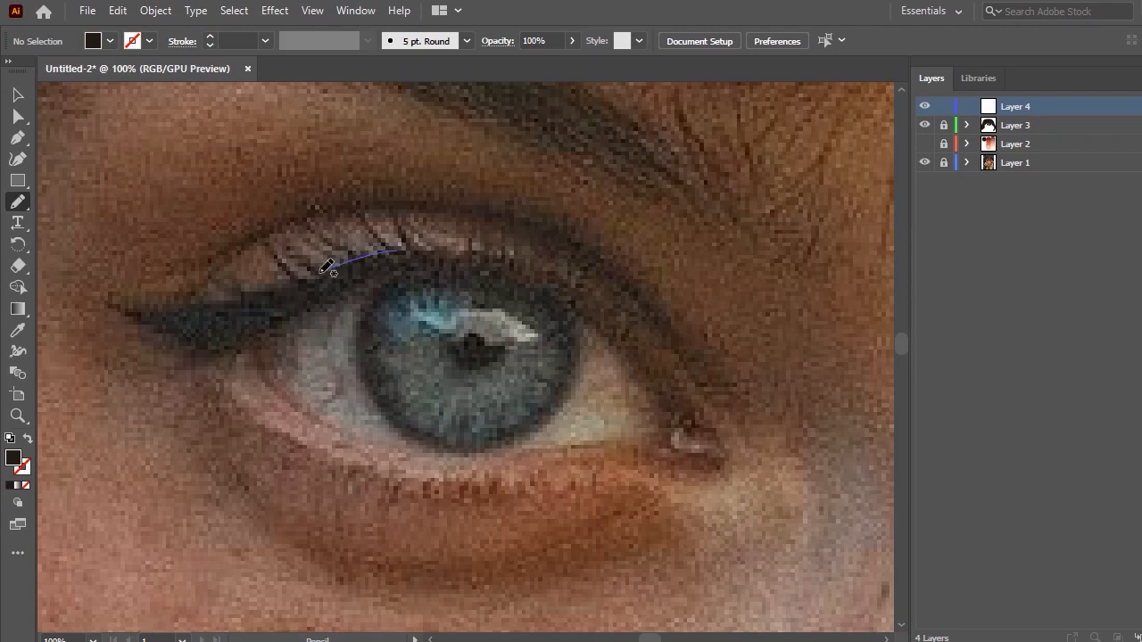
Start tracing the eyeliner of the eye at the image's left on Layer 4 with the Pencil tool, using a 2 pt yellow stroke.
{"action": "key", "text": "ctrl+shift+a"}
{"action": "mouse_move", "coordinate": [384, 251]}
{"action": "left_mouse_down"}
{"action": "mouse_move", "coordinate": [200, 305]}
{"action": "mouse_move", "coordinate": [123, 298]}
{"action": "mouse_move", "coordinate": [165, 332]}
{"action": "mouse_move", "coordinate": [144, 327]}
{"action": "mouse_move", "coordinate": [183, 346]}
{"action": "mouse_move", "coordinate": [238, 342]}
{"action": "mouse_move", "coordinate": [397, 288]}
{"action": "mouse_move", "coordinate": [508, 296]}
{"action": "mouse_move", "coordinate": [587, 331]}
{"action": "mouse_move", "coordinate": [692, 449]}
{"action": "mouse_move", "coordinate": [656, 440]}
{"action": "left_mouse_up"}
{"action": "left_click_drag", "start_coordinate": [584, 437], "coordinate": [677, 460]}
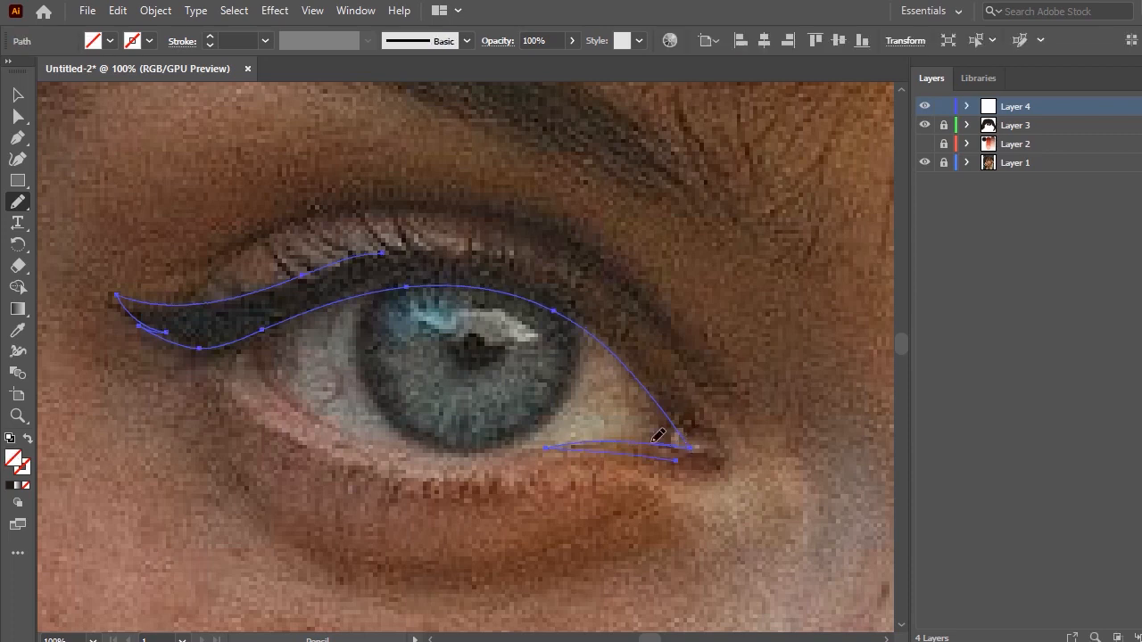
{"action": "left_click", "coordinate": [265, 41]}
{"action": "left_click", "coordinate": [288, 143]}
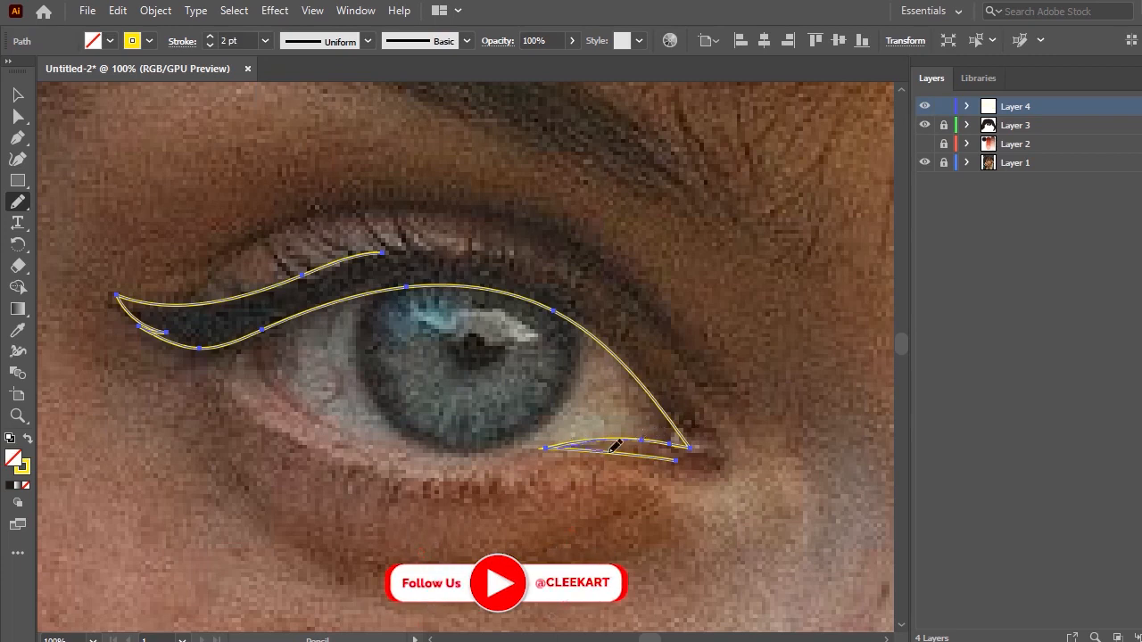
Close the eyeliner outline by tracing its upper edge from the inner corner back toward the outer wing.
{"action": "mouse_move", "coordinate": [714, 438]}
{"action": "left_mouse_down"}
{"action": "mouse_move", "coordinate": [661, 363]}
{"action": "mouse_move", "coordinate": [566, 276]}
{"action": "left_mouse_up"}
{"action": "left_click_drag", "start_coordinate": [460, 235], "coordinate": [418, 236]}
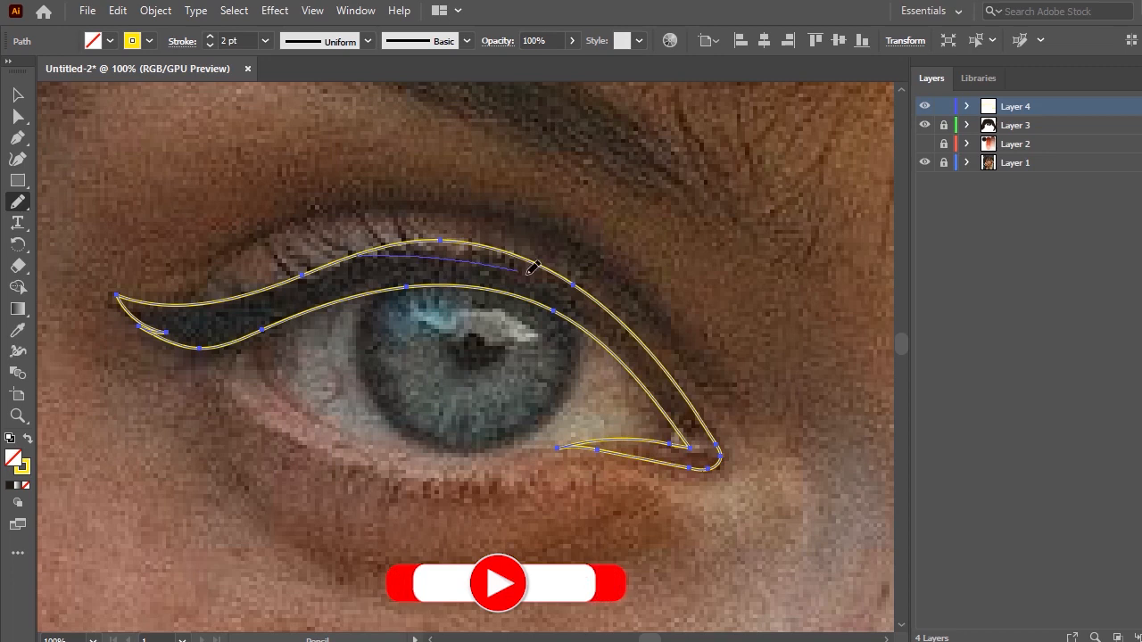
{"action": "mouse_move", "coordinate": [615, 305]}
{"action": "left_mouse_down"}
{"action": "mouse_move", "coordinate": [524, 254]}
{"action": "mouse_move", "coordinate": [412, 238]}
{"action": "mouse_move", "coordinate": [314, 267]}
{"action": "left_mouse_up"}
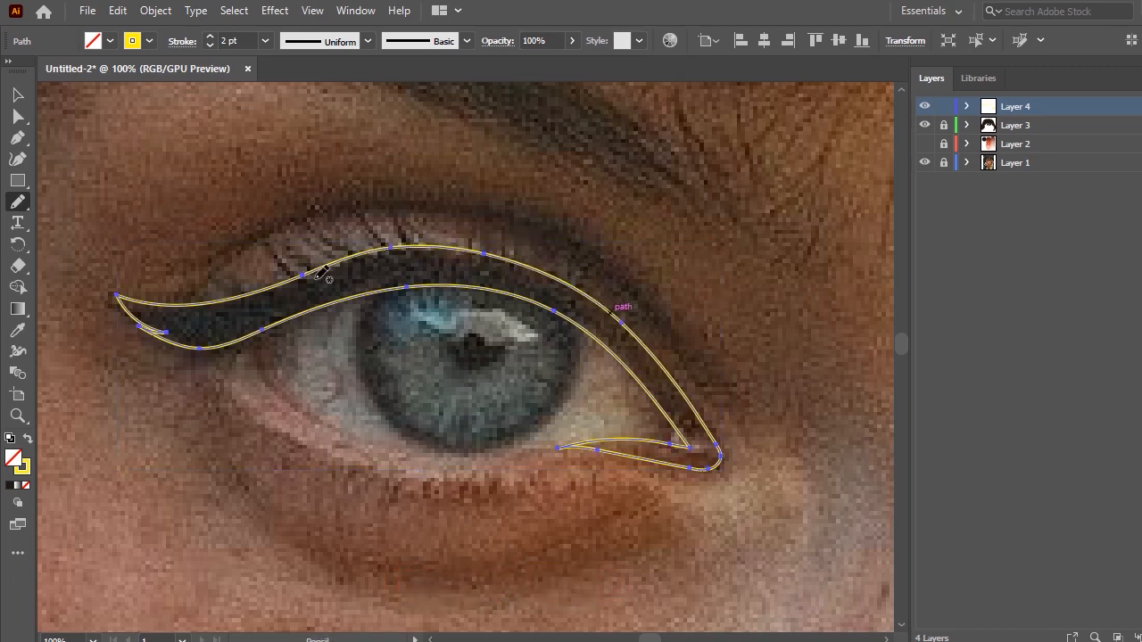
Reshape the eyeliner outline around the inner eye corner, extending its thin tail under the eye and redrawing the corner's upper edge.
{"action": "left_click_drag", "start_coordinate": [690, 419], "coordinate": [705, 452]}
{"action": "left_click_drag", "start_coordinate": [613, 432], "coordinate": [634, 439]}
{"action": "left_click_drag", "start_coordinate": [719, 455], "coordinate": [721, 447]}
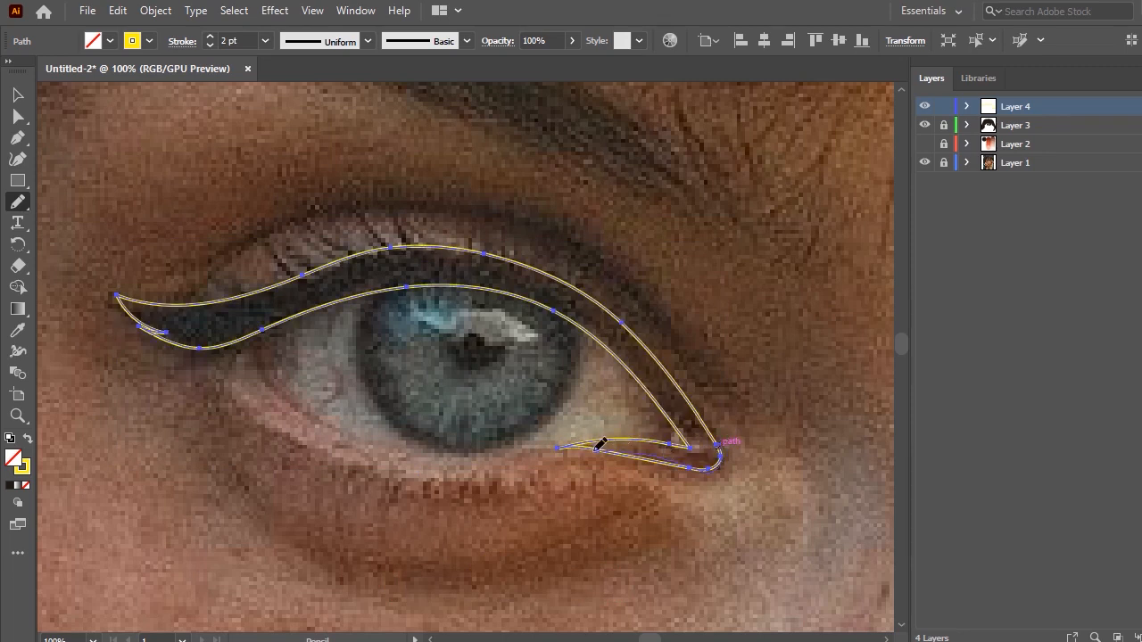
{"action": "mouse_move", "coordinate": [705, 446]}
{"action": "left_mouse_down"}
{"action": "mouse_move", "coordinate": [696, 419]}
{"action": "mouse_move", "coordinate": [712, 473]}
{"action": "left_mouse_up"}
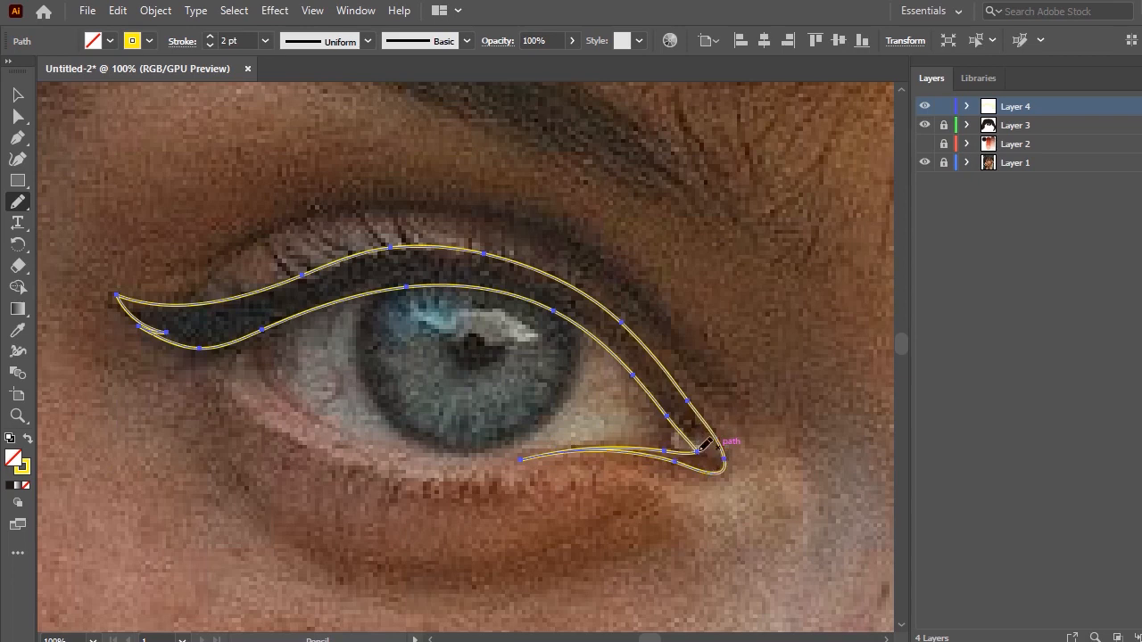
{"action": "mouse_move", "coordinate": [661, 401]}
{"action": "left_mouse_down"}
{"action": "mouse_move", "coordinate": [700, 458]}
{"action": "mouse_move", "coordinate": [674, 442]}
{"action": "mouse_move", "coordinate": [704, 456]}
{"action": "mouse_move", "coordinate": [719, 449]}
{"action": "mouse_move", "coordinate": [727, 471]}
{"action": "mouse_move", "coordinate": [679, 461]}
{"action": "mouse_move", "coordinate": [721, 458]}
{"action": "mouse_move", "coordinate": [669, 359]}
{"action": "left_mouse_up"}
{"action": "key", "text": "ctrl+z"}
{"action": "mouse_move", "coordinate": [716, 445]}
{"action": "left_mouse_down"}
{"action": "mouse_move", "coordinate": [674, 356]}
{"action": "mouse_move", "coordinate": [654, 335]}
{"action": "left_mouse_up"}
{"action": "left_click_drag", "start_coordinate": [470, 247], "coordinate": [298, 277]}
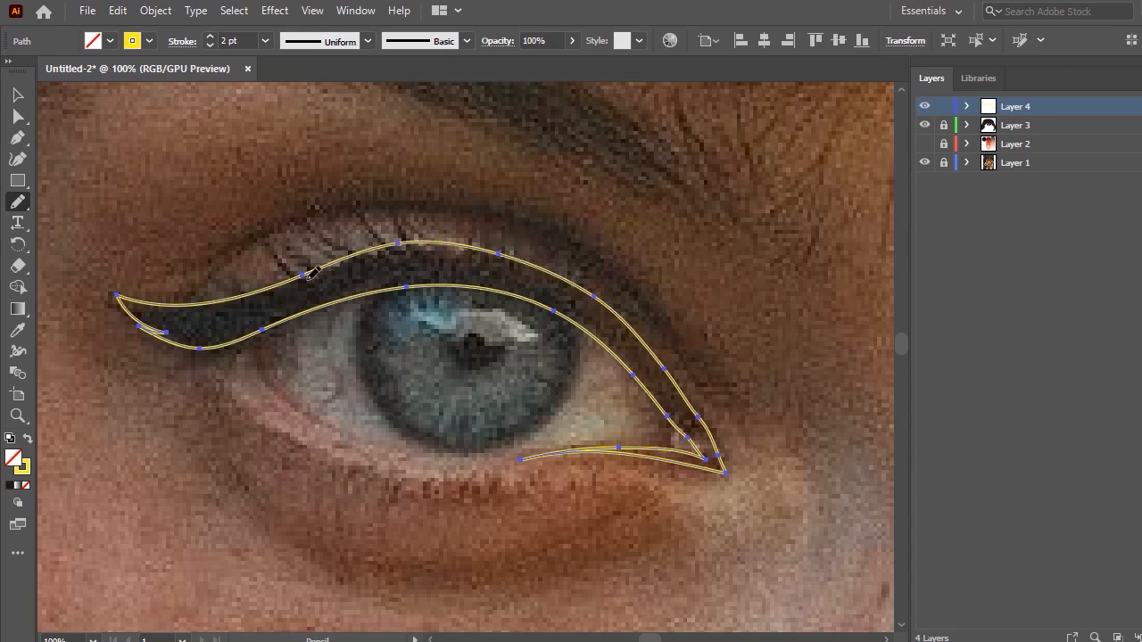
{"action": "key", "text": "ctrl+z"}
{"action": "left_click_drag", "start_coordinate": [449, 257], "coordinate": [534, 282]}
{"action": "key", "text": "ctrl+z"}
{"action": "left_click_drag", "start_coordinate": [431, 232], "coordinate": [385, 241]}
{"action": "key", "text": "ctrl+z"}
Redraw the upper edge of the eyeliner outline between the middle of the lid and the inner corner.
{"action": "left_click_drag", "start_coordinate": [566, 284], "coordinate": [657, 365]}
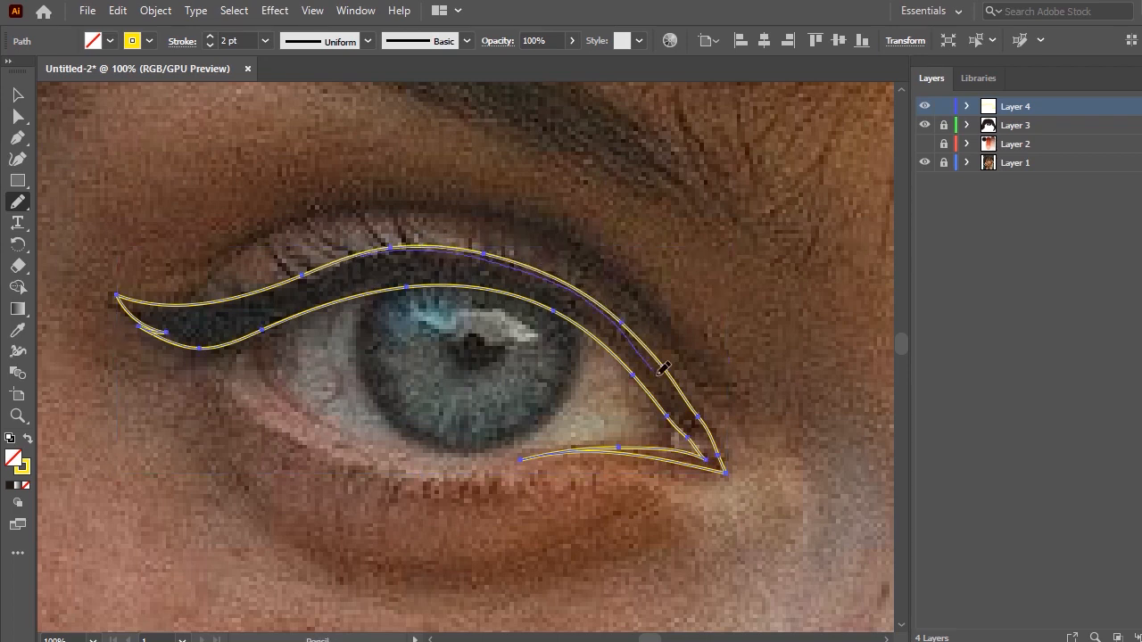
{"action": "left_click_drag", "start_coordinate": [711, 419], "coordinate": [720, 457]}
{"action": "left_click_drag", "start_coordinate": [681, 364], "coordinate": [682, 365]}
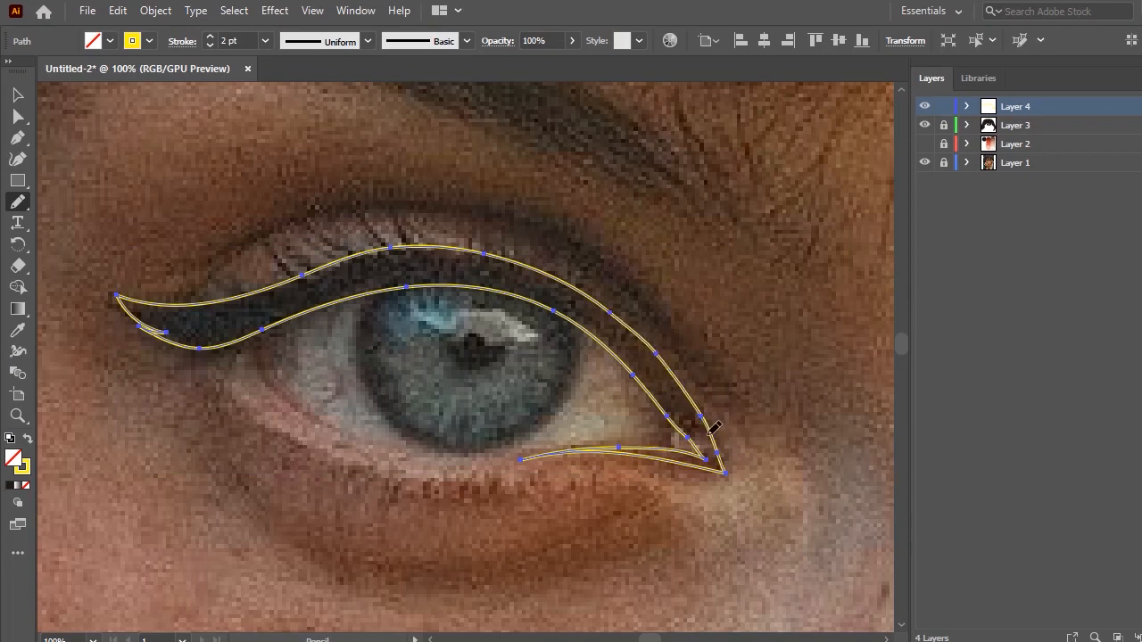
{"action": "left_click_drag", "start_coordinate": [632, 324], "coordinate": [614, 305]}
{"action": "key", "text": "ctrl+z"}
{"action": "left_click_drag", "start_coordinate": [453, 230], "coordinate": [339, 255]}
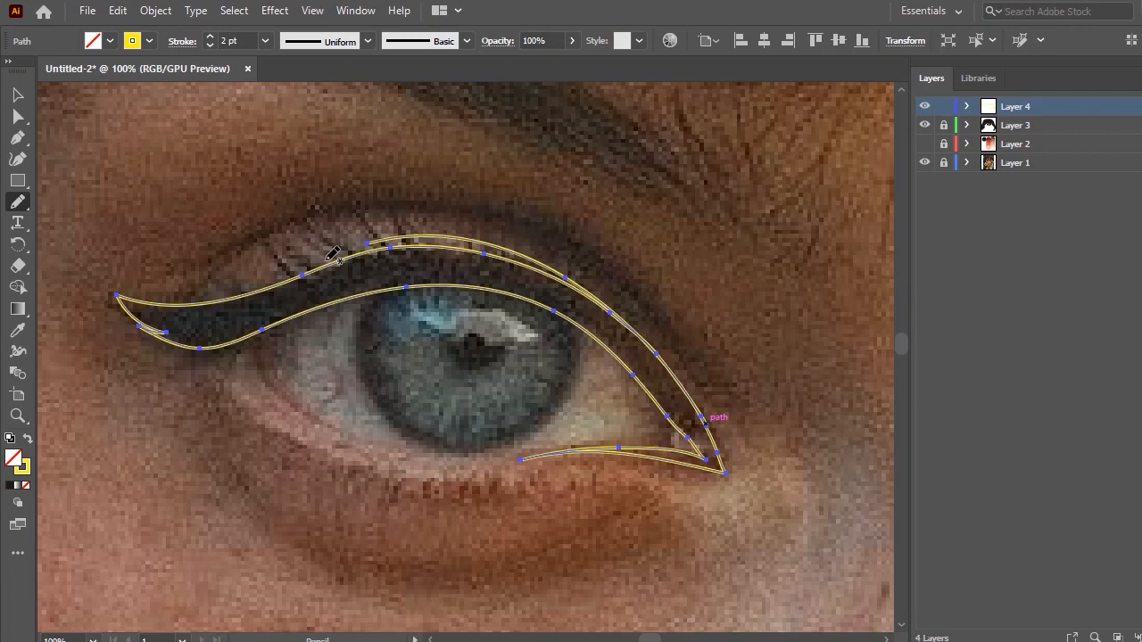
{"action": "left_click_drag", "start_coordinate": [499, 265], "coordinate": [502, 266]}
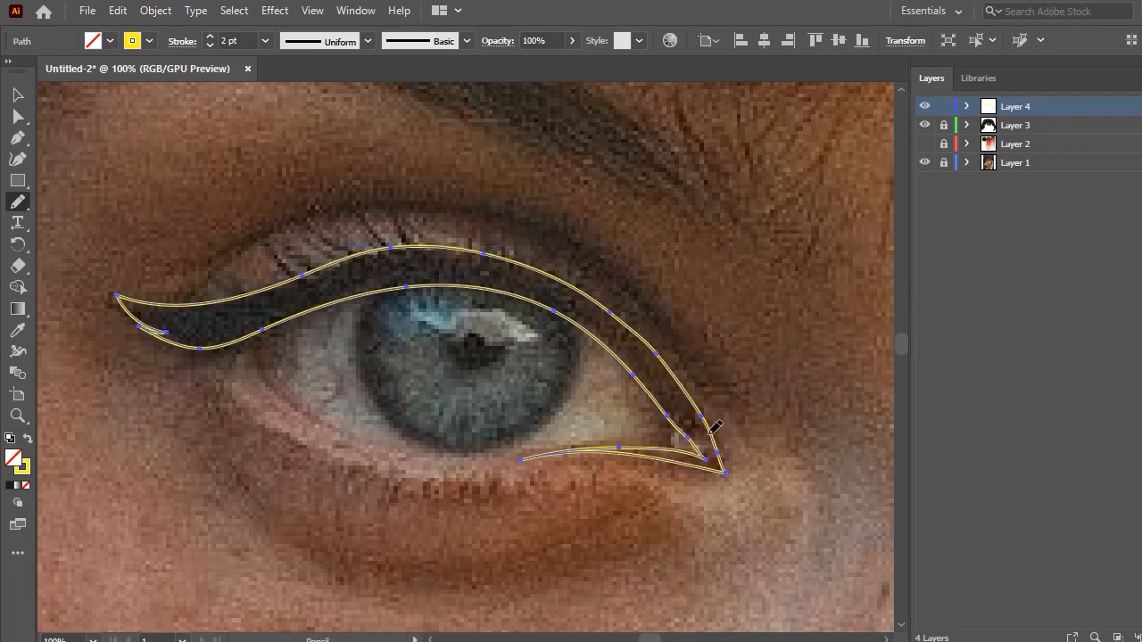
{"action": "key", "text": "ctrl+z"}
Refine the eyeliner outline's inner-corner tip and smooth its upper edge across the lid toward the outer wing.
{"action": "left_click_drag", "start_coordinate": [729, 463], "coordinate": [725, 459]}
{"action": "left_click_drag", "start_coordinate": [684, 394], "coordinate": [644, 340]}
{"action": "key", "text": "ctrl+z"}
{"action": "left_click_drag", "start_coordinate": [682, 389], "coordinate": [630, 322]}
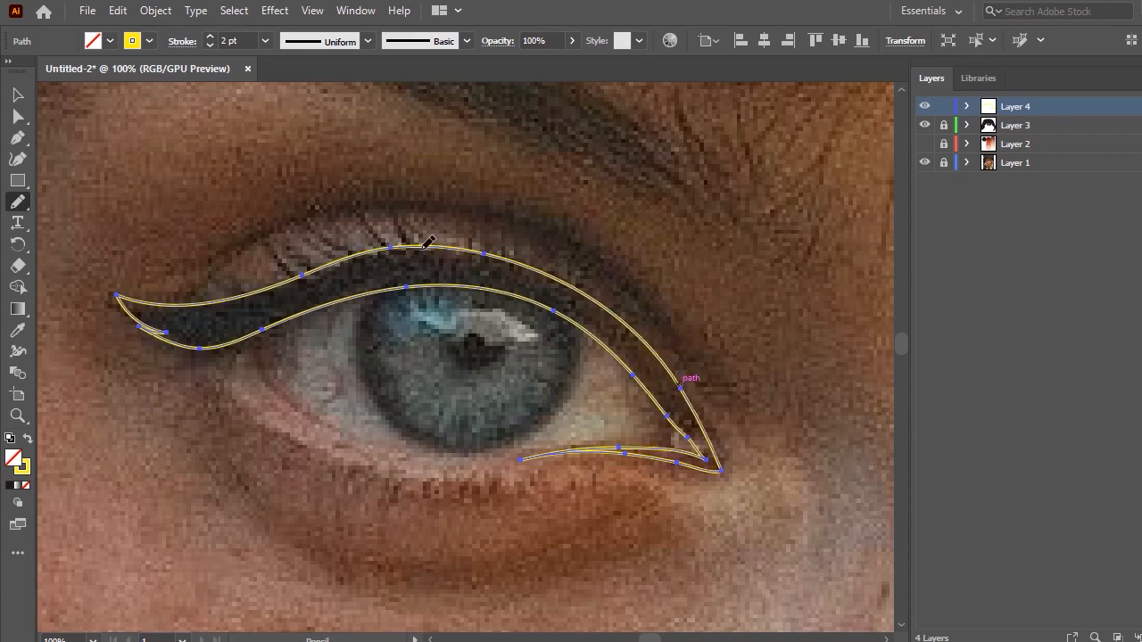
{"action": "mouse_move", "coordinate": [410, 247]}
{"action": "left_mouse_down"}
{"action": "mouse_move", "coordinate": [301, 284]}
{"action": "mouse_move", "coordinate": [332, 264]}
{"action": "left_mouse_up"}
{"action": "key", "text": "ctrl+z"}
{"action": "left_click_drag", "start_coordinate": [410, 241], "coordinate": [413, 246]}
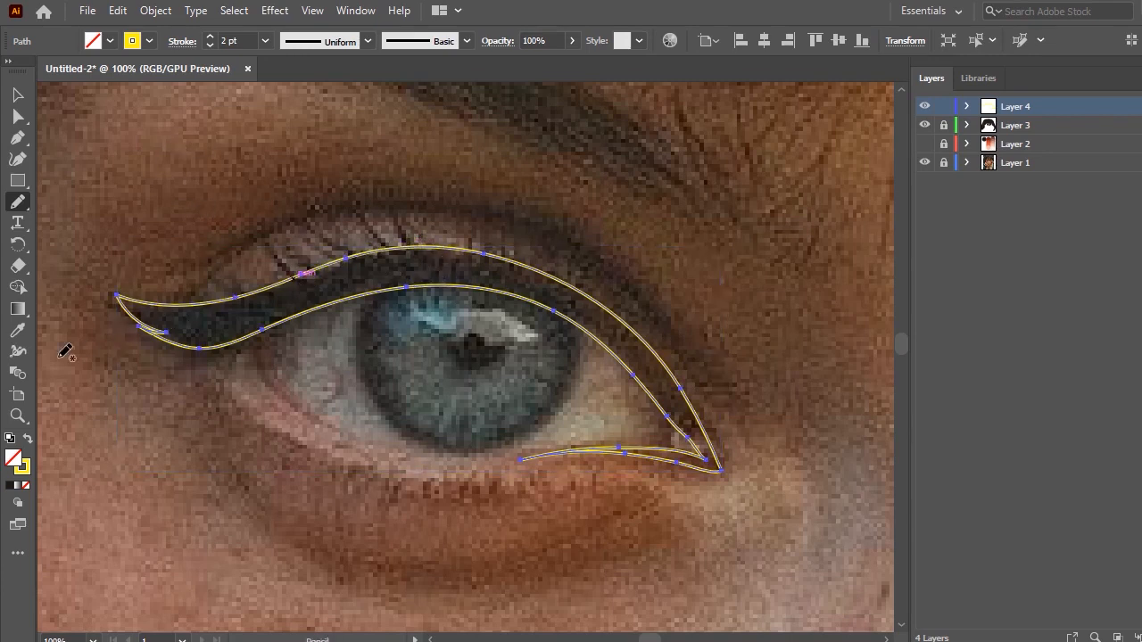
Fill the eyeliner outline with the dark hair colour sampled with the Eyedropper, then deselect it.
{"action": "key", "text": "i"}
{"action": "key", "text": "ctrl+minus"}
{"action": "key", "text": "ctrl+minus"}
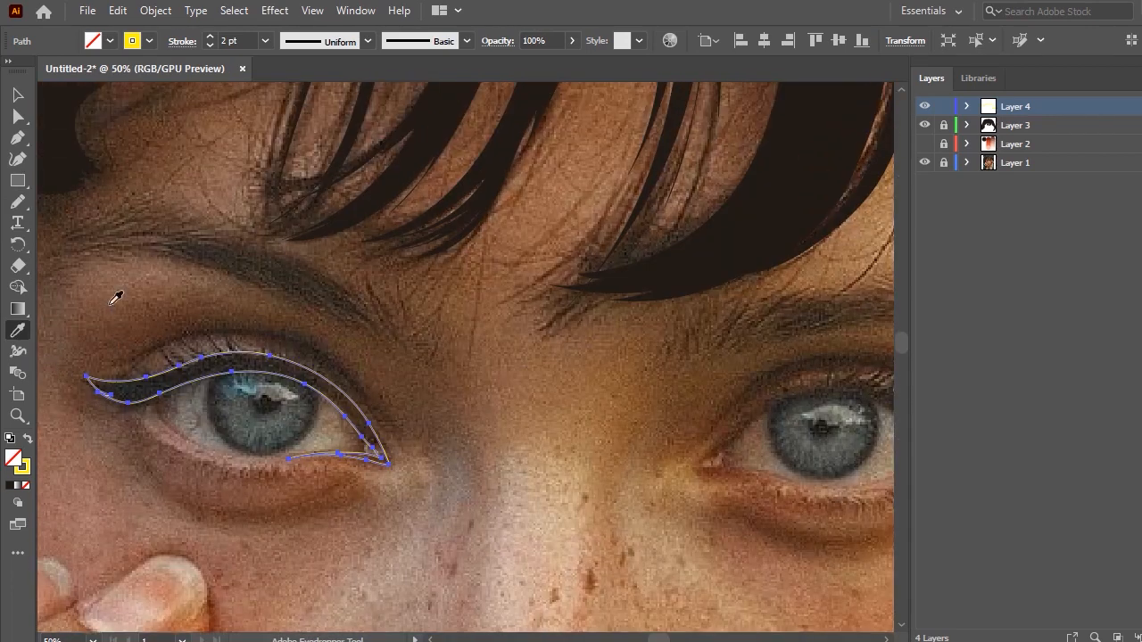
{"action": "left_click", "coordinate": [456, 108]}
{"action": "left_click", "coordinate": [17, 95]}
{"action": "left_click", "coordinate": [511, 196]}
{"action": "scroll", "coordinate": [446, 267], "scroll_direction": "down", "scroll_amount": 3}
{"action": "scroll", "coordinate": [390, 326], "scroll_direction": "up", "scroll_amount": 6}
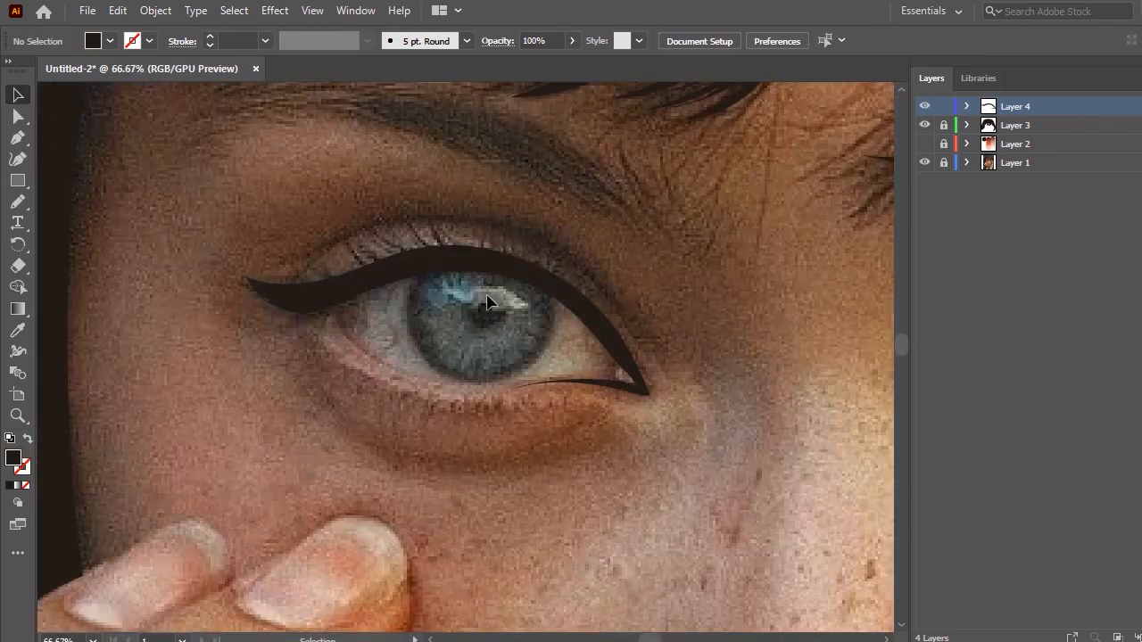
Draw a small curved liner shape with the Pencil tool from the outer corner of the same eye down along its lower lid.
{"action": "scroll", "coordinate": [506, 302], "scroll_direction": "down", "scroll_amount": 5}
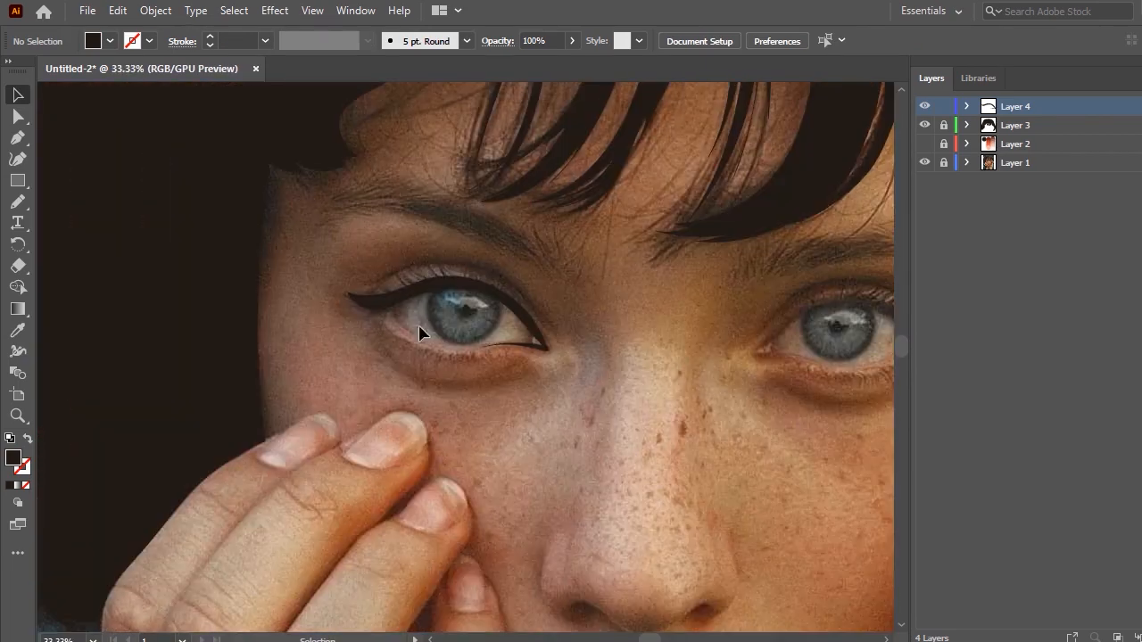
{"action": "scroll", "coordinate": [420, 334], "scroll_direction": "up", "scroll_amount": 4}
{"action": "scroll", "coordinate": [366, 361], "scroll_direction": "up", "scroll_amount": 2}
{"action": "scroll", "coordinate": [258, 375], "scroll_direction": "down", "scroll_amount": 2}
{"action": "scroll", "coordinate": [258, 374], "scroll_direction": "up", "scroll_amount": 2}
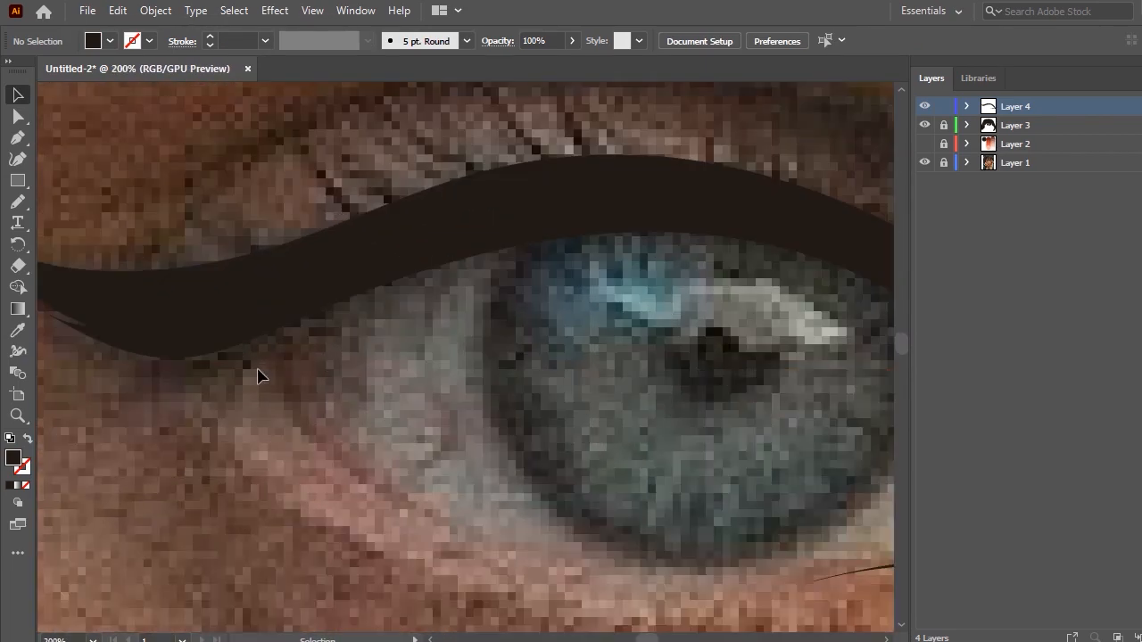
{"action": "key", "text": "n"}
{"action": "mouse_move", "coordinate": [284, 288]}
{"action": "left_mouse_down"}
{"action": "mouse_move", "coordinate": [232, 309]}
{"action": "mouse_move", "coordinate": [232, 327]}
{"action": "mouse_move", "coordinate": [266, 397]}
{"action": "mouse_move", "coordinate": [352, 469]}
{"action": "left_mouse_up"}
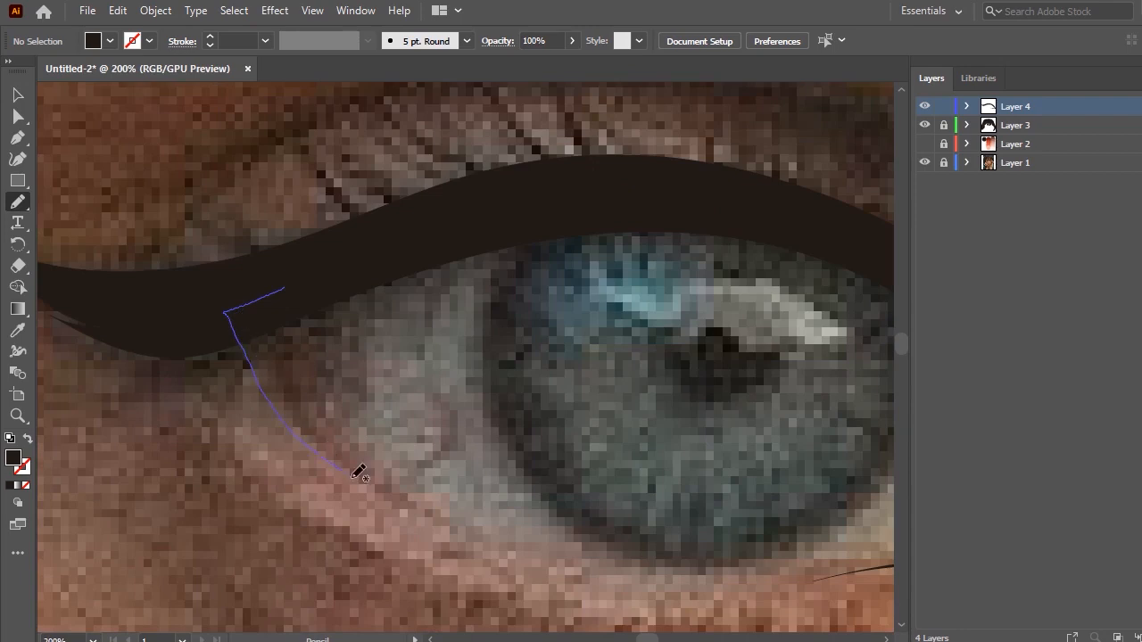
{"action": "mouse_move", "coordinate": [419, 499]}
{"action": "left_mouse_down"}
{"action": "mouse_move", "coordinate": [346, 440]}
{"action": "mouse_move", "coordinate": [296, 358]}
{"action": "mouse_move", "coordinate": [287, 294]}
{"action": "mouse_move", "coordinate": [275, 291]}
{"action": "mouse_move", "coordinate": [262, 343]}
{"action": "mouse_move", "coordinate": [322, 447]}
{"action": "mouse_move", "coordinate": [395, 498]}
{"action": "mouse_move", "coordinate": [317, 405]}
{"action": "mouse_move", "coordinate": [298, 336]}
{"action": "mouse_move", "coordinate": [391, 264]}
{"action": "mouse_move", "coordinate": [254, 311]}
{"action": "left_mouse_up"}
{"action": "key", "text": "ctrl+z"}
Fill the small outer-corner shape with the dark eyeliner colour using the Eyedropper and deselect it.
{"action": "left_click", "coordinate": [18, 330]}
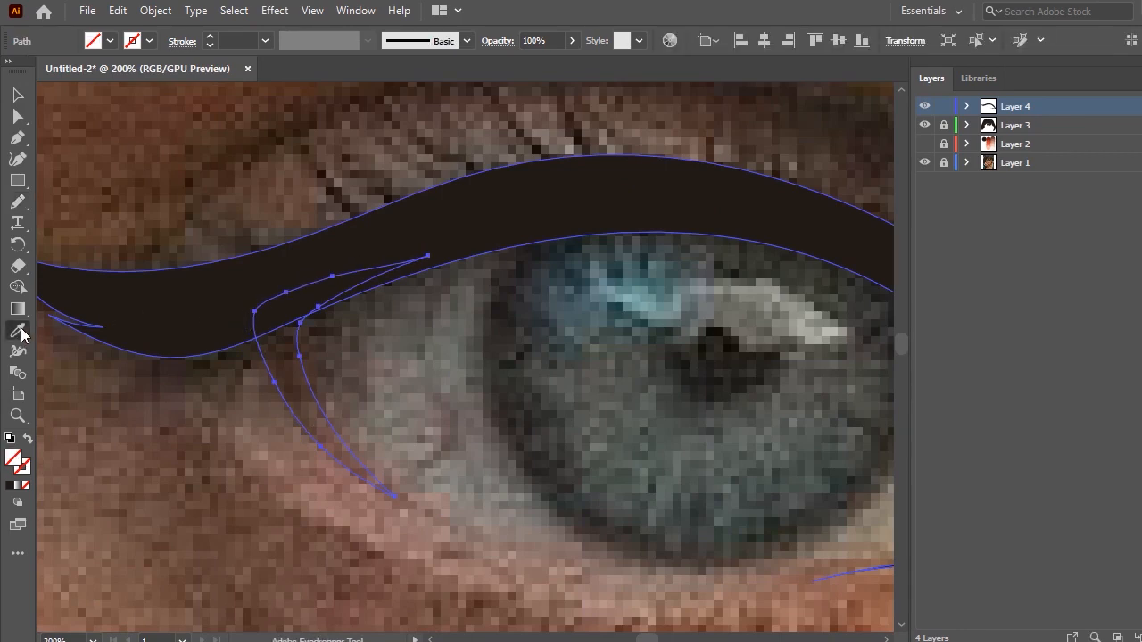
{"action": "left_click", "coordinate": [213, 284]}
{"action": "scroll", "coordinate": [191, 280], "scroll_direction": "down", "scroll_amount": 2}
{"action": "left_click", "coordinate": [17, 96]}
{"action": "left_click", "coordinate": [420, 198]}
Trace the inner-corner part of the other eye's eyeliner with the Pencil tool, including the thin tail under the eye and the edge over the iris.
{"action": "scroll", "coordinate": [419, 198], "scroll_direction": "down", "scroll_amount": 2}
{"action": "scroll", "coordinate": [408, 255], "scroll_direction": "down", "scroll_amount": 2}
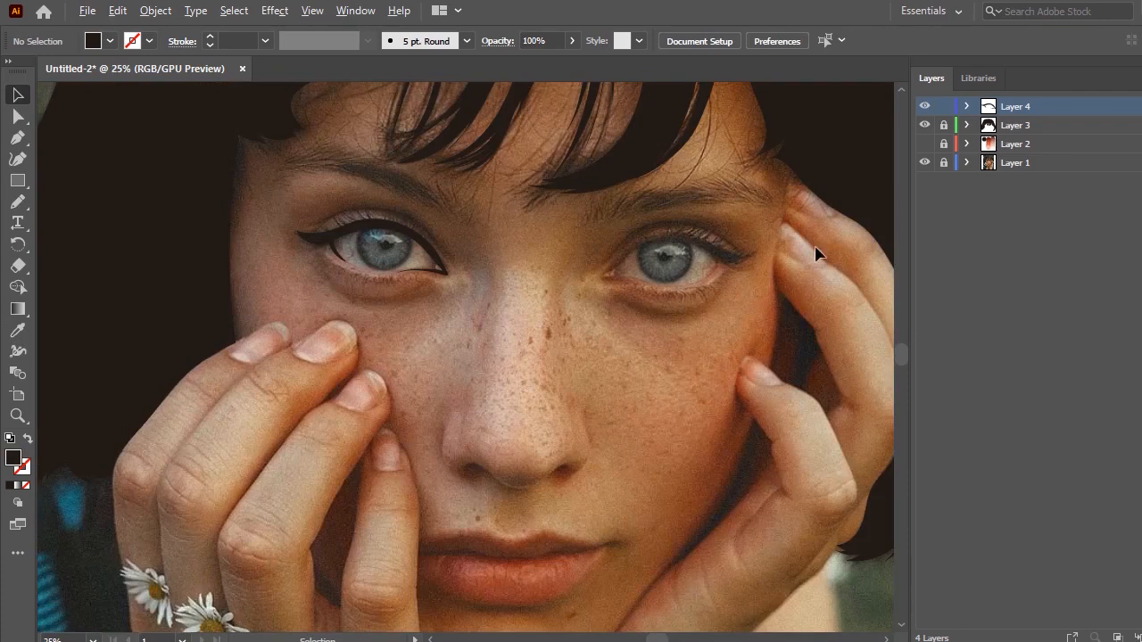
{"action": "scroll", "coordinate": [726, 242], "scroll_direction": "up", "scroll_amount": 4}
{"action": "key", "text": "n"}
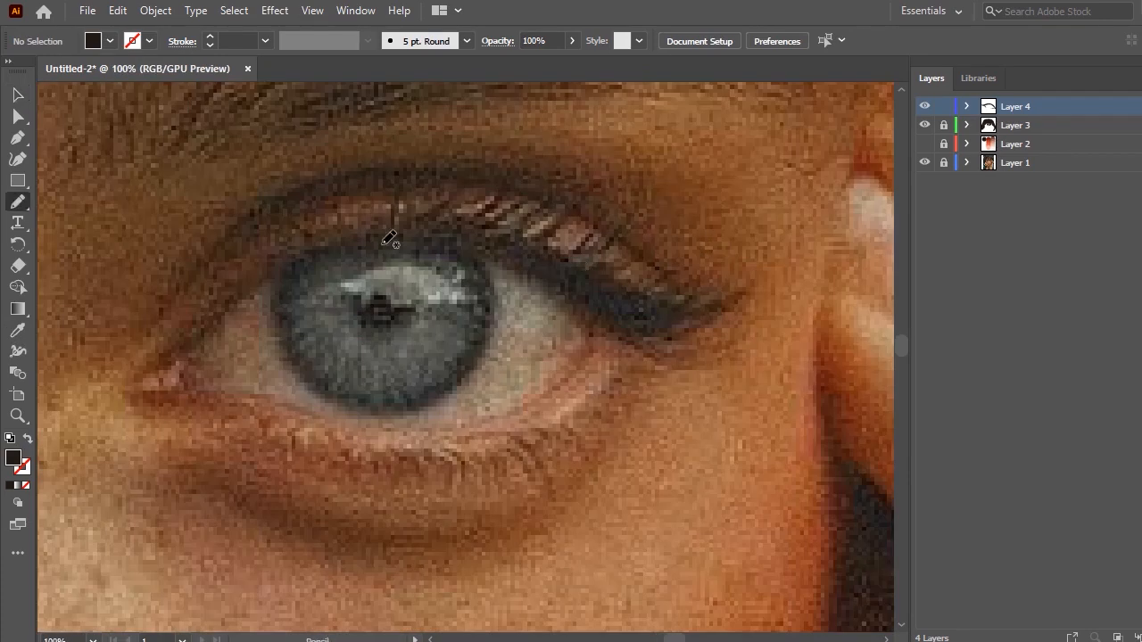
{"action": "mouse_move", "coordinate": [348, 220]}
{"action": "left_mouse_down"}
{"action": "mouse_move", "coordinate": [295, 235]}
{"action": "mouse_move", "coordinate": [212, 304]}
{"action": "mouse_move", "coordinate": [192, 341]}
{"action": "left_mouse_up"}
{"action": "key", "text": "ctrl+z"}
{"action": "mouse_move", "coordinate": [402, 213]}
{"action": "left_mouse_down"}
{"action": "mouse_move", "coordinate": [305, 241]}
{"action": "mouse_move", "coordinate": [252, 269]}
{"action": "mouse_move", "coordinate": [127, 390]}
{"action": "mouse_move", "coordinate": [128, 400]}
{"action": "mouse_move", "coordinate": [277, 408]}
{"action": "left_mouse_up"}
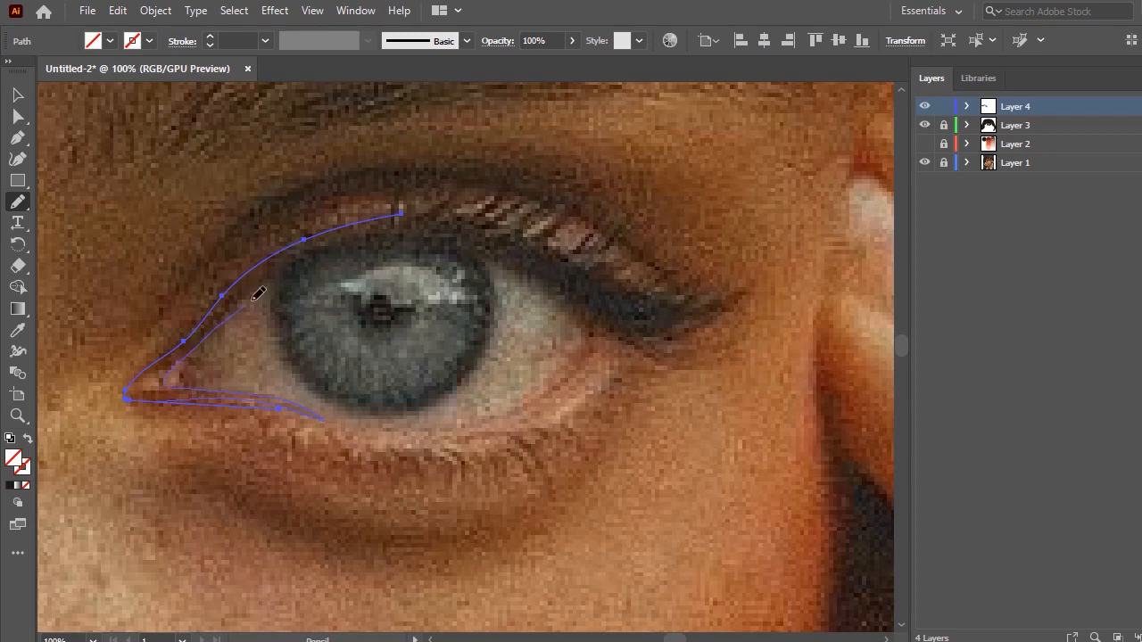
{"action": "left_click_drag", "start_coordinate": [441, 244], "coordinate": [300, 263]}
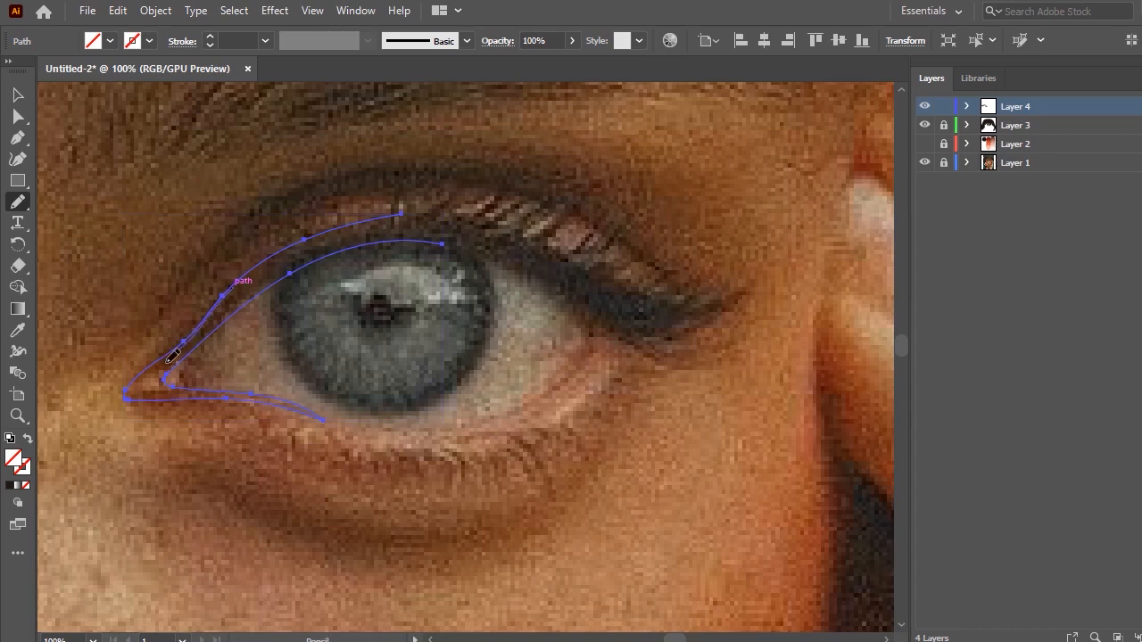
Extend the second eyeliner outline along the upper lid to the outer wing and back along its lower edge to close it.
{"action": "mouse_move", "coordinate": [223, 298]}
{"action": "left_mouse_down"}
{"action": "mouse_move", "coordinate": [341, 234]}
{"action": "mouse_move", "coordinate": [482, 211]}
{"action": "mouse_move", "coordinate": [415, 212]}
{"action": "mouse_move", "coordinate": [508, 214]}
{"action": "left_mouse_up"}
{"action": "mouse_move", "coordinate": [647, 280]}
{"action": "left_mouse_down"}
{"action": "mouse_move", "coordinate": [725, 309]}
{"action": "mouse_move", "coordinate": [766, 292]}
{"action": "left_mouse_up"}
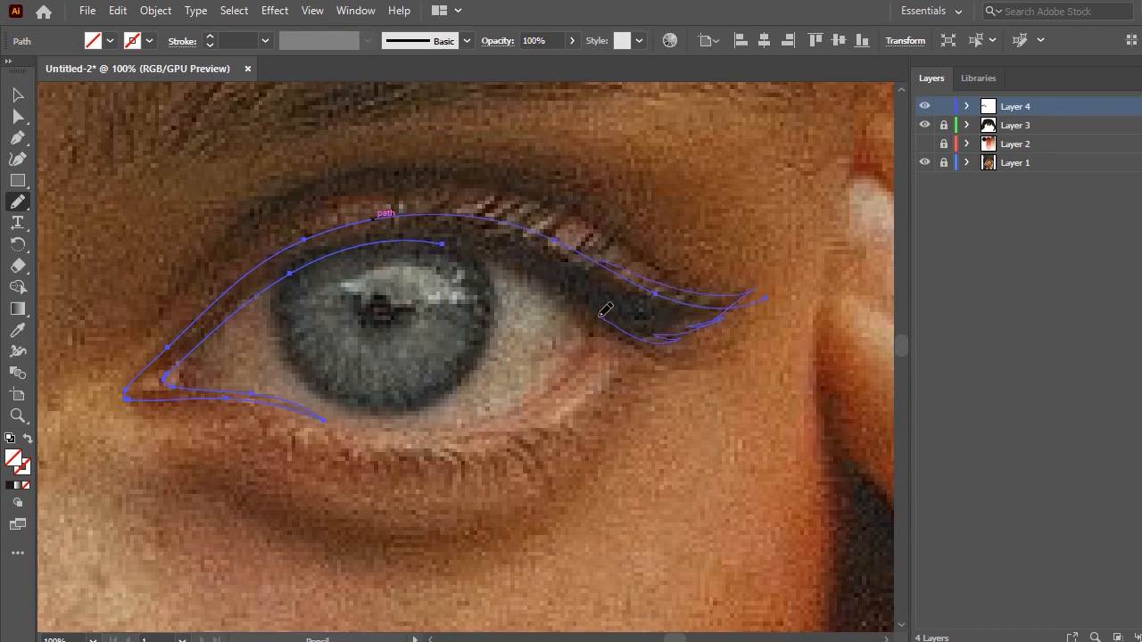
{"action": "left_click_drag", "start_coordinate": [487, 252], "coordinate": [419, 239]}
Give the second eyeliner outline a 2 pt stroke and smooth its lower edge above the iris.
{"action": "left_click", "coordinate": [265, 41]}
{"action": "left_click", "coordinate": [278, 195]}
{"action": "key", "text": "ctrl"}
{"action": "left_click_drag", "start_coordinate": [450, 246], "coordinate": [409, 242]}
{"action": "left_click_drag", "start_coordinate": [337, 247], "coordinate": [290, 268]}
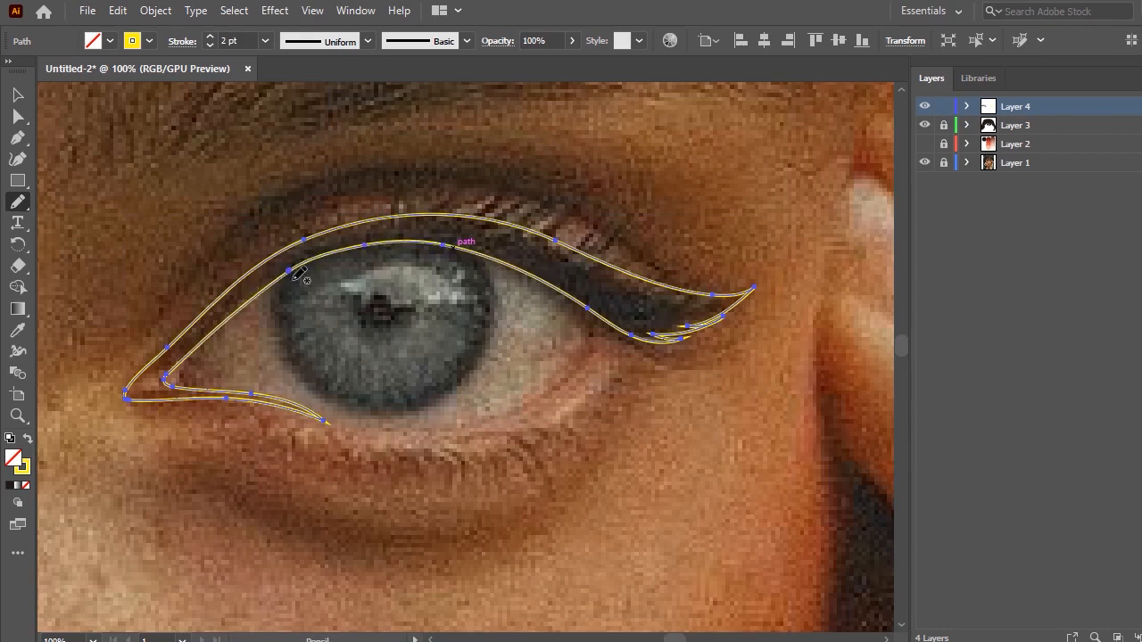
Fill the second eyeliner outline with the dark colour sampled from the first eye's eyeliner, then deselect it.
{"action": "key", "text": "ctrl+minus"}
{"action": "key", "text": "ctrl+minus"}
{"action": "key", "text": "ctrl+plus"}
{"action": "key", "text": "ctrl+plus"}
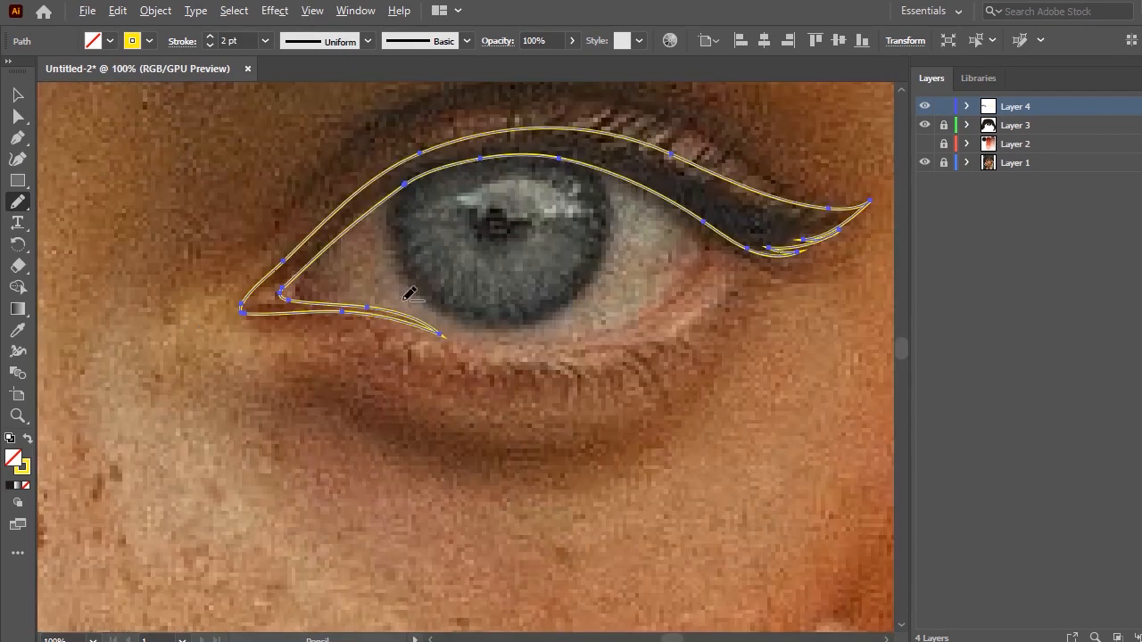
{"action": "key", "text": "ctrl+minus"}
{"action": "key", "text": "ctrl+minus"}
{"action": "key", "text": "ctrl+minus"}
{"action": "left_click", "coordinate": [18, 327]}
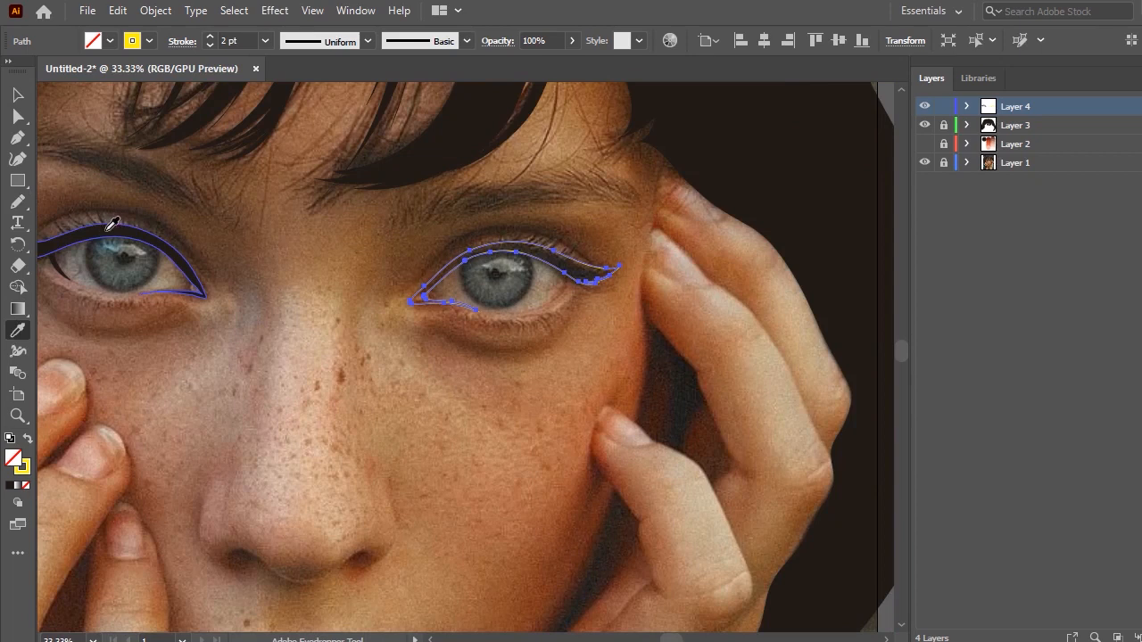
{"action": "left_click", "coordinate": [113, 223]}
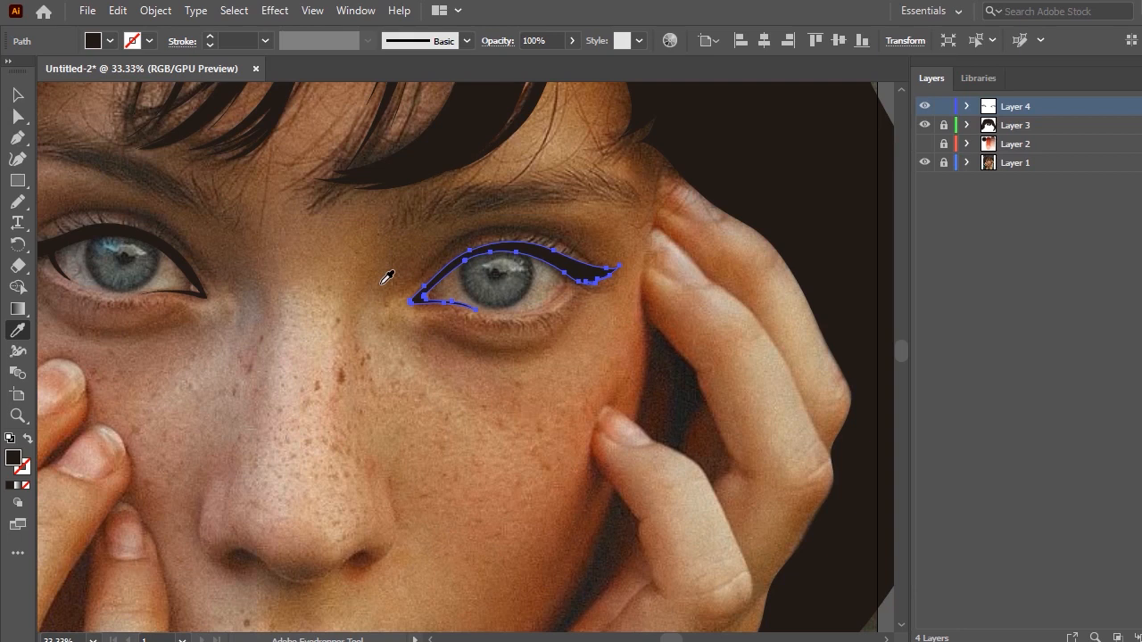
{"action": "key", "text": "ctrl+plus"}
{"action": "key", "text": "ctrl+plus"}
{"action": "key", "text": "v"}
{"action": "left_click", "coordinate": [316, 204]}
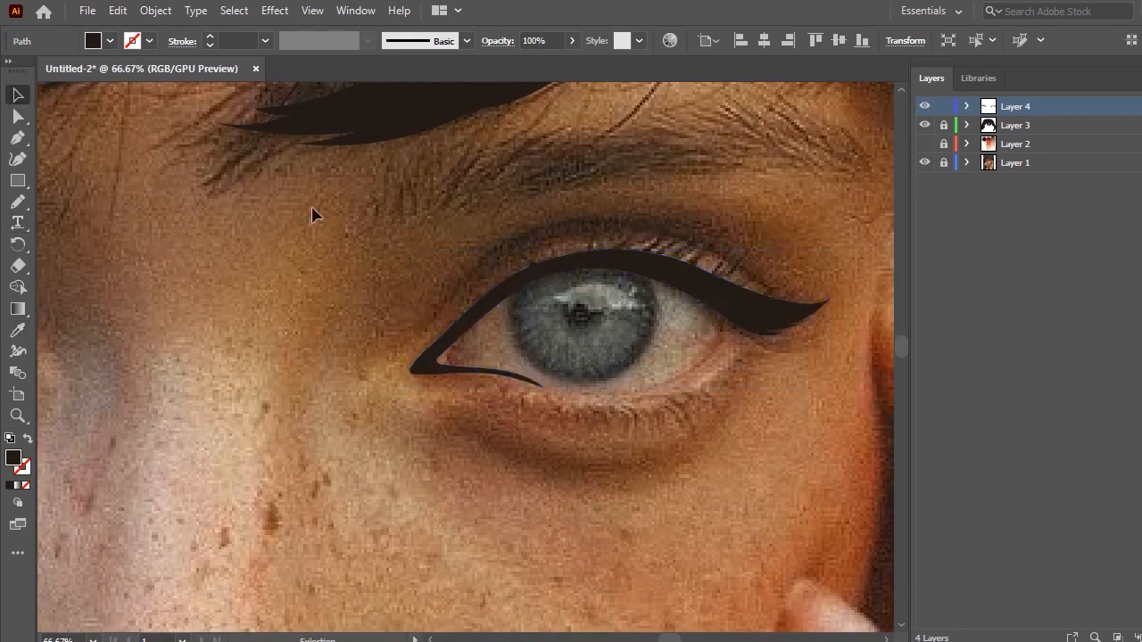
Draw a small pointed liner shape with the Pencil tool at the outer corner of the second eye, tapering down to the lower lid.
{"action": "key", "text": "ctrl+minus"}
{"action": "key", "text": "ctrl+plus"}
{"action": "key", "text": "ctrl+plus"}
{"action": "key", "text": "ctrl+minus"}
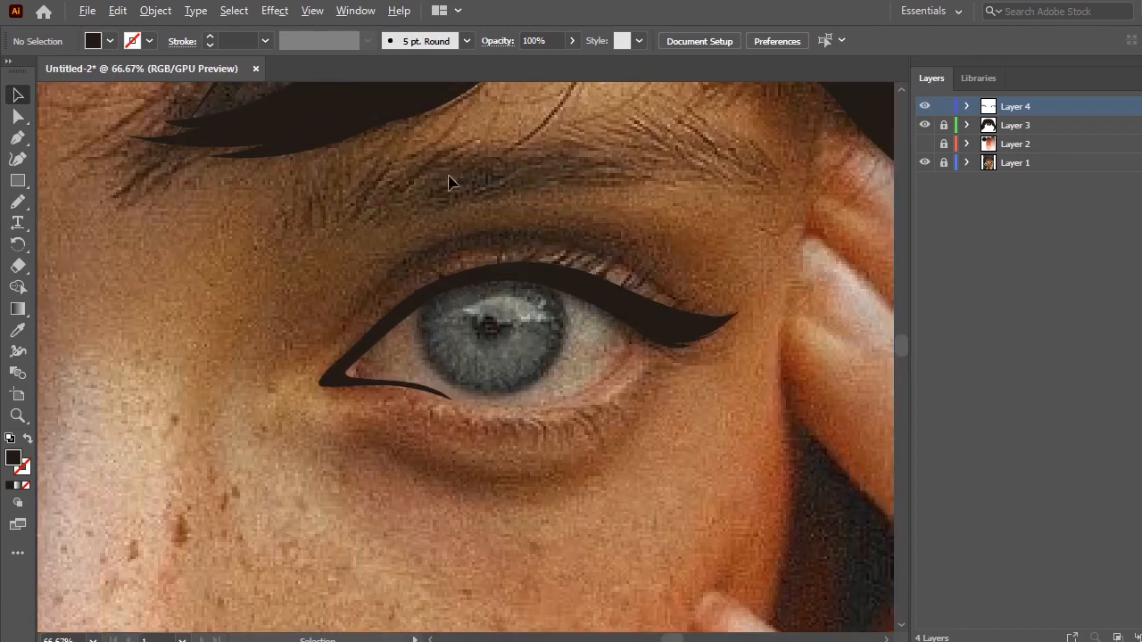
{"action": "key", "text": "ctrl+minus"}
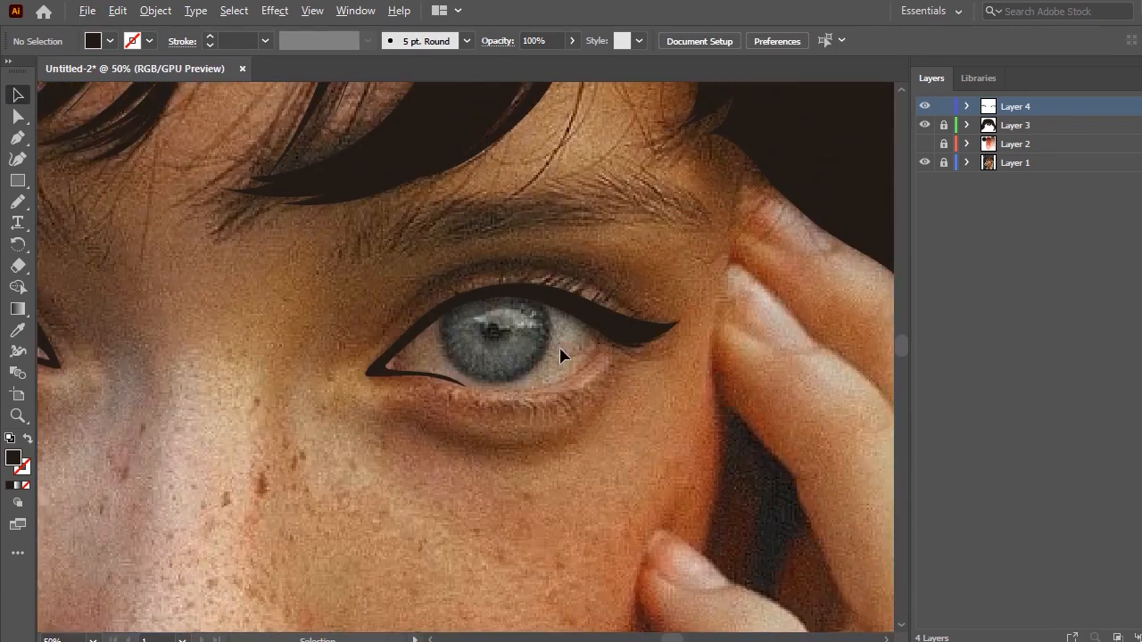
{"action": "key", "text": "ctrl+plus"}
{"action": "key", "text": "ctrl+plus"}
{"action": "key", "text": "n"}
{"action": "mouse_move", "coordinate": [589, 288]}
{"action": "left_mouse_down"}
{"action": "mouse_move", "coordinate": [625, 315]}
{"action": "mouse_move", "coordinate": [591, 419]}
{"action": "mouse_move", "coordinate": [553, 454]}
{"action": "mouse_move", "coordinate": [704, 331]}
{"action": "mouse_move", "coordinate": [591, 301]}
{"action": "mouse_move", "coordinate": [603, 291]}
{"action": "mouse_move", "coordinate": [582, 275]}
{"action": "mouse_move", "coordinate": [581, 446]}
{"action": "mouse_move", "coordinate": [668, 377]}
{"action": "mouse_move", "coordinate": [596, 278]}
{"action": "mouse_move", "coordinate": [580, 283]}
{"action": "left_mouse_up"}
Fill the second eye's outer-corner shape with the dark eyeliner colour using the Eyedropper and deselect it.
{"action": "key", "text": "i"}
{"action": "left_click", "coordinate": [601, 221]}
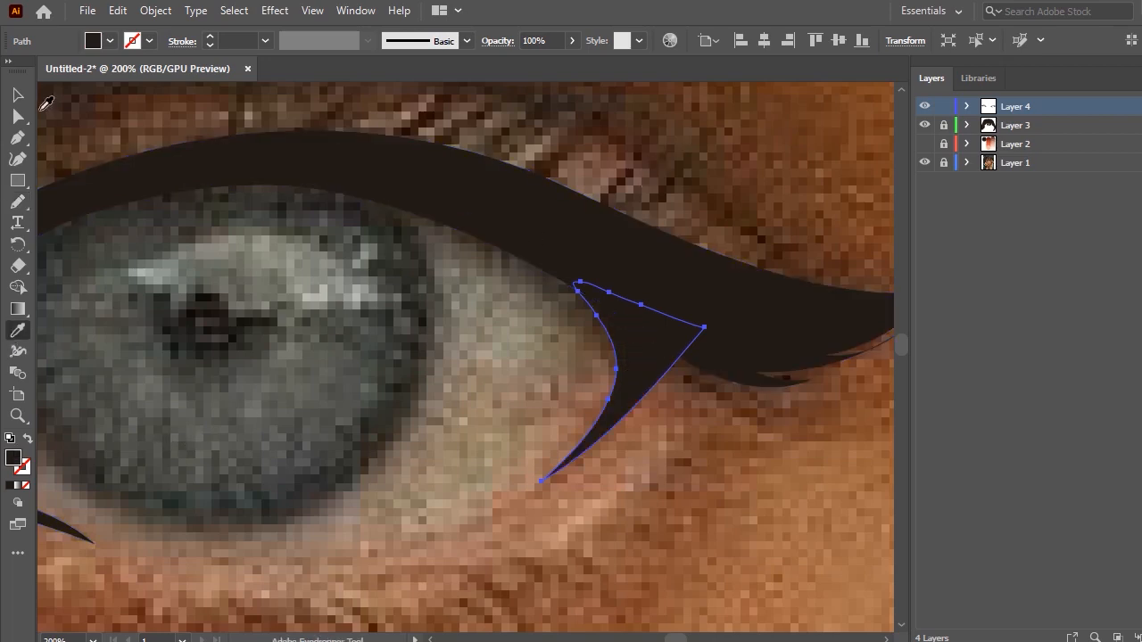
{"action": "left_click", "coordinate": [17, 95]}
{"action": "left_click", "coordinate": [449, 382]}
{"action": "scroll", "coordinate": [500, 379], "scroll_direction": "down", "scroll_amount": 6}
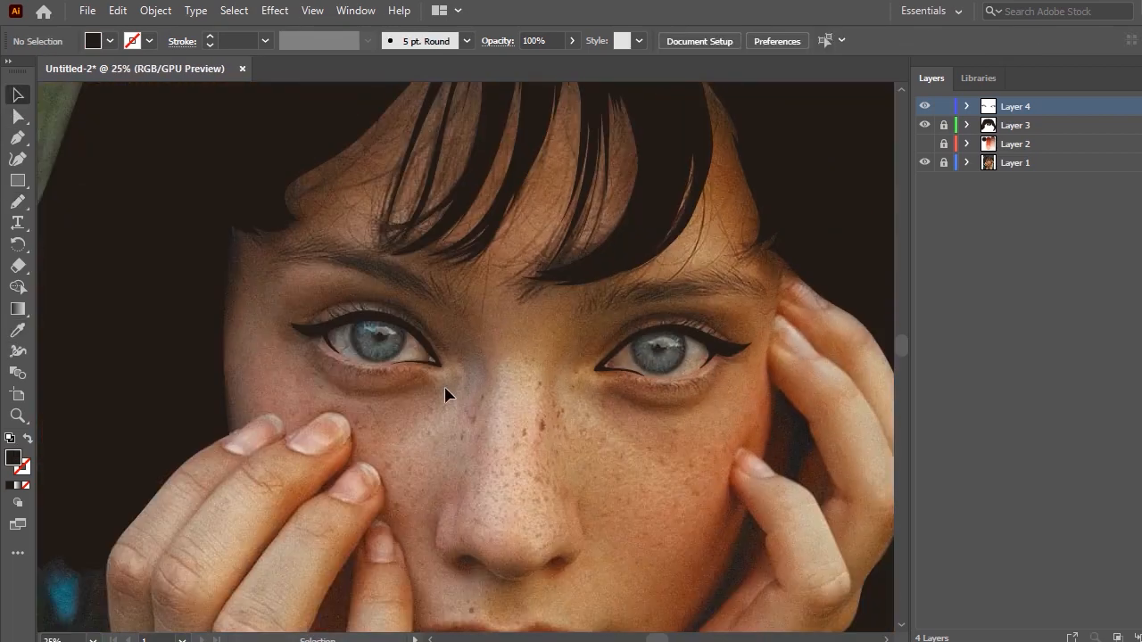
{"action": "scroll", "coordinate": [455, 394], "scroll_direction": "up", "scroll_amount": 7}
{"action": "scroll", "coordinate": [301, 334], "scroll_direction": "down", "scroll_amount": 3}
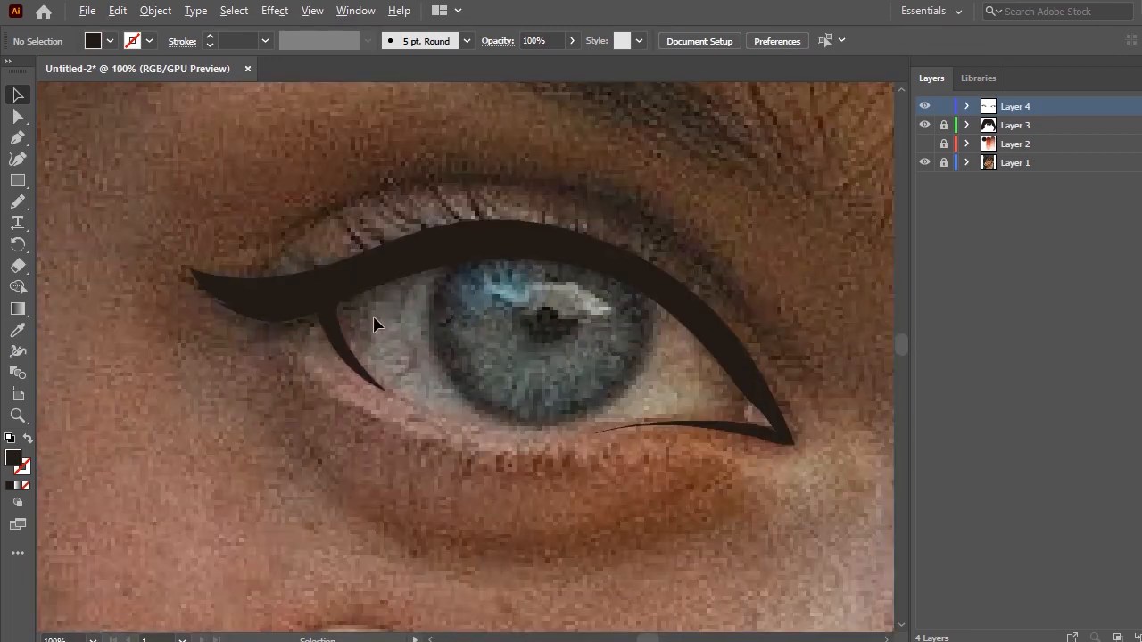
{"action": "scroll", "coordinate": [375, 326], "scroll_direction": "down", "scroll_amount": 5}
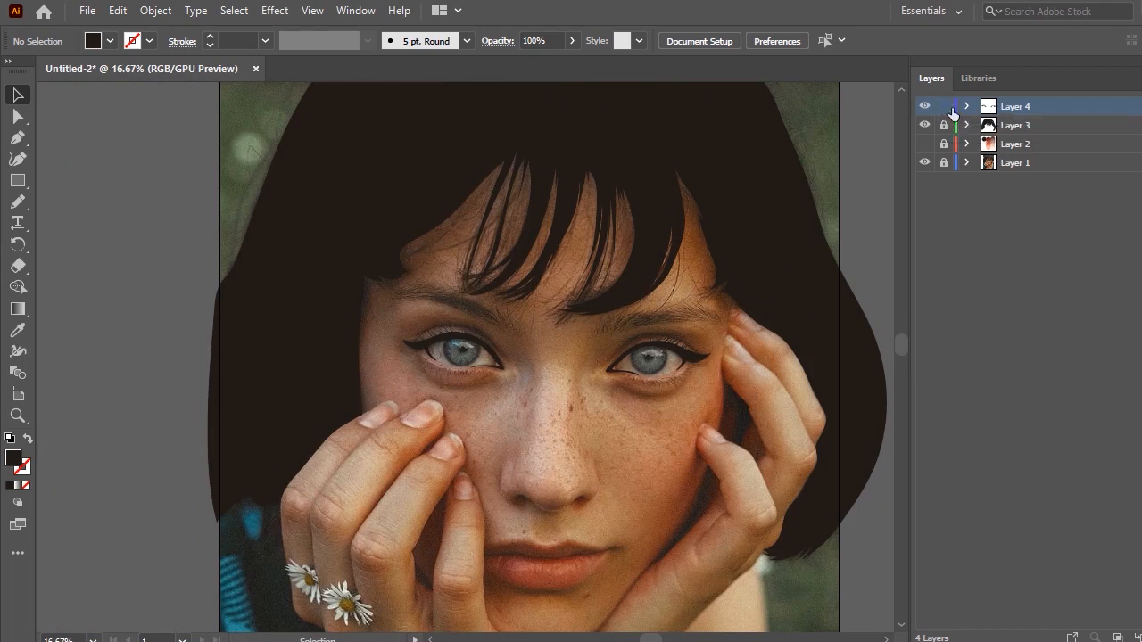
{"action": "left_click", "coordinate": [1004, 120]}
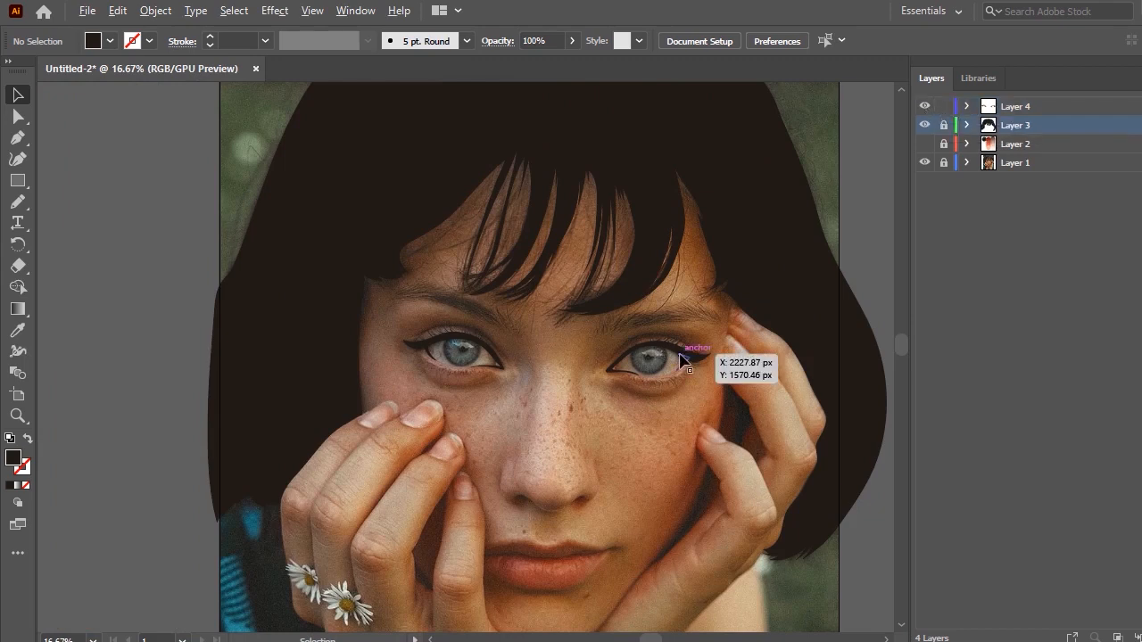
{"action": "scroll", "coordinate": [680, 363], "scroll_direction": "up", "scroll_amount": 5}
{"action": "key", "text": "n"}
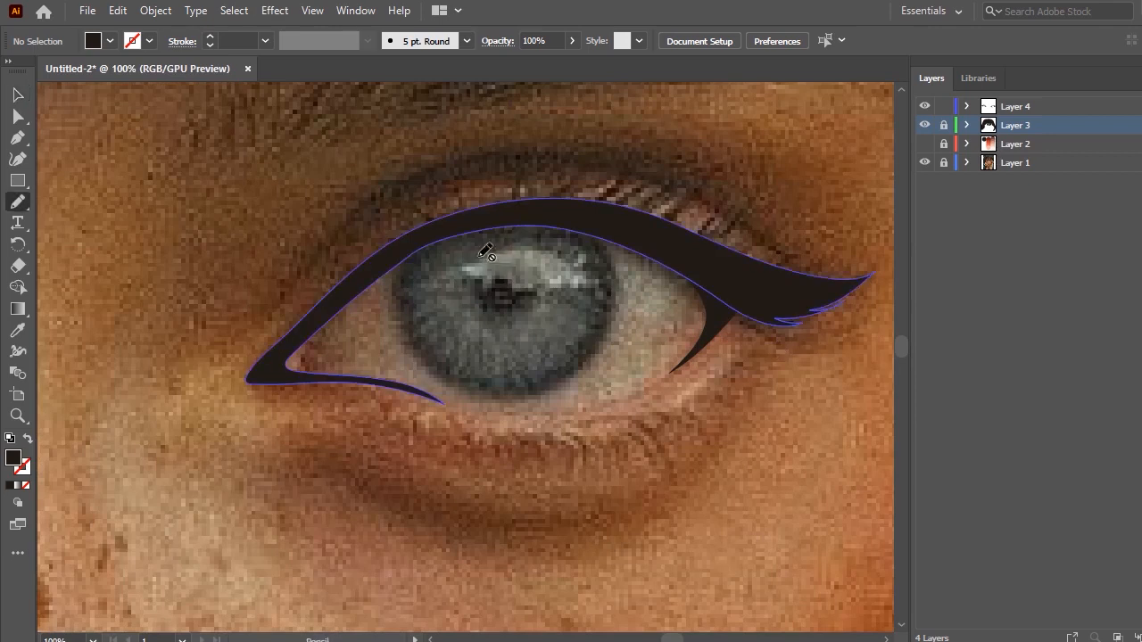
{"action": "mouse_move", "coordinate": [436, 231]}
{"action": "left_mouse_down"}
{"action": "mouse_move", "coordinate": [344, 282]}
{"action": "mouse_move", "coordinate": [272, 362]}
{"action": "mouse_move", "coordinate": [510, 407]}
{"action": "mouse_move", "coordinate": [610, 407]}
{"action": "mouse_move", "coordinate": [669, 388]}
{"action": "left_mouse_up"}
{"action": "left_click", "coordinate": [944, 107]}
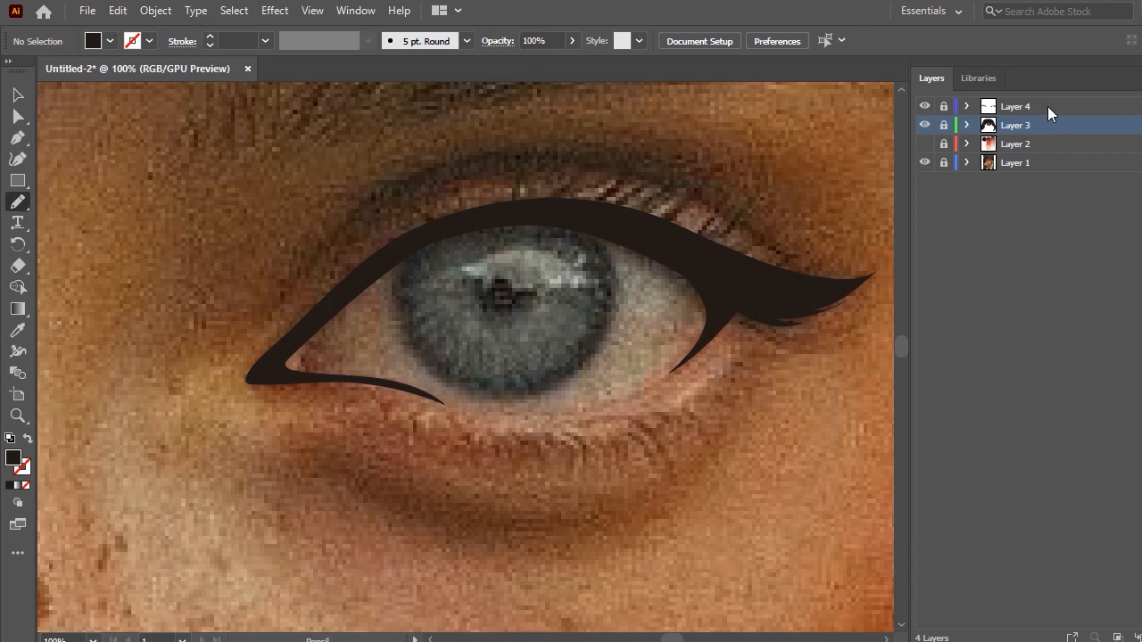
{"action": "left_click", "coordinate": [1049, 113]}
{"action": "left_click", "coordinate": [944, 106]}
Draw a short straight horizontal line with the Pen tool above the second eye's inner corner, with no fill and a black stroke.
{"action": "left_click", "coordinate": [17, 138]}
{"action": "left_click", "coordinate": [83, 154]}
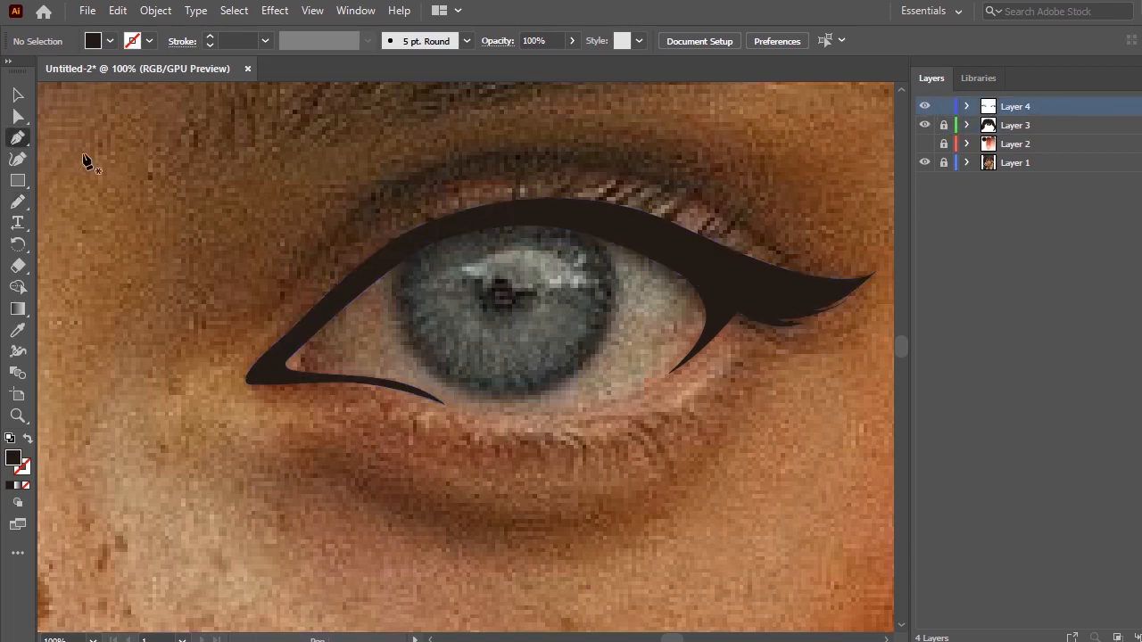
{"action": "left_click", "coordinate": [311, 154]}
{"action": "left_click", "coordinate": [16, 95]}
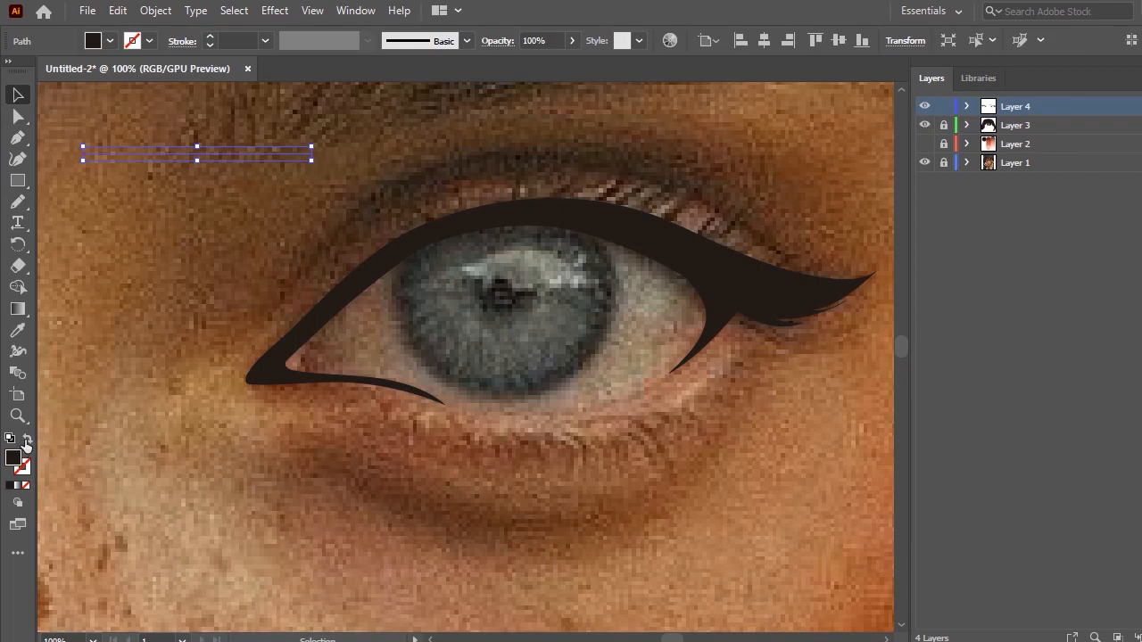
{"action": "left_click", "coordinate": [27, 441]}
{"action": "left_click", "coordinate": [25, 468]}
{"action": "left_click_drag", "start_coordinate": [601, 359], "coordinate": [589, 359]}
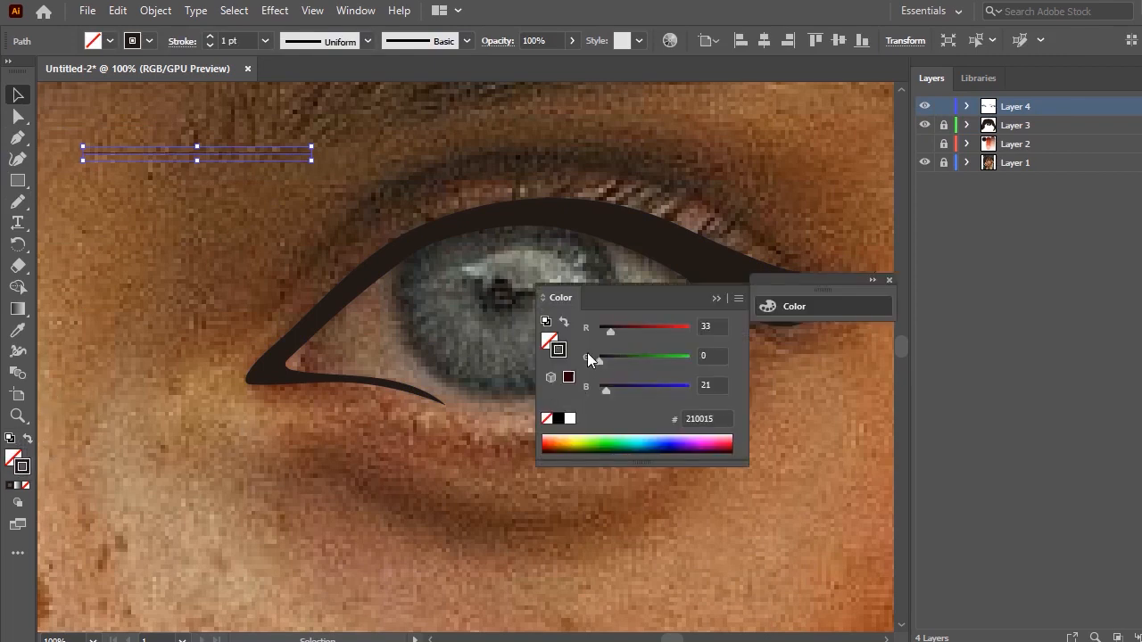
{"action": "left_click", "coordinate": [715, 298]}
Give the line the width profile that tapers at both ends and a 3 pt stroke weight.
{"action": "left_click", "coordinate": [367, 41]}
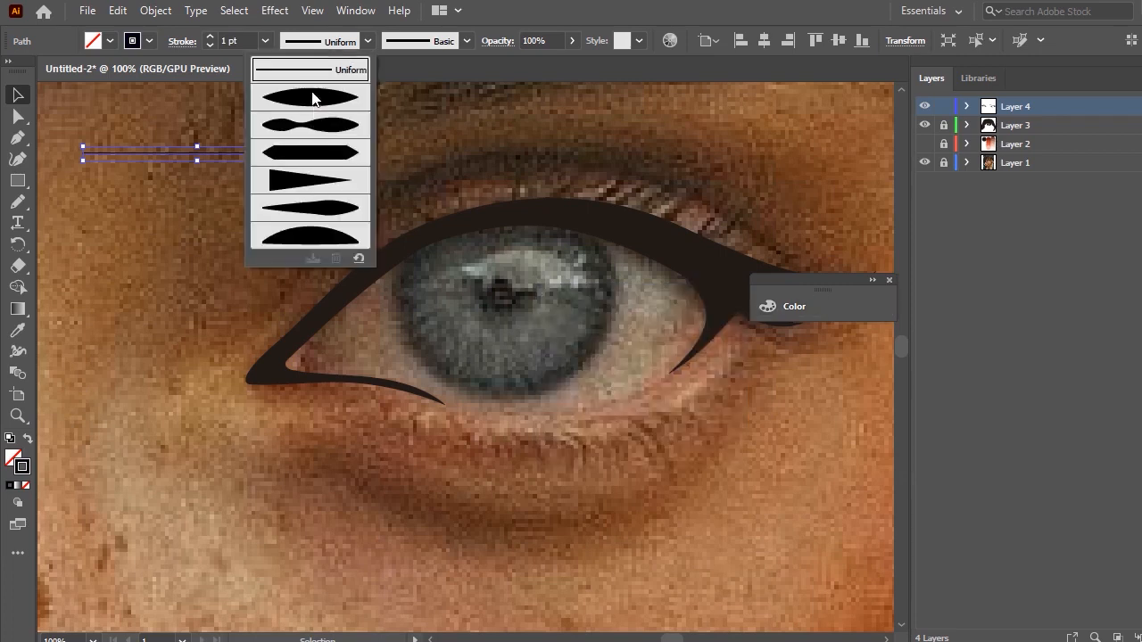
{"action": "left_click", "coordinate": [288, 95]}
{"action": "left_click", "coordinate": [265, 41]}
{"action": "left_click", "coordinate": [279, 152]}
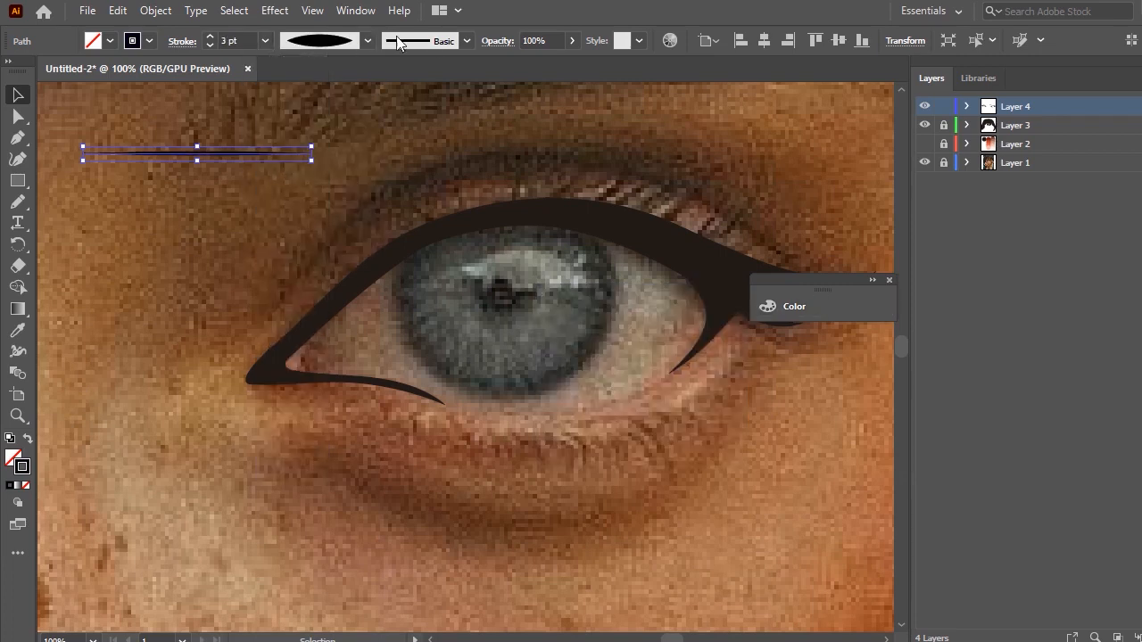
Create a new Art Brush from the selected tapered line.
{"action": "left_click", "coordinate": [456, 41]}
{"action": "left_click", "coordinate": [423, 179]}
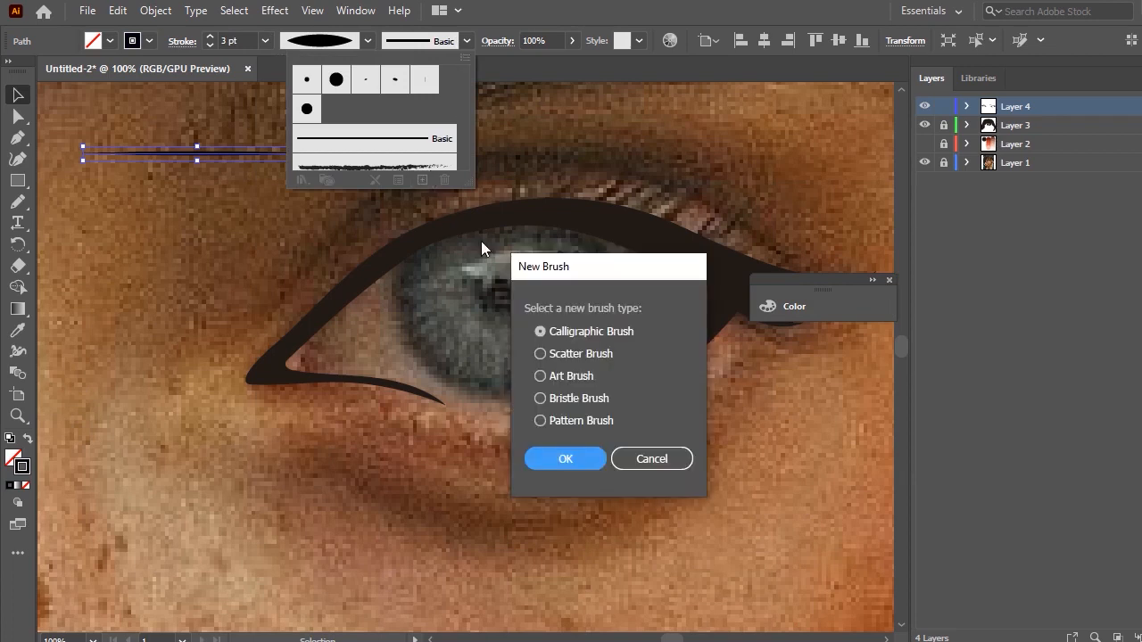
{"action": "left_click", "coordinate": [571, 375]}
{"action": "left_click", "coordinate": [565, 459]}
{"action": "left_click", "coordinate": [749, 390]}
{"action": "left_click", "coordinate": [746, 436]}
{"action": "left_click", "coordinate": [729, 573]}
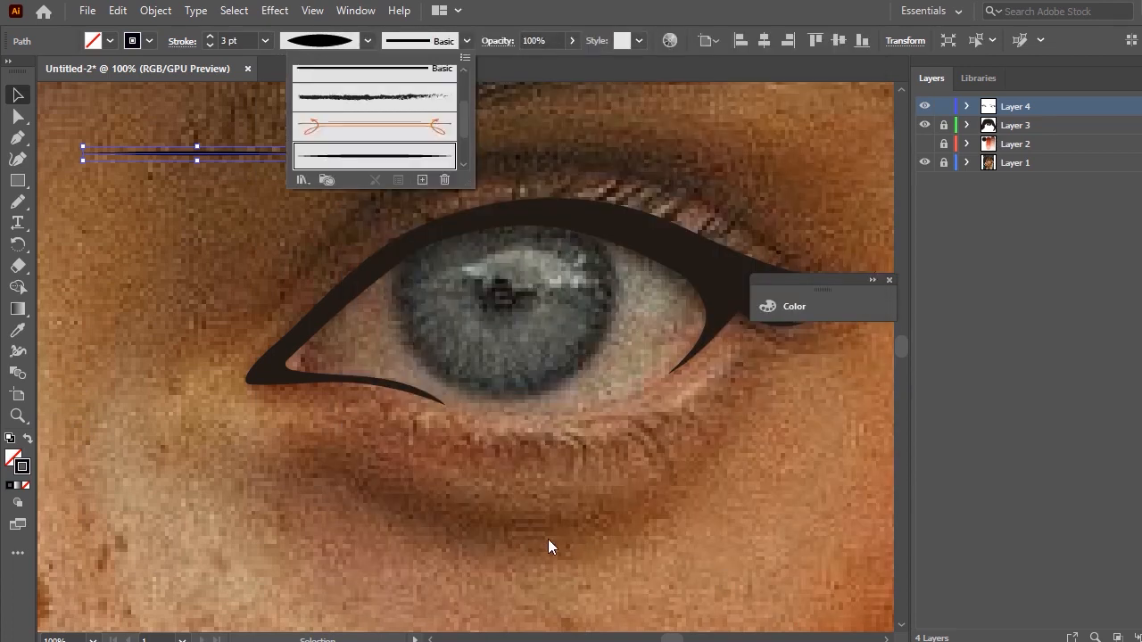
Delete the sample line the brush was made from.
{"action": "left_click", "coordinate": [286, 283]}
{"action": "left_click", "coordinate": [236, 156]}
{"action": "key", "text": "Delete"}
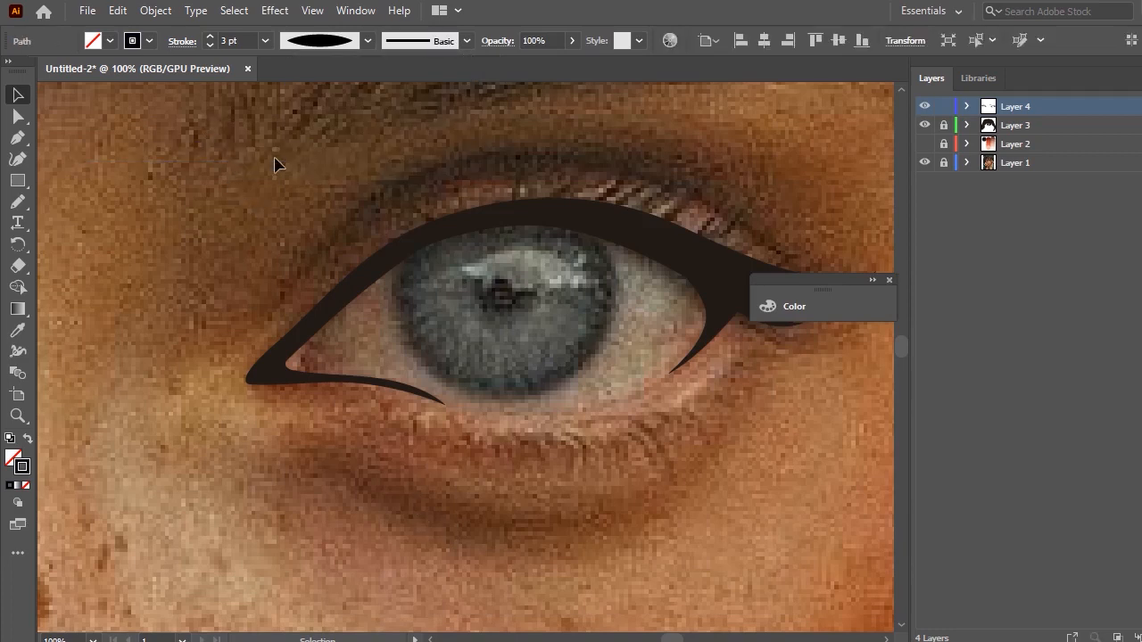
{"action": "left_click", "coordinate": [361, 268]}
Sample the dark eyeliner colour and set it as the Paintbrush stroke colour with no fill.
{"action": "key", "text": "b"}
{"action": "scroll", "coordinate": [397, 239], "scroll_direction": "up", "scroll_amount": 2}
{"action": "key", "text": "i"}
{"action": "left_click", "coordinate": [319, 346]}
{"action": "scroll", "coordinate": [313, 341], "scroll_direction": "up", "scroll_amount": 2}
{"action": "key", "text": "b"}
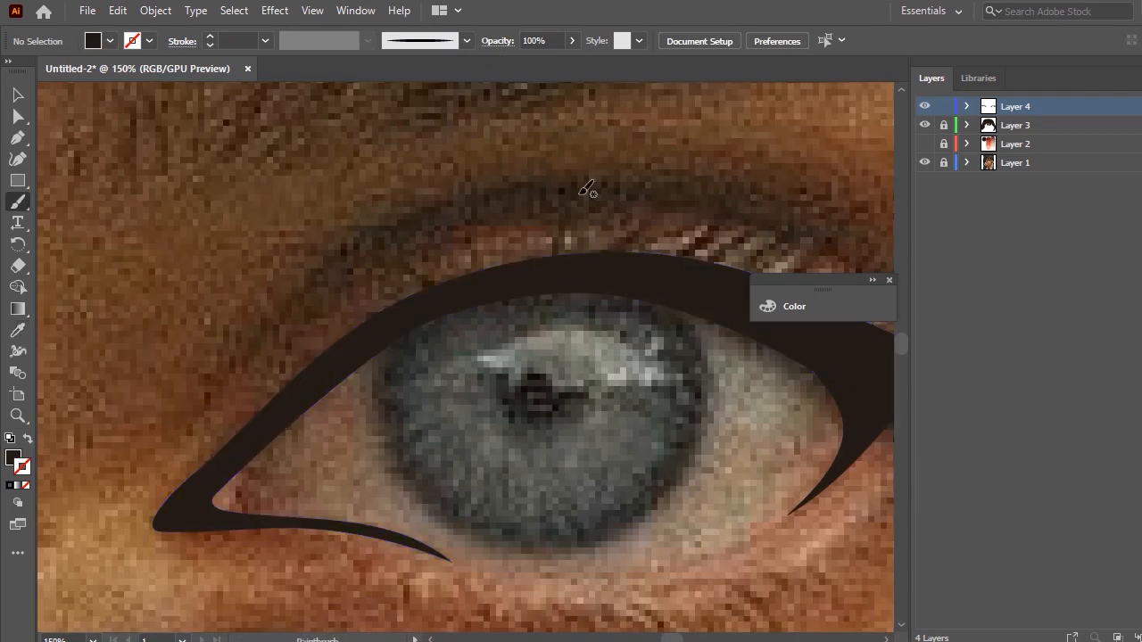
{"action": "scroll", "coordinate": [501, 205], "scroll_direction": "down", "scroll_amount": 1}
{"action": "scroll", "coordinate": [650, 191], "scroll_direction": "up", "scroll_amount": 1}
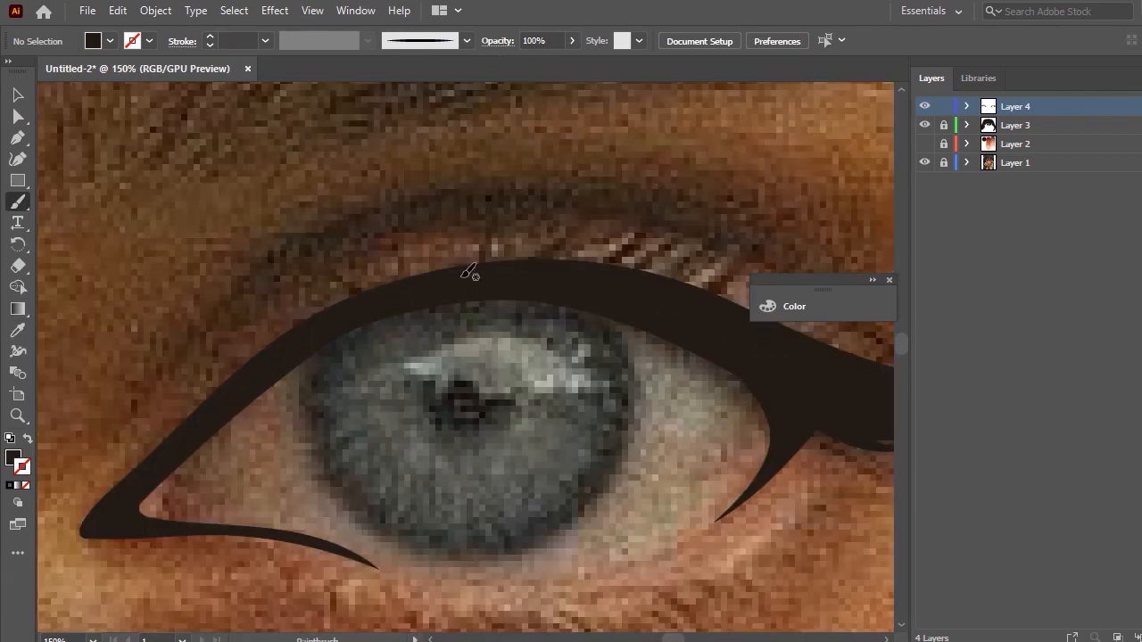
{"action": "key", "text": "shift+x"}
Set the Paintbrush stroke to the triangular width profile that narrows to a point, with a 3 pt weight.
{"action": "left_click", "coordinate": [319, 43]}
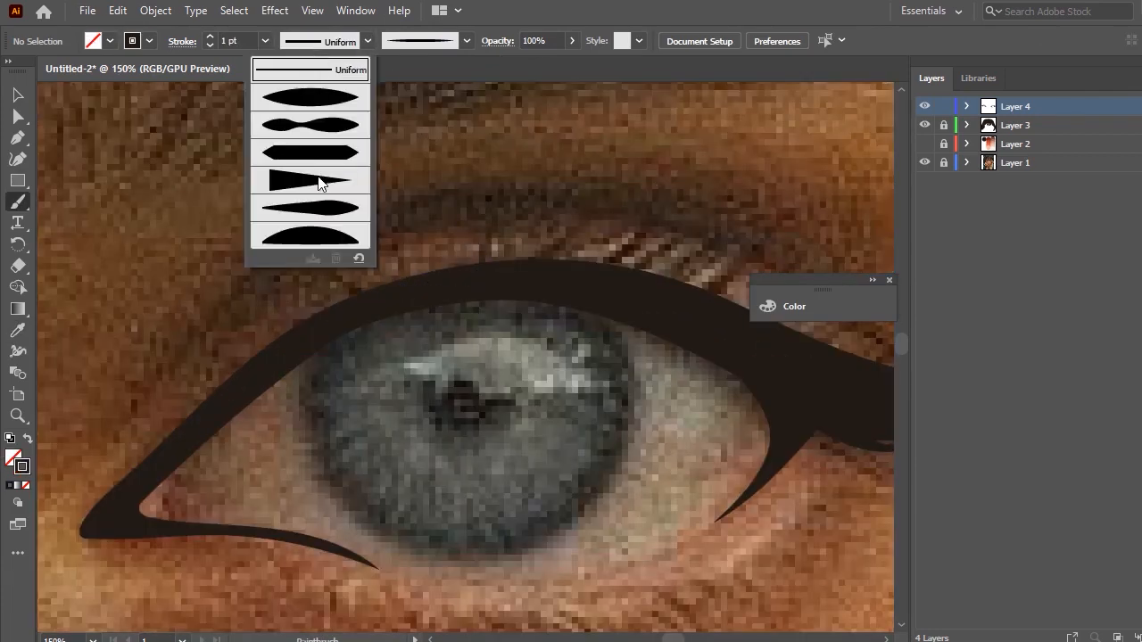
{"action": "left_click", "coordinate": [319, 181]}
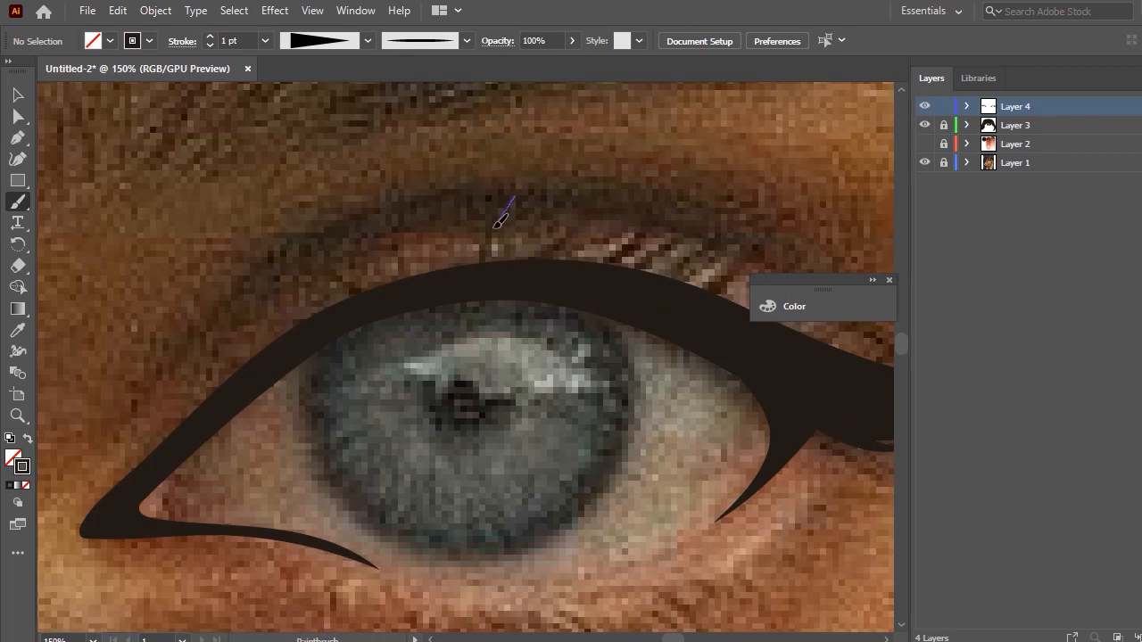
{"action": "left_click", "coordinate": [265, 41]}
{"action": "left_click", "coordinate": [287, 158]}
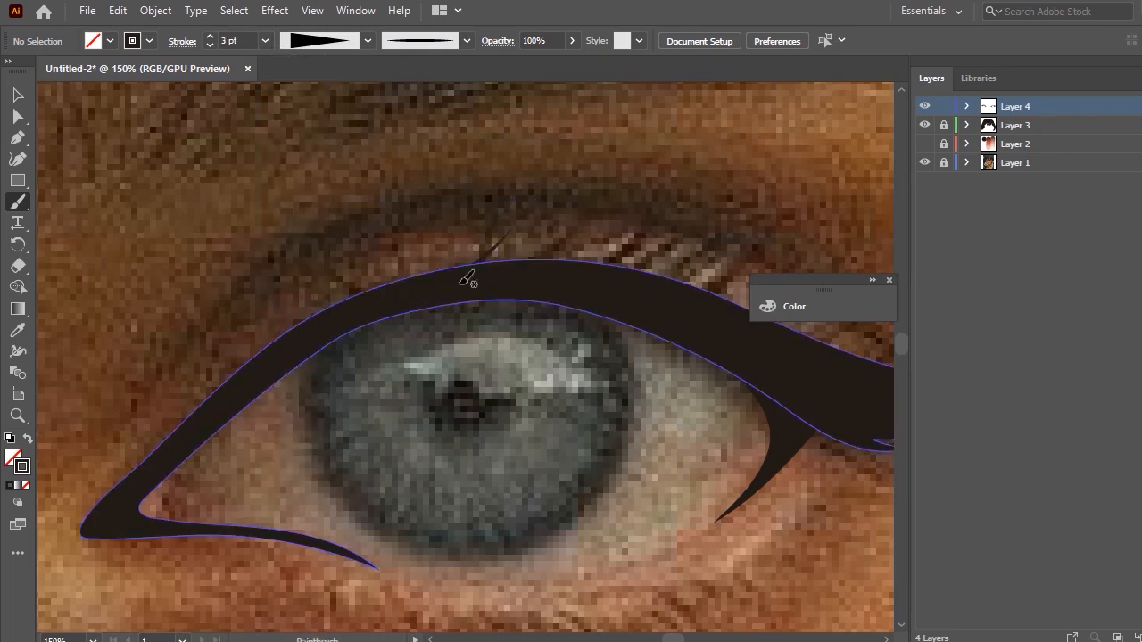
{"action": "left_click_drag", "start_coordinate": [482, 276], "coordinate": [538, 226]}
{"action": "key", "text": "ctrl+z"}
{"action": "key", "text": "ctrl+z"}
Paint short tapered eyelashes along the second eye's upper eyeliner, from above the iris out to the wing.
{"action": "left_click_drag", "start_coordinate": [469, 286], "coordinate": [488, 223]}
{"action": "mouse_move", "coordinate": [499, 276]}
{"action": "left_mouse_down"}
{"action": "mouse_move", "coordinate": [552, 229]}
{"action": "mouse_move", "coordinate": [585, 223]}
{"action": "left_mouse_up"}
{"action": "left_click_drag", "start_coordinate": [625, 266], "coordinate": [659, 235]}
{"action": "left_click_drag", "start_coordinate": [739, 256], "coordinate": [740, 251]}
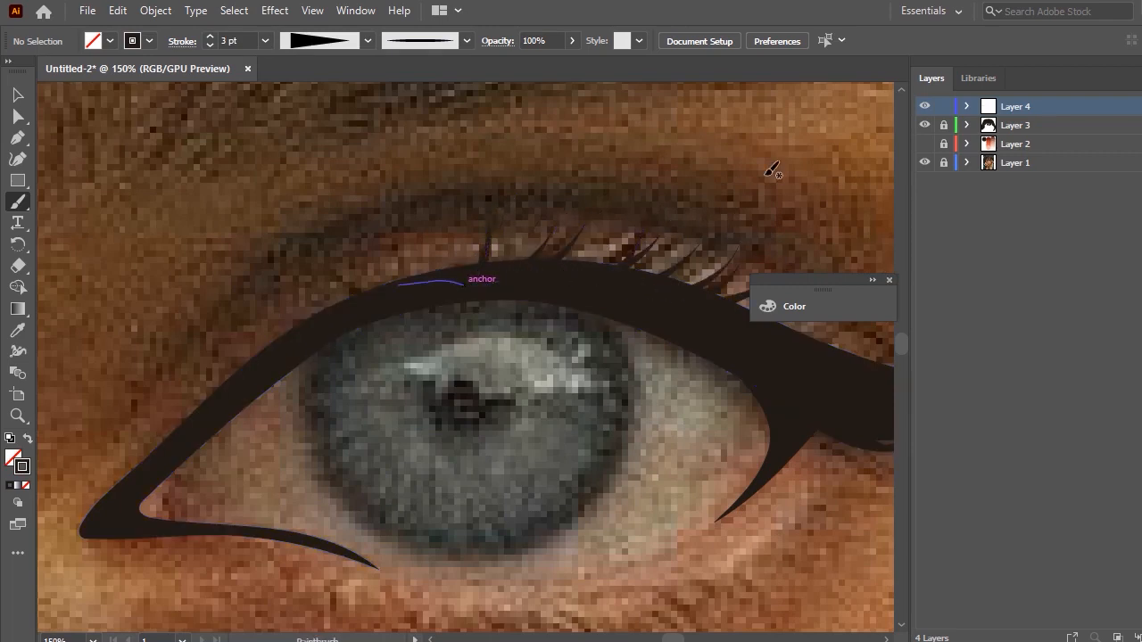
{"action": "scroll", "coordinate": [773, 169], "scroll_direction": "down", "scroll_amount": 3}
{"action": "scroll", "coordinate": [762, 197], "scroll_direction": "up", "scroll_amount": 2}
{"action": "scroll", "coordinate": [714, 393], "scroll_direction": "down", "scroll_amount": 1}
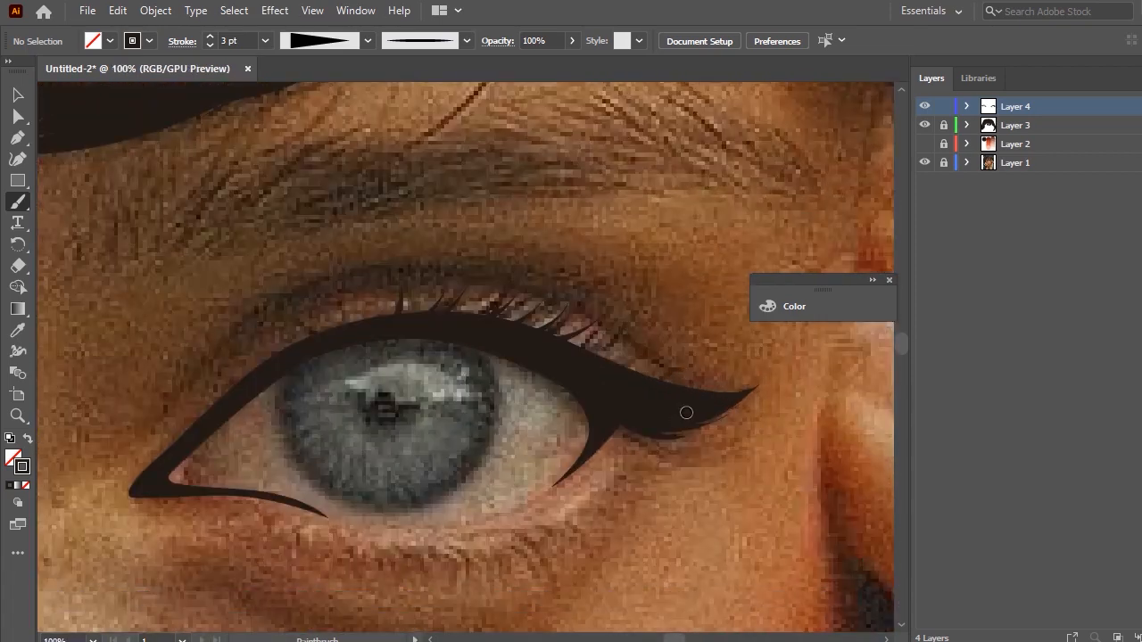
{"action": "mouse_move", "coordinate": [621, 436]}
{"action": "left_mouse_down"}
{"action": "mouse_move", "coordinate": [726, 409]}
{"action": "mouse_move", "coordinate": [651, 430]}
{"action": "left_mouse_up"}
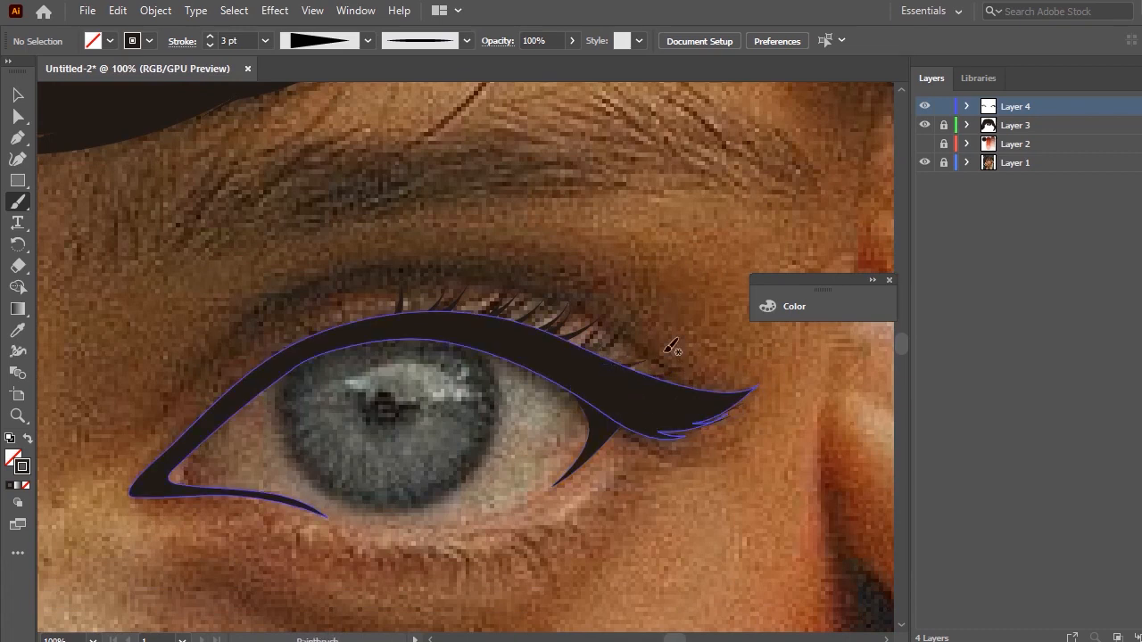
Paint short curved eyelashes along the first eye's upper eyeliner, following the lashes in the photo.
{"action": "scroll", "coordinate": [744, 337], "scroll_direction": "down", "scroll_amount": 4}
{"action": "scroll", "coordinate": [361, 324], "scroll_direction": "up", "scroll_amount": 4}
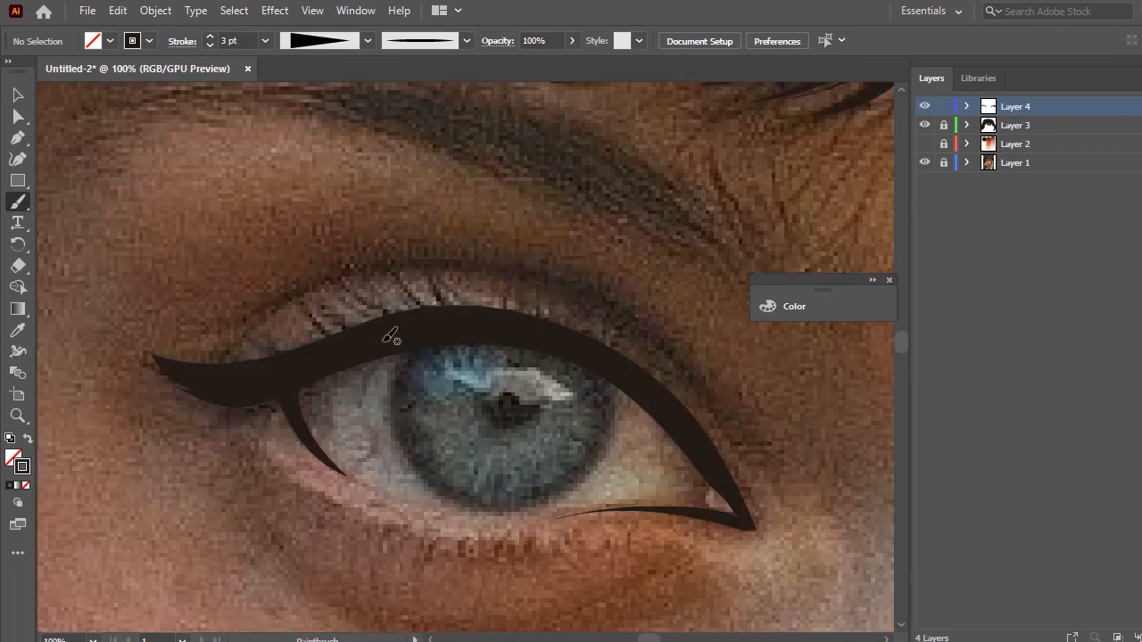
{"action": "left_click_drag", "start_coordinate": [366, 334], "coordinate": [322, 354]}
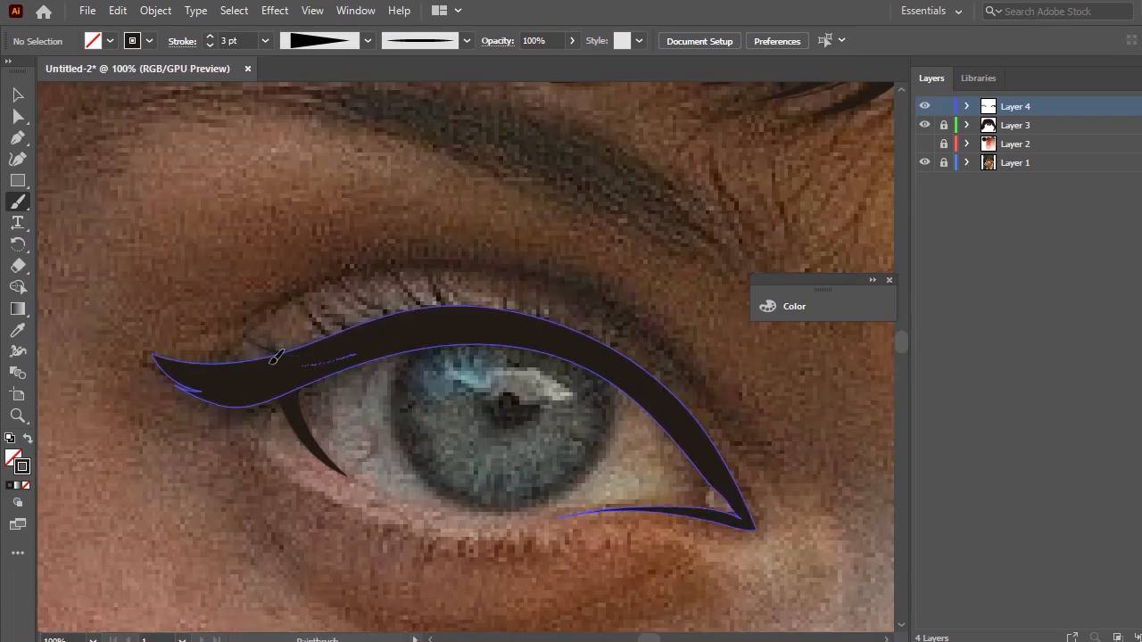
{"action": "left_click_drag", "start_coordinate": [353, 340], "coordinate": [314, 308]}
{"action": "mouse_move", "coordinate": [399, 320]}
{"action": "left_mouse_down"}
{"action": "mouse_move", "coordinate": [349, 309]}
{"action": "mouse_move", "coordinate": [428, 322]}
{"action": "mouse_move", "coordinate": [336, 291]}
{"action": "left_mouse_up"}
{"action": "mouse_move", "coordinate": [425, 330]}
{"action": "left_mouse_down"}
{"action": "mouse_move", "coordinate": [321, 277]}
{"action": "mouse_move", "coordinate": [375, 270]}
{"action": "left_mouse_up"}
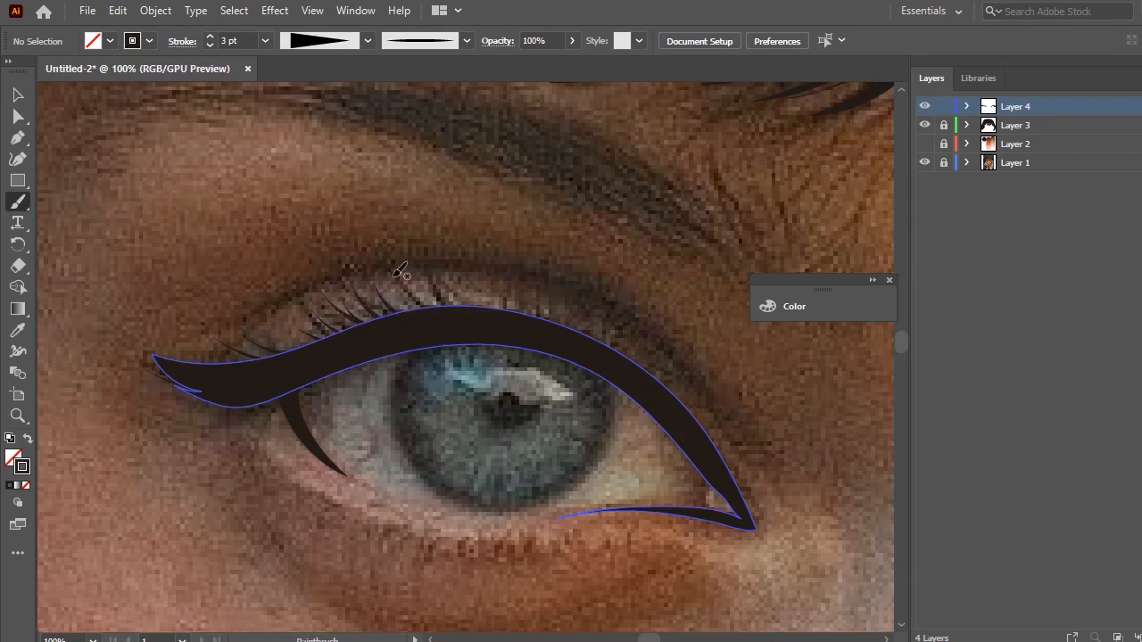
{"action": "left_click_drag", "start_coordinate": [439, 306], "coordinate": [415, 273]}
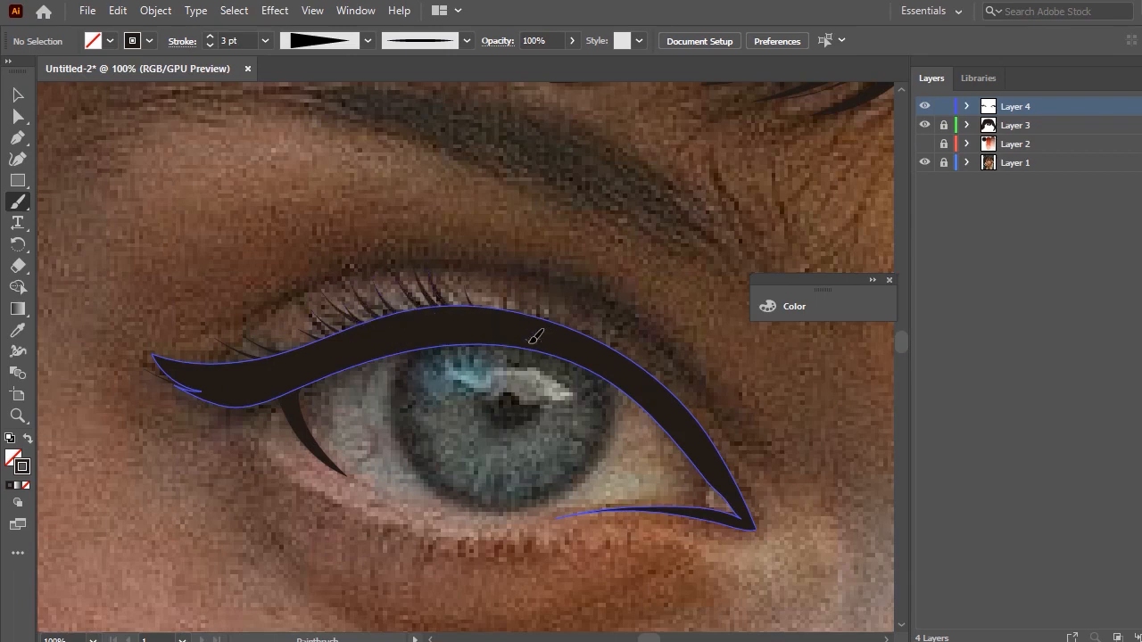
{"action": "left_click_drag", "start_coordinate": [528, 329], "coordinate": [540, 296]}
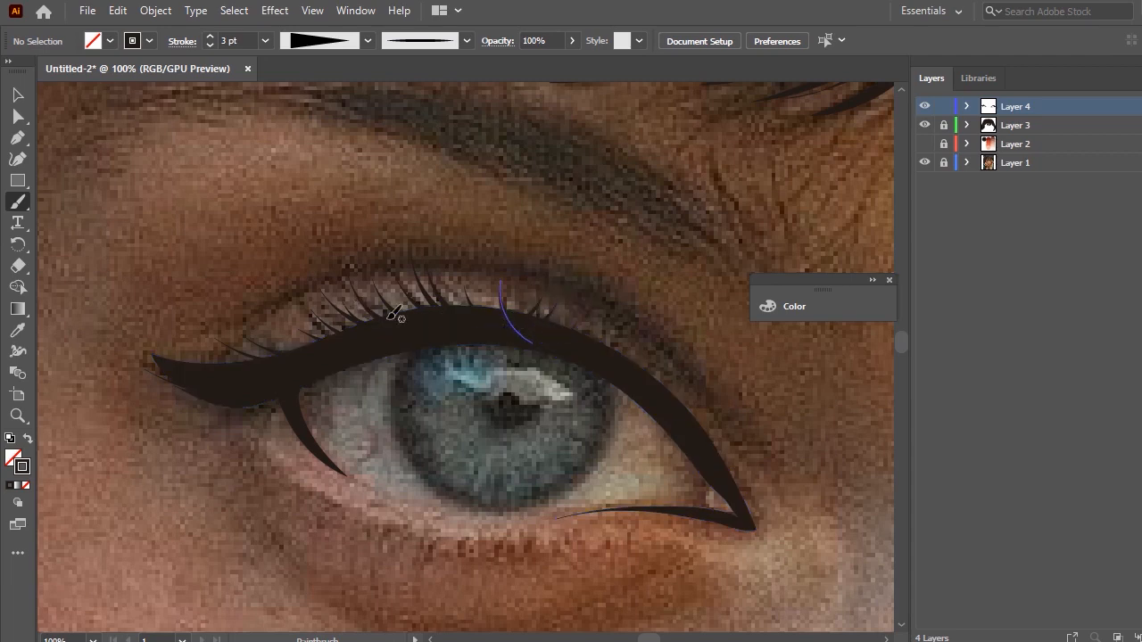
Set the Paintbrush stroke weight to 7 pt and paint thicker lashes over the outer eyeliner of both eyes.
{"action": "left_click", "coordinate": [265, 40]}
{"action": "left_click", "coordinate": [303, 256]}
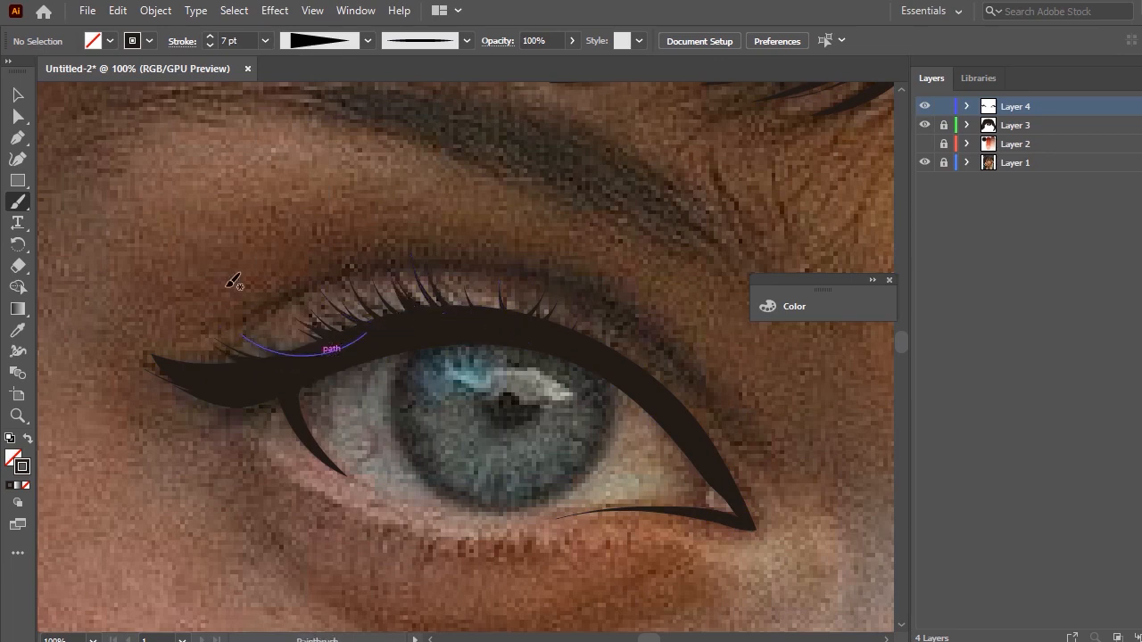
{"action": "scroll", "coordinate": [264, 304], "scroll_direction": "down", "scroll_amount": 4}
{"action": "scroll", "coordinate": [679, 308], "scroll_direction": "up", "scroll_amount": 4}
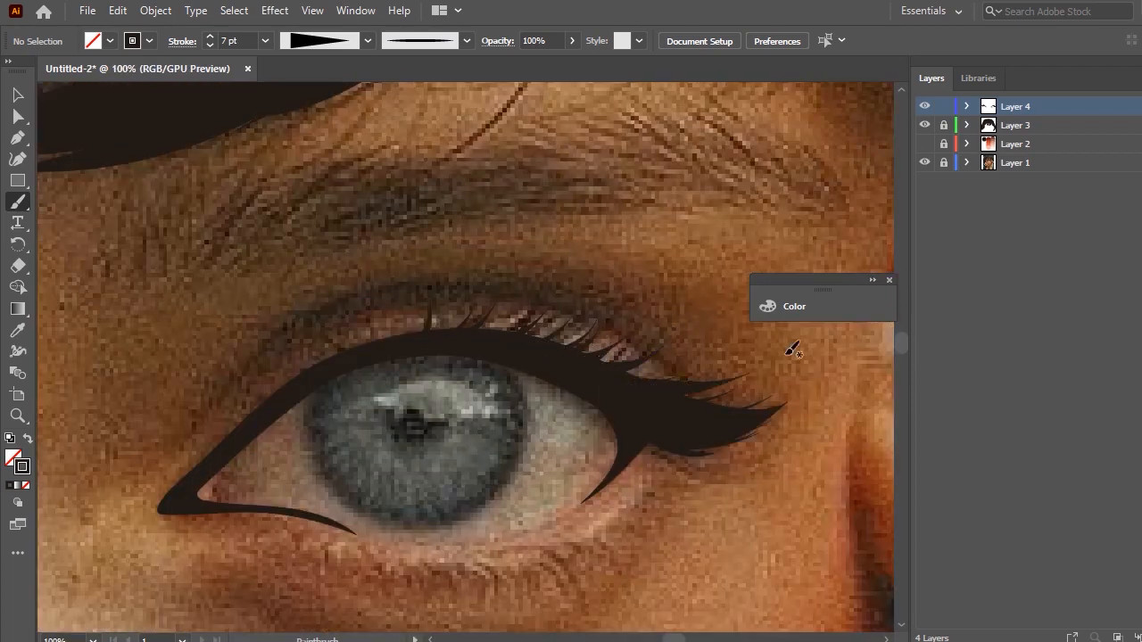
Create Layer 5 beneath the locked Layer 4 and trace the second eye's opening on it as a closed Pencil outline.
{"action": "scroll", "coordinate": [373, 432], "scroll_direction": "down", "scroll_amount": 4}
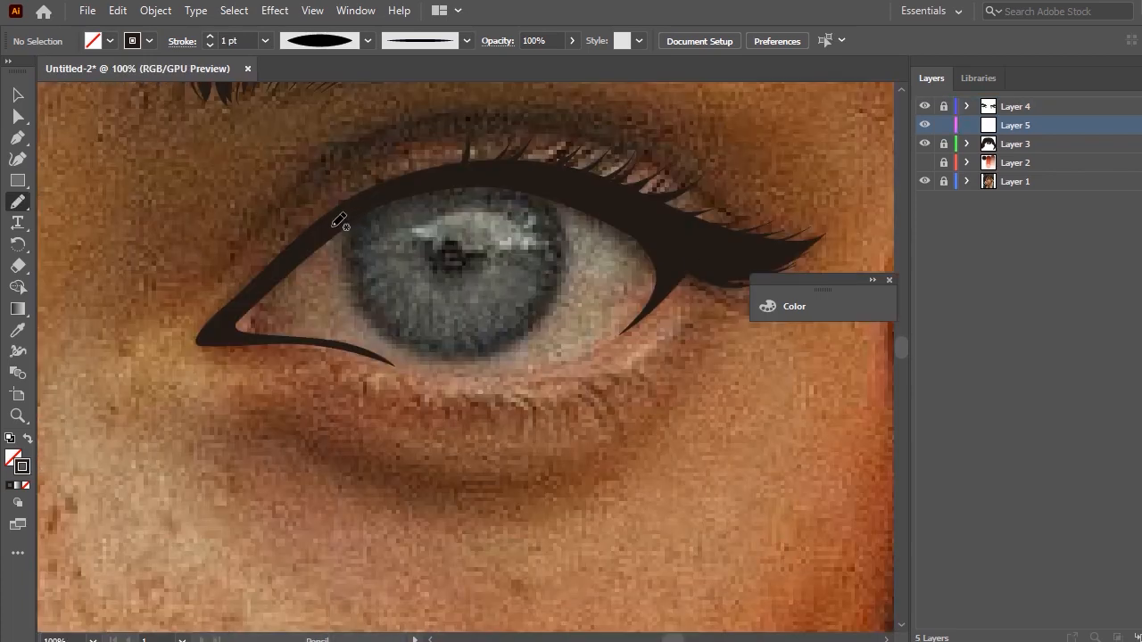
{"action": "left_click_drag", "start_coordinate": [335, 225], "coordinate": [249, 304]}
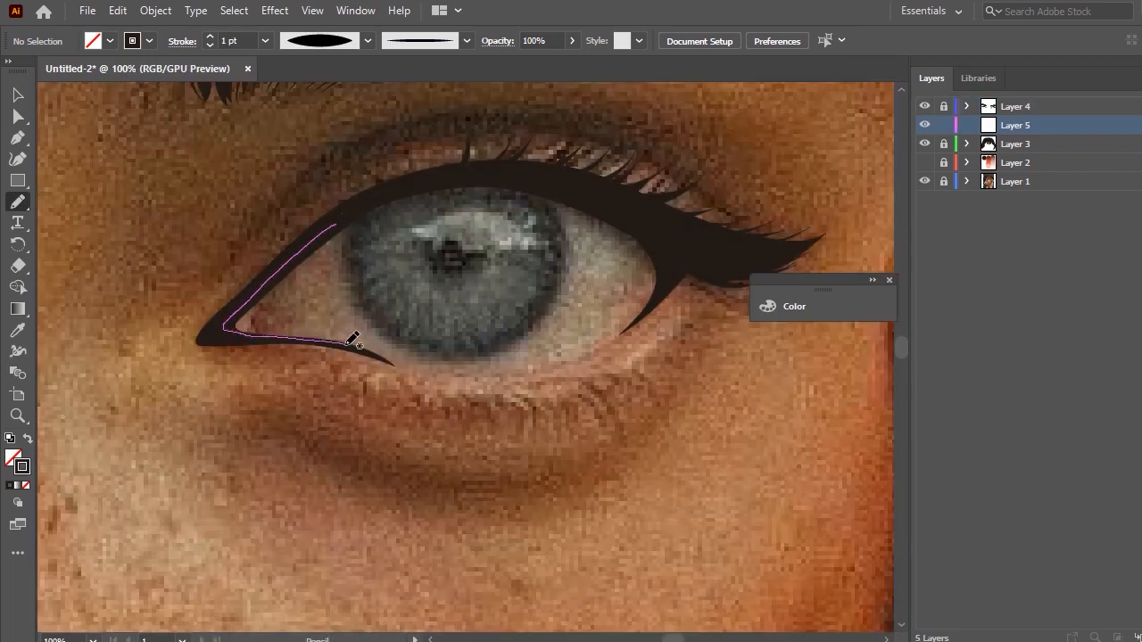
{"action": "mouse_move", "coordinate": [393, 352]}
{"action": "left_mouse_down"}
{"action": "mouse_move", "coordinate": [363, 353]}
{"action": "mouse_move", "coordinate": [500, 381]}
{"action": "mouse_move", "coordinate": [575, 364]}
{"action": "left_mouse_up"}
{"action": "key", "text": "ctrl+z"}
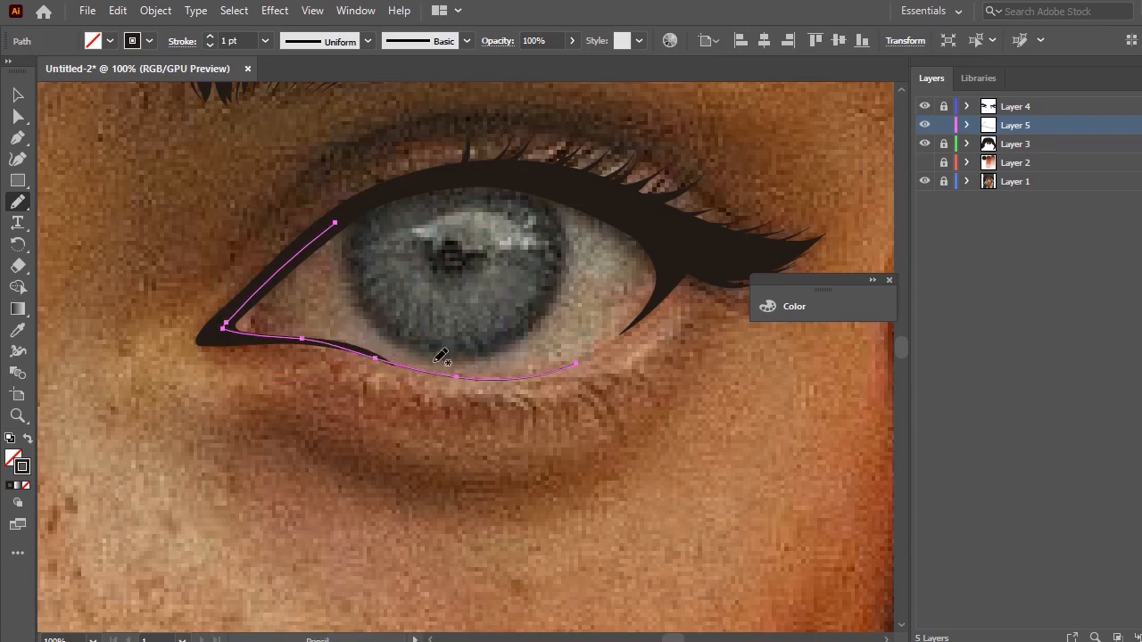
{"action": "key", "text": "ctrl"}
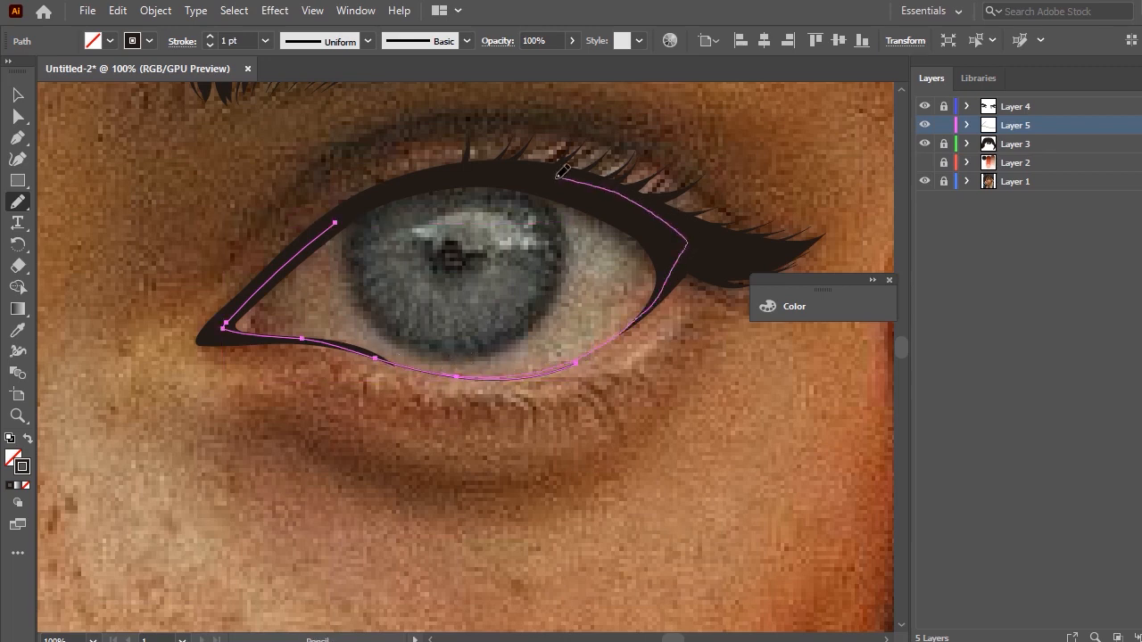
{"action": "left_click_drag", "start_coordinate": [350, 217], "coordinate": [309, 243]}
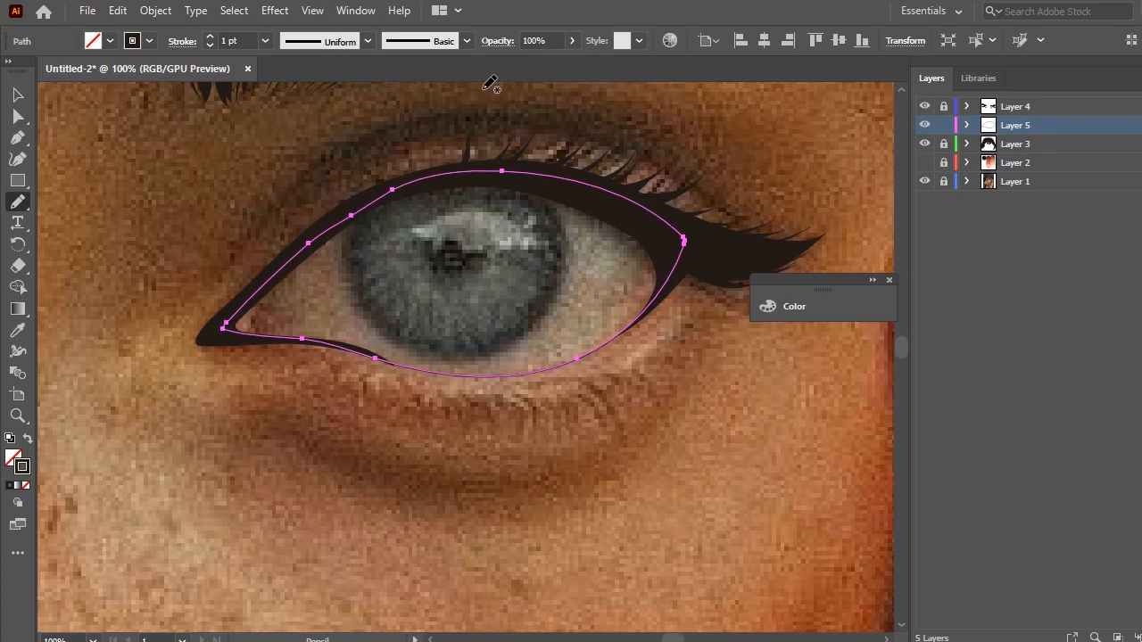
Change the eye-opening outline's stroke colour to yellow and deselect it.
{"action": "left_click", "coordinate": [147, 41]}
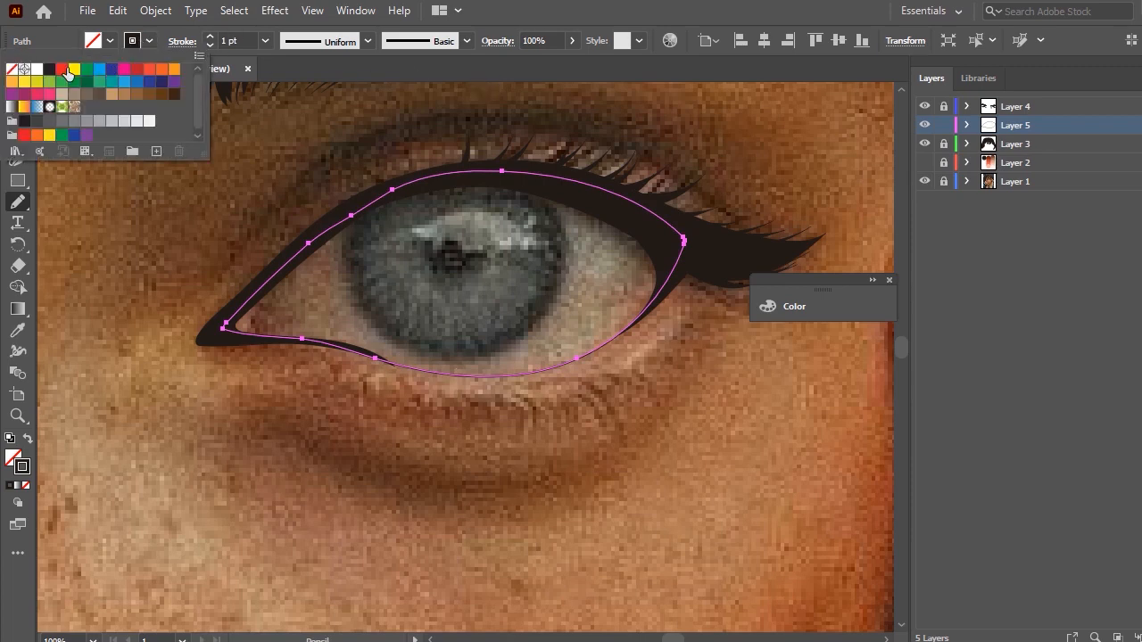
{"action": "left_click", "coordinate": [72, 70]}
{"action": "left_click", "coordinate": [18, 94]}
{"action": "left_click", "coordinate": [256, 217]}
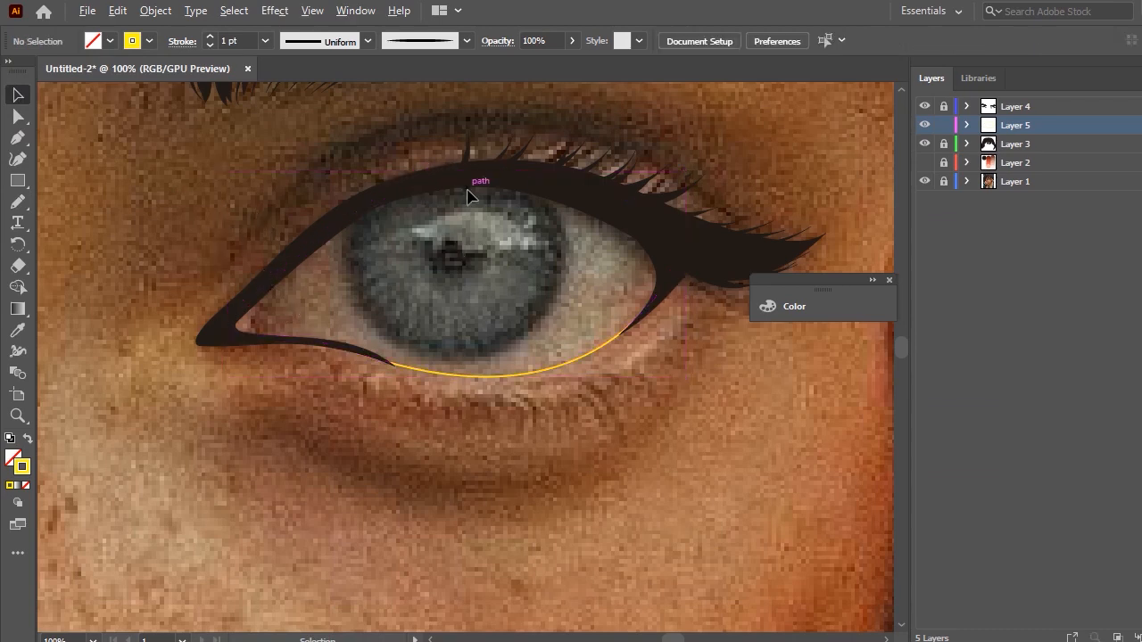
Trace the second eye's inner corner as a closed Pencil outline on Layer 5, redrawing the strokes that miss the shape.
{"action": "scroll", "coordinate": [140, 258], "scroll_direction": "up", "scroll_amount": 2}
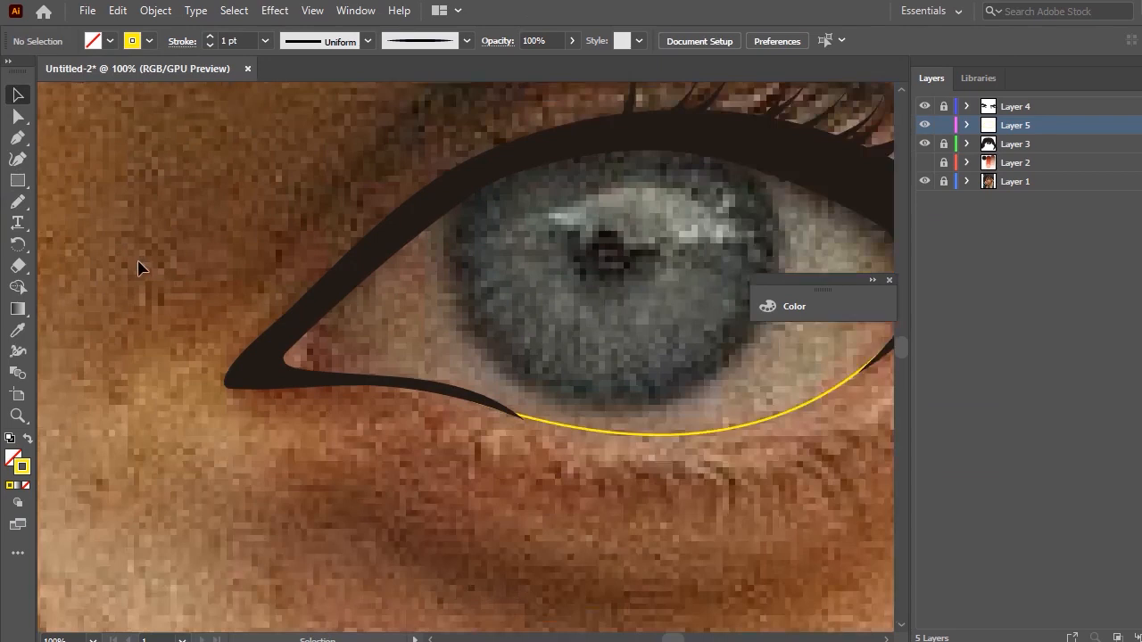
{"action": "key", "text": "n"}
{"action": "mouse_move", "coordinate": [417, 306]}
{"action": "left_mouse_down"}
{"action": "mouse_move", "coordinate": [381, 353]}
{"action": "mouse_move", "coordinate": [408, 413]}
{"action": "left_mouse_up"}
{"action": "key", "text": "ctrl+z"}
{"action": "mouse_move", "coordinate": [393, 312]}
{"action": "left_mouse_down"}
{"action": "mouse_move", "coordinate": [378, 340]}
{"action": "mouse_move", "coordinate": [415, 406]}
{"action": "left_mouse_up"}
{"action": "left_click_drag", "start_coordinate": [336, 415], "coordinate": [331, 414]}
{"action": "key", "text": "ctrl+z"}
{"action": "mouse_move", "coordinate": [395, 310]}
{"action": "left_mouse_down"}
{"action": "mouse_move", "coordinate": [434, 418]}
{"action": "mouse_move", "coordinate": [289, 413]}
{"action": "mouse_move", "coordinate": [325, 359]}
{"action": "mouse_move", "coordinate": [390, 300]}
{"action": "left_mouse_up"}
Fill the inner-corner shape with a reddish colour, 9E4543, and no stroke, starting from a colour sampled from the photo, and deselect it.
{"action": "left_click", "coordinate": [19, 330]}
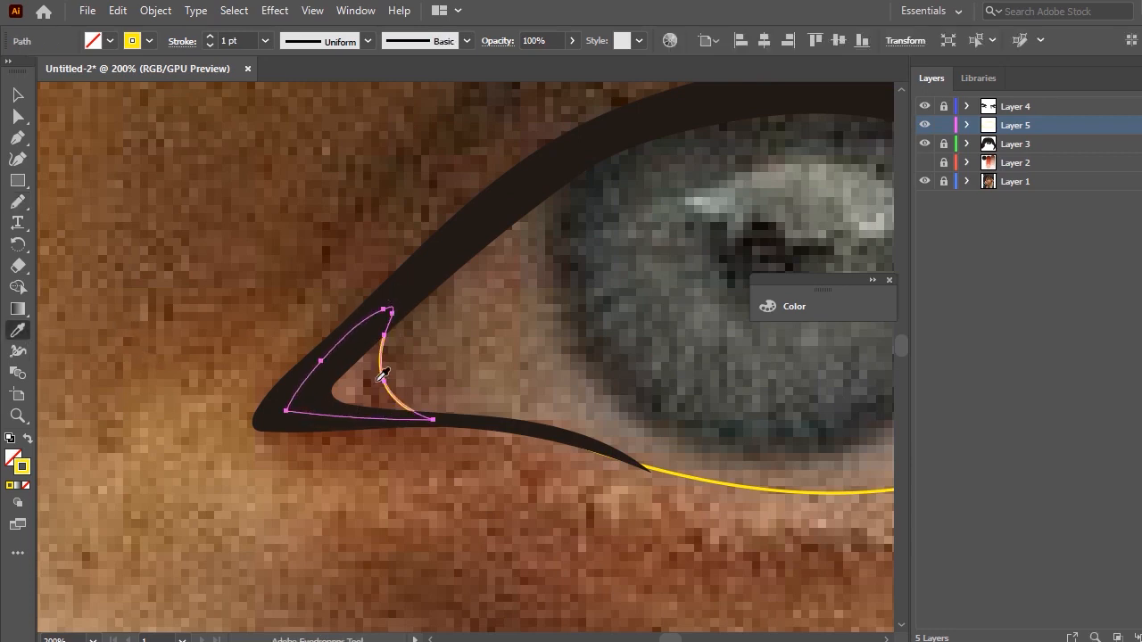
{"action": "left_click", "coordinate": [375, 384]}
{"action": "left_click", "coordinate": [27, 439]}
{"action": "left_click", "coordinate": [26, 439]}
{"action": "double_click", "coordinate": [13, 457]}
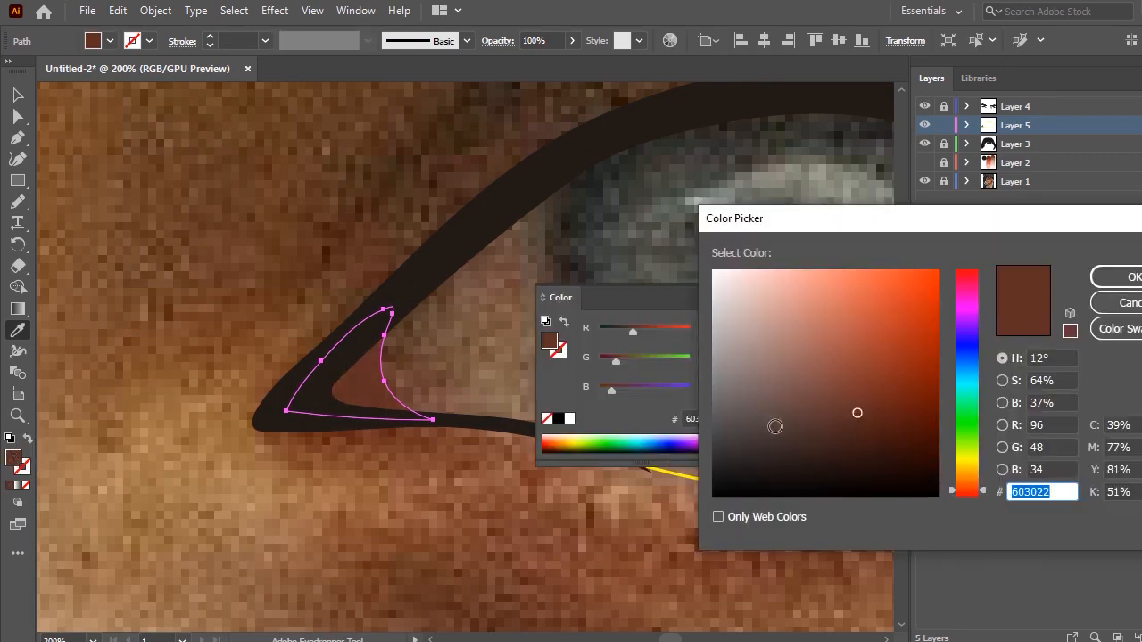
{"action": "left_click_drag", "start_coordinate": [857, 409], "coordinate": [851, 354]}
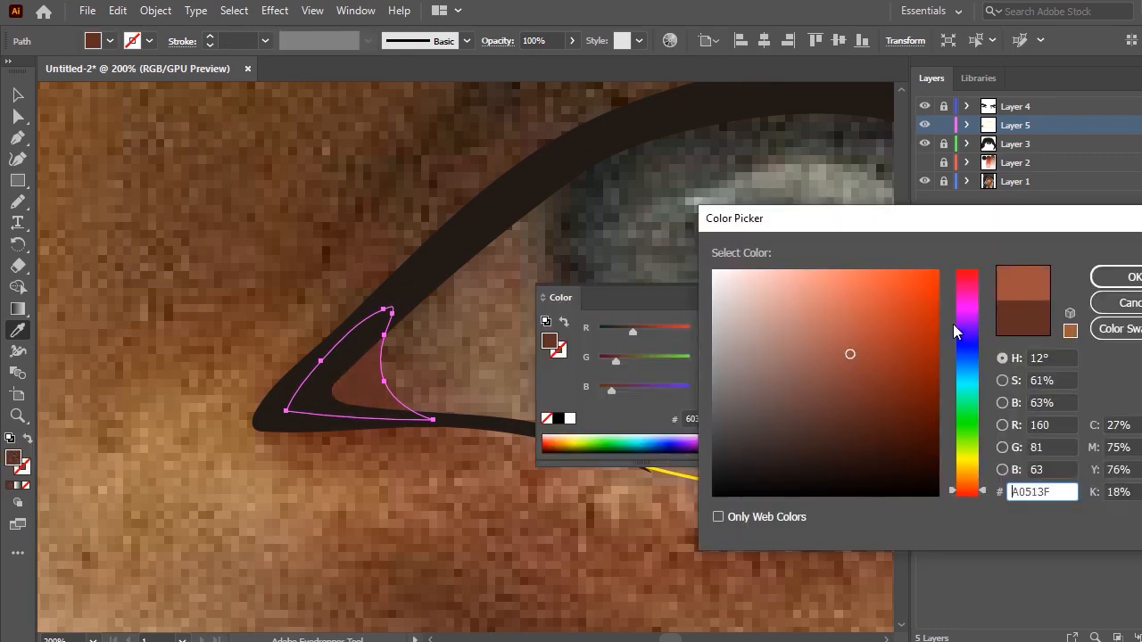
{"action": "left_click_drag", "start_coordinate": [960, 496], "coordinate": [947, 491]}
{"action": "left_click_drag", "start_coordinate": [855, 357], "coordinate": [841, 354]}
{"action": "left_click", "coordinate": [1120, 276]}
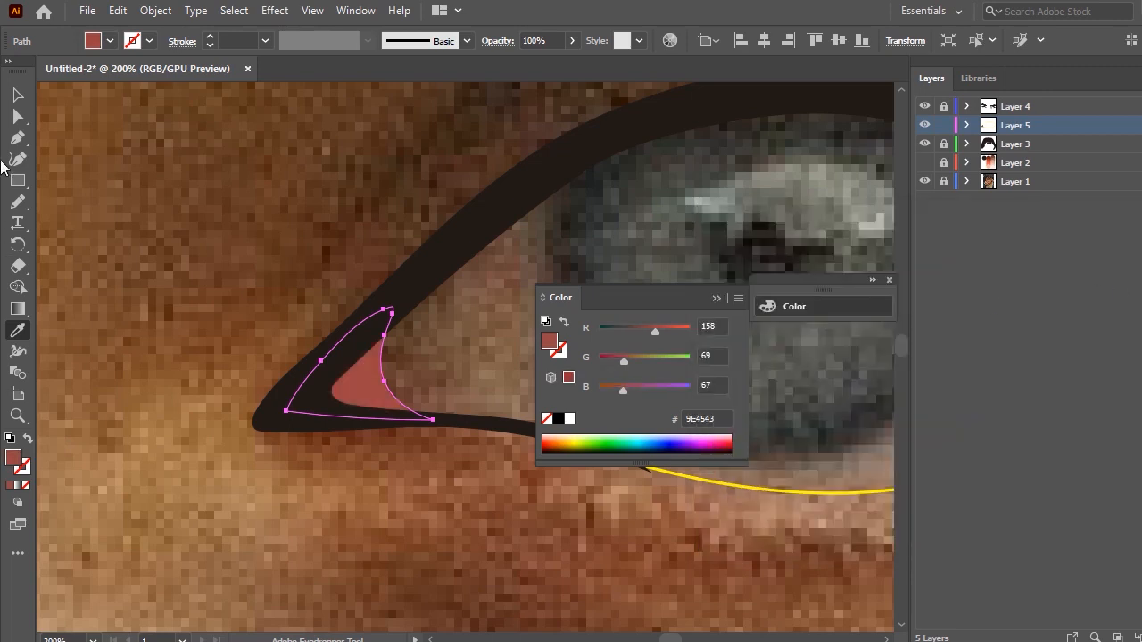
{"action": "left_click", "coordinate": [18, 95]}
{"action": "left_click", "coordinate": [50, 121]}
{"action": "left_click", "coordinate": [719, 300]}
Draw a circle with the Ellipse tool, give it a reddish outline without fill, and position it around the photo's iris.
{"action": "scroll", "coordinate": [292, 295], "scroll_direction": "down", "scroll_amount": 3}
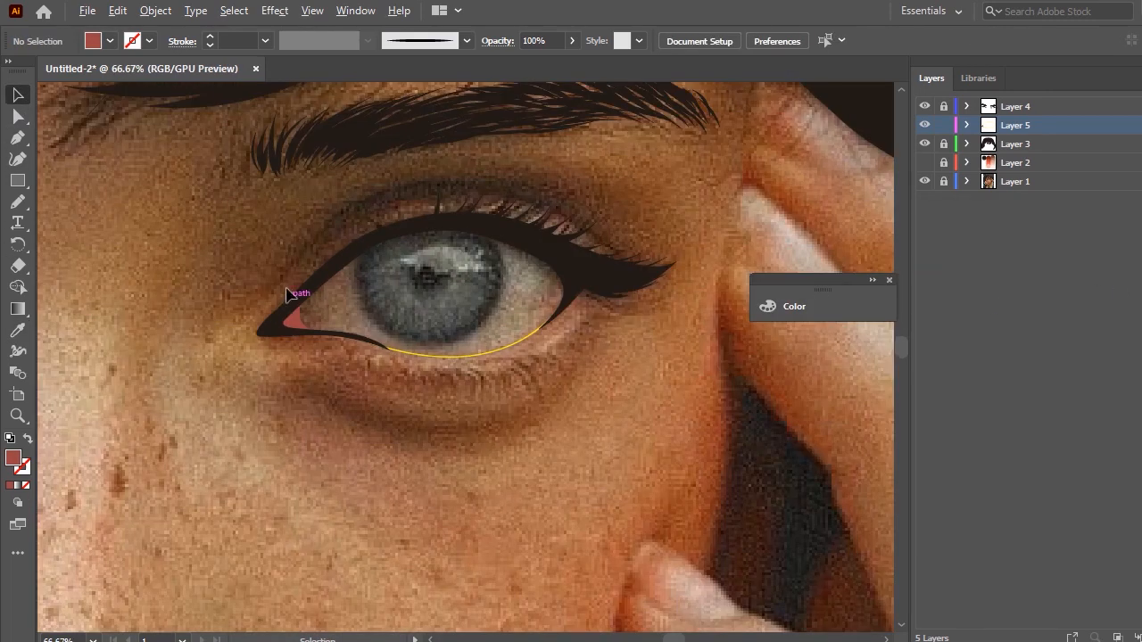
{"action": "scroll", "coordinate": [464, 278], "scroll_direction": "up", "scroll_amount": 2}
{"action": "scroll", "coordinate": [211, 245], "scroll_direction": "up", "scroll_amount": 1}
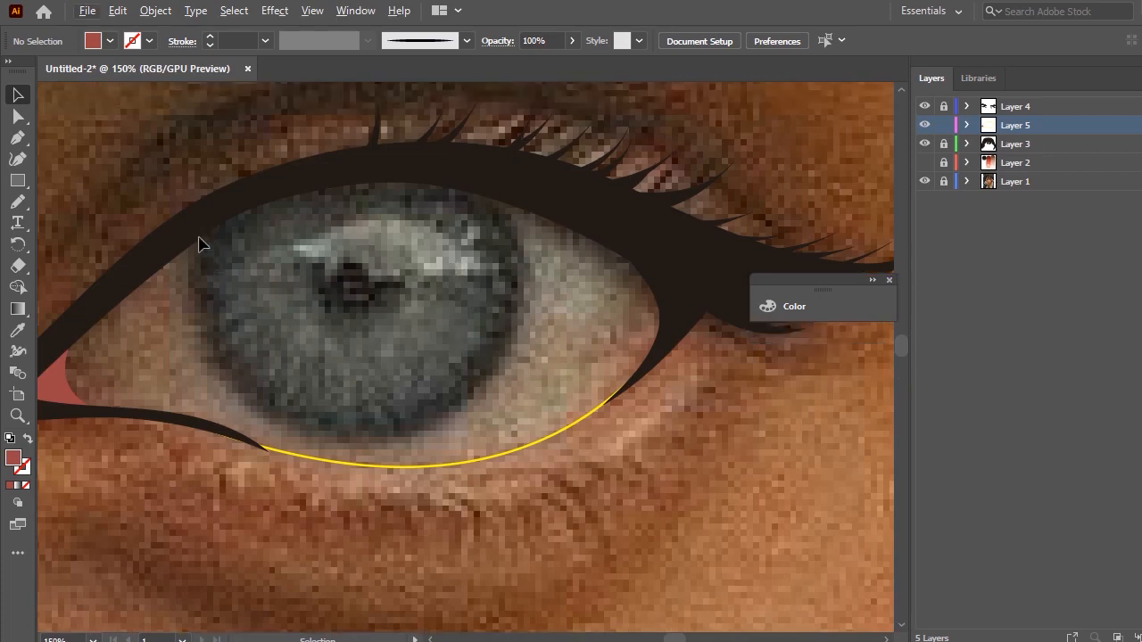
{"action": "left_click_drag", "start_coordinate": [17, 181], "coordinate": [100, 205]}
{"action": "left_click_drag", "start_coordinate": [227, 129], "coordinate": [557, 459]}
{"action": "left_click", "coordinate": [27, 438]}
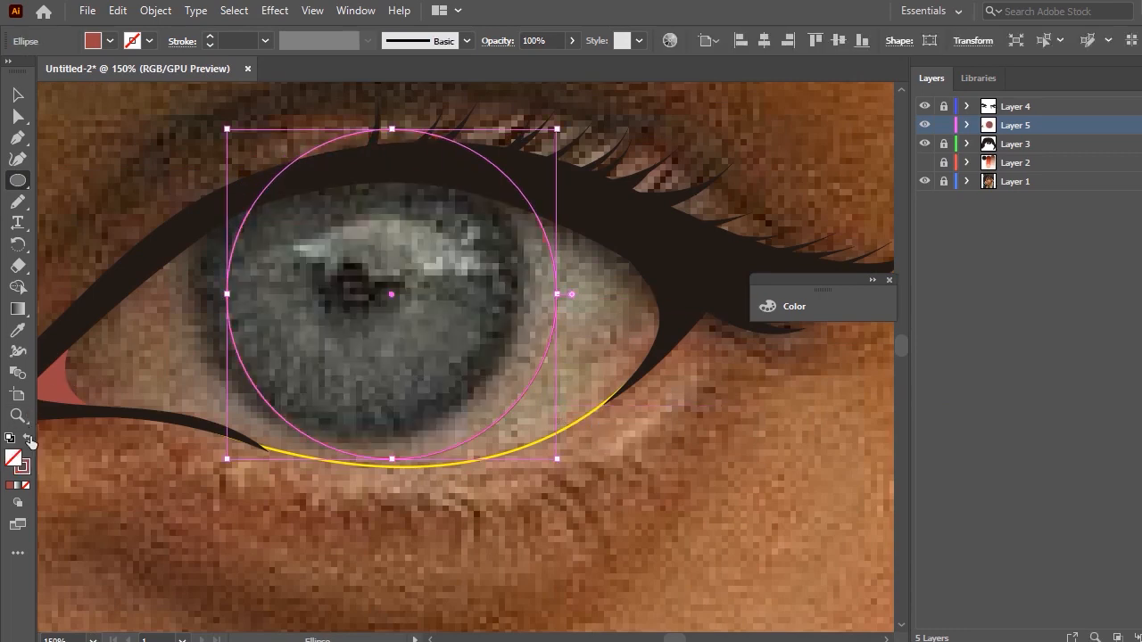
{"action": "left_click_drag", "start_coordinate": [391, 294], "coordinate": [362, 280]}
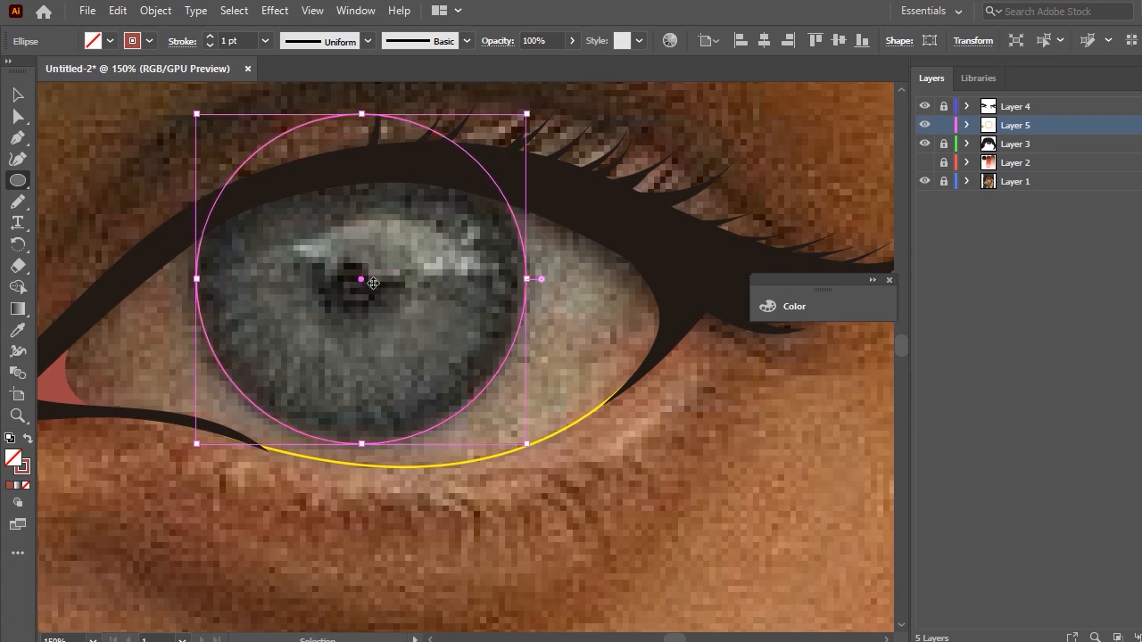
Paste a copy of the iris circle, scale it down slightly, centre it inside the outer circle and deselect it.
{"action": "key", "text": "ctrl+v"}
{"action": "left_click_drag", "start_coordinate": [465, 523], "coordinate": [465, 459]}
{"action": "left_click_drag", "start_coordinate": [466, 325], "coordinate": [357, 276]}
{"action": "mouse_move", "coordinate": [356, 412]}
{"action": "left_mouse_down"}
{"action": "mouse_move", "coordinate": [357, 393]}
{"action": "mouse_move", "coordinate": [359, 425]}
{"action": "left_mouse_up"}
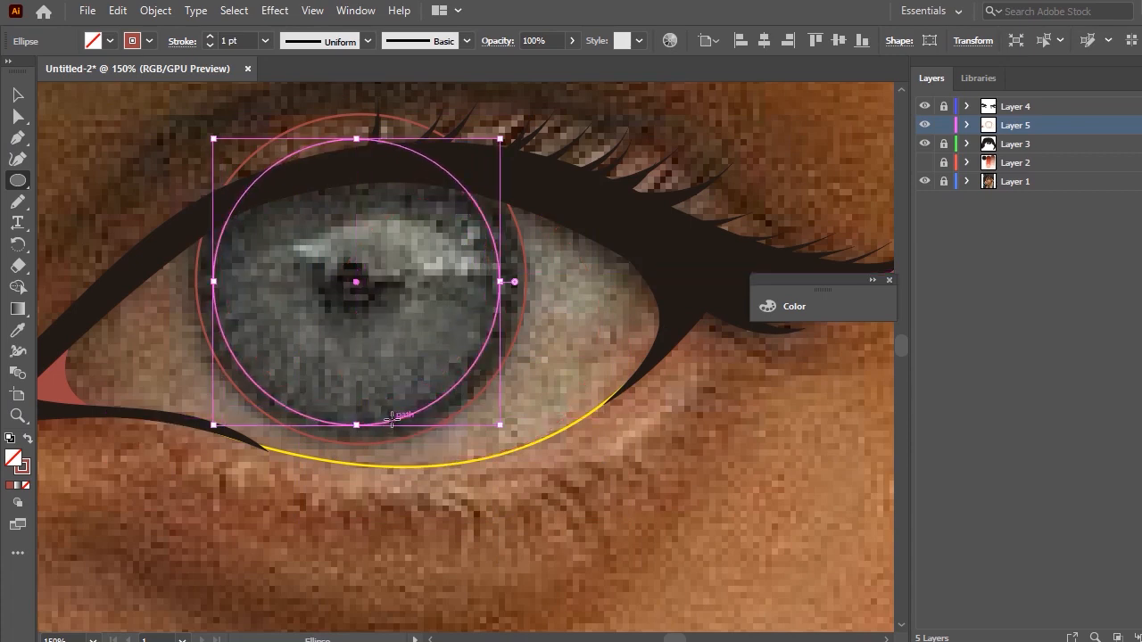
{"action": "left_click_drag", "start_coordinate": [356, 282], "coordinate": [361, 274]}
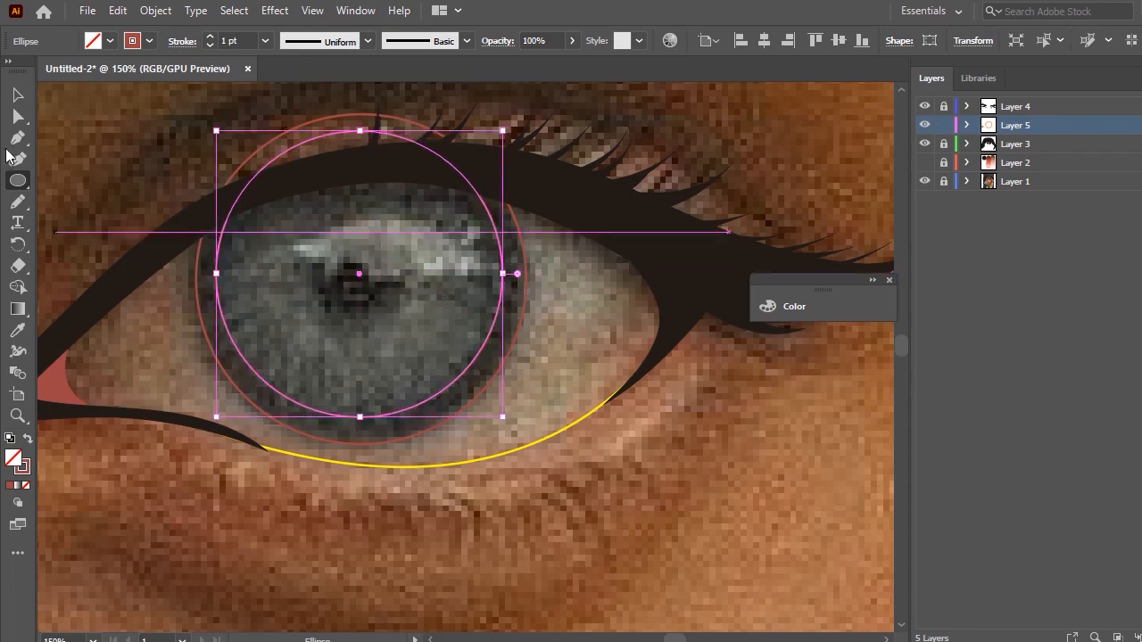
{"action": "key", "text": "a"}
{"action": "left_click", "coordinate": [598, 323]}
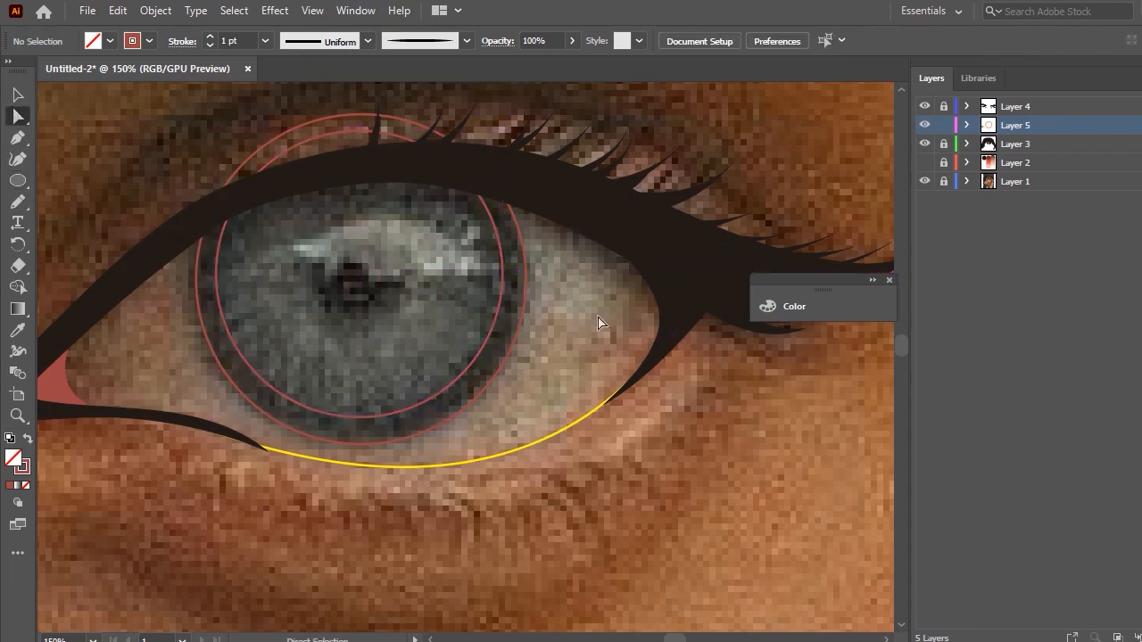
Shrink the remaining pasted circle to pupil size, place it over the pupil in the photo and deselect it.
{"action": "left_click", "coordinate": [587, 467]}
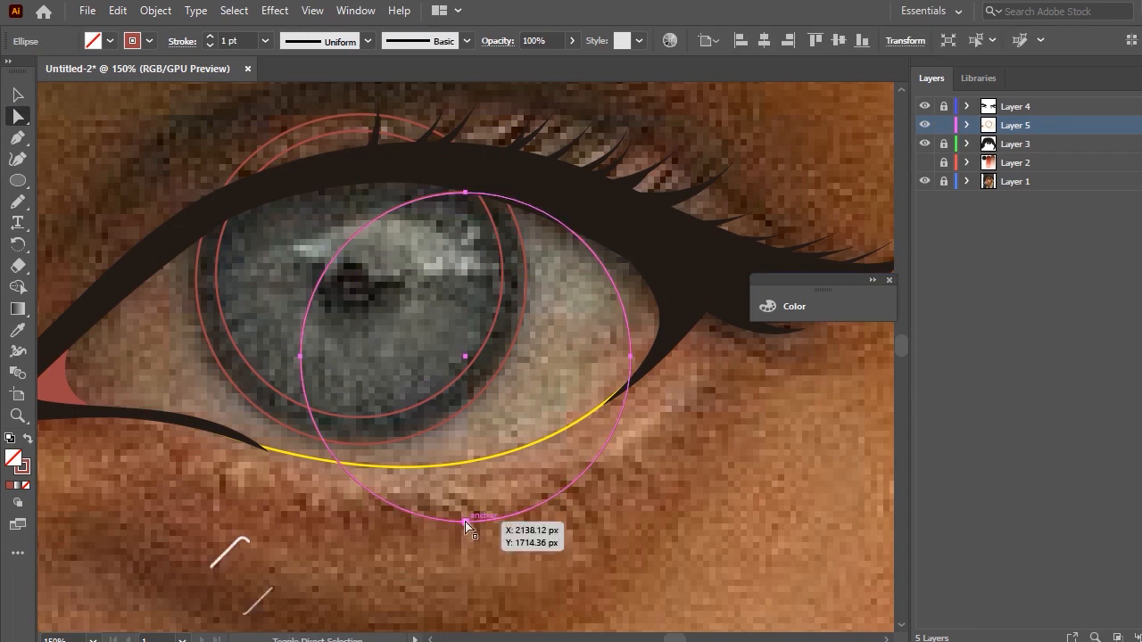
{"action": "left_click", "coordinate": [18, 95]}
{"action": "left_click_drag", "start_coordinate": [465, 520], "coordinate": [467, 369]}
{"action": "left_click_drag", "start_coordinate": [478, 295], "coordinate": [397, 286]}
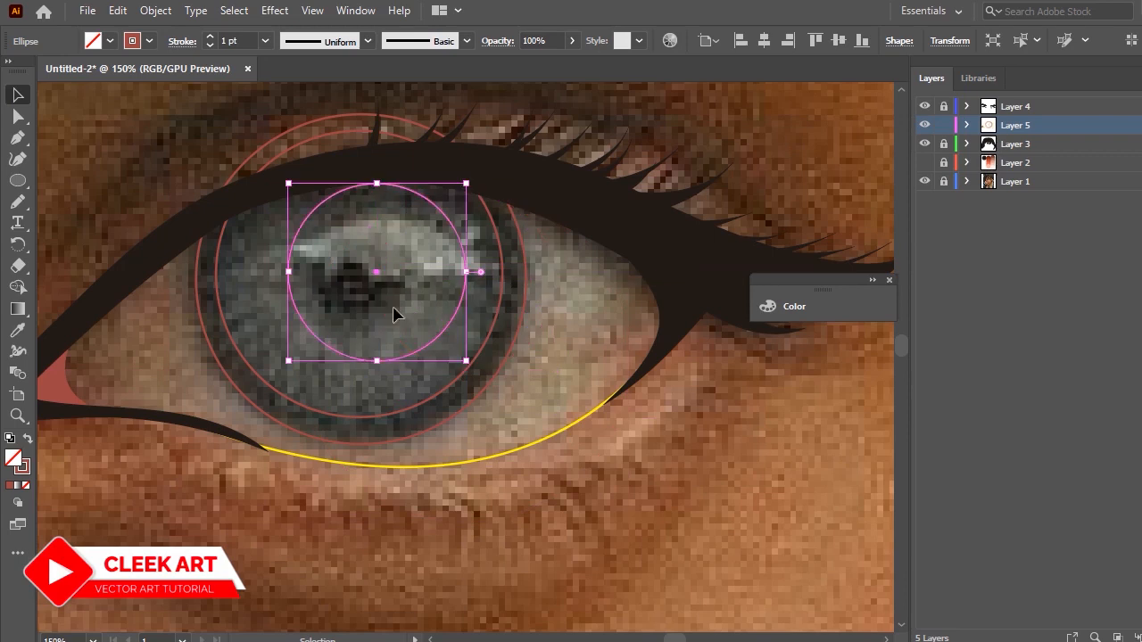
{"action": "left_click_drag", "start_coordinate": [374, 359], "coordinate": [354, 280]}
{"action": "key", "text": "ctrl+shift+a"}
Draw a closed crescent with the Pencil tool in the lower part of the iris around the pupil, reshaping its inner edge.
{"action": "scroll", "coordinate": [321, 302], "scroll_direction": "up", "scroll_amount": 1}
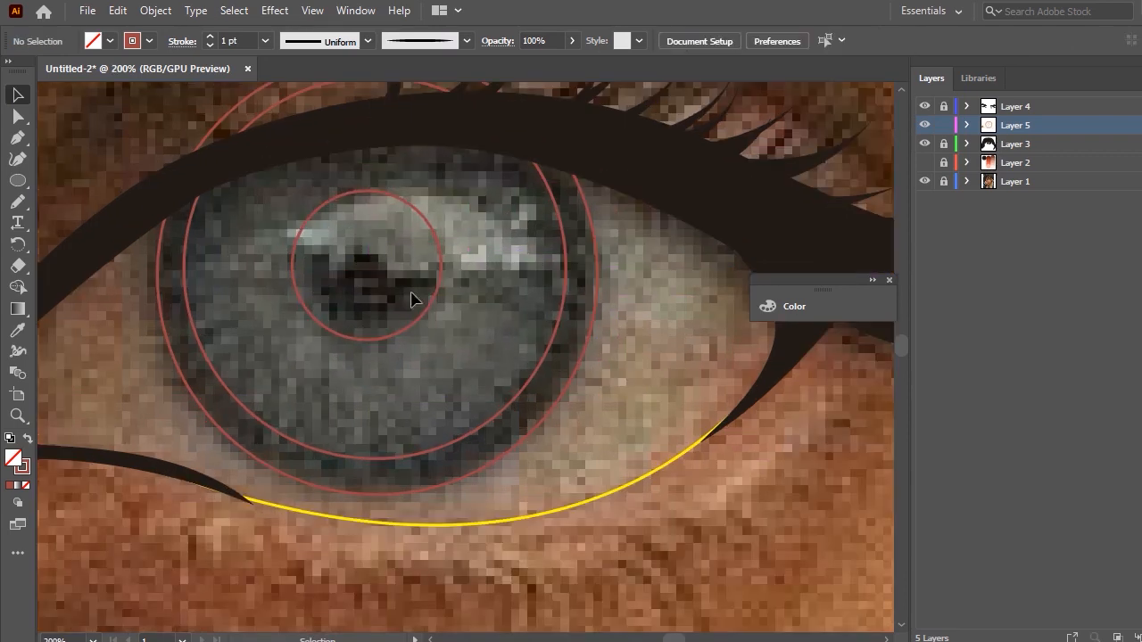
{"action": "key", "text": "n"}
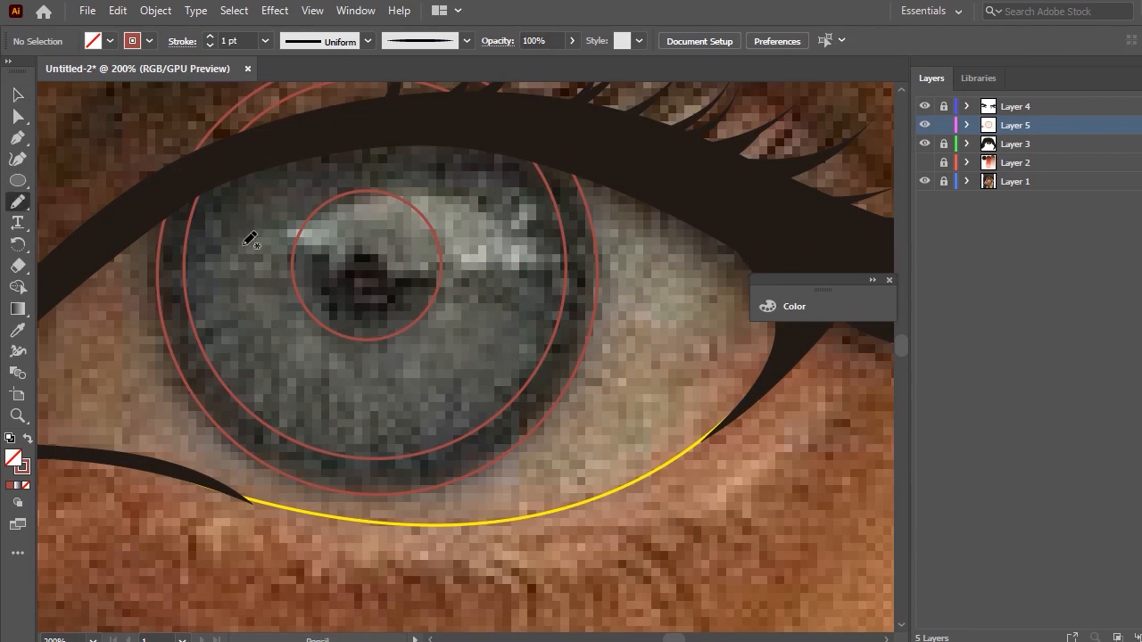
{"action": "mouse_move", "coordinate": [227, 252]}
{"action": "left_mouse_down"}
{"action": "mouse_move", "coordinate": [207, 298]}
{"action": "mouse_move", "coordinate": [217, 325]}
{"action": "mouse_move", "coordinate": [283, 340]}
{"action": "left_mouse_up"}
{"action": "left_click_drag", "start_coordinate": [291, 387], "coordinate": [426, 398]}
{"action": "key", "text": "ctrl+z"}
{"action": "mouse_move", "coordinate": [226, 233]}
{"action": "left_mouse_down"}
{"action": "mouse_move", "coordinate": [214, 283]}
{"action": "mouse_move", "coordinate": [261, 394]}
{"action": "mouse_move", "coordinate": [416, 412]}
{"action": "mouse_move", "coordinate": [496, 343]}
{"action": "mouse_move", "coordinate": [368, 377]}
{"action": "left_mouse_up"}
{"action": "key", "text": "ctrl+z"}
{"action": "key", "text": "ctrl+z"}
{"action": "mouse_move", "coordinate": [482, 264]}
{"action": "left_mouse_down"}
{"action": "mouse_move", "coordinate": [391, 321]}
{"action": "mouse_move", "coordinate": [308, 276]}
{"action": "mouse_move", "coordinate": [289, 219]}
{"action": "mouse_move", "coordinate": [245, 282]}
{"action": "mouse_move", "coordinate": [253, 372]}
{"action": "mouse_move", "coordinate": [406, 422]}
{"action": "mouse_move", "coordinate": [513, 326]}
{"action": "mouse_move", "coordinate": [522, 224]}
{"action": "mouse_move", "coordinate": [465, 280]}
{"action": "mouse_move", "coordinate": [483, 217]}
{"action": "mouse_move", "coordinate": [495, 210]}
{"action": "mouse_move", "coordinate": [516, 240]}
{"action": "mouse_move", "coordinate": [469, 192]}
{"action": "left_mouse_up"}
{"action": "key", "text": "ctrl+z"}
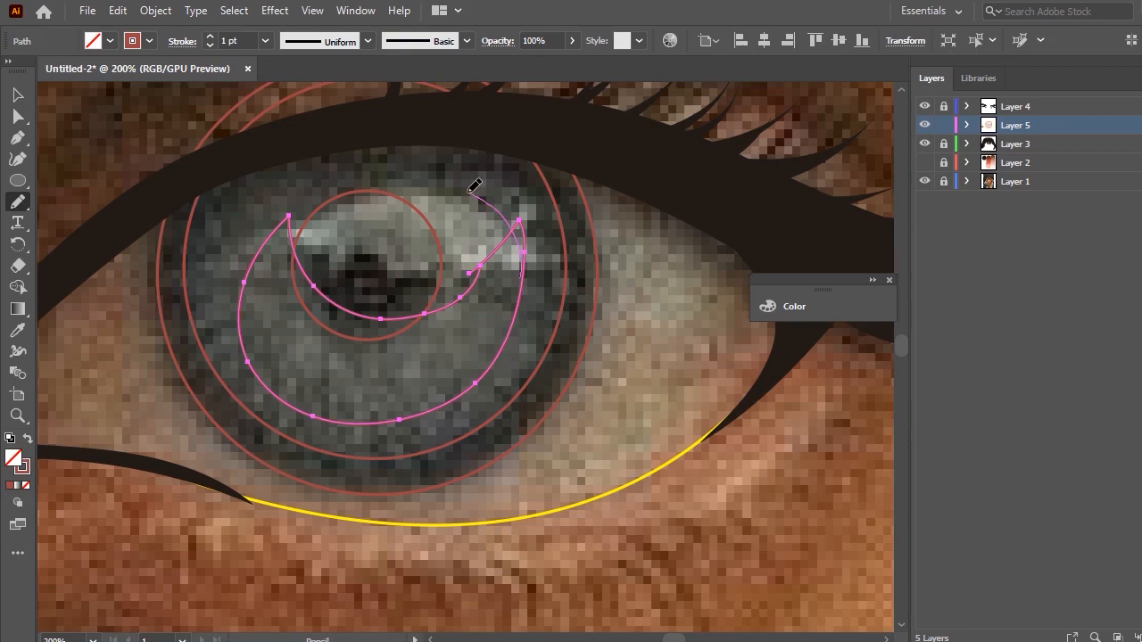
{"action": "left_click_drag", "start_coordinate": [438, 292], "coordinate": [376, 318]}
{"action": "key", "text": "ctrl+z"}
{"action": "left_click_drag", "start_coordinate": [371, 317], "coordinate": [460, 270]}
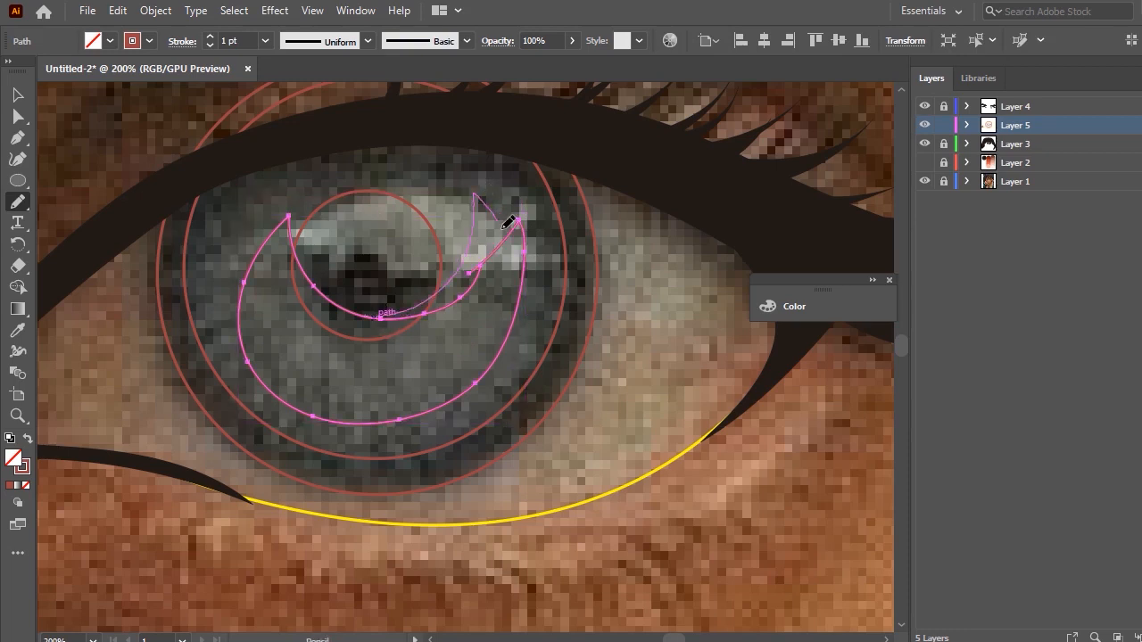
{"action": "left_click_drag", "start_coordinate": [484, 375], "coordinate": [444, 302]}
Bring the pupil circle to the front of the stacking order and deselect it.
{"action": "left_click", "coordinate": [18, 95]}
{"action": "left_click", "coordinate": [428, 227]}
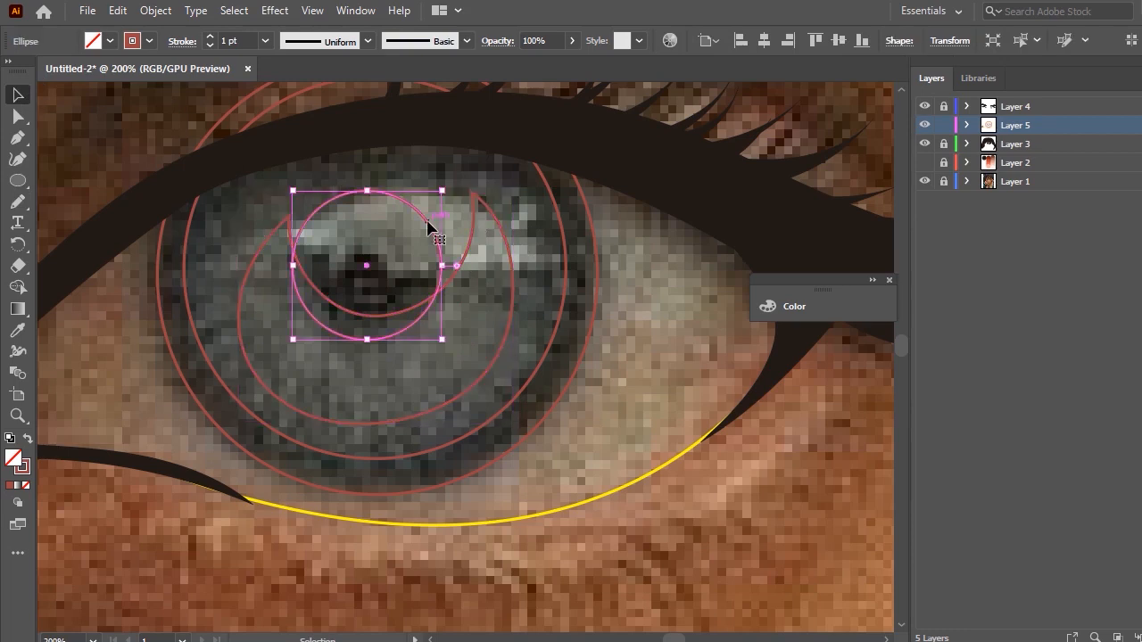
{"action": "right_click", "coordinate": [429, 228]}
{"action": "mouse_move", "coordinate": [517, 546]}
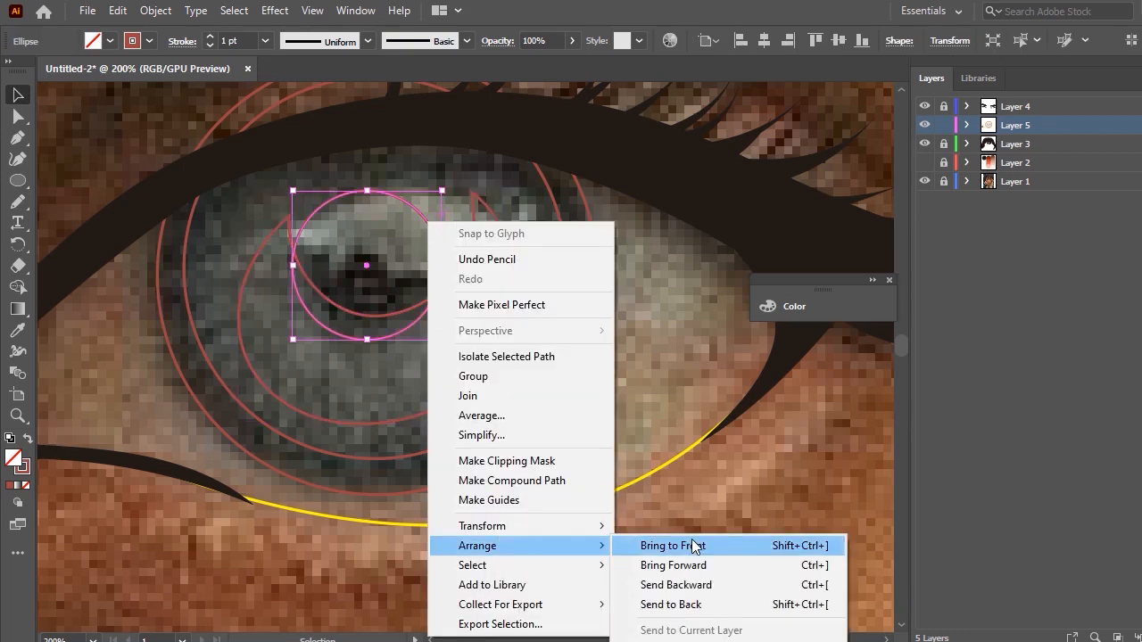
{"action": "left_click", "coordinate": [693, 544]}
{"action": "left_click", "coordinate": [612, 344]}
{"action": "left_click", "coordinate": [421, 216]}
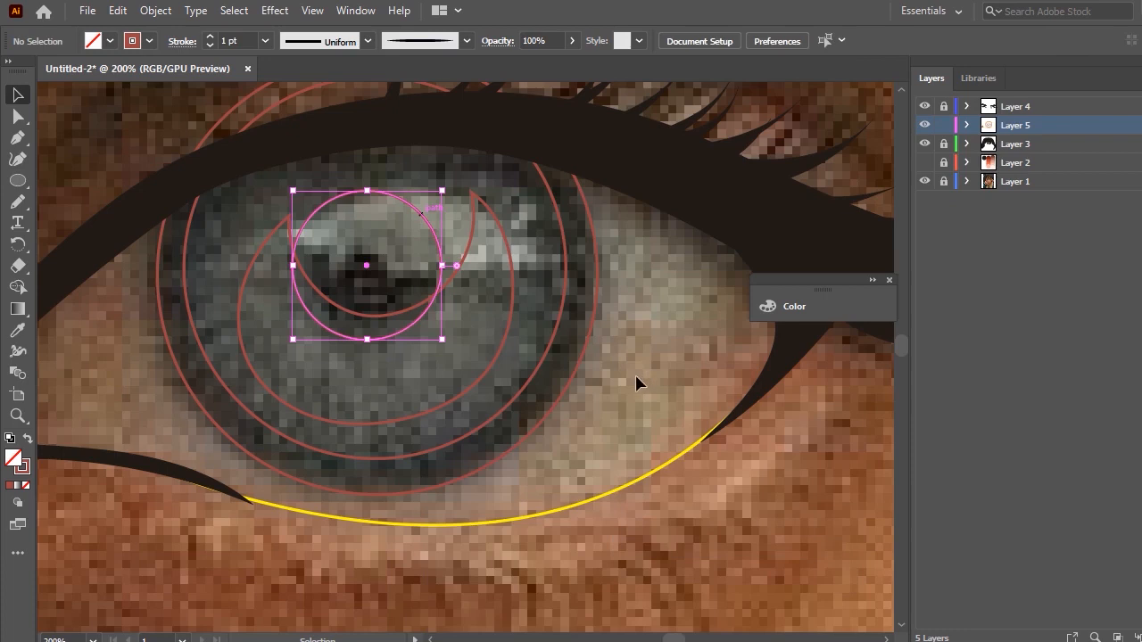
{"action": "left_click", "coordinate": [605, 343]}
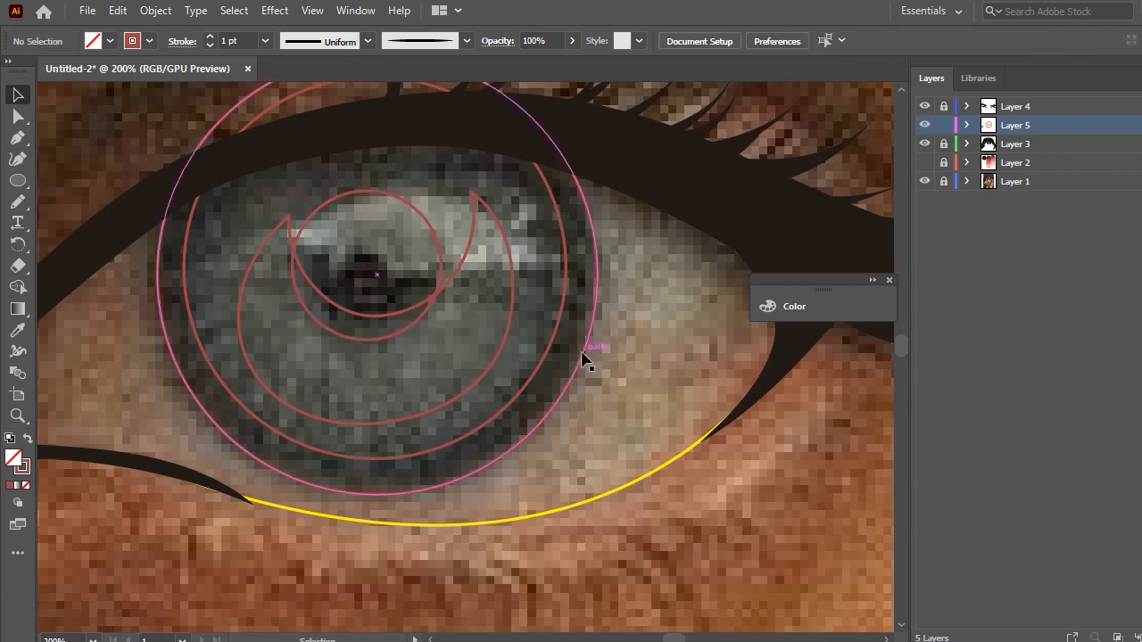
Turn the outer iris circle's outline into a solid fill without stroke and set the fill to dark blue 2A4456.
{"action": "left_click", "coordinate": [589, 362]}
{"action": "left_click", "coordinate": [18, 332]}
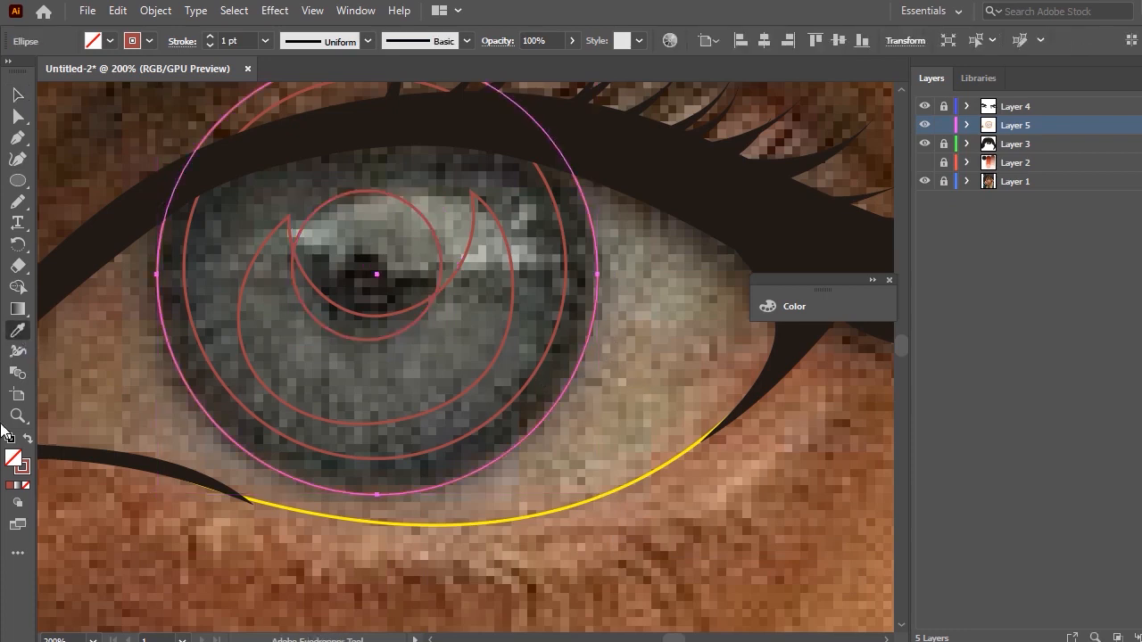
{"action": "left_click", "coordinate": [26, 439]}
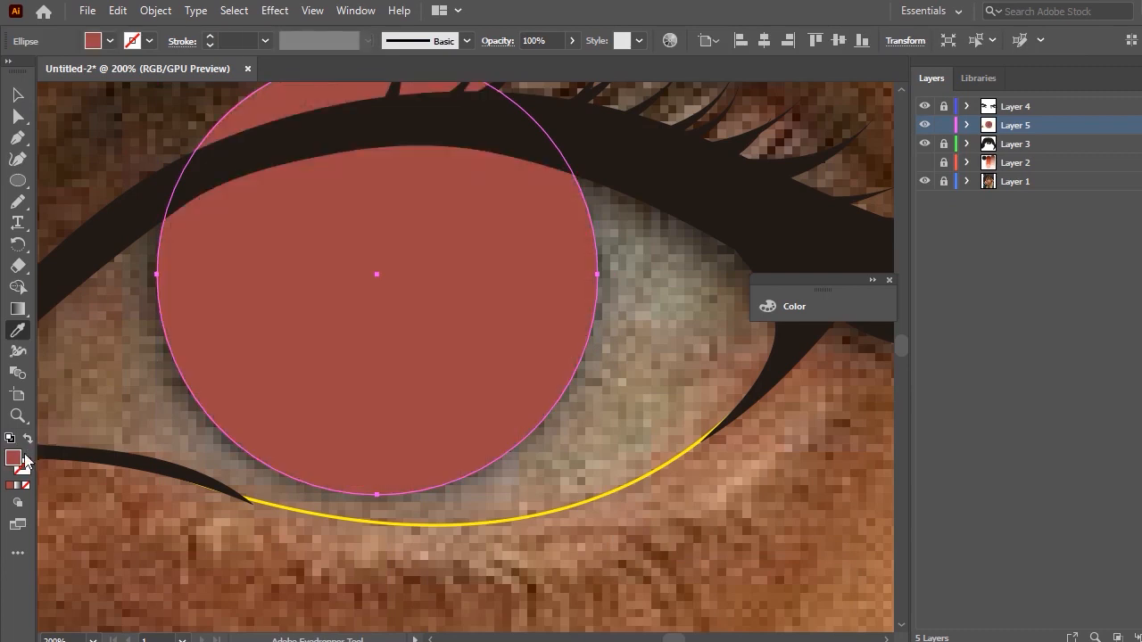
{"action": "double_click", "coordinate": [14, 458]}
{"action": "left_click_drag", "start_coordinate": [962, 458], "coordinate": [979, 371]}
{"action": "left_click_drag", "start_coordinate": [859, 364], "coordinate": [881, 410]}
{"action": "left_click", "coordinate": [1103, 280]}
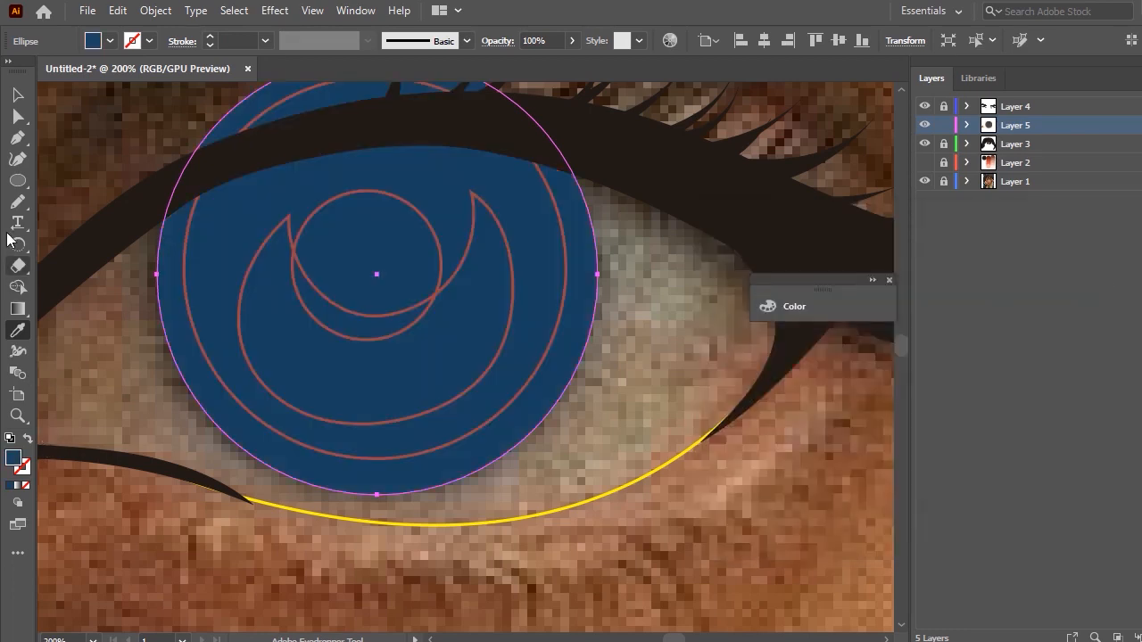
{"action": "double_click", "coordinate": [19, 461]}
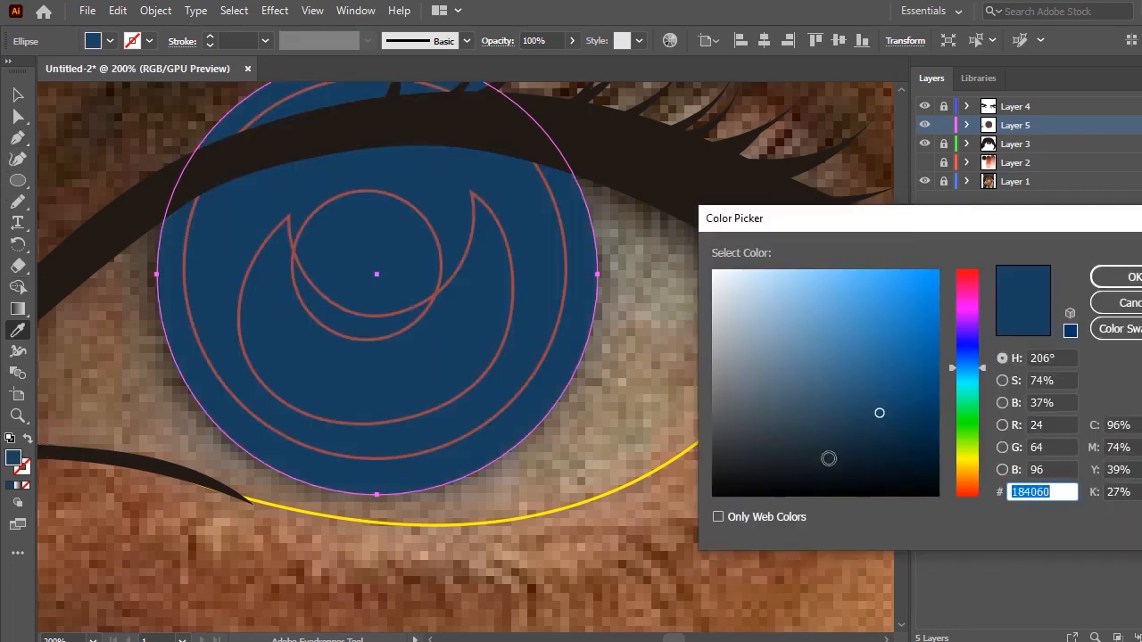
{"action": "left_click_drag", "start_coordinate": [878, 417], "coordinate": [828, 417]}
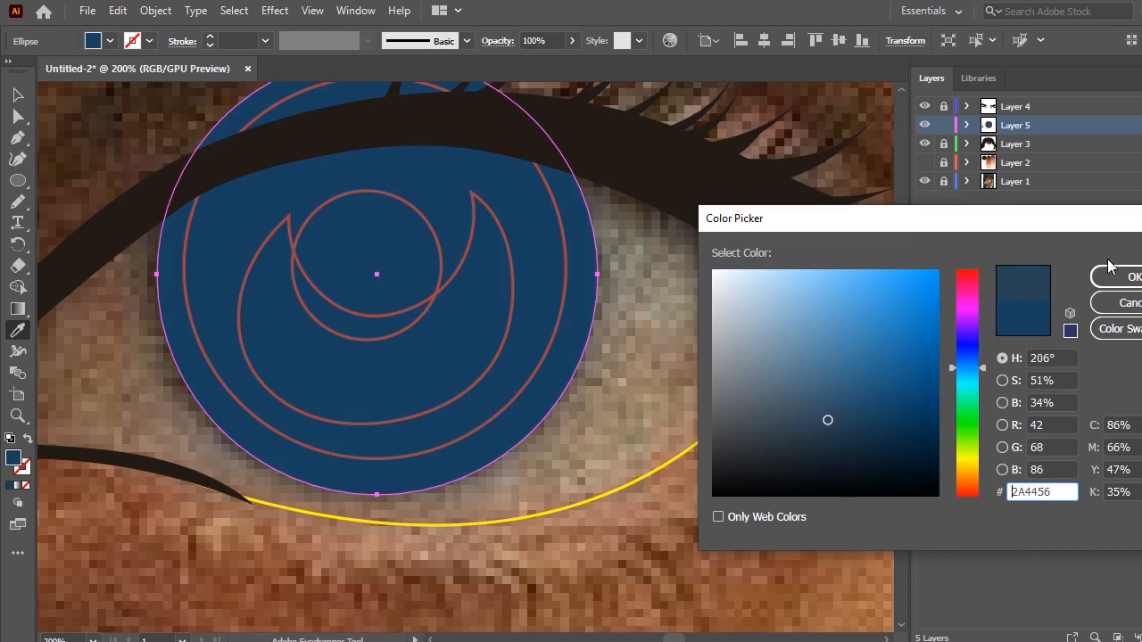
{"action": "left_click", "coordinate": [1131, 278]}
Copy the outer circle's fill onto the inner iris circle, lighten it to medium blue 3F6272 and deselect it.
{"action": "left_click", "coordinate": [18, 95]}
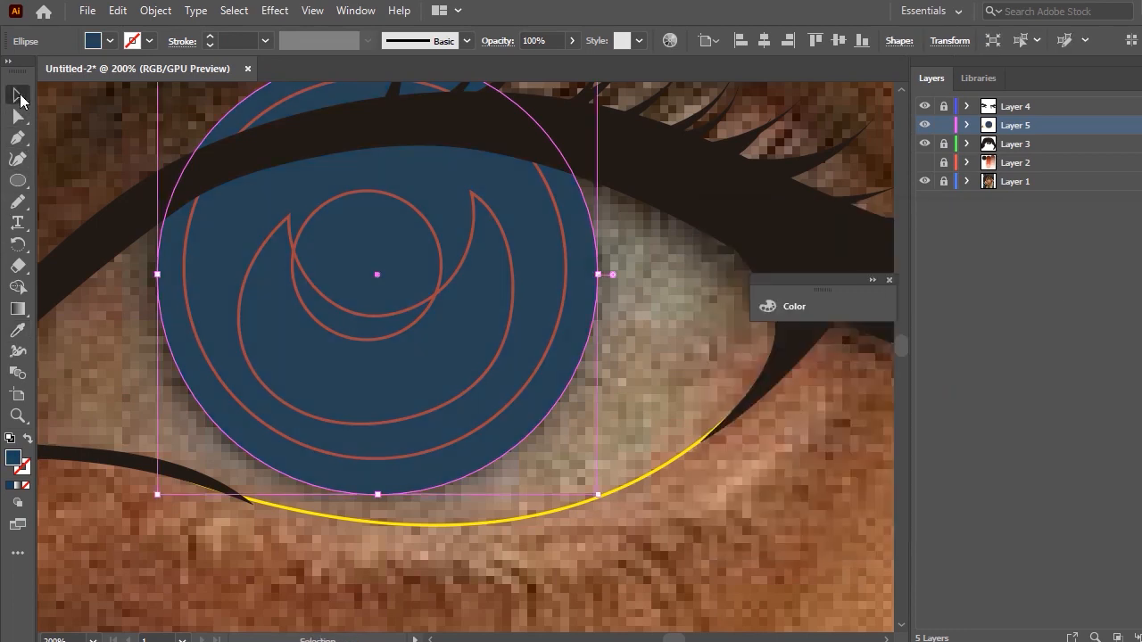
{"action": "left_click", "coordinate": [227, 399]}
{"action": "key", "text": "i"}
{"action": "left_click", "coordinate": [264, 204]}
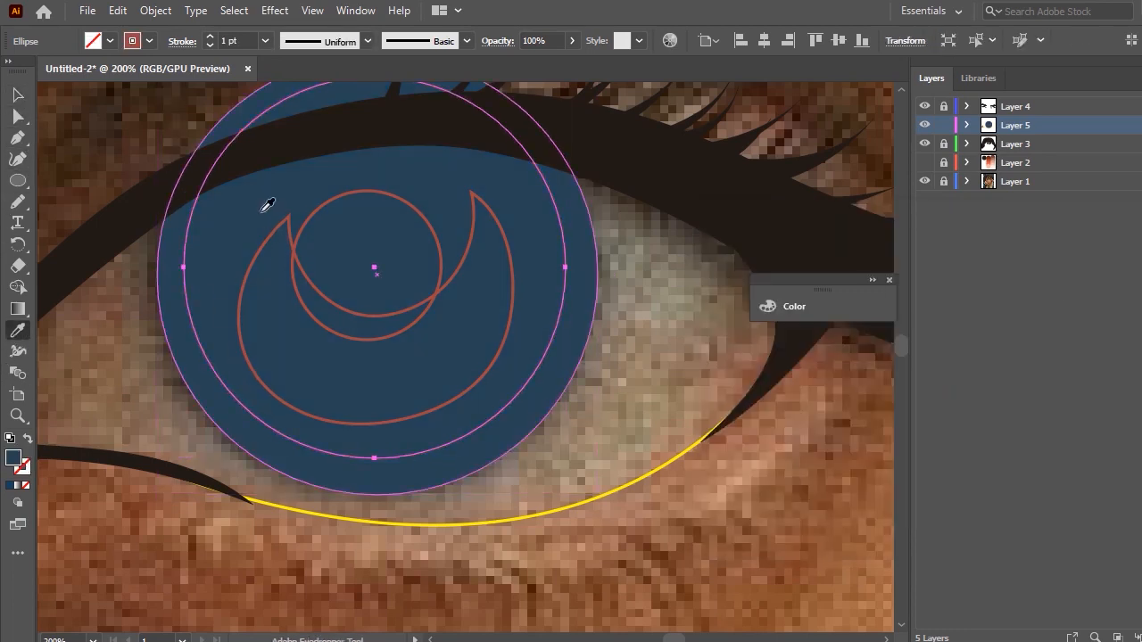
{"action": "left_click", "coordinate": [17, 466]}
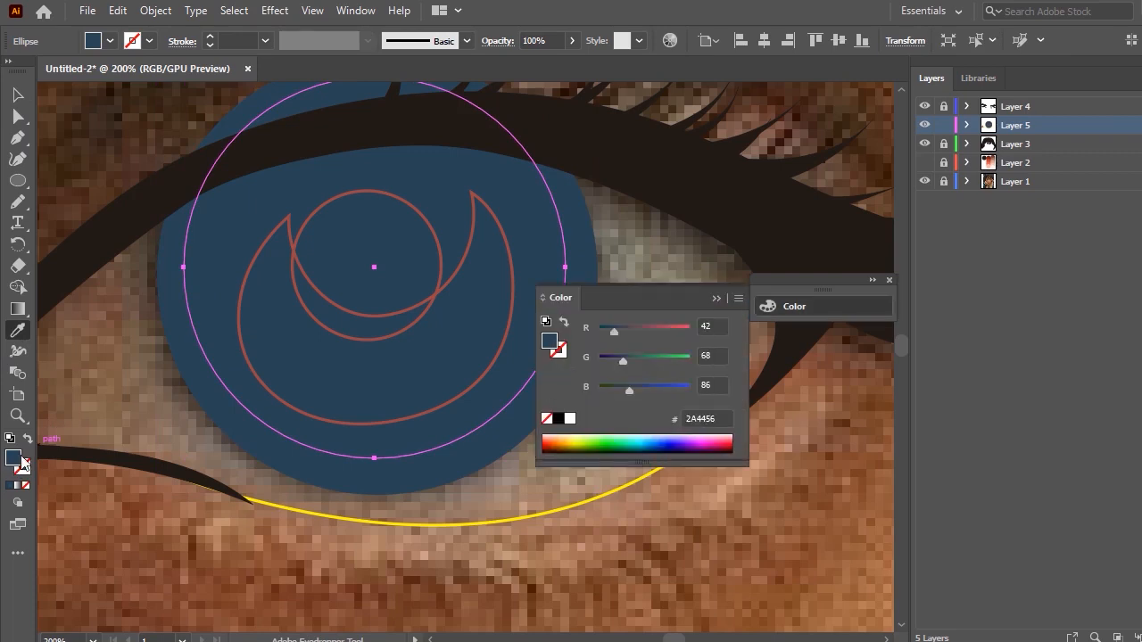
{"action": "double_click", "coordinate": [17, 466]}
{"action": "left_click_drag", "start_coordinate": [832, 427], "coordinate": [808, 383]}
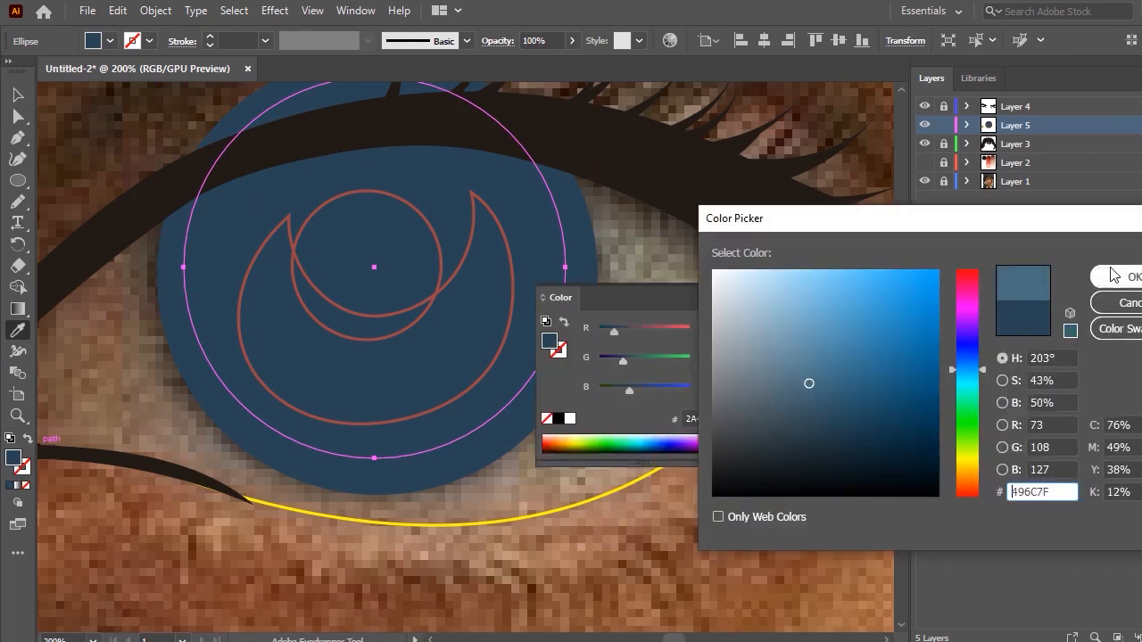
{"action": "left_click", "coordinate": [1115, 277]}
{"action": "left_click", "coordinate": [18, 95]}
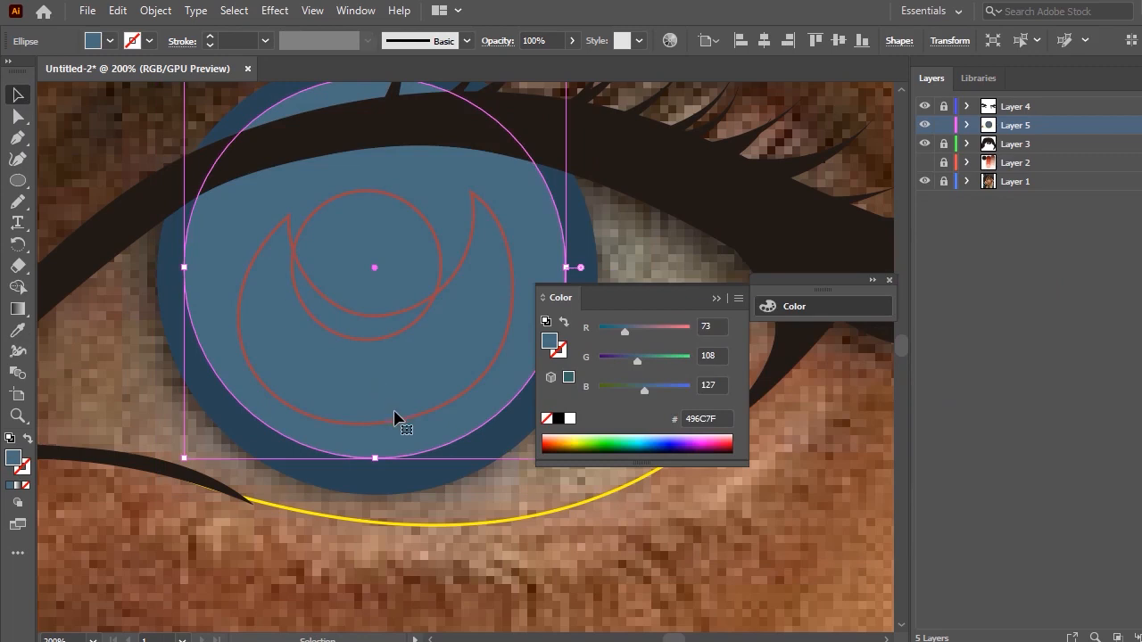
{"action": "double_click", "coordinate": [11, 463]}
{"action": "left_click_drag", "start_coordinate": [808, 390], "coordinate": [813, 394]}
{"action": "key", "text": "Return"}
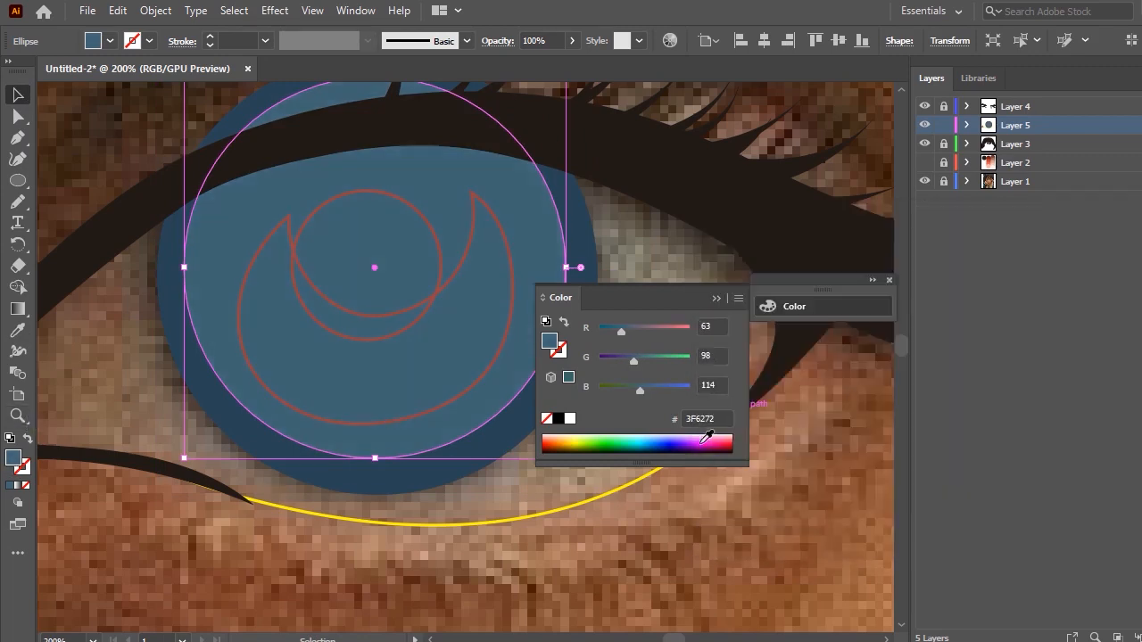
{"action": "left_click", "coordinate": [639, 518]}
Replace the crescent's red outline with a solid light blue 507A89 fill without stroke and deselect it.
{"action": "left_click", "coordinate": [479, 387]}
{"action": "left_click", "coordinate": [18, 332]}
{"action": "left_click", "coordinate": [353, 364]}
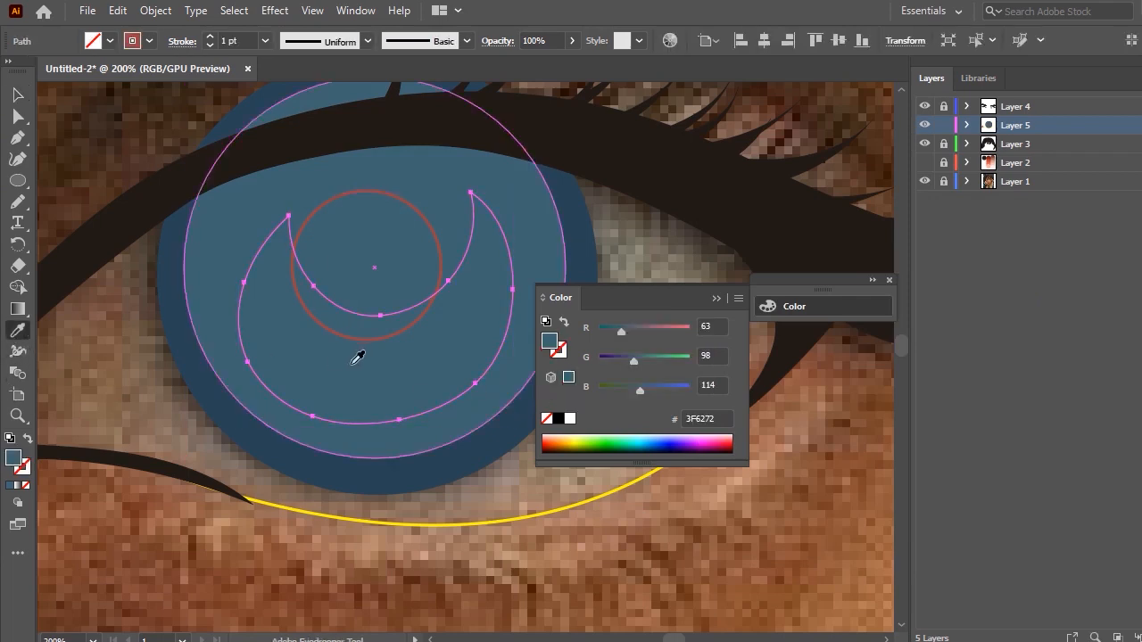
{"action": "double_click", "coordinate": [18, 458]}
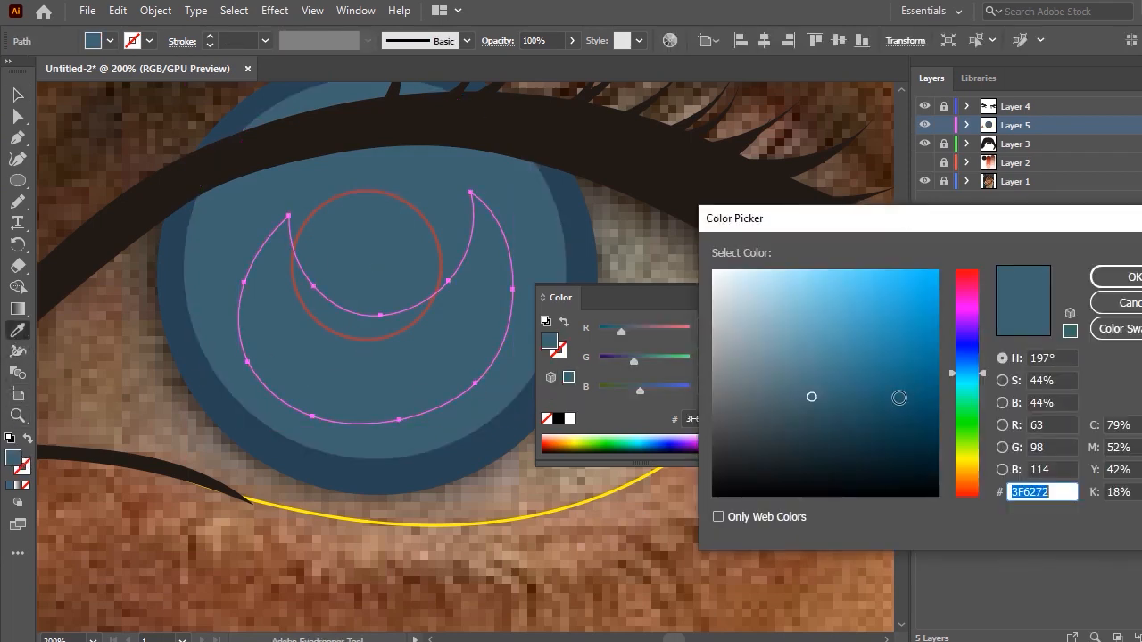
{"action": "type", "text": "507A89"}
{"action": "key", "text": "Return"}
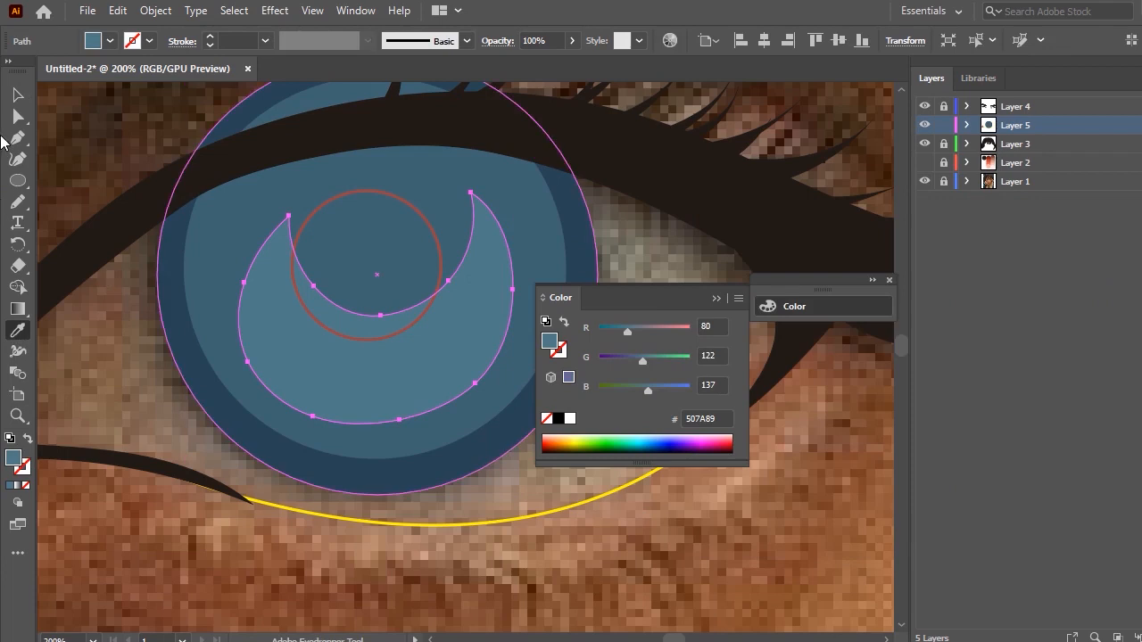
{"action": "left_click", "coordinate": [18, 94]}
{"action": "left_click", "coordinate": [76, 328]}
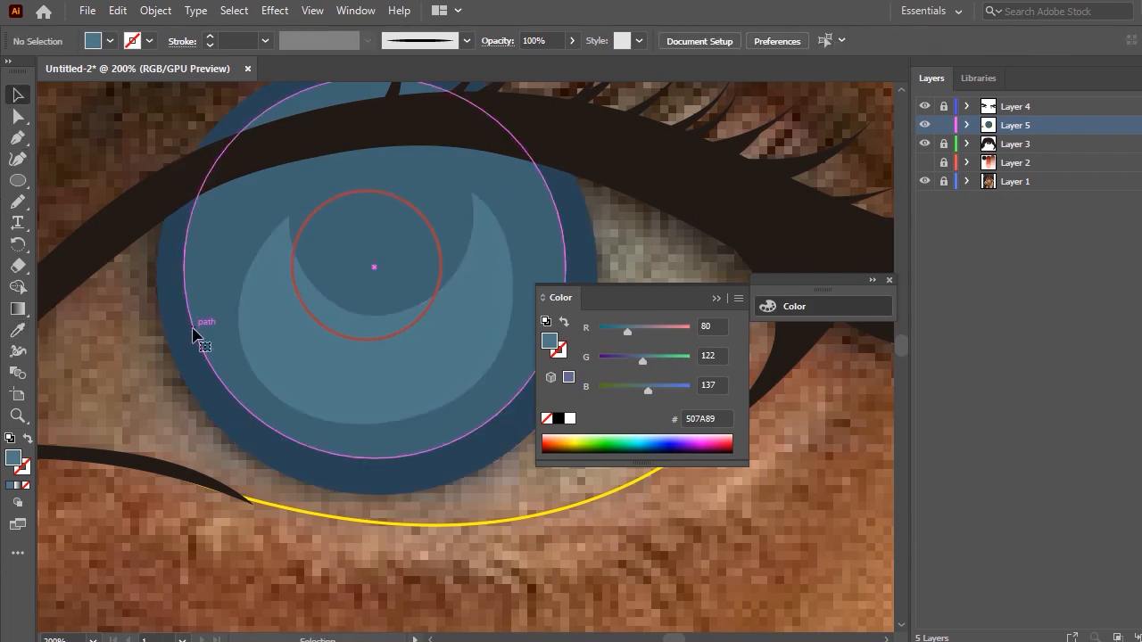
Copy the outer iris circle's dark blue 2A4456 fill onto the inner iris circle.
{"action": "left_click", "coordinate": [165, 343]}
{"action": "left_click", "coordinate": [232, 265]}
{"action": "key", "text": "i"}
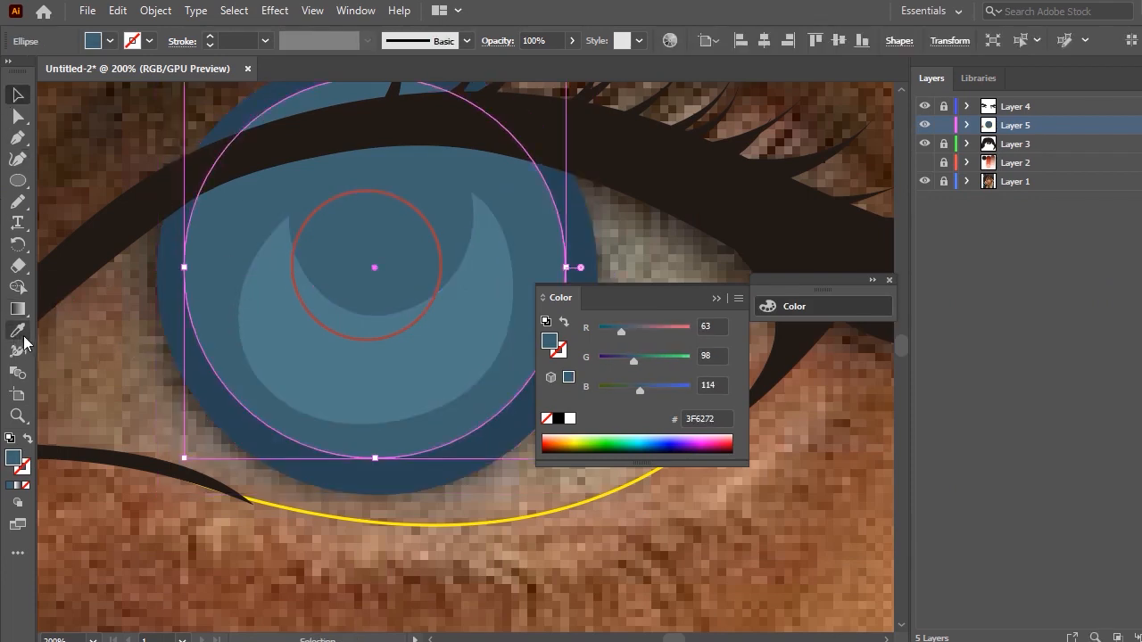
{"action": "left_click", "coordinate": [167, 316]}
Fill the outer iris circle and the pupil with the eyelashes' near-black 211A15, without stroke, and deselect them.
{"action": "left_click", "coordinate": [219, 392]}
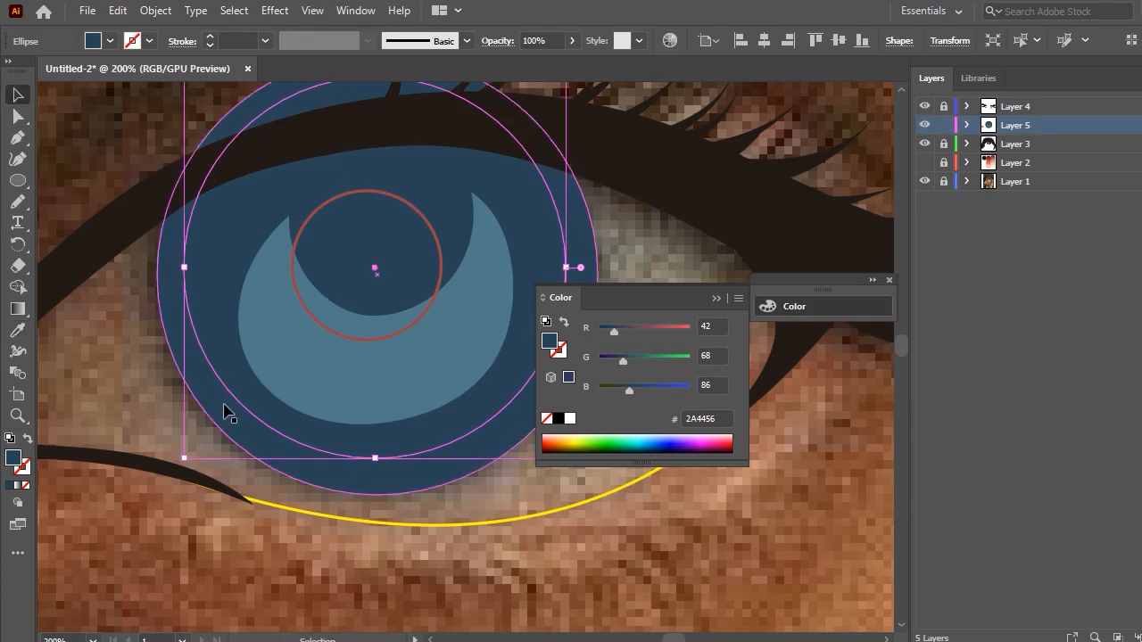
{"action": "left_click", "coordinate": [418, 218], "text": "shift"}
{"action": "left_click", "coordinate": [17, 330]}
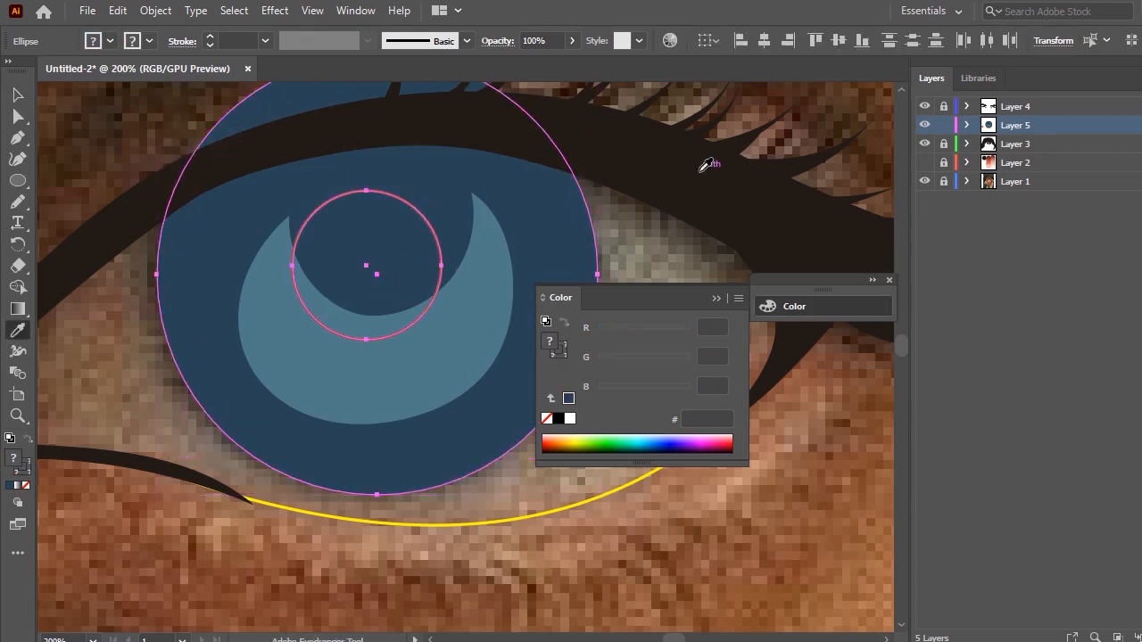
{"action": "left_click", "coordinate": [700, 171]}
{"action": "left_click", "coordinate": [619, 116]}
{"action": "left_click", "coordinate": [615, 115]}
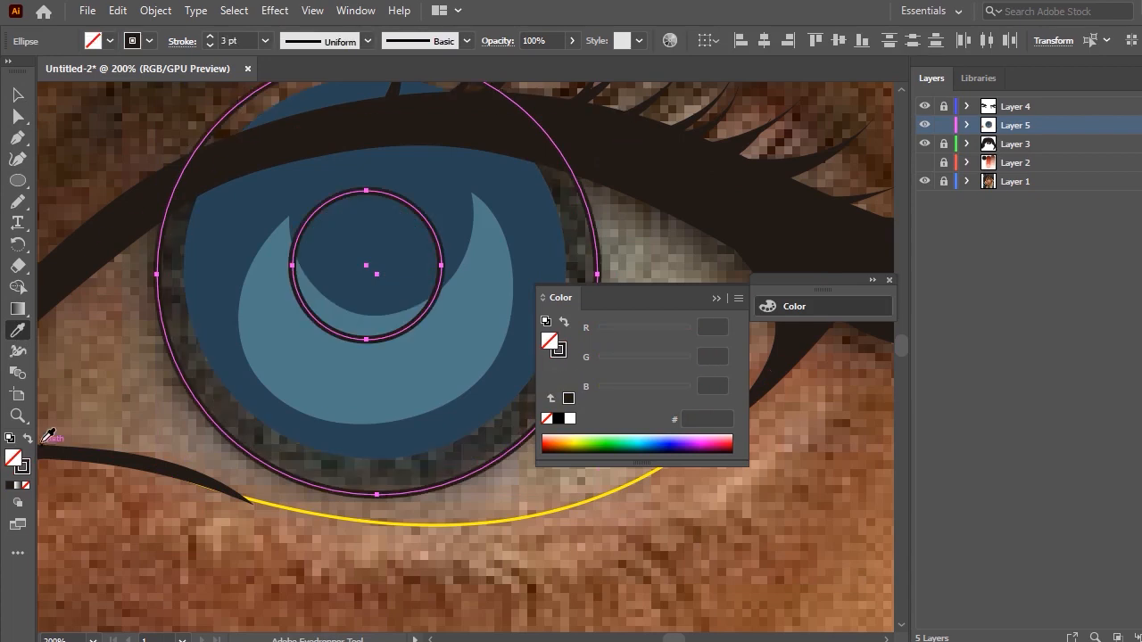
{"action": "left_click", "coordinate": [27, 438]}
{"action": "left_click", "coordinate": [16, 95]}
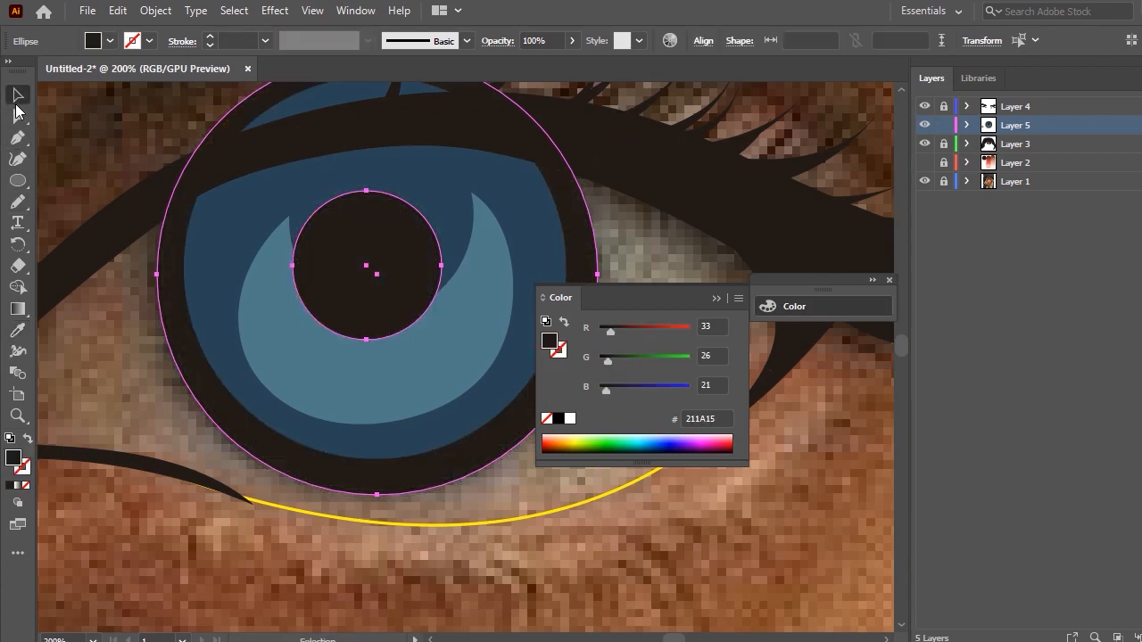
{"action": "scroll", "coordinate": [280, 170], "scroll_direction": "up", "scroll_amount": 2}
{"action": "left_click", "coordinate": [190, 117]}
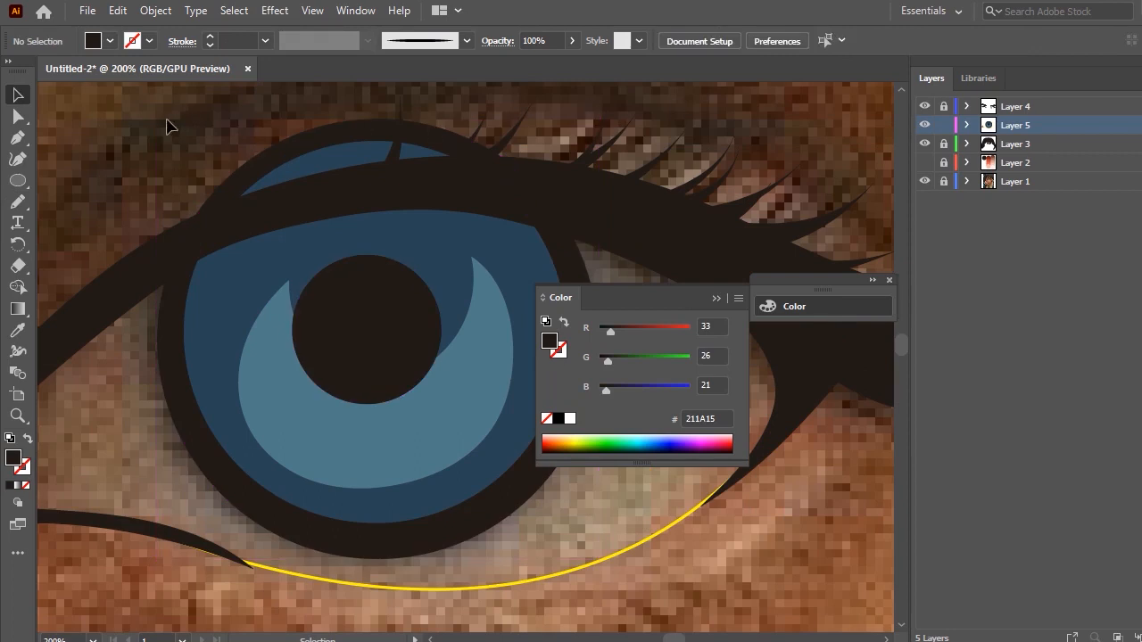
Trim away the parts of both iris circles above the upper eyeliner with the Shape Builder tool.
{"action": "left_click_drag", "start_coordinate": [354, 223], "coordinate": [49, 280]}
{"action": "left_click", "coordinate": [18, 287]}
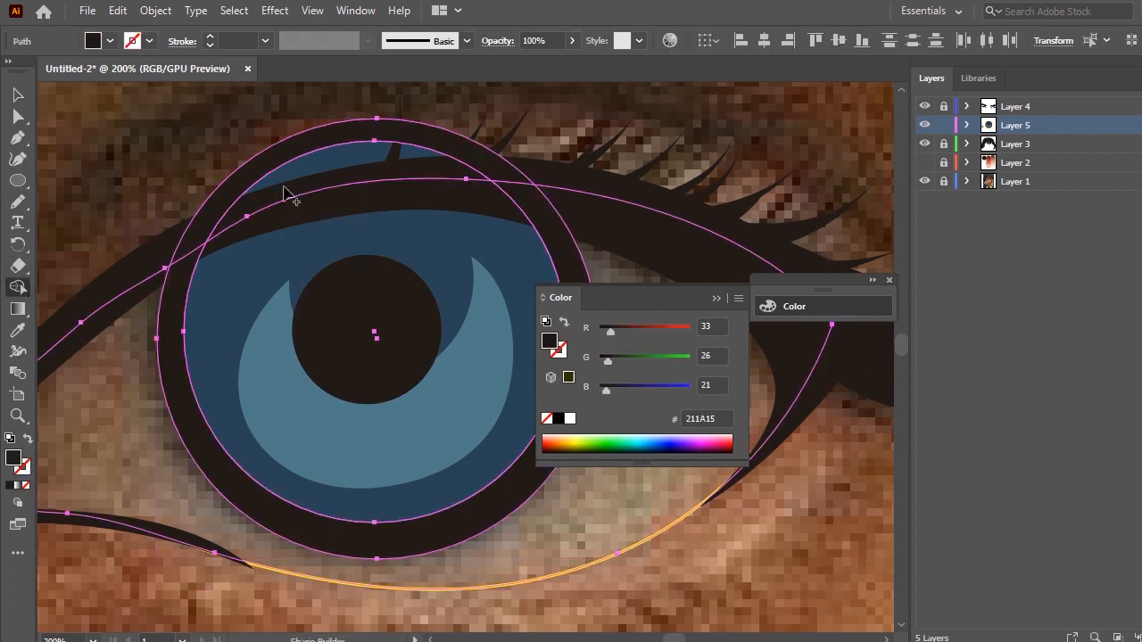
{"action": "left_click", "coordinate": [326, 172], "text": "alt"}
{"action": "left_click", "coordinate": [17, 96]}
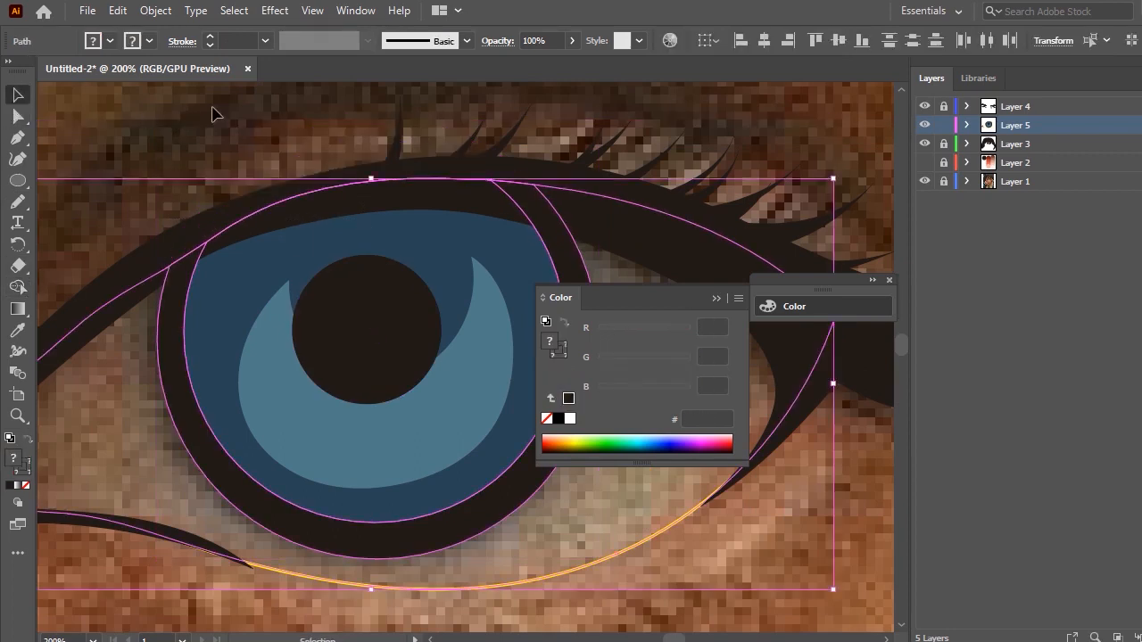
{"action": "left_click", "coordinate": [214, 115]}
{"action": "left_click", "coordinate": [715, 298]}
Draw two small colour sample ellipses beside the eye, one in the inner iris's dark blue and one in the crescent's light blue.
{"action": "scroll", "coordinate": [645, 408], "scroll_direction": "down", "scroll_amount": 2}
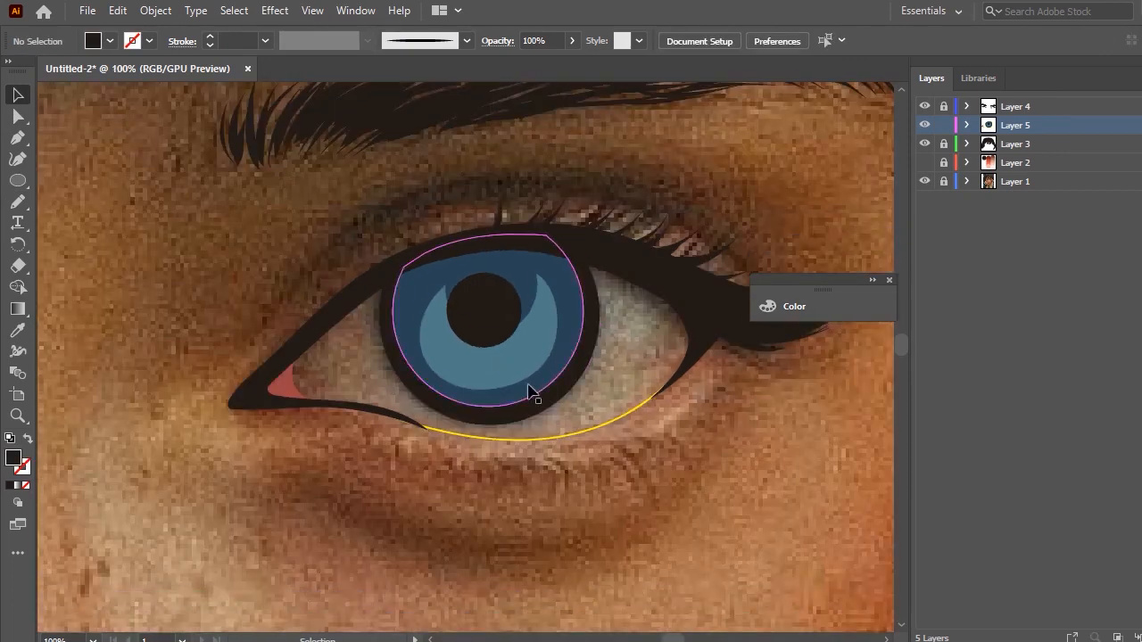
{"action": "scroll", "coordinate": [530, 390], "scroll_direction": "up", "scroll_amount": 1}
{"action": "left_click", "coordinate": [402, 270]}
{"action": "scroll", "coordinate": [457, 299], "scroll_direction": "up", "scroll_amount": 1}
{"action": "left_click", "coordinate": [17, 181]}
{"action": "left_click_drag", "start_coordinate": [130, 128], "coordinate": [221, 176]}
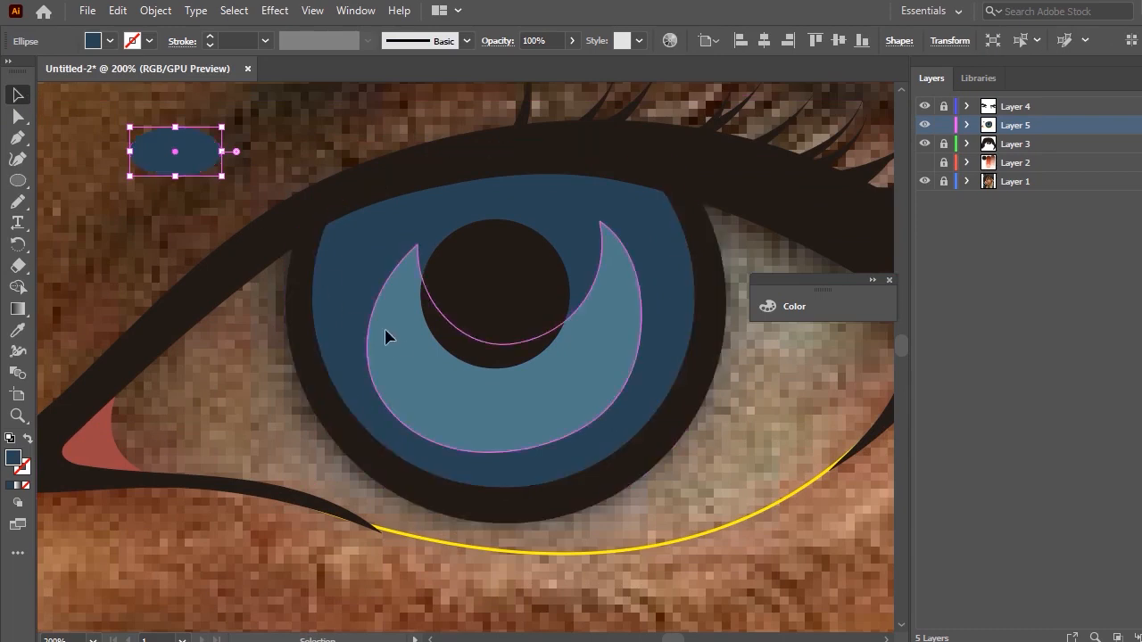
{"action": "left_click", "coordinate": [387, 334], "text": "ctrl"}
{"action": "left_click_drag", "start_coordinate": [49, 153], "coordinate": [129, 221]}
{"action": "key", "text": "v"}
Fill the inner iris with a linear gradient, both stops sampled from the dark blue ellipse and the end stop at 0% opacity.
{"action": "left_click", "coordinate": [343, 260]}
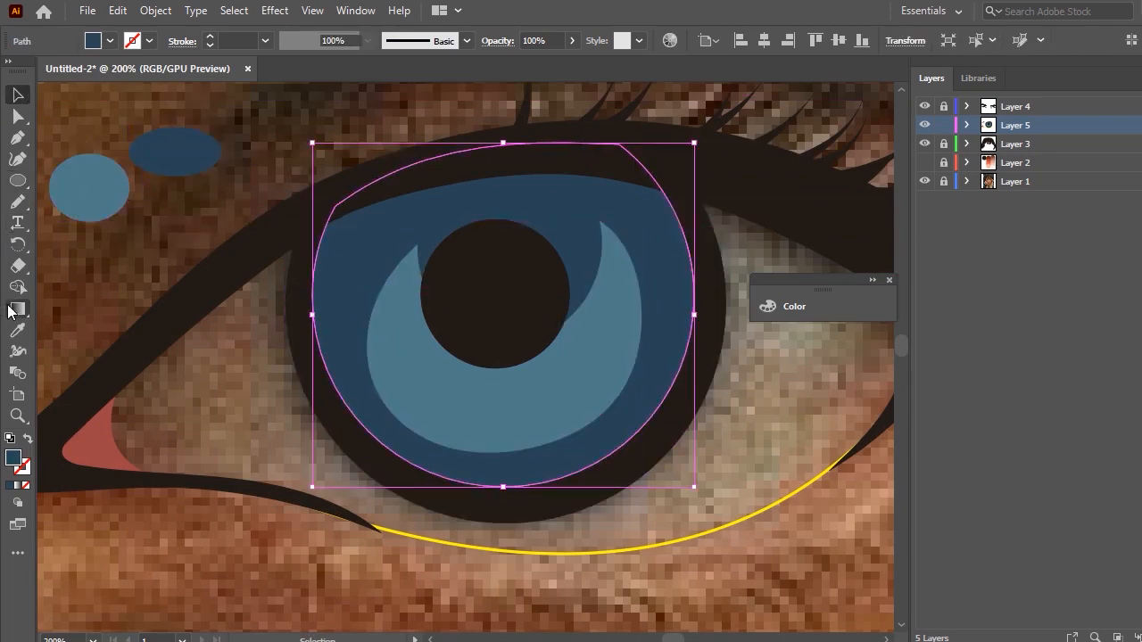
{"action": "double_click", "coordinate": [15, 309]}
{"action": "left_click", "coordinate": [737, 556]}
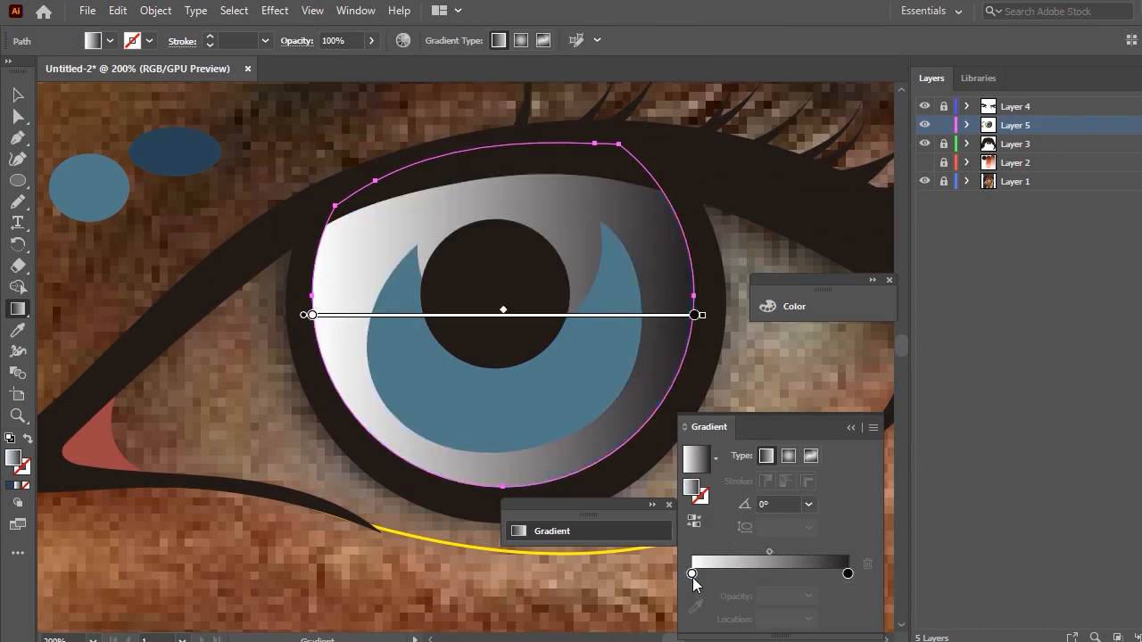
{"action": "left_click", "coordinate": [692, 574]}
{"action": "left_click", "coordinate": [696, 607]}
{"action": "left_click", "coordinate": [181, 141]}
{"action": "left_click", "coordinate": [847, 574]}
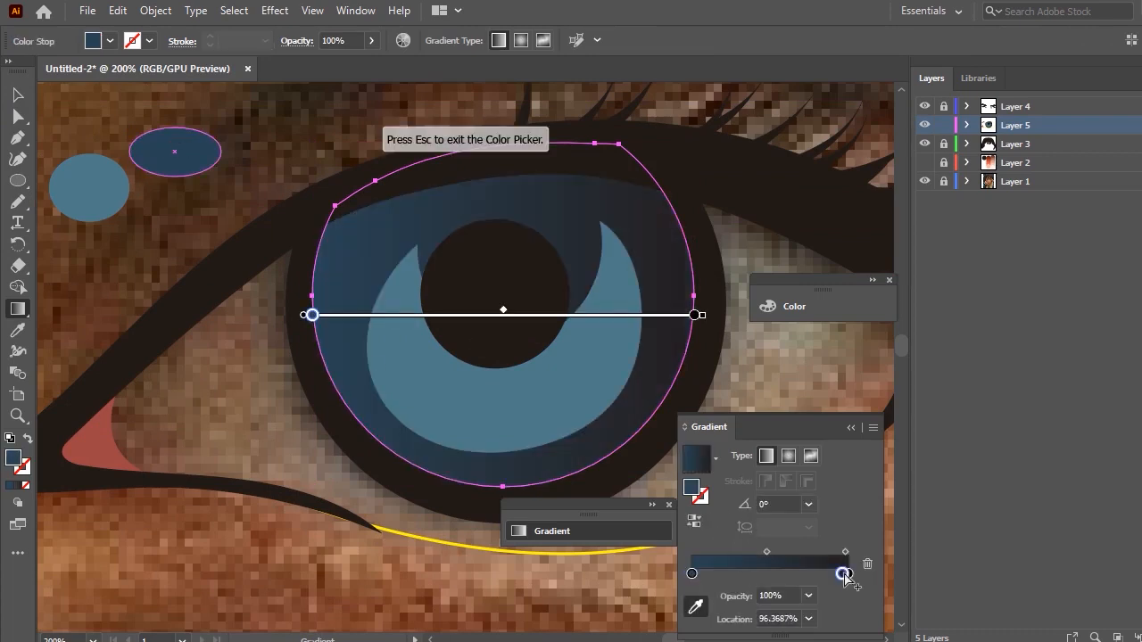
{"action": "left_click", "coordinate": [177, 150]}
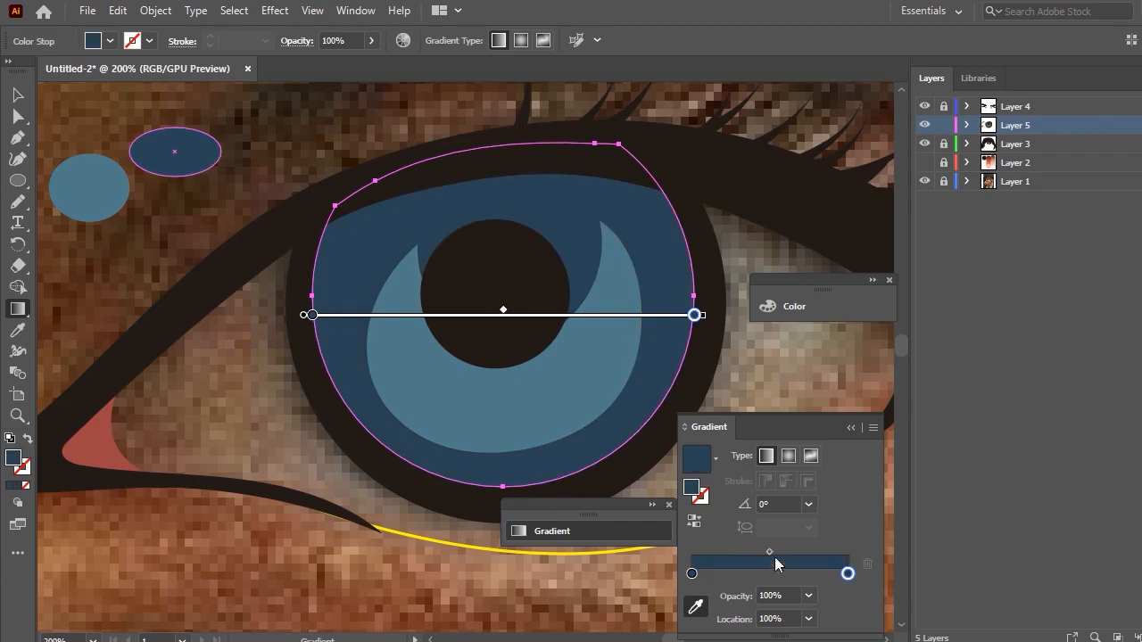
{"action": "left_click", "coordinate": [808, 596]}
{"action": "left_click", "coordinate": [833, 390]}
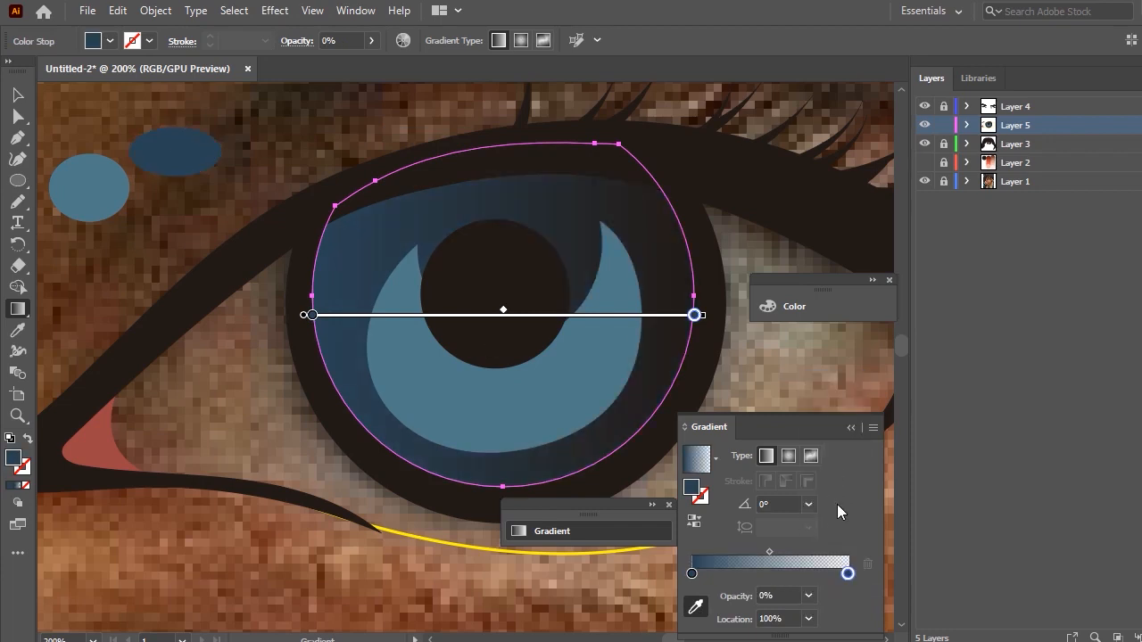
Redirect the inner iris gradient vertically so it fades out upward, and stretch the shape slightly downward.
{"action": "left_click", "coordinate": [852, 428]}
{"action": "left_click_drag", "start_coordinate": [507, 516], "coordinate": [889, 154]}
{"action": "left_click_drag", "start_coordinate": [511, 565], "coordinate": [499, 235]}
{"action": "left_click", "coordinate": [17, 95]}
{"action": "left_click_drag", "start_coordinate": [508, 487], "coordinate": [508, 501]}
{"action": "left_click", "coordinate": [745, 424]}
Give the crescent a vertical linear gradient sampled from the light blue ellipse, fading upward to 0% opacity.
{"action": "left_click", "coordinate": [599, 402]}
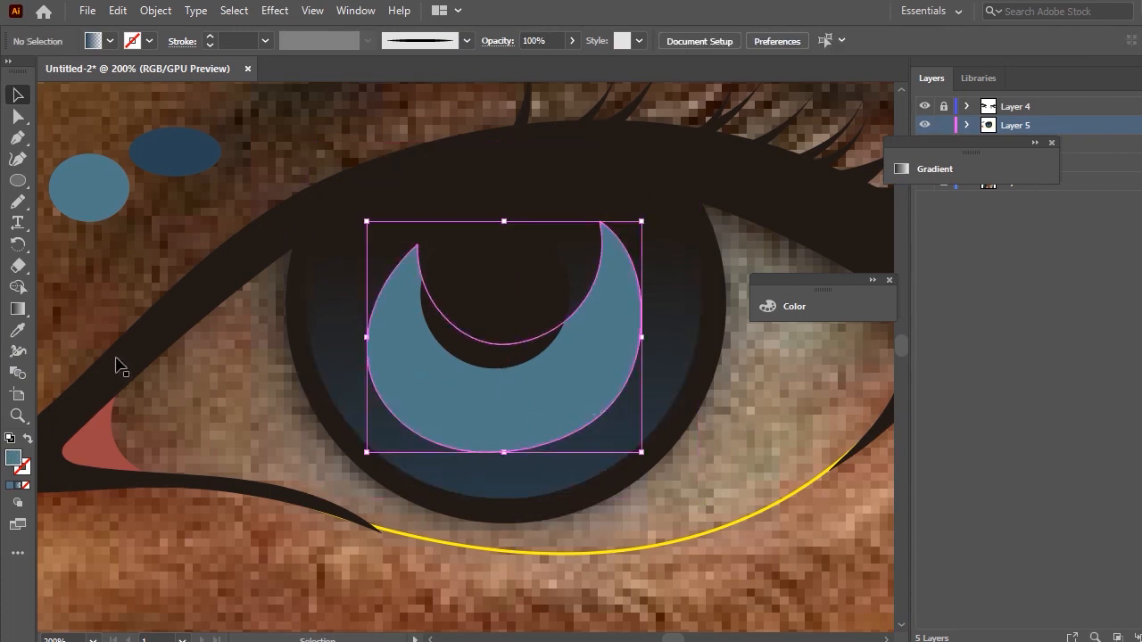
{"action": "key", "text": "i"}
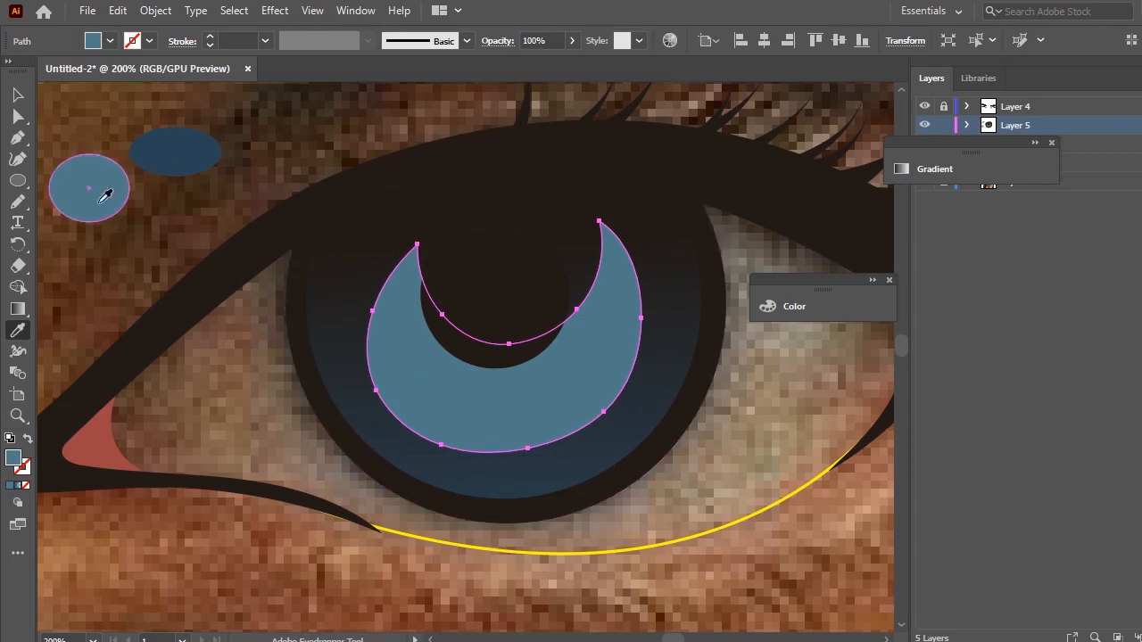
{"action": "left_click", "coordinate": [453, 184]}
{"action": "double_click", "coordinate": [16, 310]}
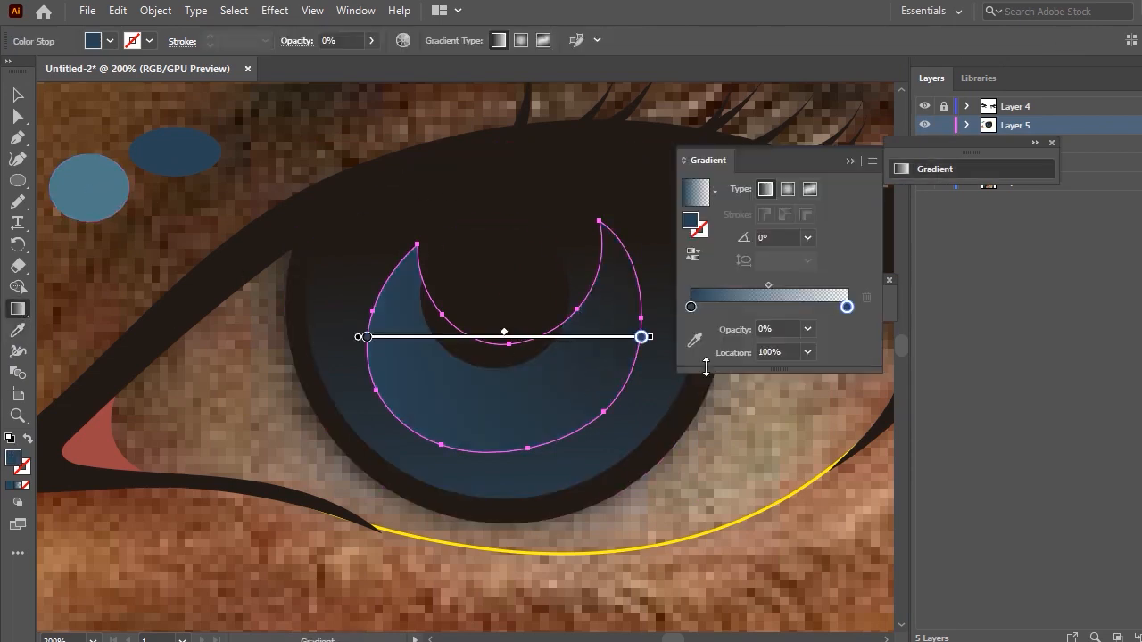
{"action": "left_click", "coordinate": [694, 340]}
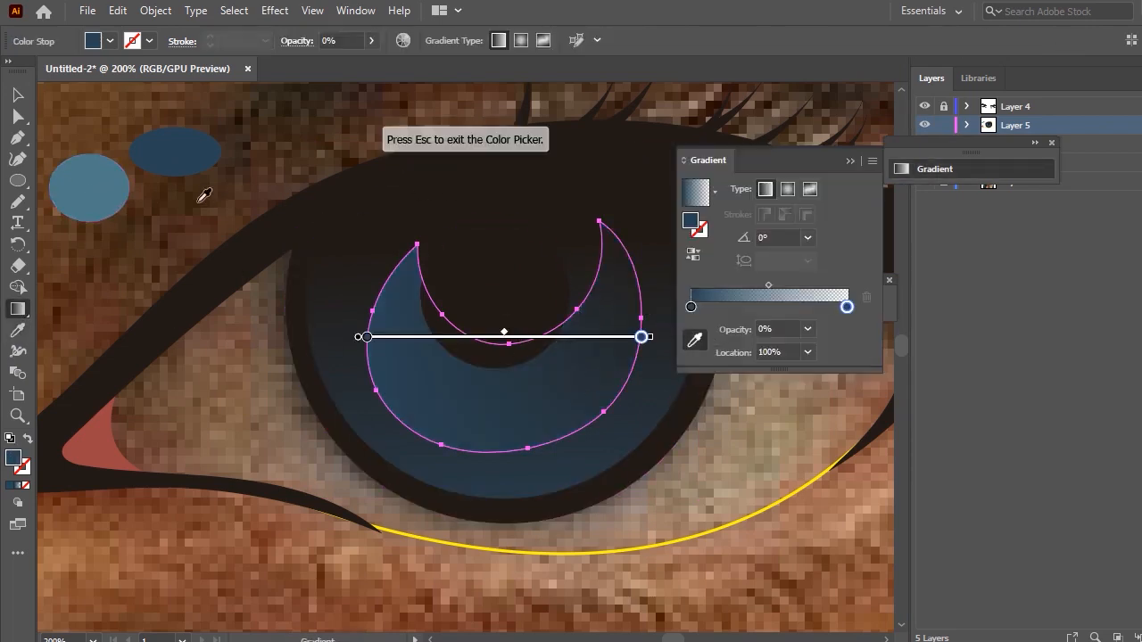
{"action": "left_click", "coordinate": [75, 175]}
{"action": "left_click", "coordinate": [690, 307]}
{"action": "left_click", "coordinate": [806, 340]}
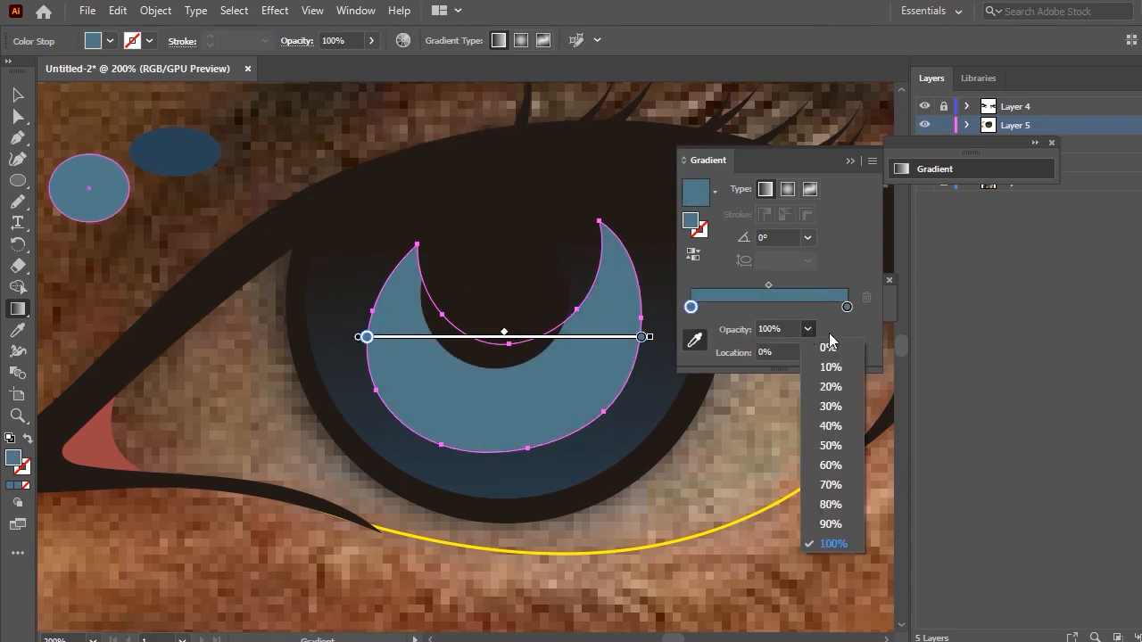
{"action": "left_click", "coordinate": [829, 337]}
{"action": "mouse_move", "coordinate": [526, 495]}
{"action": "left_mouse_down"}
{"action": "mouse_move", "coordinate": [499, 259]}
{"action": "mouse_move", "coordinate": [541, 347]}
{"action": "mouse_move", "coordinate": [551, 482]}
{"action": "left_mouse_up"}
{"action": "left_click_drag", "start_coordinate": [543, 303], "coordinate": [553, 456]}
{"action": "left_click", "coordinate": [18, 95]}
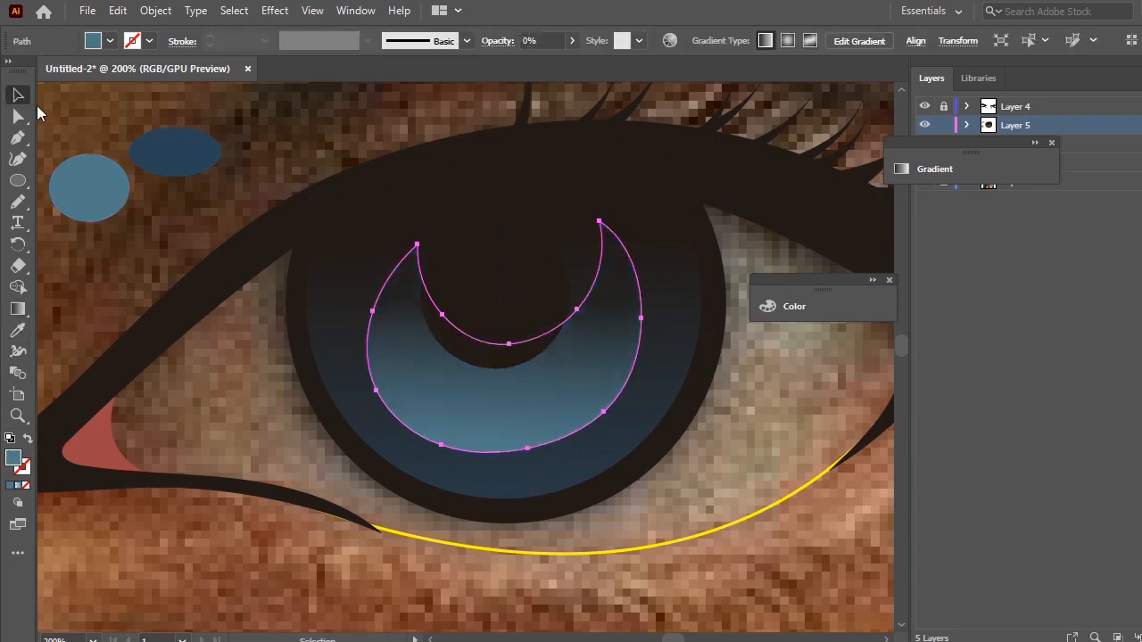
Delete the two colour sample ellipses beside the eye.
{"action": "left_click", "coordinate": [192, 195]}
{"action": "left_click_drag", "start_coordinate": [211, 211], "coordinate": [214, 214]}
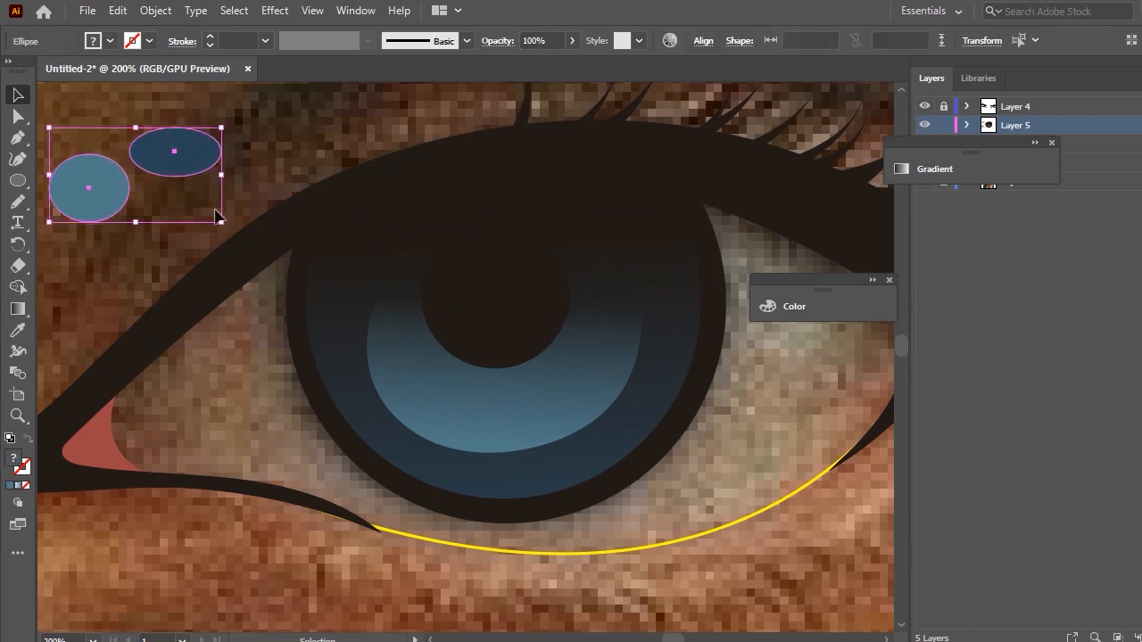
{"action": "key", "text": "Delete"}
{"action": "left_click", "coordinate": [736, 392]}
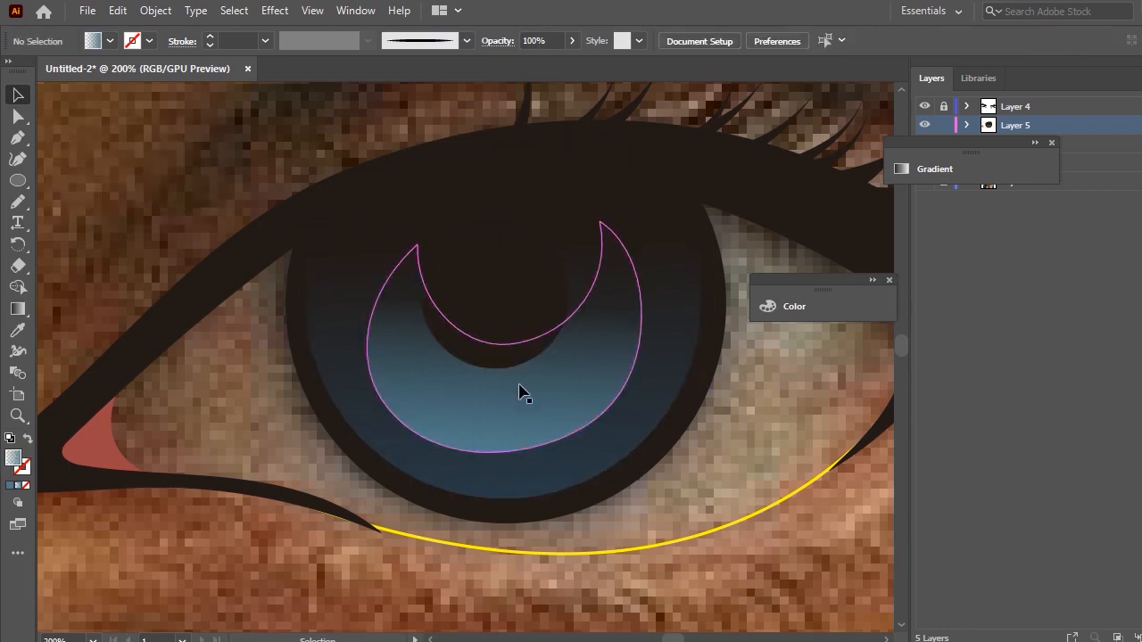
Lengthen the crescent's vertical gradient beyond its lower edge for a softer, darker fade.
{"action": "left_click", "coordinate": [479, 419]}
{"action": "key", "text": "g"}
{"action": "left_click_drag", "start_coordinate": [457, 184], "coordinate": [514, 563]}
{"action": "left_click_drag", "start_coordinate": [425, 278], "coordinate": [448, 555]}
{"action": "left_click", "coordinate": [15, 95]}
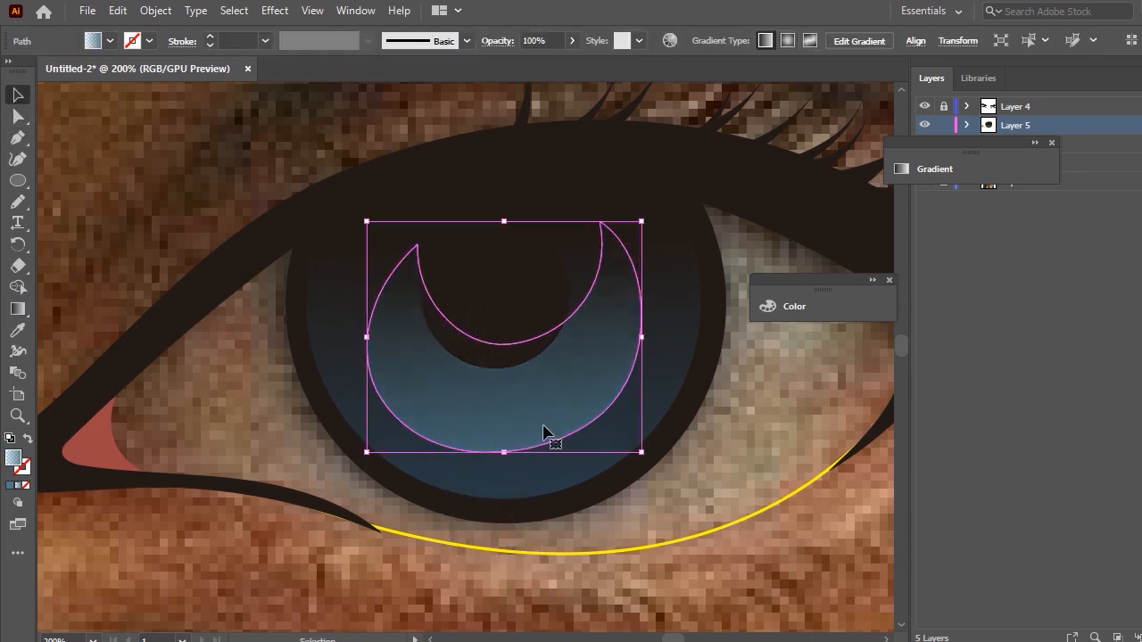
Stretch the crescent slightly taller, shift it a little towards the inner eye corner and deselect it.
{"action": "left_click", "coordinate": [527, 460]}
{"action": "left_click", "coordinate": [507, 452]}
{"action": "mouse_move", "coordinate": [505, 452]}
{"action": "left_mouse_down"}
{"action": "mouse_move", "coordinate": [512, 473]}
{"action": "mouse_move", "coordinate": [520, 439]}
{"action": "left_mouse_up"}
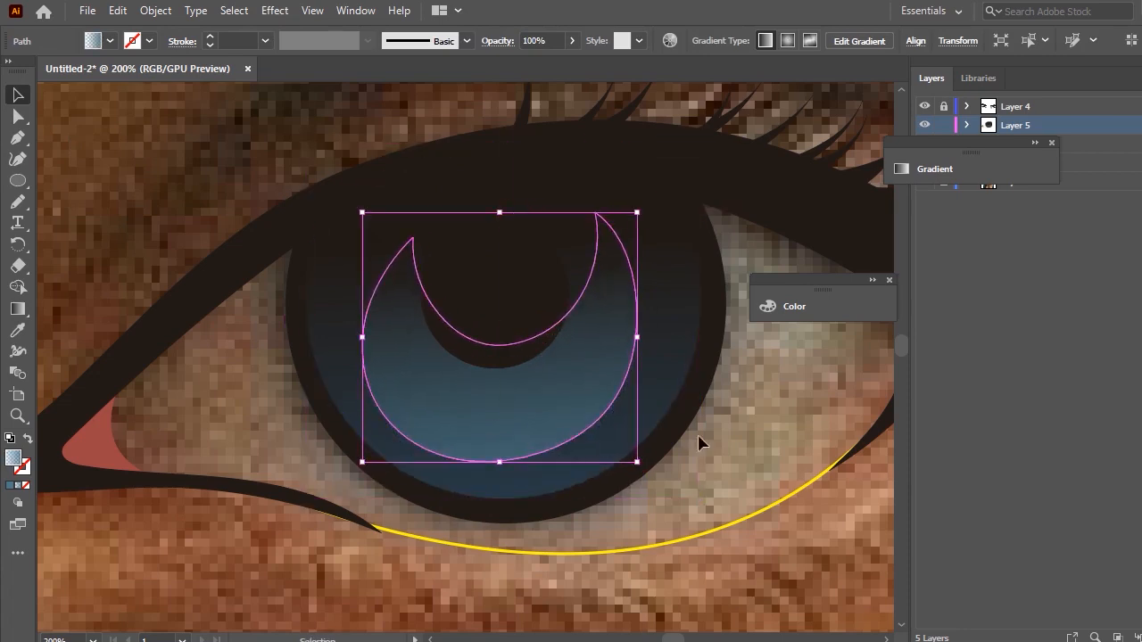
{"action": "left_click", "coordinate": [719, 441]}
Draw a small closed highlight shape with the Pencil tool on the pupil's edge facing the outer eye corner.
{"action": "scroll", "coordinate": [752, 415], "scroll_direction": "down", "scroll_amount": 1}
{"action": "scroll", "coordinate": [752, 416], "scroll_direction": "down", "scroll_amount": 5}
{"action": "scroll", "coordinate": [683, 416], "scroll_direction": "up", "scroll_amount": 5}
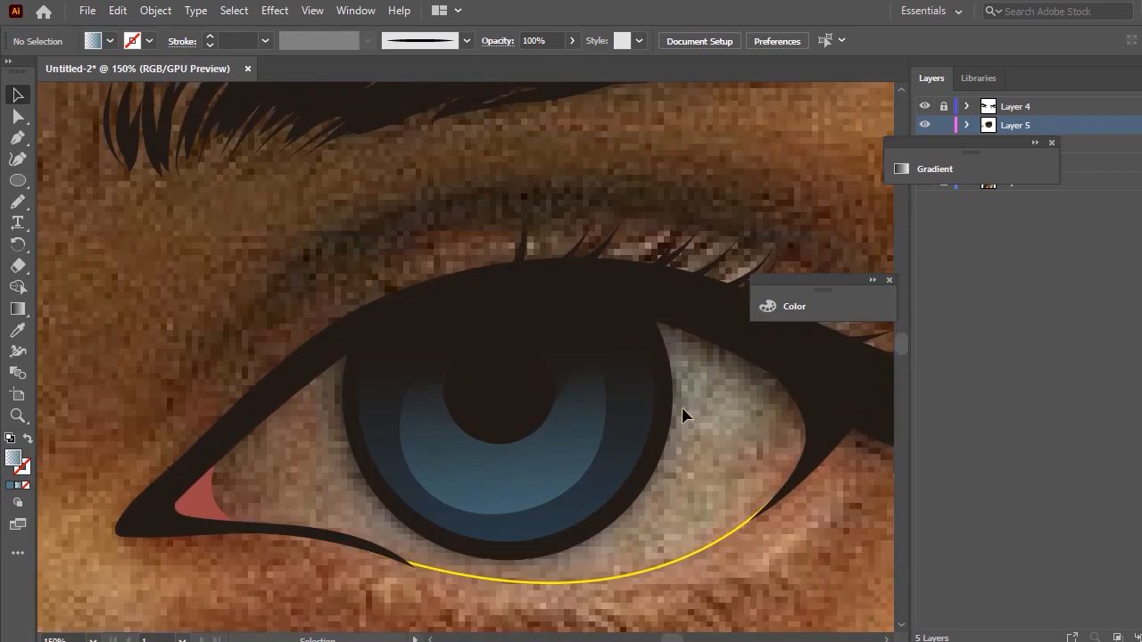
{"action": "key", "text": "n"}
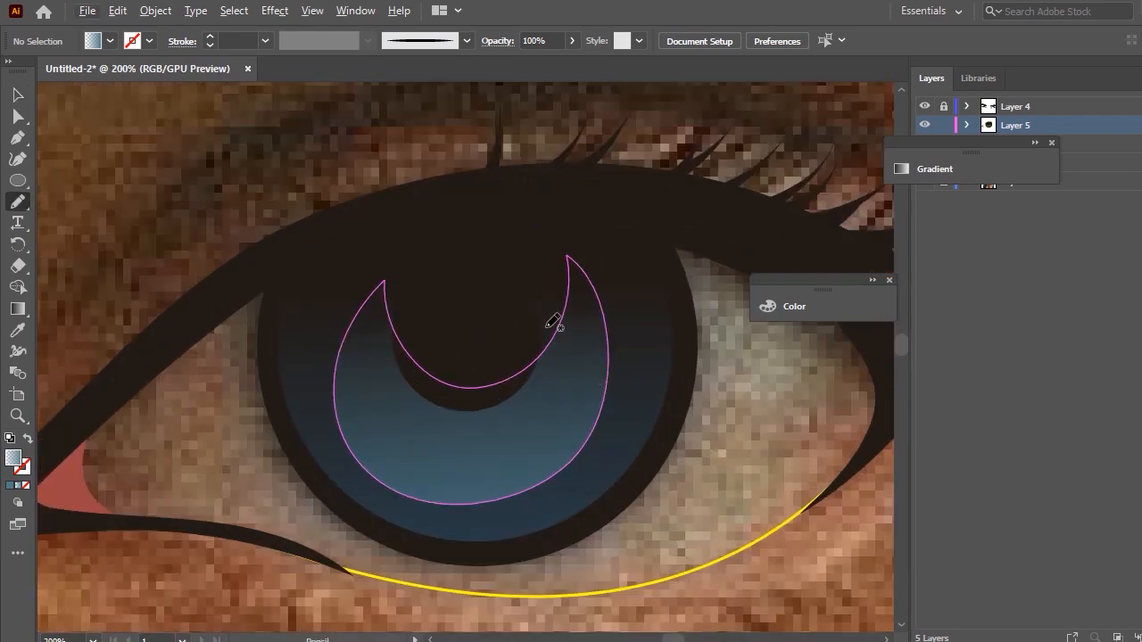
{"action": "left_click_drag", "start_coordinate": [540, 310], "coordinate": [538, 311]}
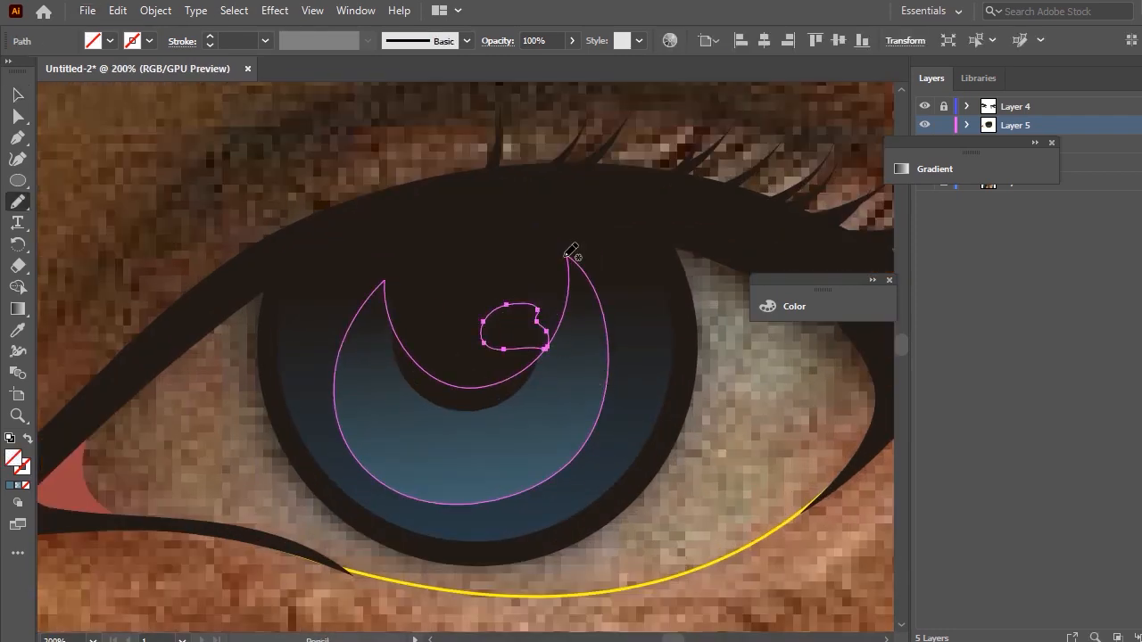
Fill the pupil highlight with the crescent's sampled gradient and recolour its opaque end stop to pale blue-white EDF7F9.
{"action": "left_click", "coordinate": [16, 330]}
{"action": "left_click", "coordinate": [385, 421]}
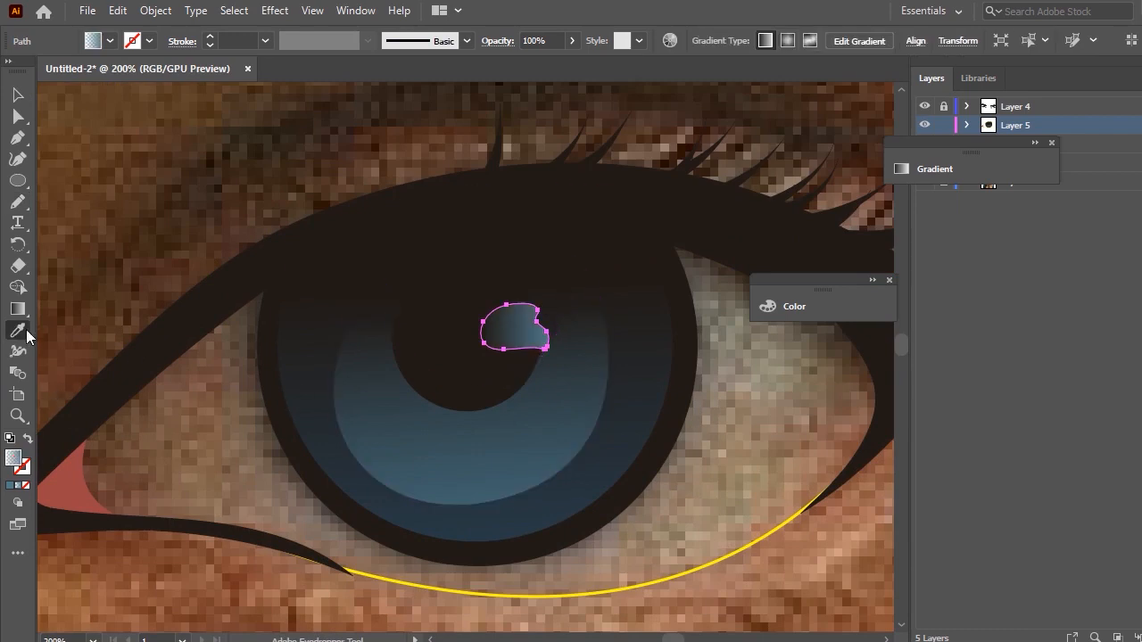
{"action": "double_click", "coordinate": [17, 309]}
{"action": "left_click", "coordinate": [846, 306]}
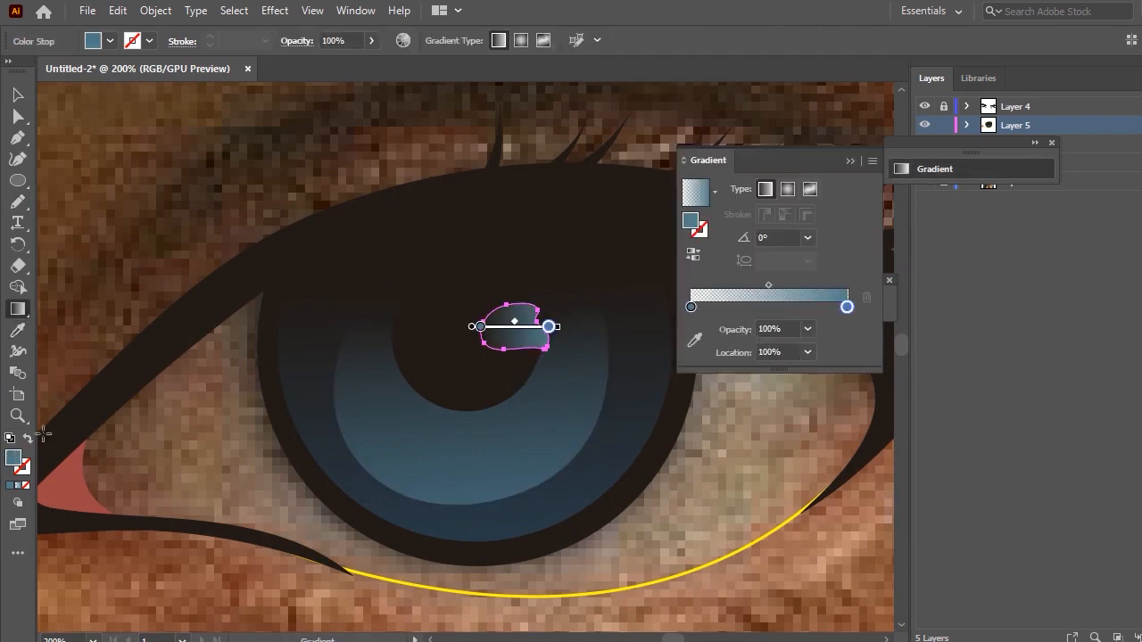
{"action": "double_click", "coordinate": [20, 458]}
{"action": "left_click_drag", "start_coordinate": [803, 326], "coordinate": [760, 281]}
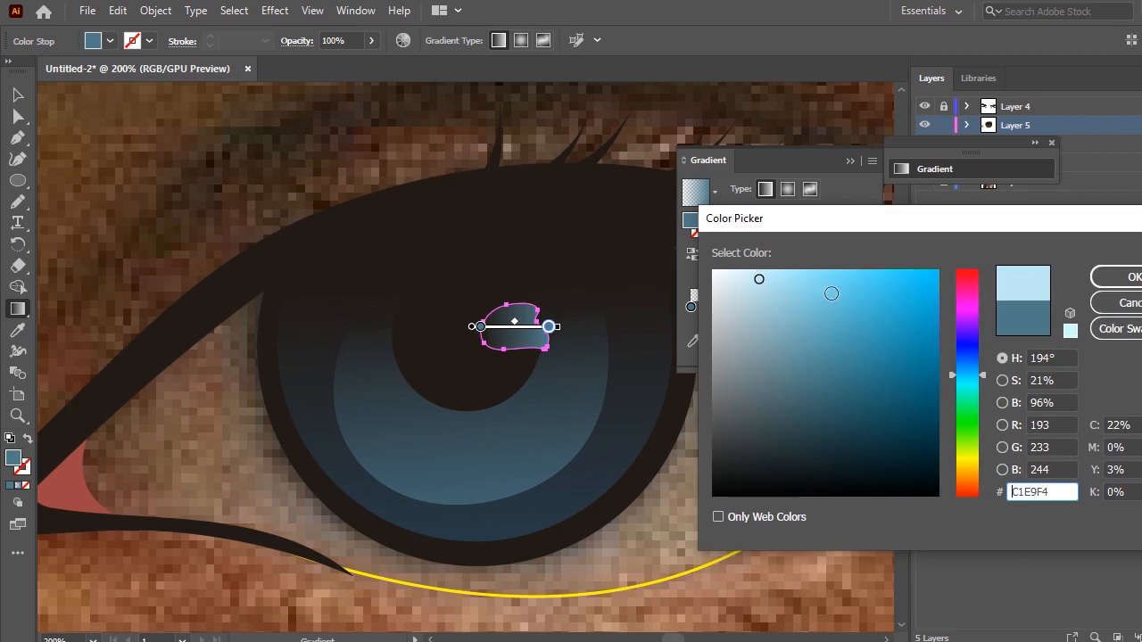
{"action": "left_click", "coordinate": [1107, 276]}
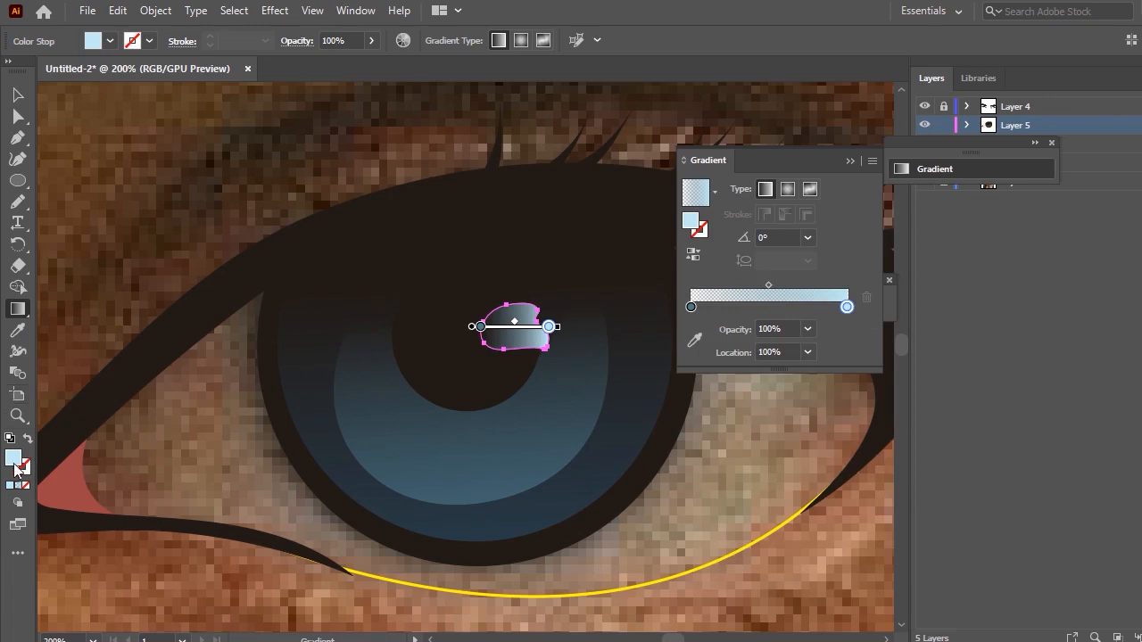
{"action": "left_click_drag", "start_coordinate": [757, 288], "coordinate": [722, 274]}
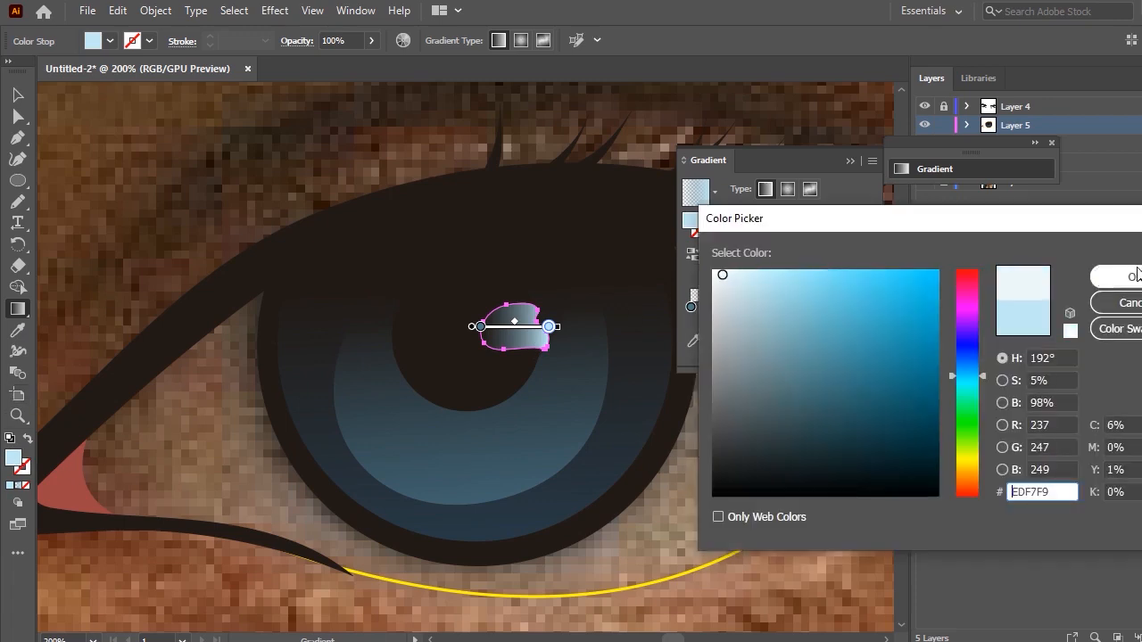
{"action": "left_click", "coordinate": [1129, 273]}
Tilt the pupil highlight's gradient diagonally to about 22° and deselect the shape.
{"action": "left_click_drag", "start_coordinate": [583, 275], "coordinate": [578, 305]}
{"action": "left_click", "coordinate": [18, 88]}
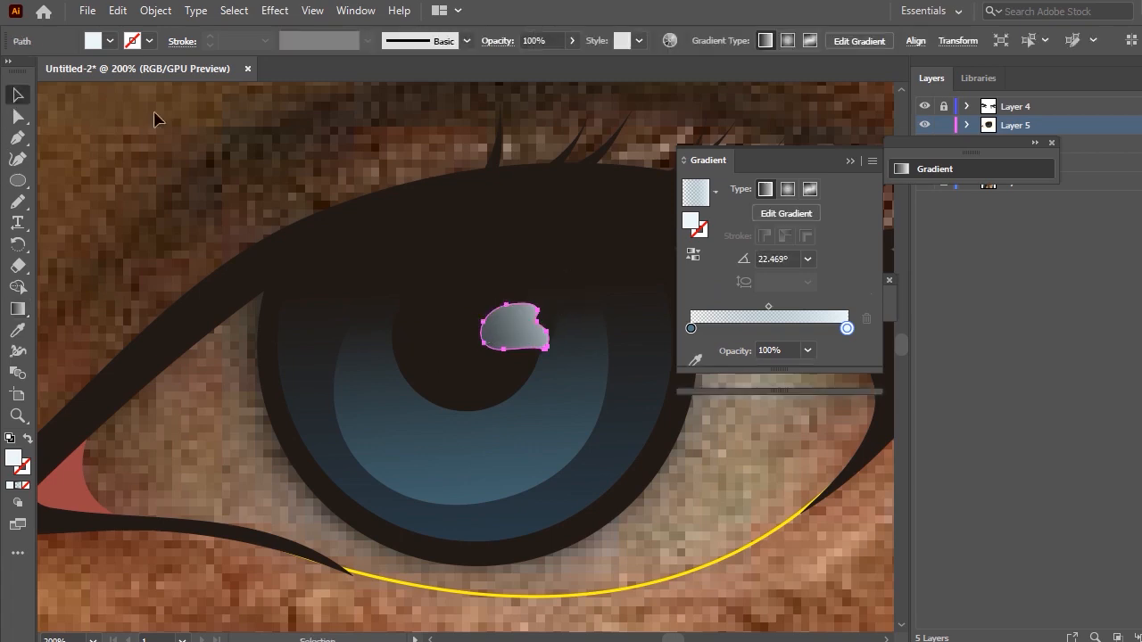
{"action": "left_click", "coordinate": [839, 168]}
{"action": "key", "text": "n"}
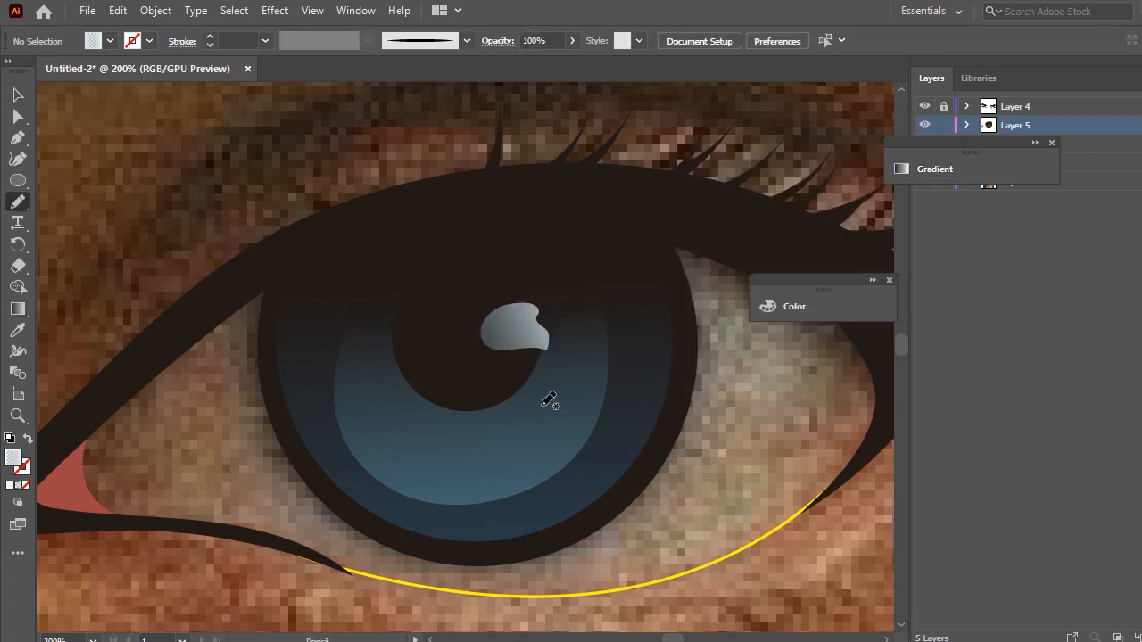
{"action": "mouse_move", "coordinate": [526, 394]}
{"action": "left_mouse_down"}
{"action": "mouse_move", "coordinate": [439, 426]}
{"action": "mouse_move", "coordinate": [342, 406]}
{"action": "mouse_move", "coordinate": [399, 432]}
{"action": "left_mouse_up"}
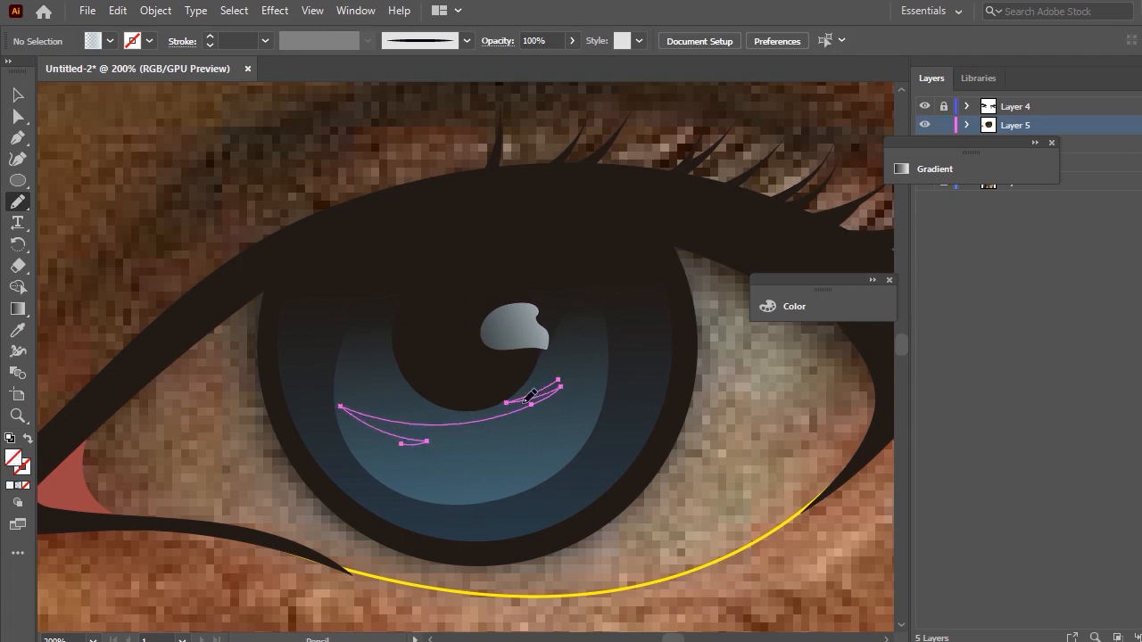
{"action": "mouse_move", "coordinate": [389, 355]}
{"action": "left_mouse_down"}
{"action": "mouse_move", "coordinate": [416, 383]}
{"action": "mouse_move", "coordinate": [573, 357]}
{"action": "left_mouse_up"}
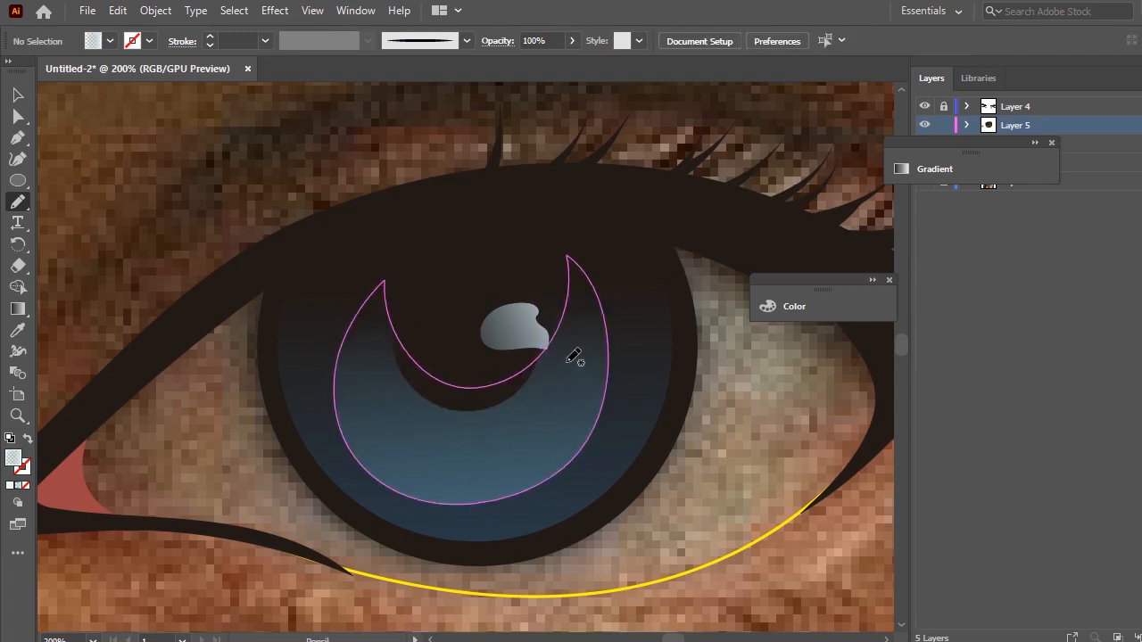
{"action": "mouse_move", "coordinate": [540, 395]}
{"action": "left_mouse_down"}
{"action": "mouse_move", "coordinate": [405, 408]}
{"action": "mouse_move", "coordinate": [381, 397]}
{"action": "mouse_move", "coordinate": [380, 426]}
{"action": "left_mouse_up"}
Draw a closed curved reflection below the pupil with the Pencil tool and fill it with the pupil highlight's gradient.
{"action": "mouse_move", "coordinate": [575, 361]}
{"action": "left_mouse_down"}
{"action": "mouse_move", "coordinate": [500, 411]}
{"action": "mouse_move", "coordinate": [513, 412]}
{"action": "mouse_move", "coordinate": [371, 447]}
{"action": "mouse_move", "coordinate": [464, 436]}
{"action": "mouse_move", "coordinate": [380, 469]}
{"action": "mouse_move", "coordinate": [481, 457]}
{"action": "mouse_move", "coordinate": [626, 404]}
{"action": "mouse_move", "coordinate": [543, 447]}
{"action": "mouse_move", "coordinate": [636, 375]}
{"action": "mouse_move", "coordinate": [427, 423]}
{"action": "mouse_move", "coordinate": [341, 379]}
{"action": "left_mouse_up"}
{"action": "key", "text": "ctrl+z"}
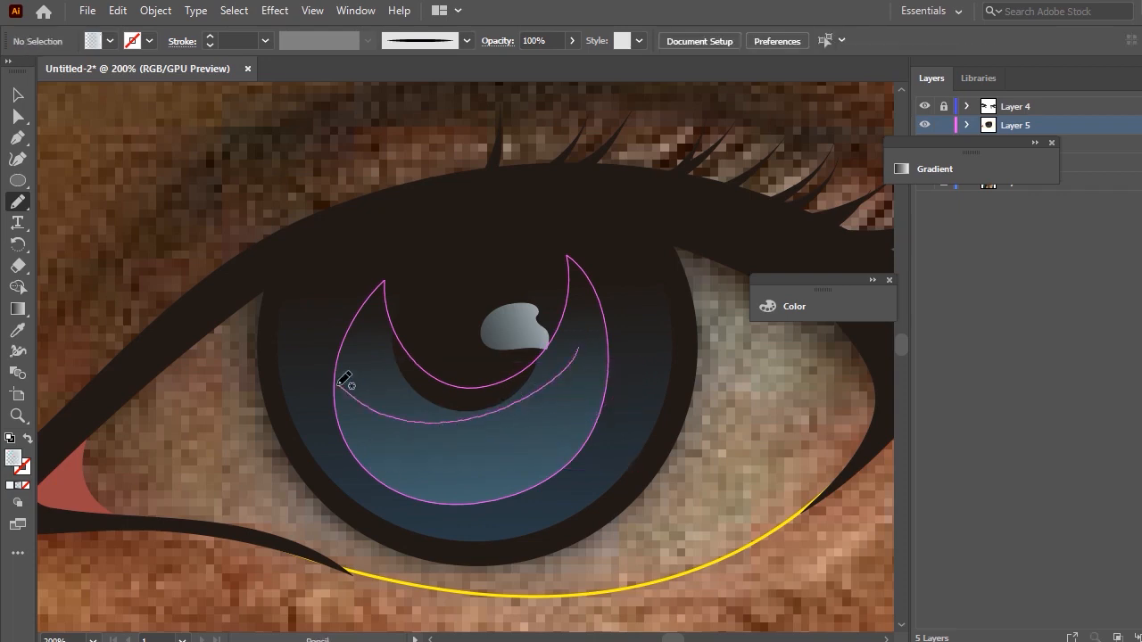
{"action": "left_click_drag", "start_coordinate": [585, 359], "coordinate": [587, 356]}
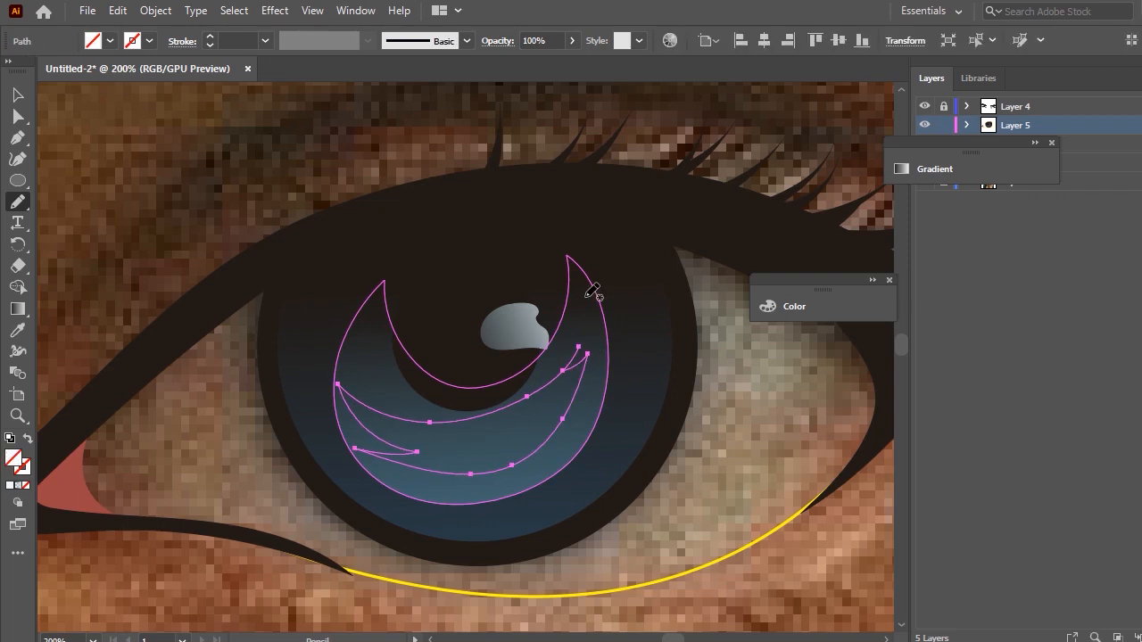
{"action": "left_click", "coordinate": [17, 330]}
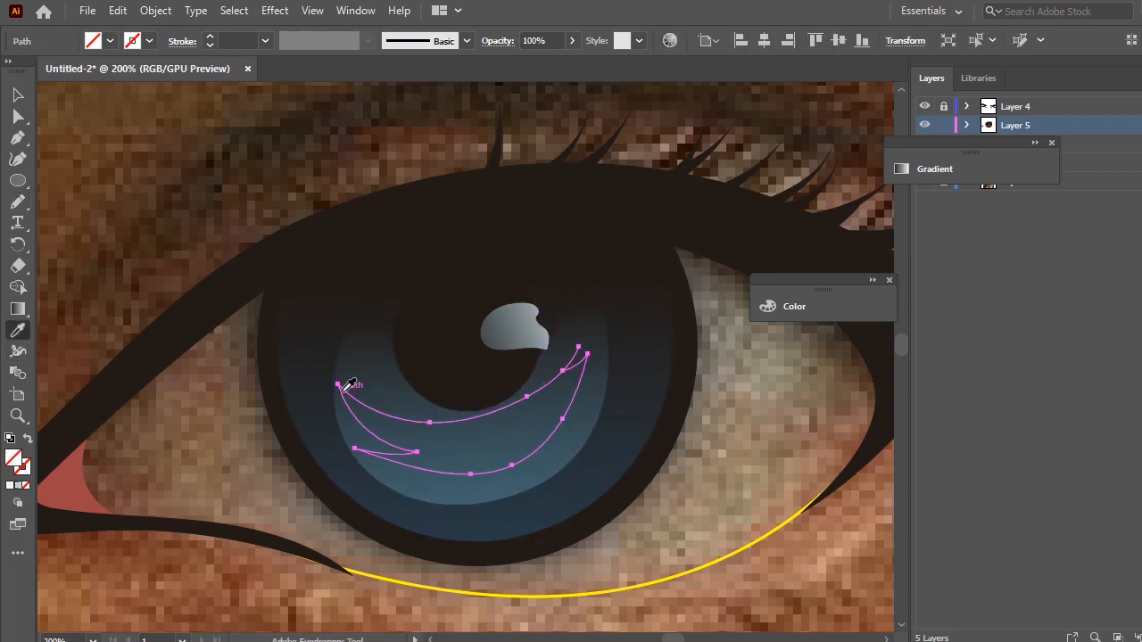
{"action": "left_click", "coordinate": [530, 328]}
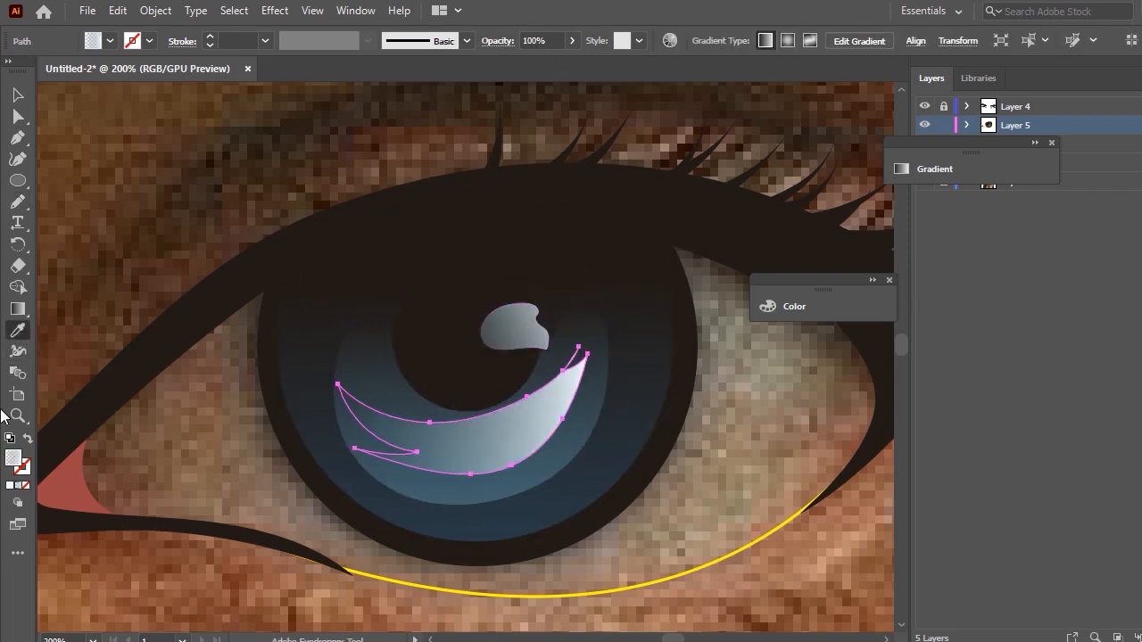
Run the curved reflection's gradient nearly vertically from the pupil to the iris's lower rim and deselect it.
{"action": "left_click", "coordinate": [16, 309]}
{"action": "left_click_drag", "start_coordinate": [421, 329], "coordinate": [574, 550]}
{"action": "mouse_move", "coordinate": [456, 332]}
{"action": "left_mouse_down"}
{"action": "mouse_move", "coordinate": [556, 448]}
{"action": "mouse_move", "coordinate": [561, 509]}
{"action": "mouse_move", "coordinate": [489, 528]}
{"action": "left_mouse_up"}
{"action": "left_click", "coordinate": [18, 95]}
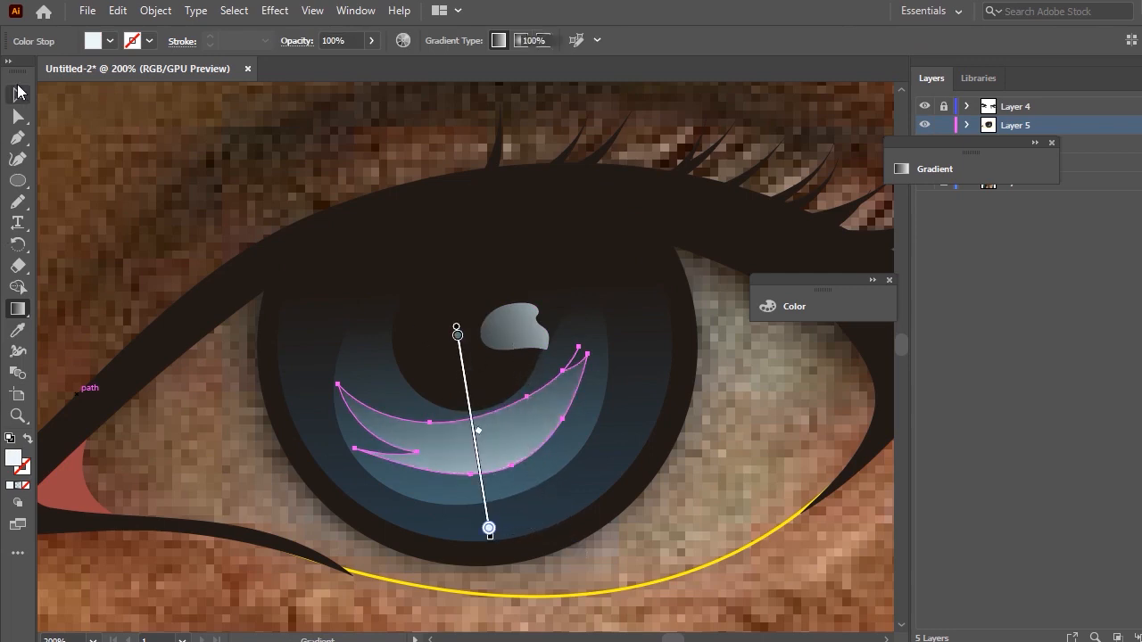
{"action": "left_click", "coordinate": [553, 262]}
Draw a closed shadow shape with the Pencil tool beneath the upper eyeliner, from the inner eye corner to the outer corner.
{"action": "scroll", "coordinate": [678, 357], "scroll_direction": "down", "scroll_amount": 6}
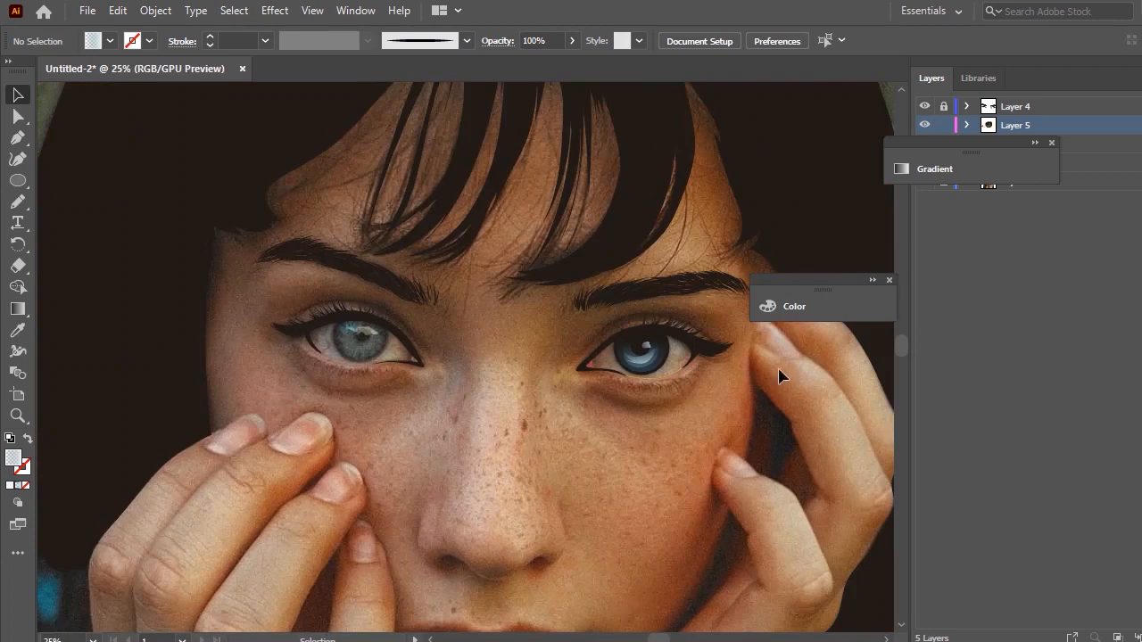
{"action": "scroll", "coordinate": [624, 359], "scroll_direction": "up", "scroll_amount": 5}
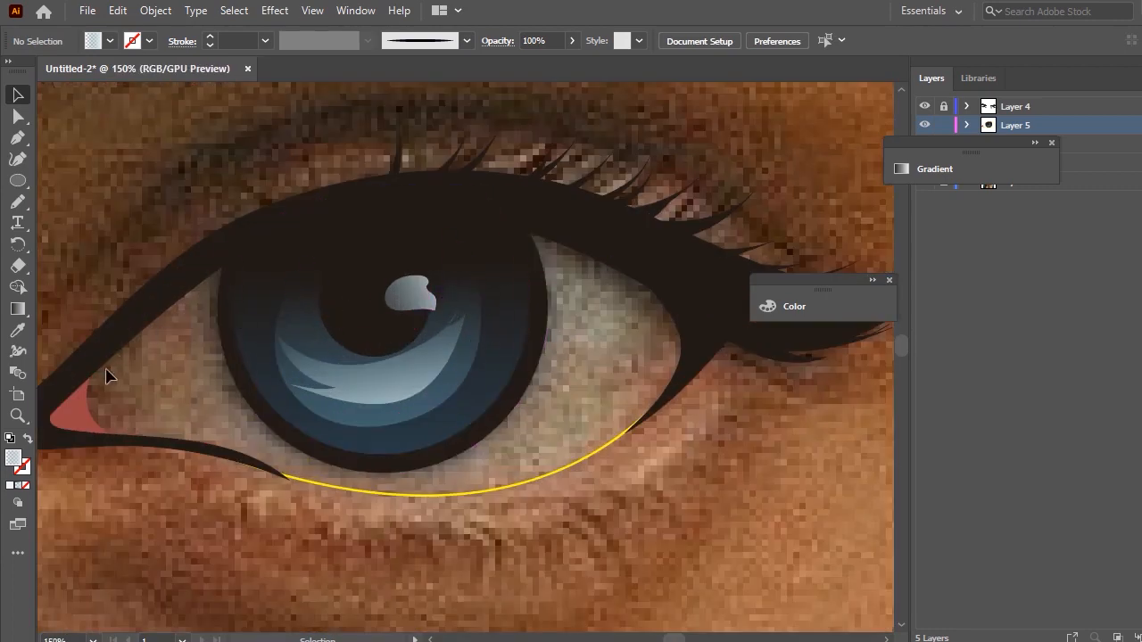
{"action": "key", "text": "n"}
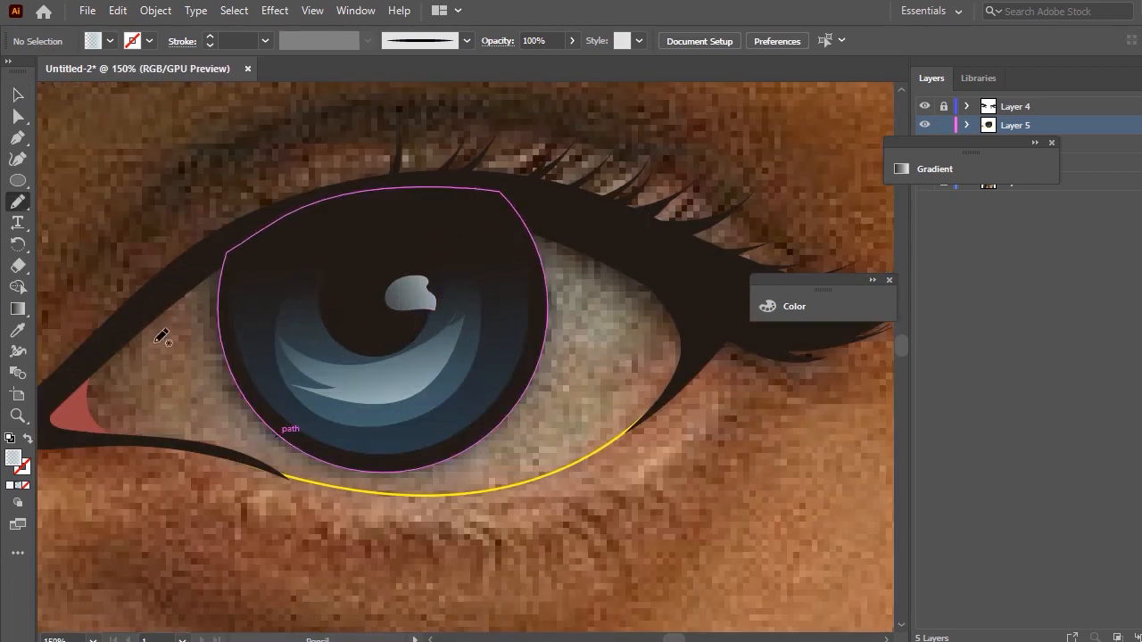
{"action": "left_click_drag", "start_coordinate": [211, 303], "coordinate": [209, 297]}
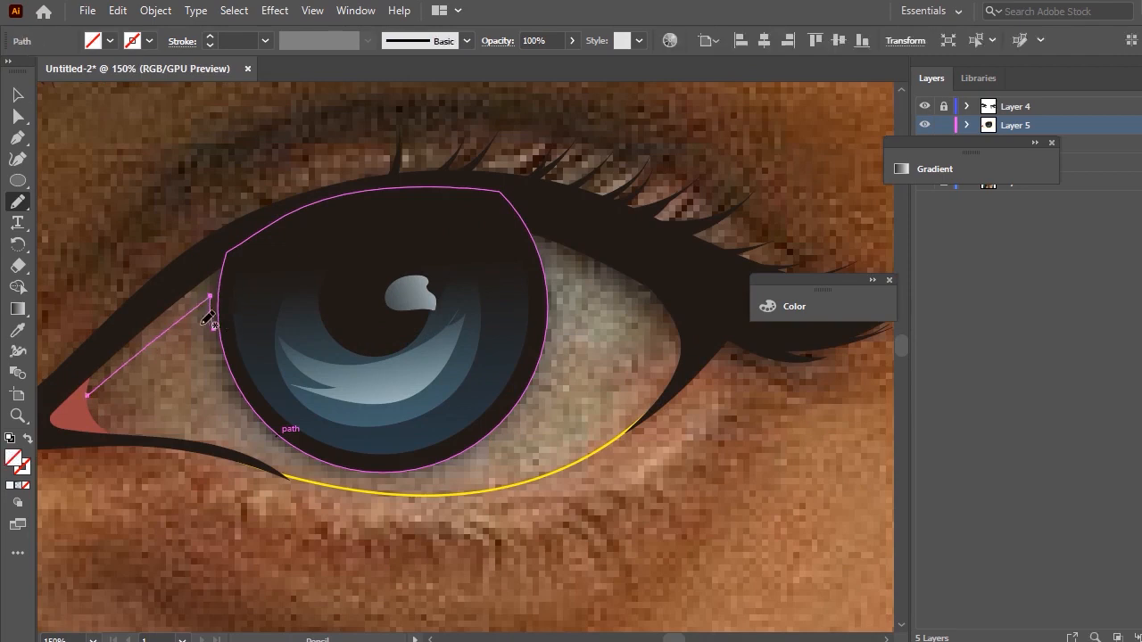
{"action": "key", "text": "ctrl+z"}
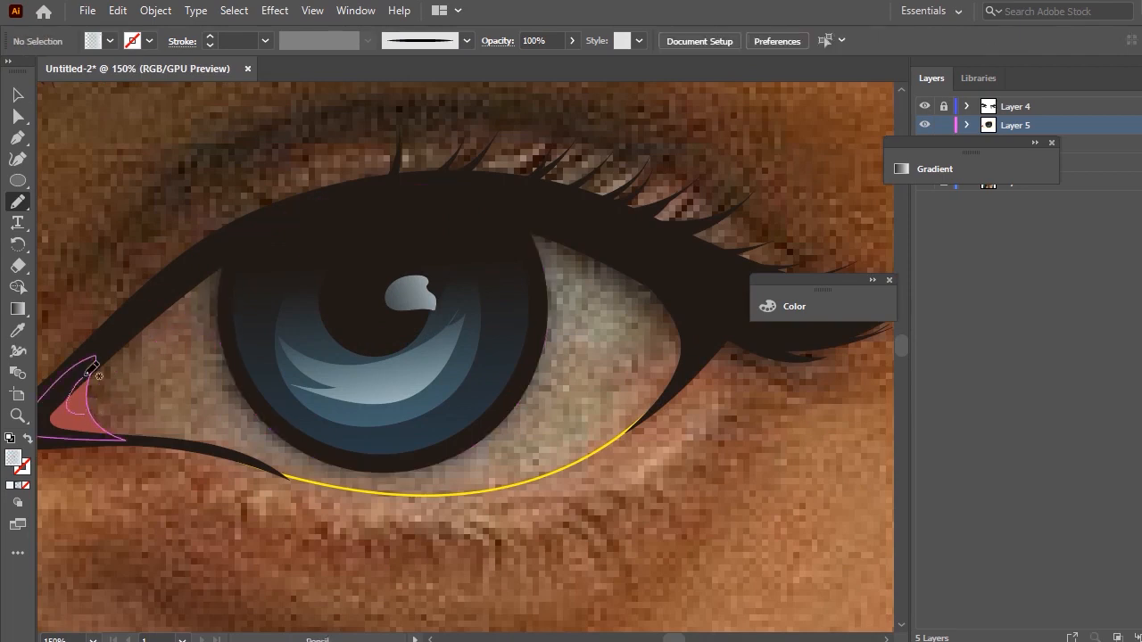
{"action": "mouse_move", "coordinate": [248, 276]}
{"action": "left_mouse_down"}
{"action": "mouse_move", "coordinate": [370, 255]}
{"action": "mouse_move", "coordinate": [480, 253]}
{"action": "left_mouse_up"}
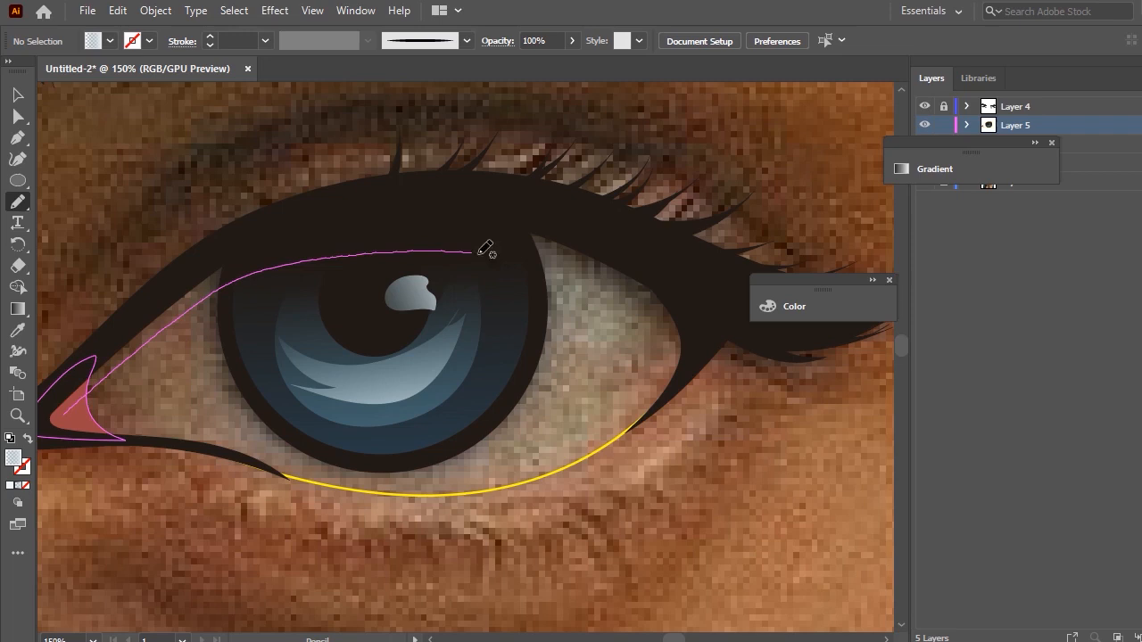
{"action": "mouse_move", "coordinate": [663, 398]}
{"action": "left_mouse_down"}
{"action": "mouse_move", "coordinate": [709, 292]}
{"action": "mouse_move", "coordinate": [589, 220]}
{"action": "mouse_move", "coordinate": [433, 196]}
{"action": "mouse_move", "coordinate": [316, 219]}
{"action": "mouse_move", "coordinate": [216, 256]}
{"action": "mouse_move", "coordinate": [134, 320]}
{"action": "mouse_move", "coordinate": [71, 403]}
{"action": "left_mouse_up"}
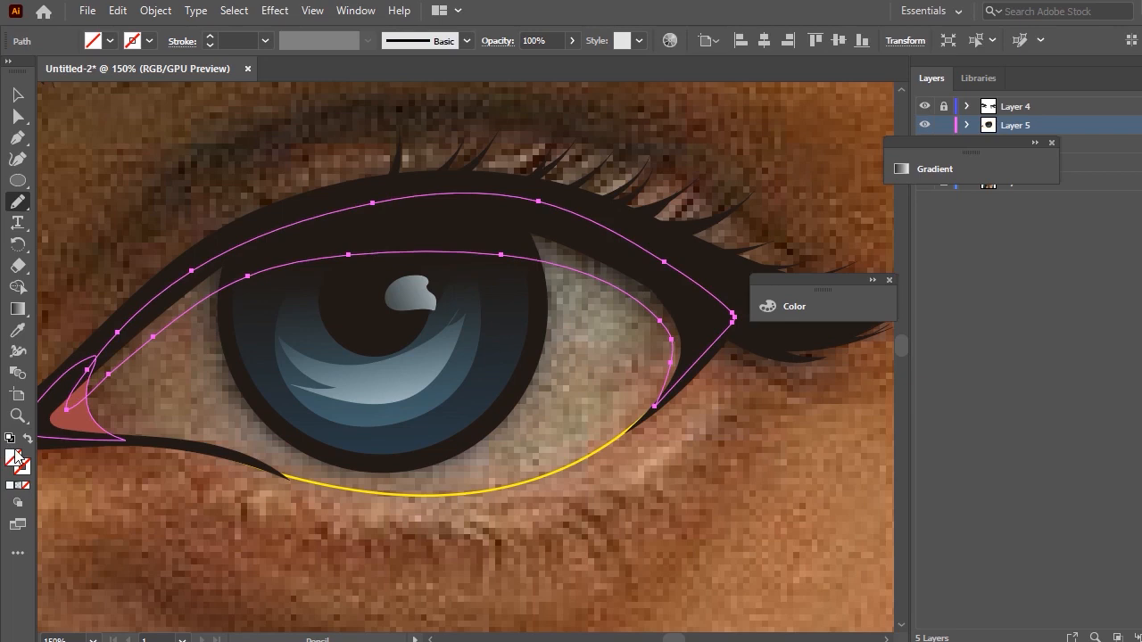
Fill the upper eyelid shadow shape with dark grey 545C5E.
{"action": "double_click", "coordinate": [20, 463]}
{"action": "mouse_move", "coordinate": [764, 408]}
{"action": "left_mouse_down"}
{"action": "mouse_move", "coordinate": [726, 428]}
{"action": "mouse_move", "coordinate": [714, 383]}
{"action": "left_mouse_up"}
{"action": "left_click", "coordinate": [1129, 303]}
{"action": "double_click", "coordinate": [12, 459]}
{"action": "left_click_drag", "start_coordinate": [718, 421], "coordinate": [734, 413]}
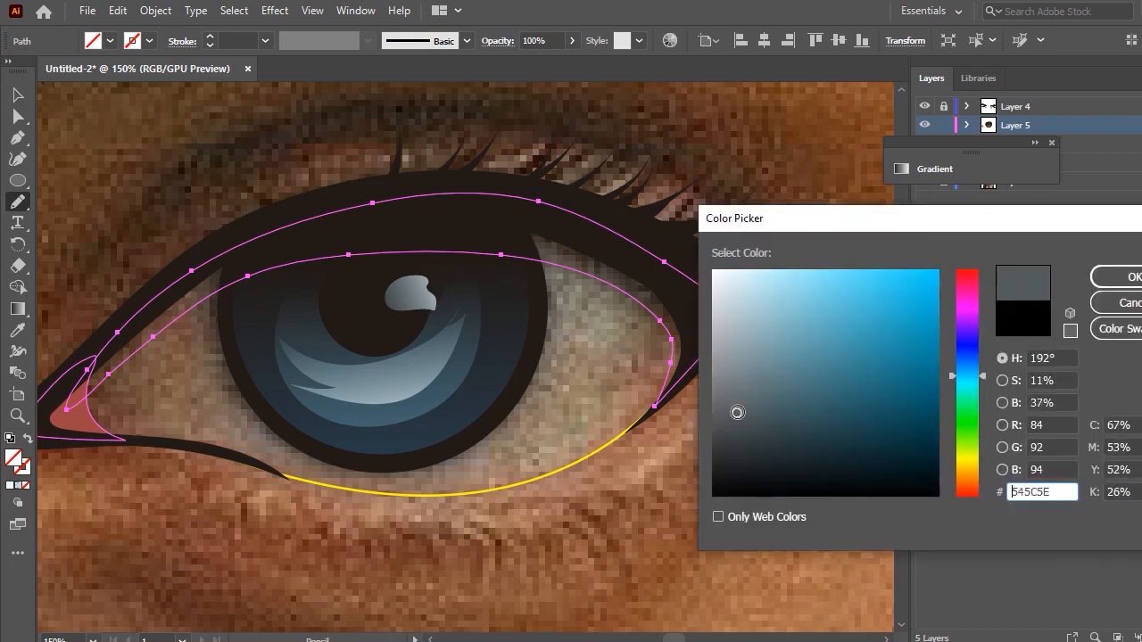
{"action": "left_click", "coordinate": [1119, 276]}
Send the dark grey eyelid shadow behind the iris and eyeliner, and deselect it.
{"action": "left_click", "coordinate": [13, 95]}
{"action": "right_click", "coordinate": [452, 204]}
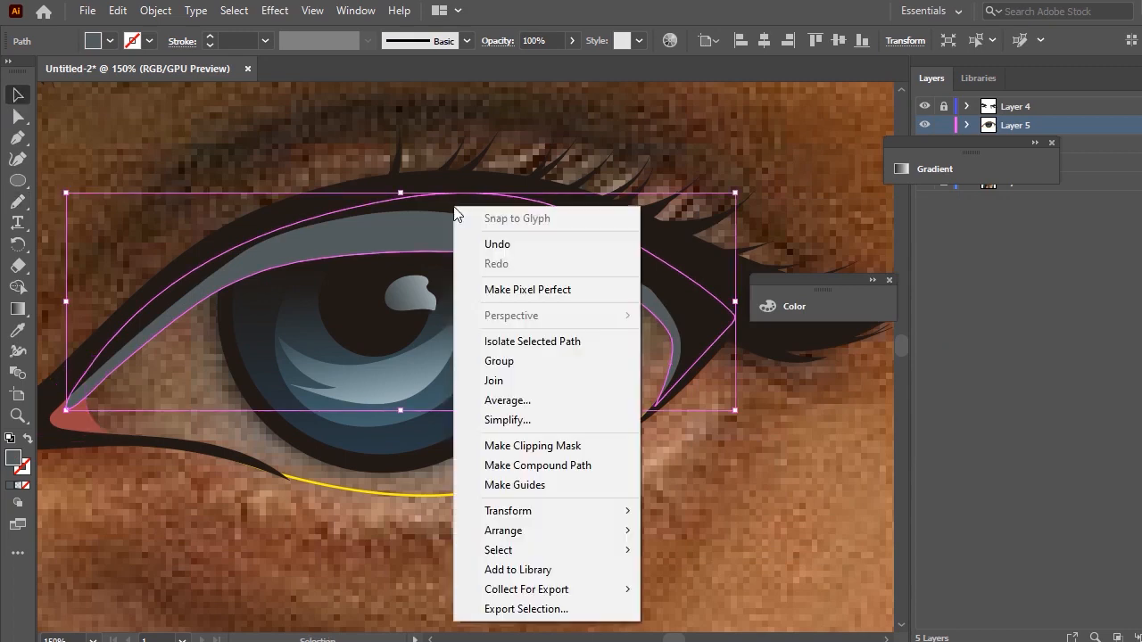
{"action": "mouse_move", "coordinate": [576, 539]}
{"action": "left_click", "coordinate": [711, 589]}
{"action": "left_click", "coordinate": [722, 527]}
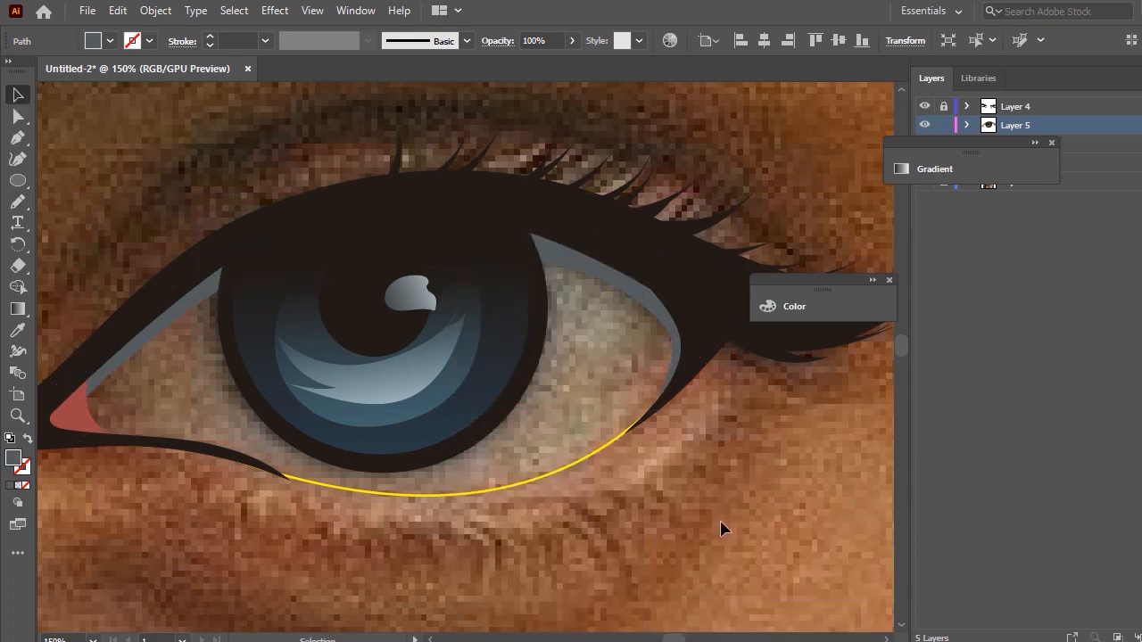
Draw a deeper second shadow outline with the Pencil tool across the eye white, dipping beside the iris and wrapping around the inner corner.
{"action": "key", "text": "n"}
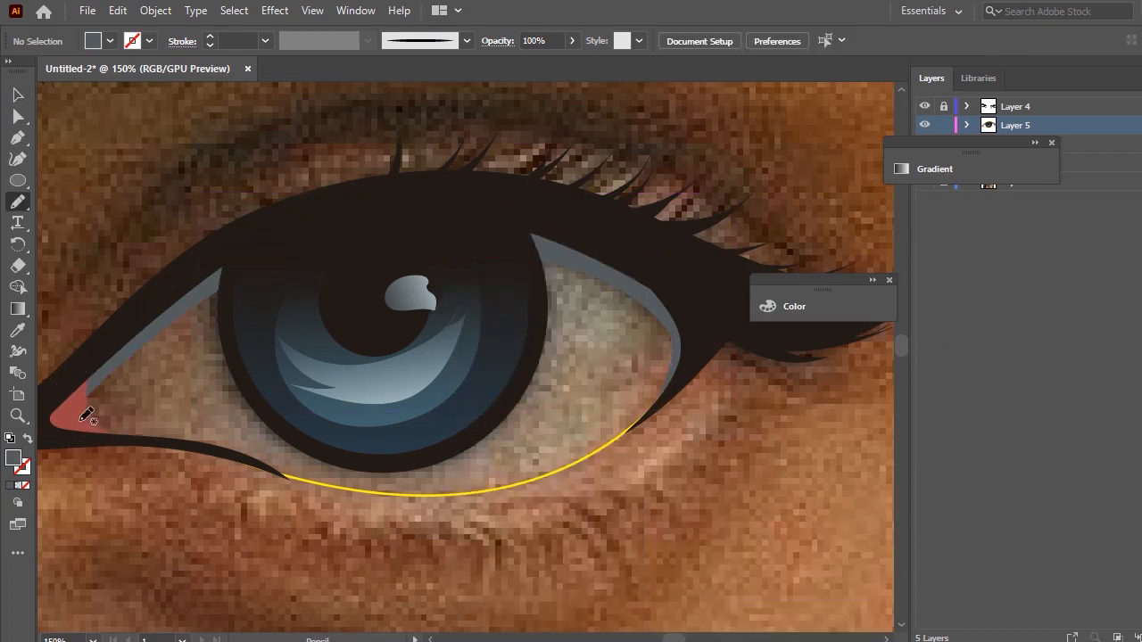
{"action": "mouse_move", "coordinate": [239, 365]}
{"action": "left_mouse_down"}
{"action": "mouse_move", "coordinate": [378, 282]}
{"action": "mouse_move", "coordinate": [518, 289]}
{"action": "left_mouse_up"}
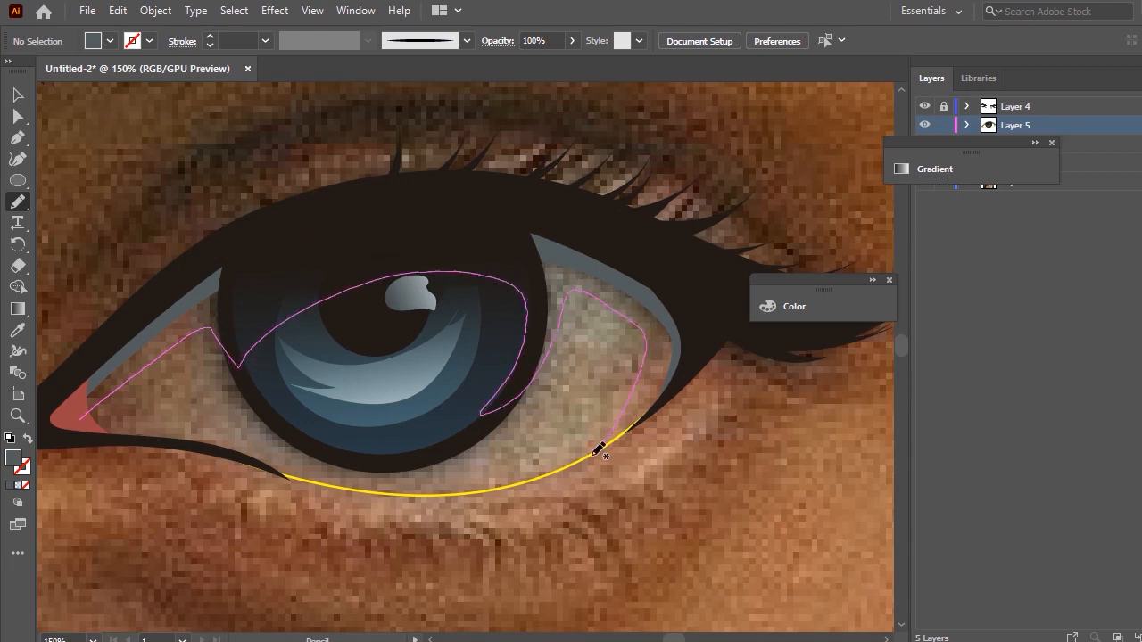
{"action": "mouse_move", "coordinate": [664, 241]}
{"action": "left_mouse_down"}
{"action": "mouse_move", "coordinate": [496, 196]}
{"action": "mouse_move", "coordinate": [309, 227]}
{"action": "mouse_move", "coordinate": [179, 291]}
{"action": "mouse_move", "coordinate": [87, 406]}
{"action": "left_mouse_up"}
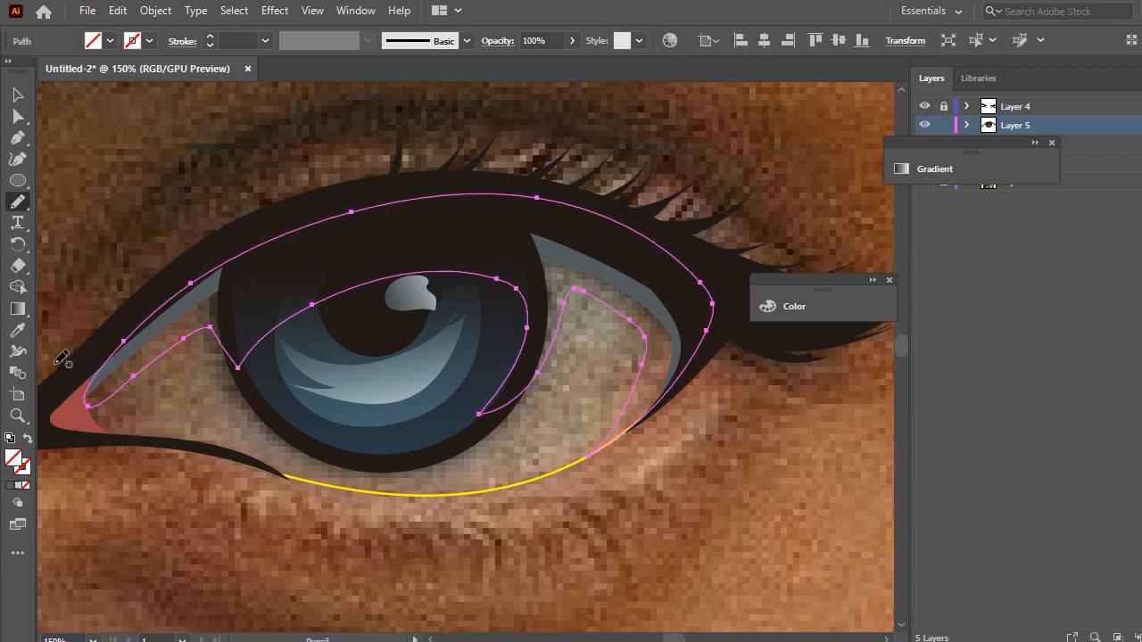
{"action": "mouse_move", "coordinate": [103, 398]}
{"action": "left_mouse_down"}
{"action": "mouse_move", "coordinate": [186, 348]}
{"action": "mouse_move", "coordinate": [235, 339]}
{"action": "left_mouse_up"}
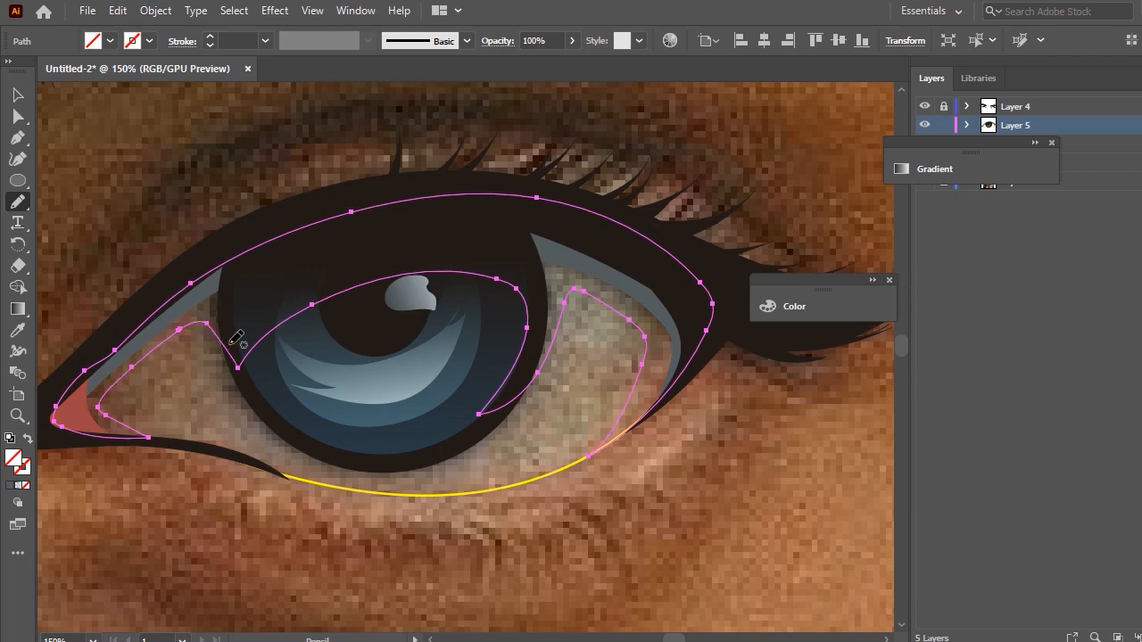
Fill the second shadow with the first shadow's sampled grey, lightened to 737D7F.
{"action": "left_click", "coordinate": [17, 331]}
{"action": "left_click", "coordinate": [546, 249]}
{"action": "double_click", "coordinate": [13, 461]}
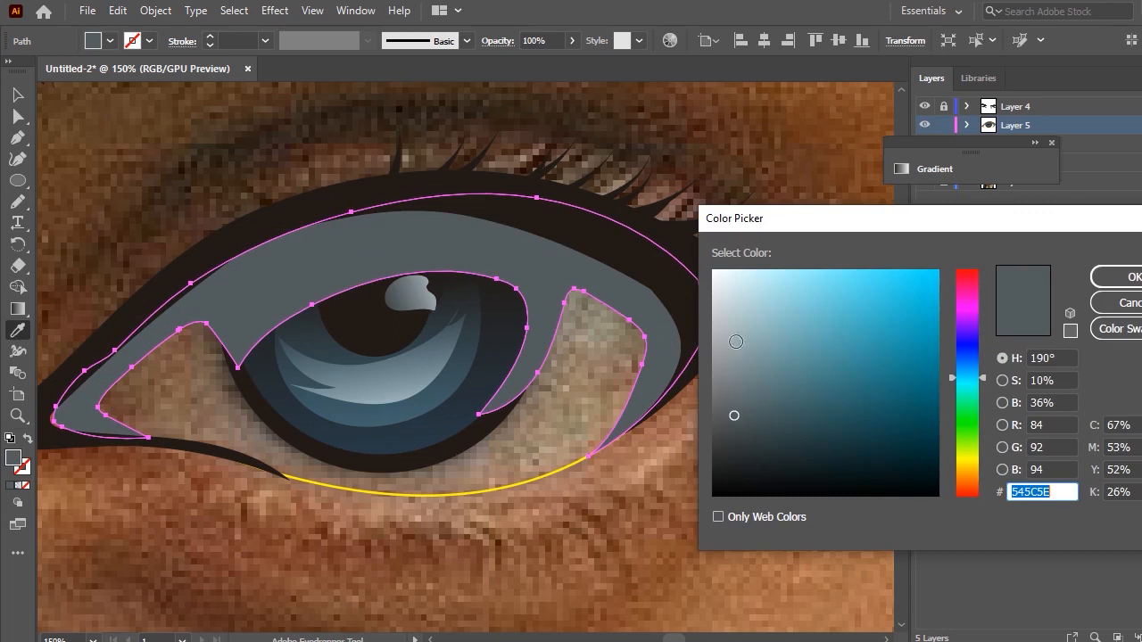
{"action": "mouse_move", "coordinate": [734, 415]}
{"action": "left_mouse_down"}
{"action": "mouse_move", "coordinate": [726, 387]}
{"action": "mouse_move", "coordinate": [737, 383]}
{"action": "left_mouse_up"}
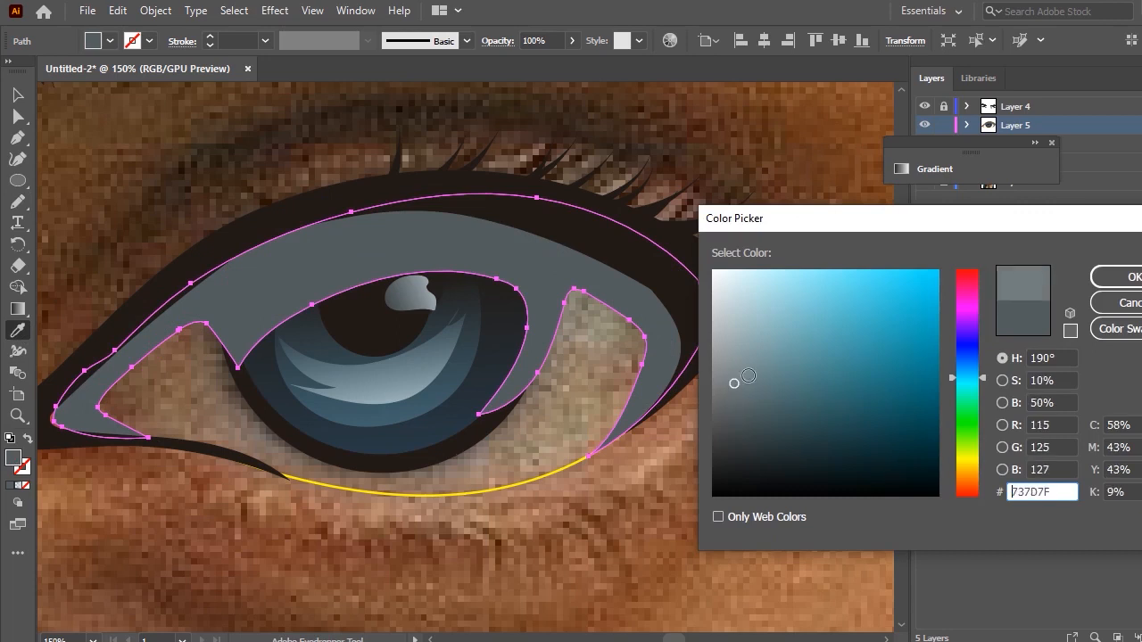
{"action": "left_click", "coordinate": [1115, 277]}
Send the lighter grey shadow to the back, behind the dark shadow and iris, and deselect it.
{"action": "left_click", "coordinate": [18, 95]}
{"action": "right_click", "coordinate": [508, 271]}
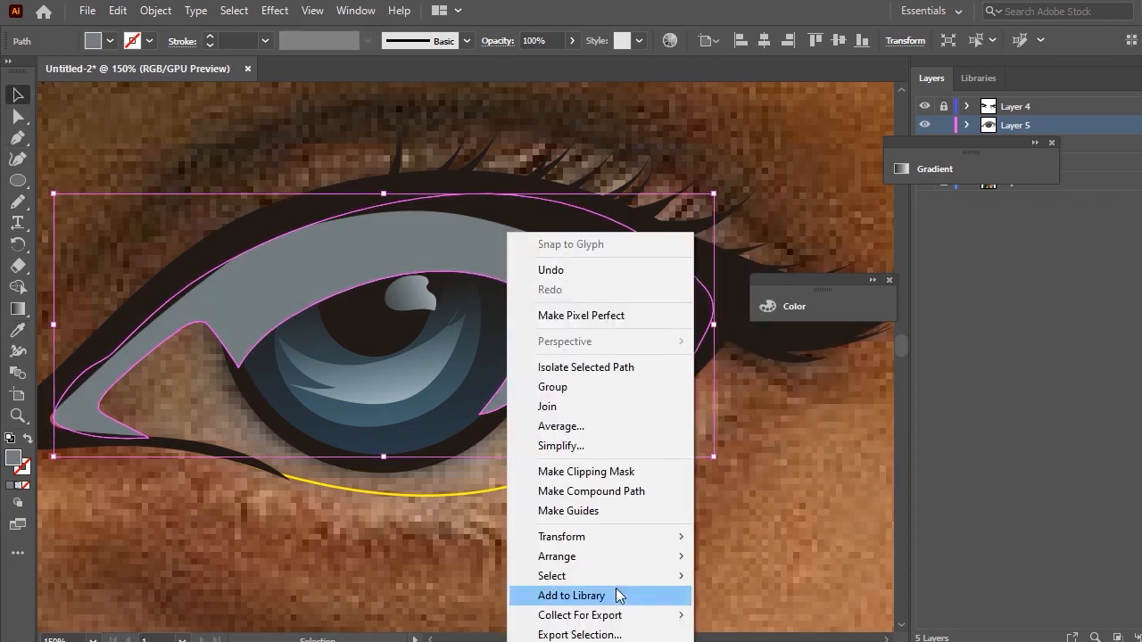
{"action": "mouse_move", "coordinate": [628, 561]}
{"action": "left_click", "coordinate": [790, 598]}
{"action": "right_click", "coordinate": [468, 268]}
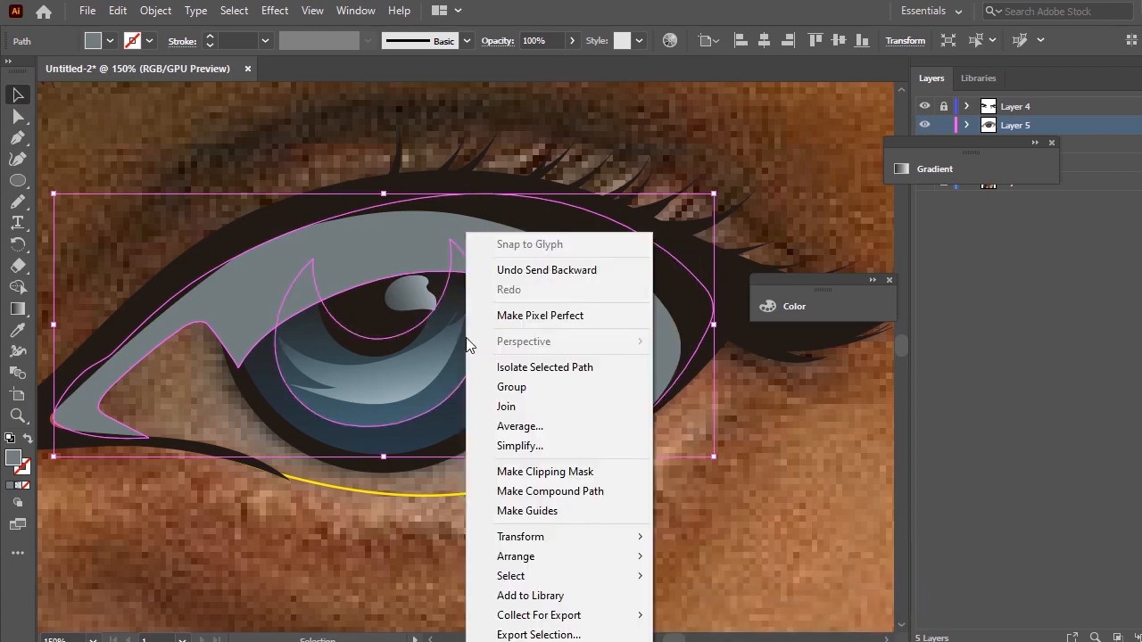
{"action": "left_click", "coordinate": [759, 615]}
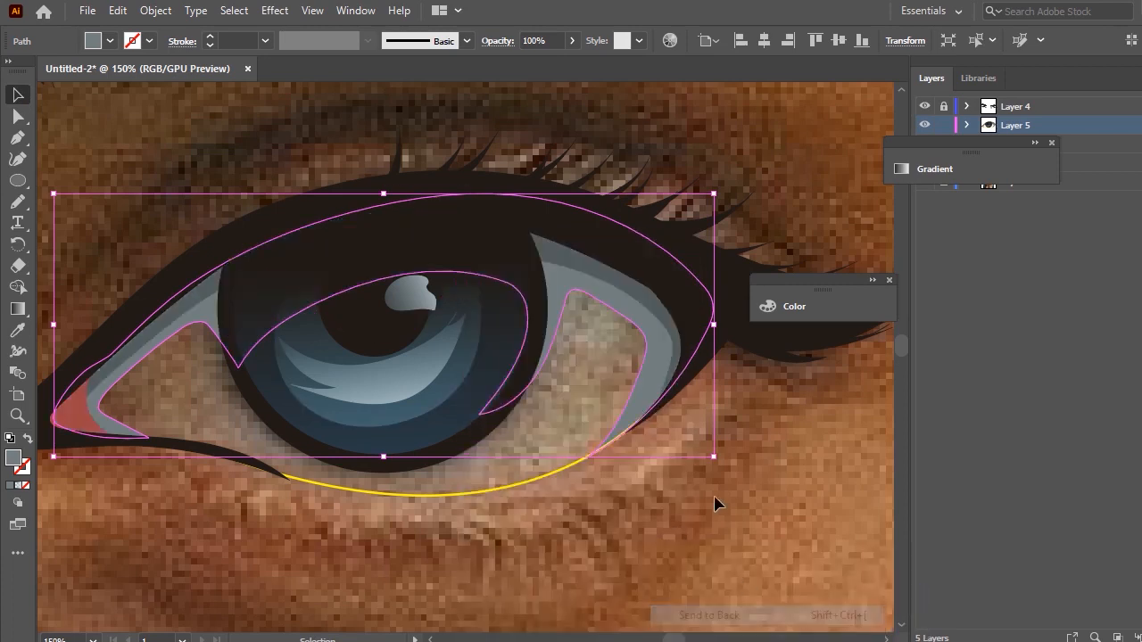
{"action": "left_click", "coordinate": [719, 500]}
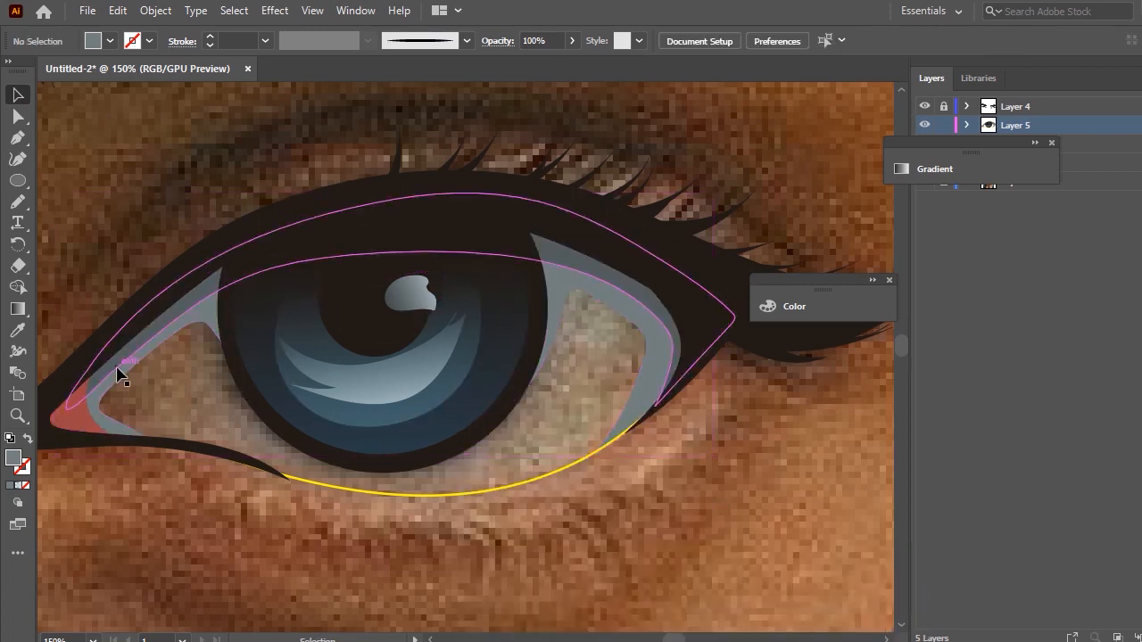
Draw a third shadow outline with the Pencil tool, dipping deeper on both sides of the iris and wrapping around the inner corner.
{"action": "key", "text": "m"}
{"action": "key", "text": "n"}
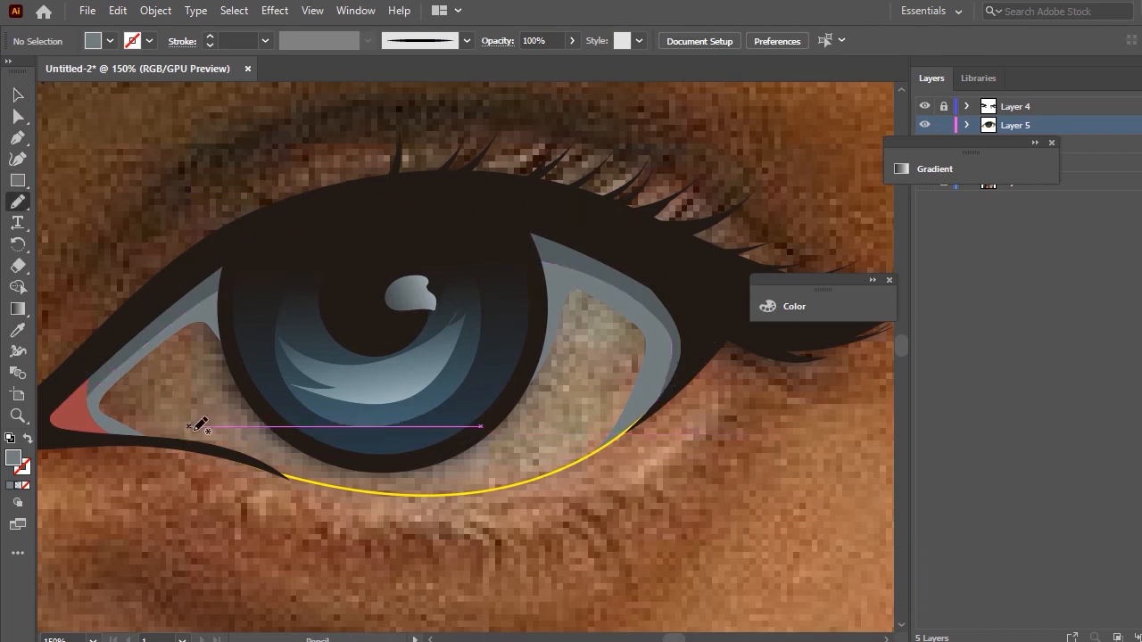
{"action": "mouse_move", "coordinate": [344, 345]}
{"action": "left_mouse_down"}
{"action": "mouse_move", "coordinate": [467, 293]}
{"action": "mouse_move", "coordinate": [497, 380]}
{"action": "left_mouse_up"}
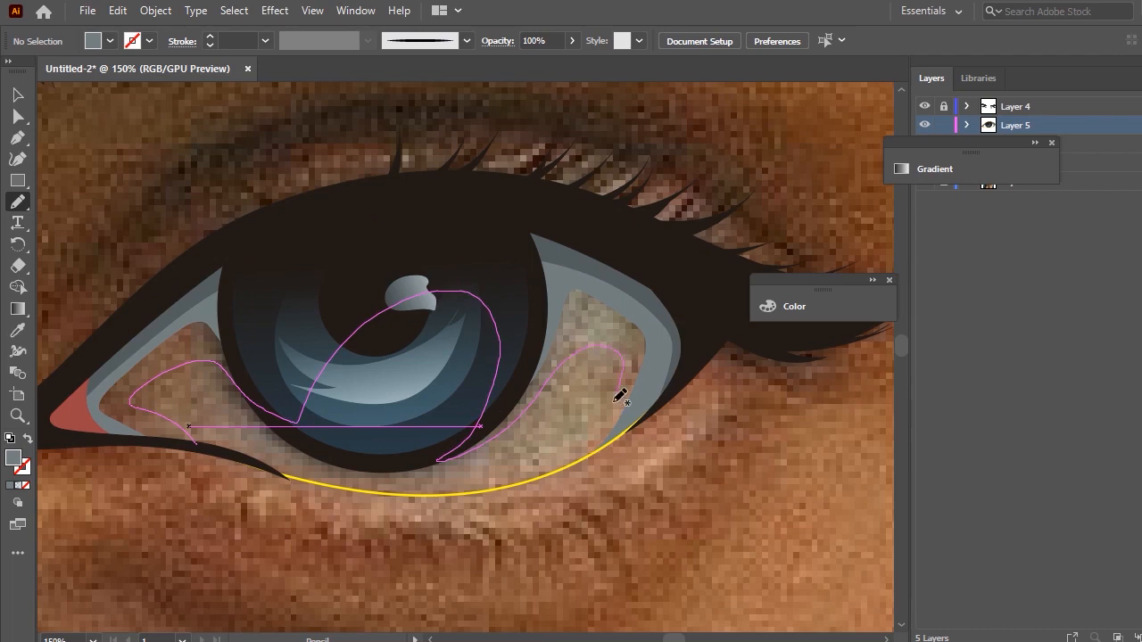
{"action": "mouse_move", "coordinate": [682, 366]}
{"action": "left_mouse_down"}
{"action": "mouse_move", "coordinate": [553, 190]}
{"action": "mouse_move", "coordinate": [374, 191]}
{"action": "mouse_move", "coordinate": [220, 263]}
{"action": "mouse_move", "coordinate": [119, 341]}
{"action": "mouse_move", "coordinate": [69, 410]}
{"action": "left_mouse_up"}
{"action": "left_click_drag", "start_coordinate": [205, 437], "coordinate": [198, 435]}
Fill the third shadow with the second shadow's sampled grey, lightened to 959FA0.
{"action": "left_click", "coordinate": [17, 330]}
{"action": "left_click", "coordinate": [652, 330]}
{"action": "double_click", "coordinate": [14, 458]}
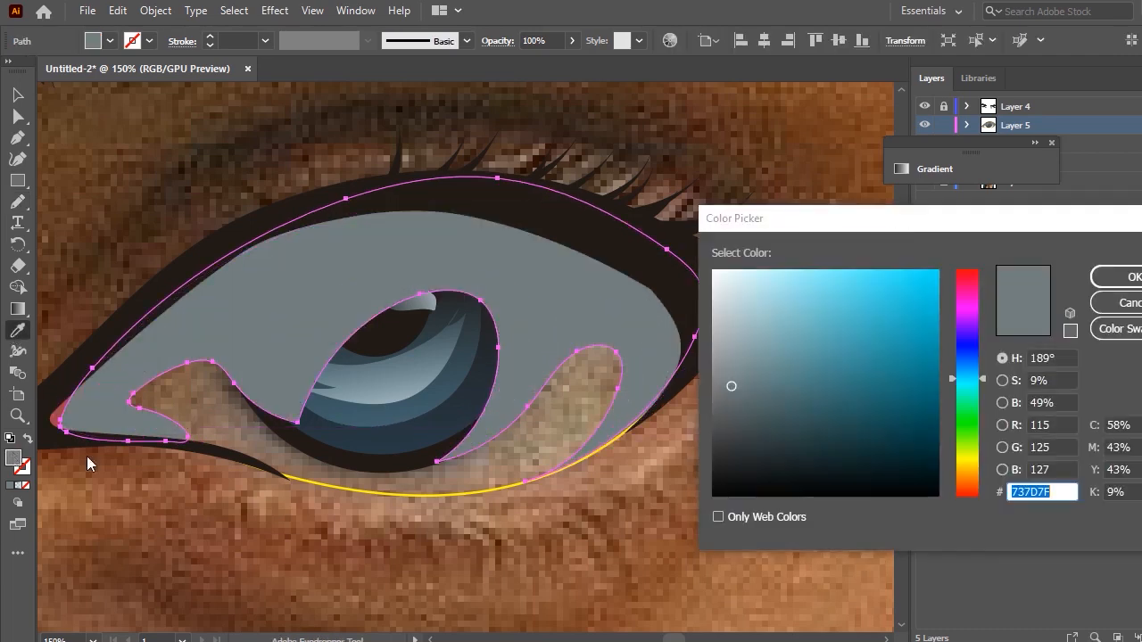
{"action": "left_click_drag", "start_coordinate": [731, 384], "coordinate": [728, 353]}
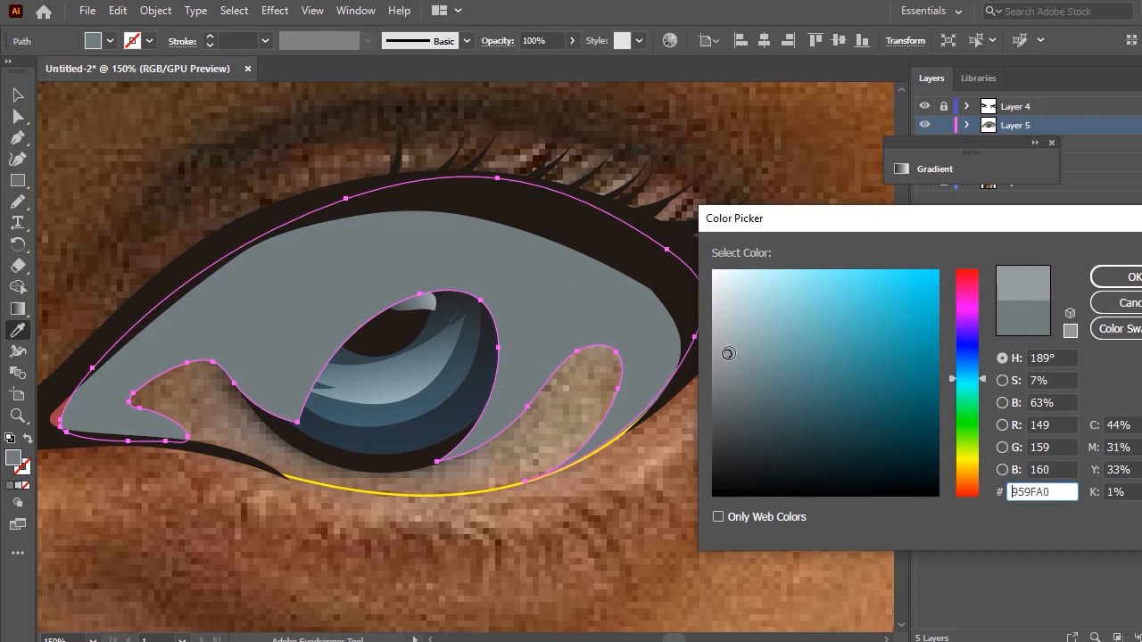
{"action": "left_click", "coordinate": [1115, 277]}
Send the third, lightest shadow to the back, behind the other shadows and the iris, and deselect it.
{"action": "left_click", "coordinate": [18, 95]}
{"action": "right_click", "coordinate": [433, 208]}
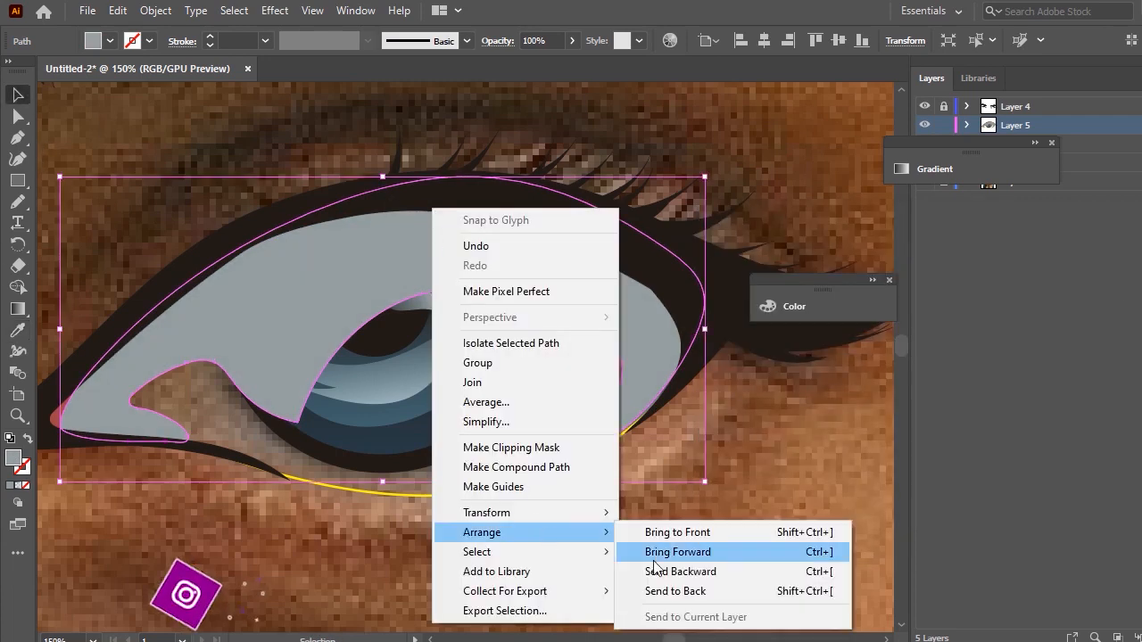
{"action": "left_click", "coordinate": [700, 594]}
{"action": "left_click", "coordinate": [491, 401]}
Redraw the darkest shadow's lower edge with the Pencil tool, dipping beside the iris on the outer side and curving around the inner corner.
{"action": "left_click", "coordinate": [605, 278]}
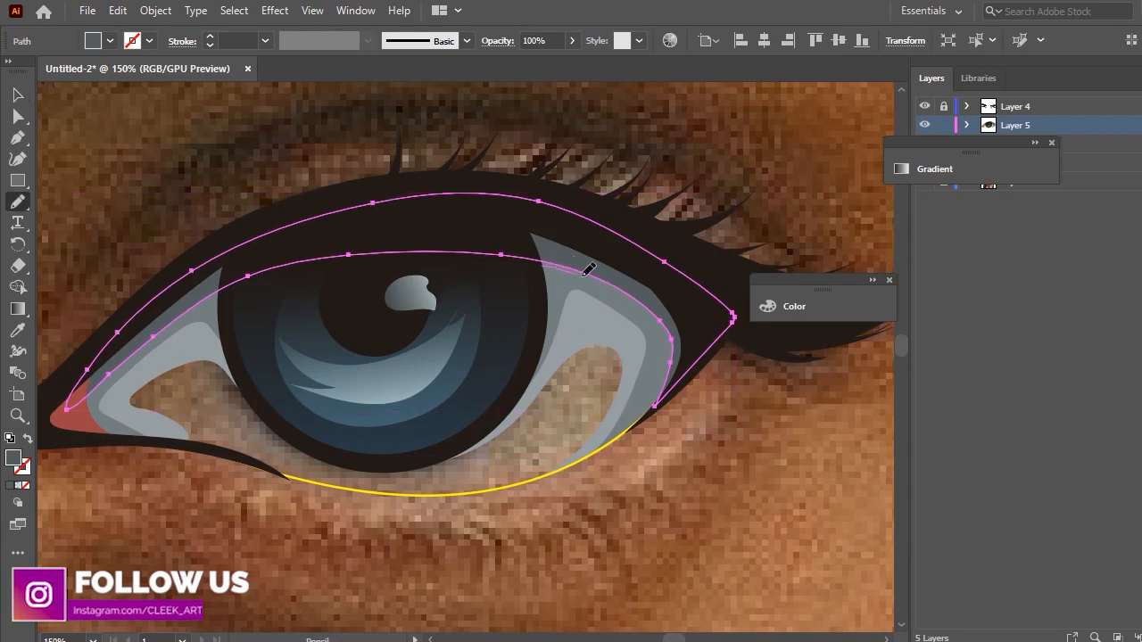
{"action": "left_click_drag", "start_coordinate": [657, 359], "coordinate": [655, 407]}
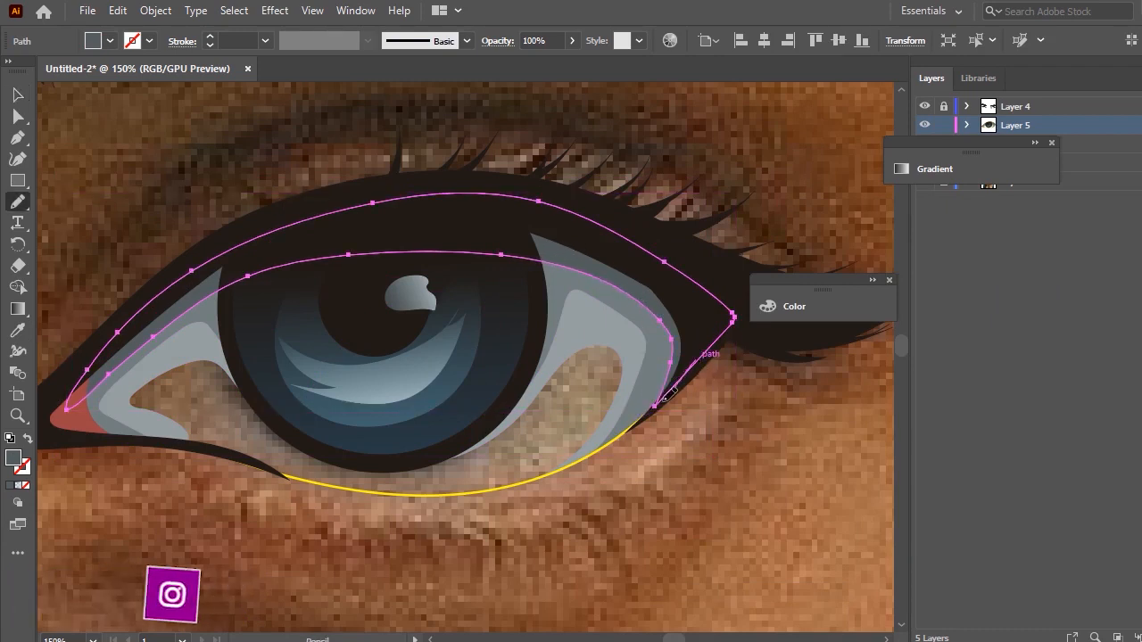
{"action": "mouse_move", "coordinate": [564, 268]}
{"action": "left_mouse_down"}
{"action": "mouse_move", "coordinate": [533, 328]}
{"action": "mouse_move", "coordinate": [507, 259]}
{"action": "left_mouse_up"}
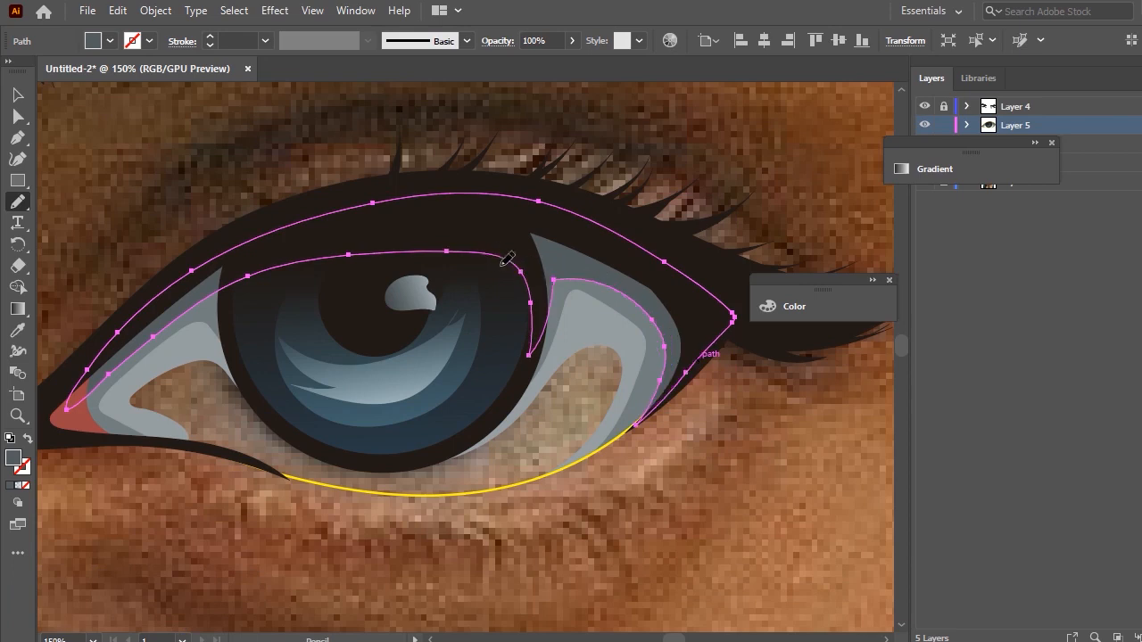
{"action": "mouse_move", "coordinate": [116, 430]}
{"action": "left_mouse_down"}
{"action": "mouse_move", "coordinate": [105, 384]}
{"action": "mouse_move", "coordinate": [95, 399]}
{"action": "mouse_move", "coordinate": [110, 439]}
{"action": "mouse_move", "coordinate": [79, 416]}
{"action": "mouse_move", "coordinate": [103, 353]}
{"action": "left_mouse_up"}
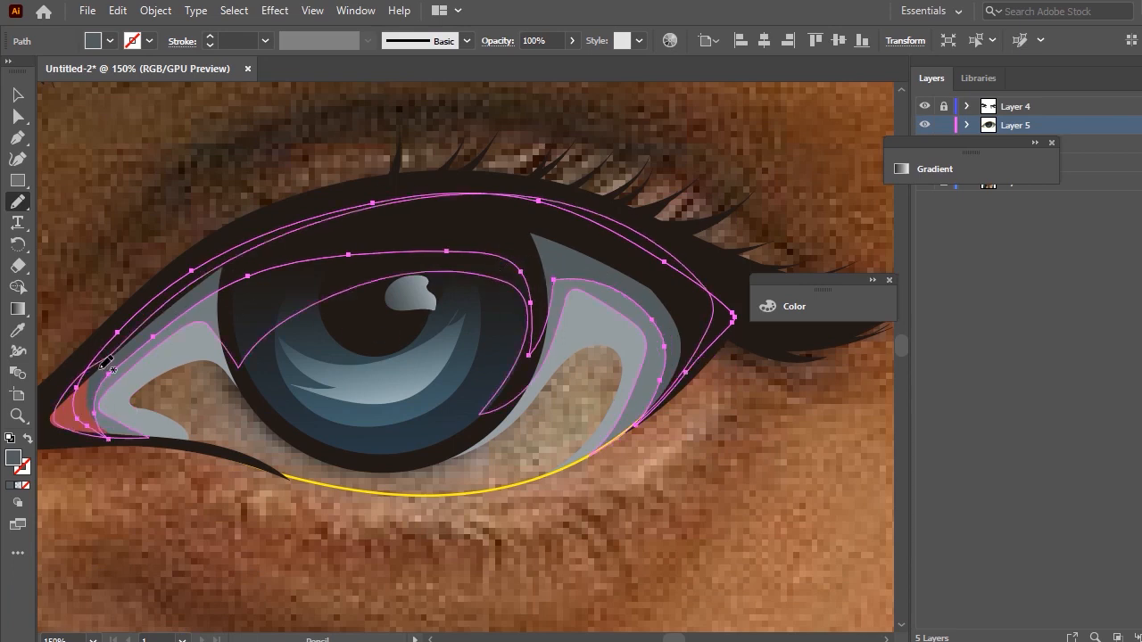
{"action": "left_click", "coordinate": [18, 95]}
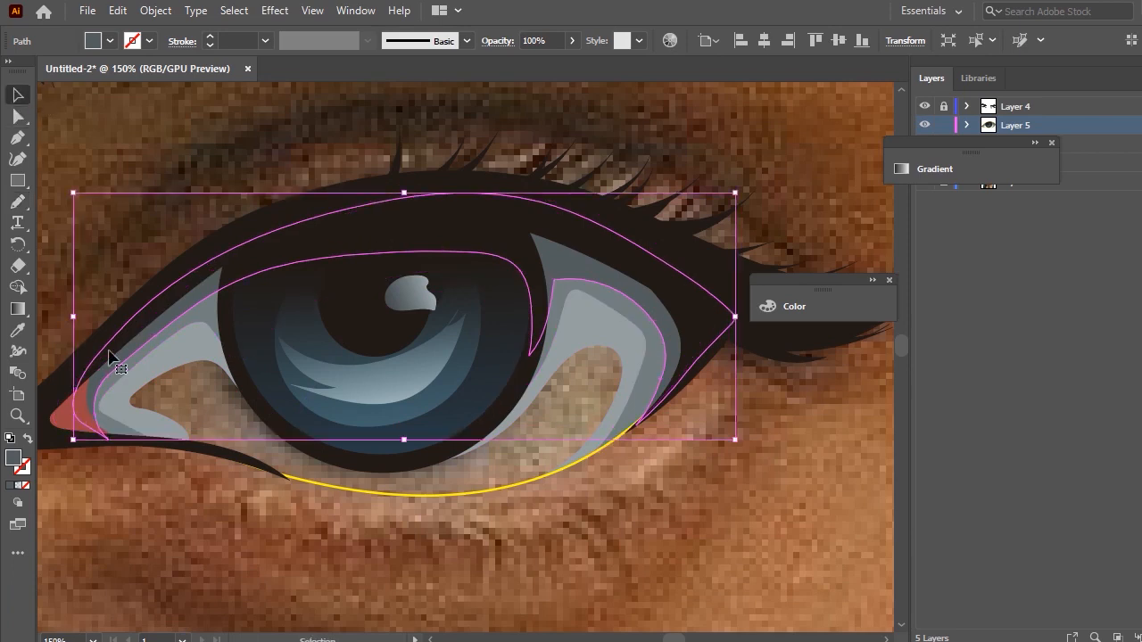
Reshape the lightest shadow near the inner corner with the Pencil tool, extending its lower edge along the lower eyeliner toward the iris.
{"action": "key", "text": "n"}
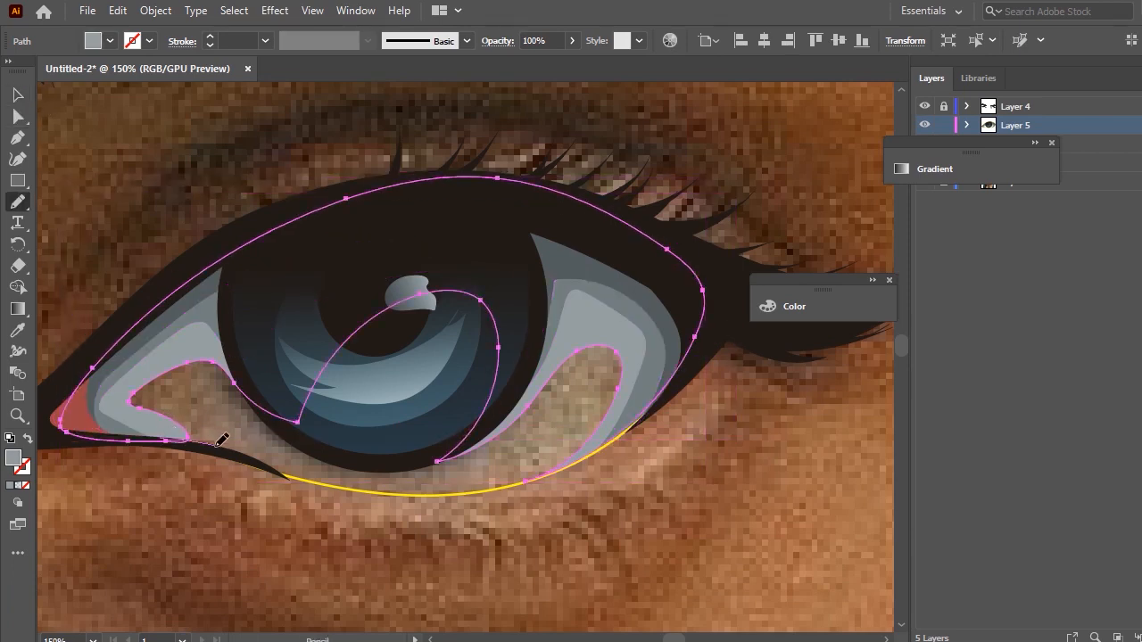
{"action": "left_click_drag", "start_coordinate": [232, 367], "coordinate": [247, 397]}
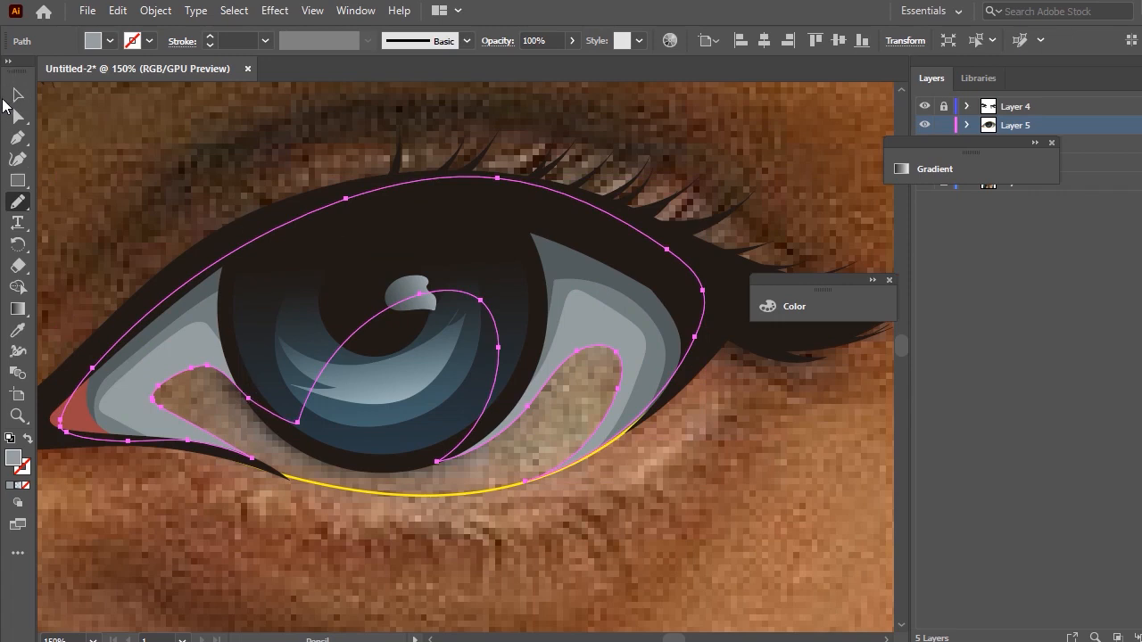
{"action": "left_click", "coordinate": [18, 94]}
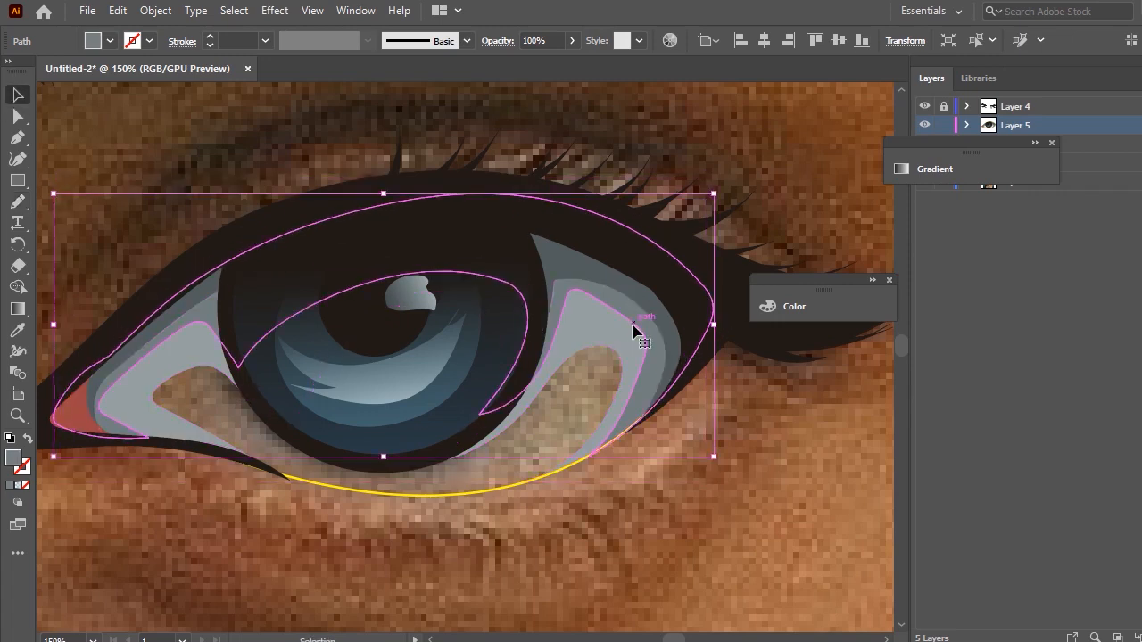
Redraw the middle shadow's edge on the outer side of the iris as a smoother, rounder curve with the Pencil tool.
{"action": "key", "text": "n"}
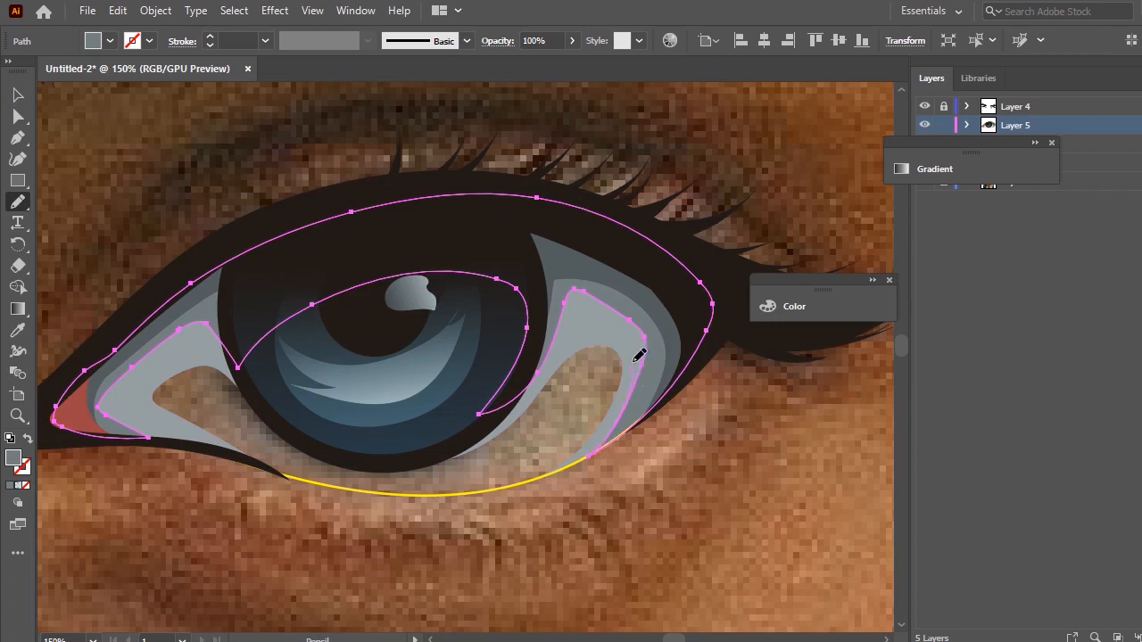
{"action": "mouse_move", "coordinate": [563, 330]}
{"action": "left_mouse_down"}
{"action": "mouse_move", "coordinate": [535, 373]}
{"action": "mouse_move", "coordinate": [589, 326]}
{"action": "left_mouse_up"}
{"action": "key", "text": "ctrl+z"}
{"action": "left_click_drag", "start_coordinate": [634, 383], "coordinate": [637, 377]}
{"action": "left_click_drag", "start_coordinate": [574, 303], "coordinate": [505, 396]}
{"action": "left_click", "coordinate": [19, 95]}
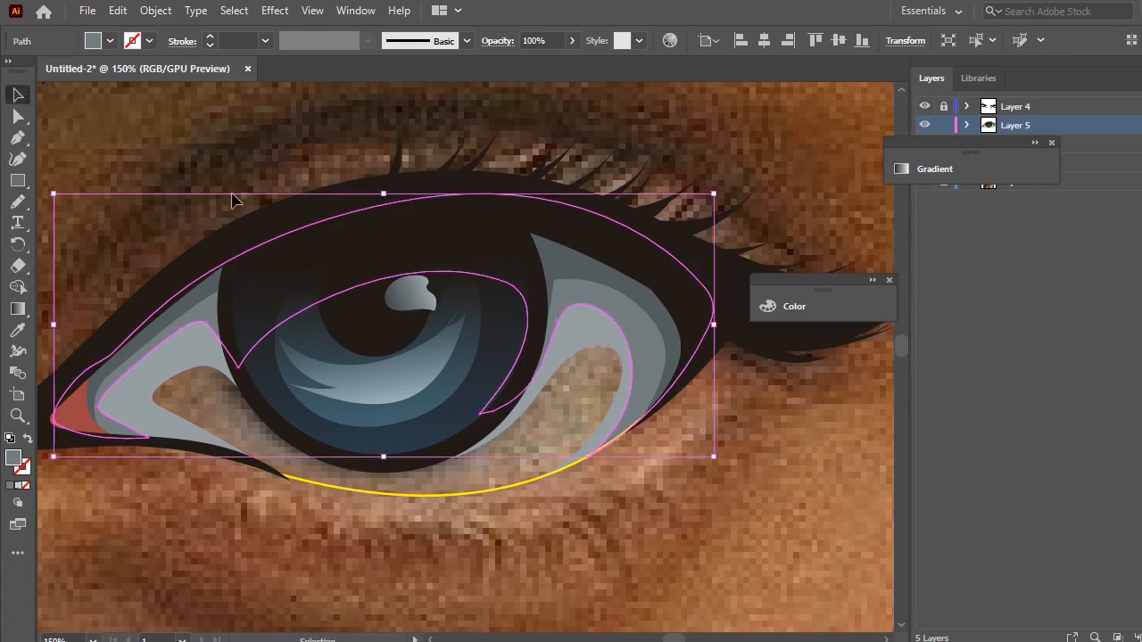
Refine the darkest shadow's curve between the iris and outer corner with the Pencil tool, ending it lower along the lid, and deselect it.
{"action": "key", "text": "n"}
{"action": "mouse_move", "coordinate": [554, 282]}
{"action": "left_mouse_down"}
{"action": "mouse_move", "coordinate": [627, 289]}
{"action": "mouse_move", "coordinate": [665, 367]}
{"action": "mouse_move", "coordinate": [662, 399]}
{"action": "left_mouse_up"}
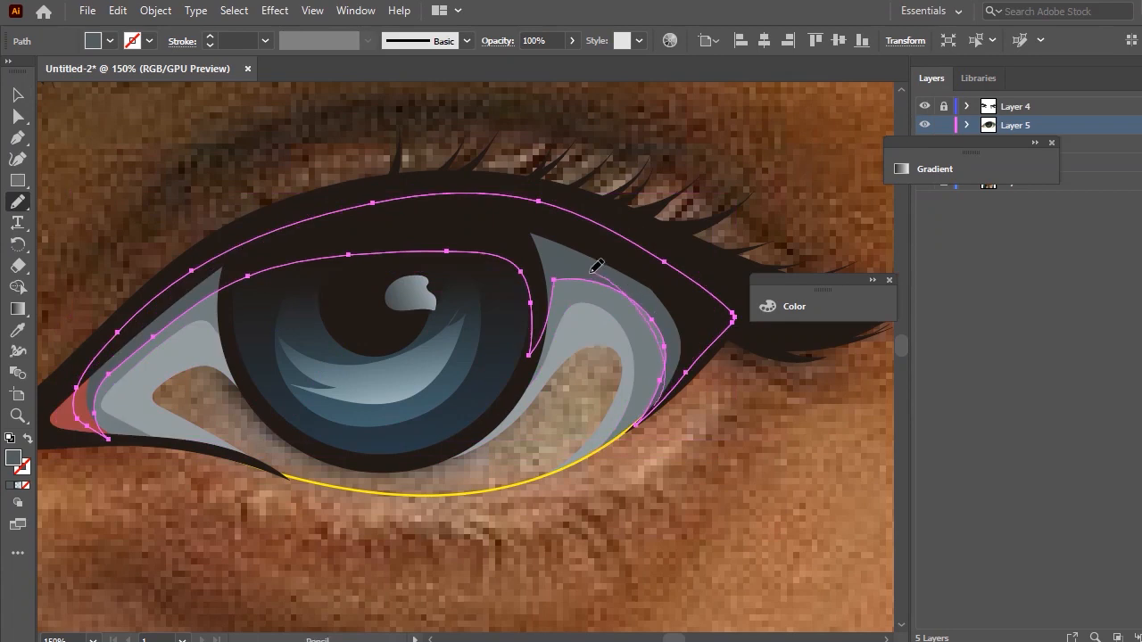
{"action": "left_click_drag", "start_coordinate": [540, 316], "coordinate": [539, 321]}
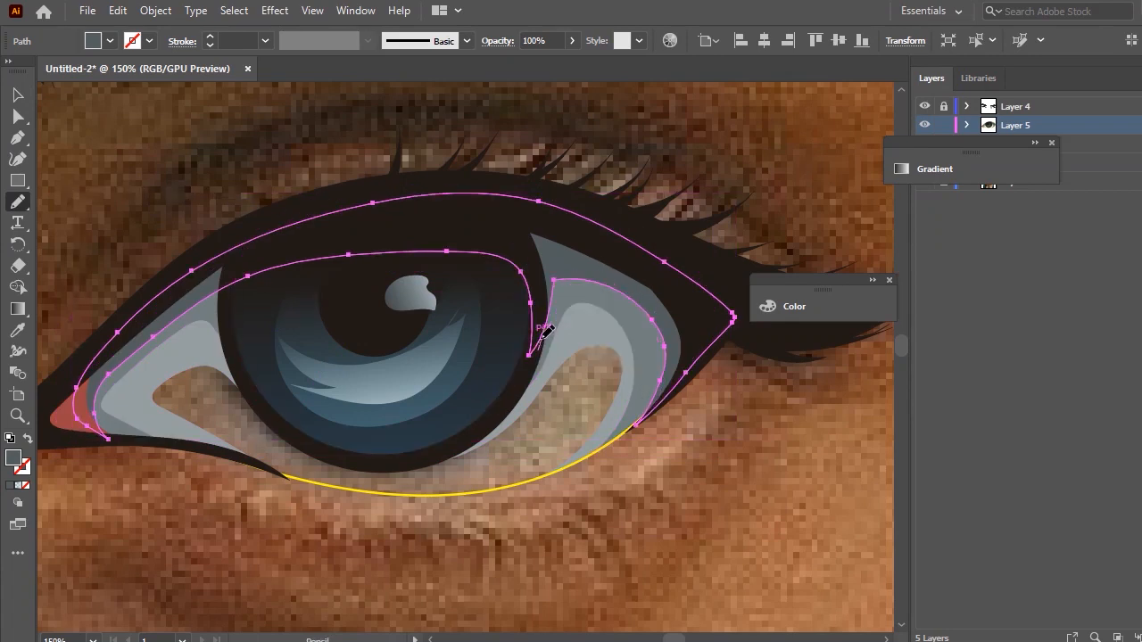
{"action": "left_click_drag", "start_coordinate": [633, 421], "coordinate": [684, 373]}
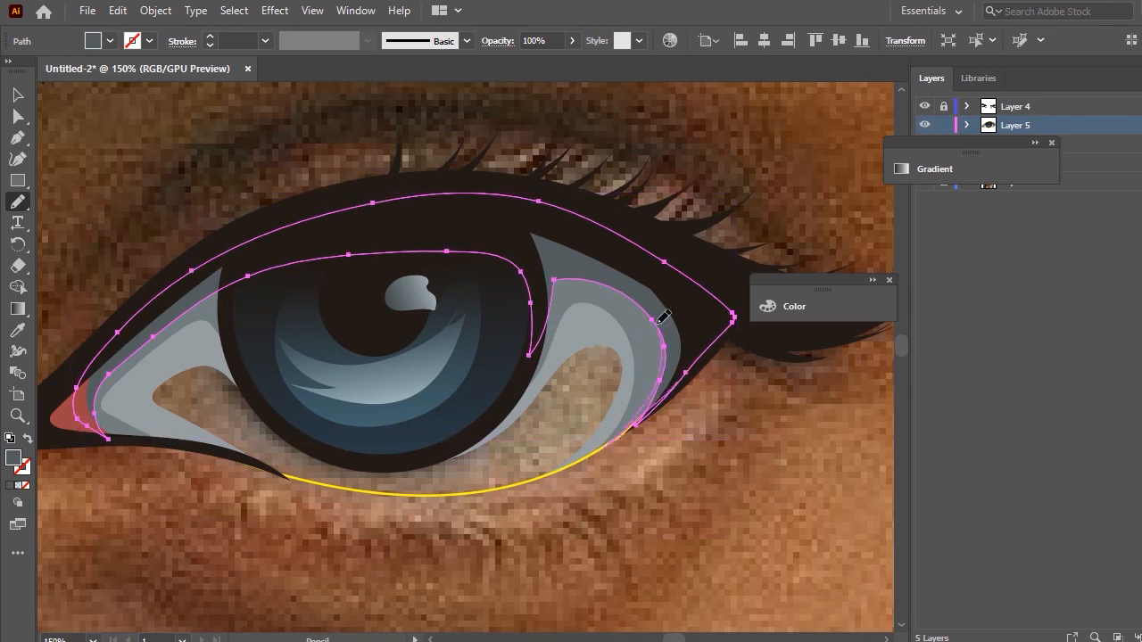
{"action": "left_click_drag", "start_coordinate": [541, 303], "coordinate": [521, 278]}
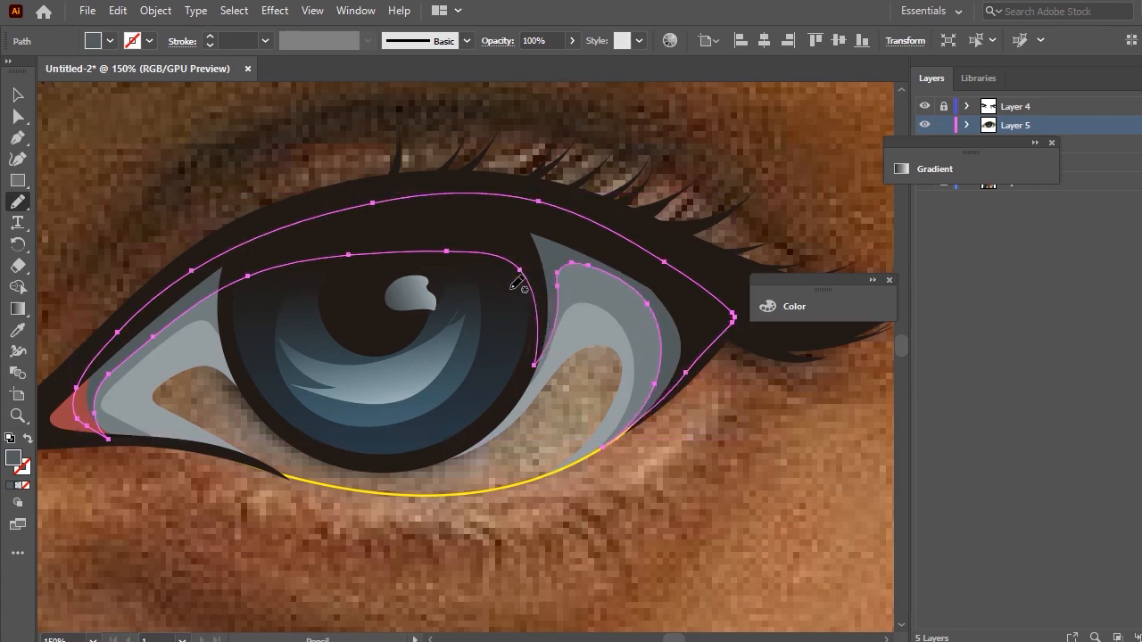
{"action": "left_click", "coordinate": [17, 95]}
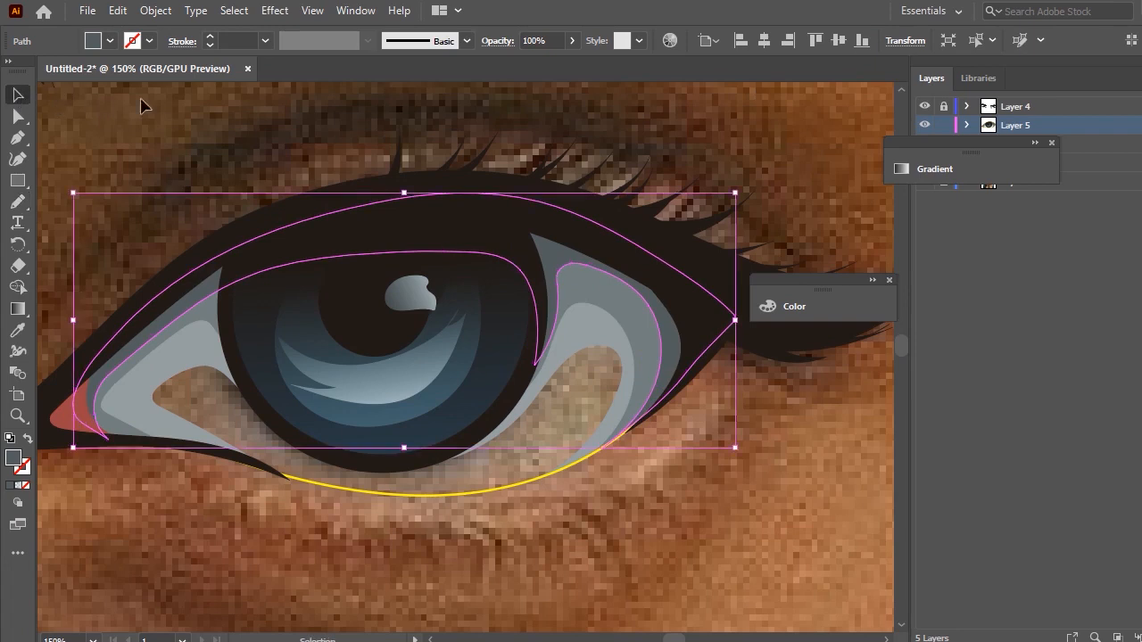
{"action": "left_click", "coordinate": [143, 105]}
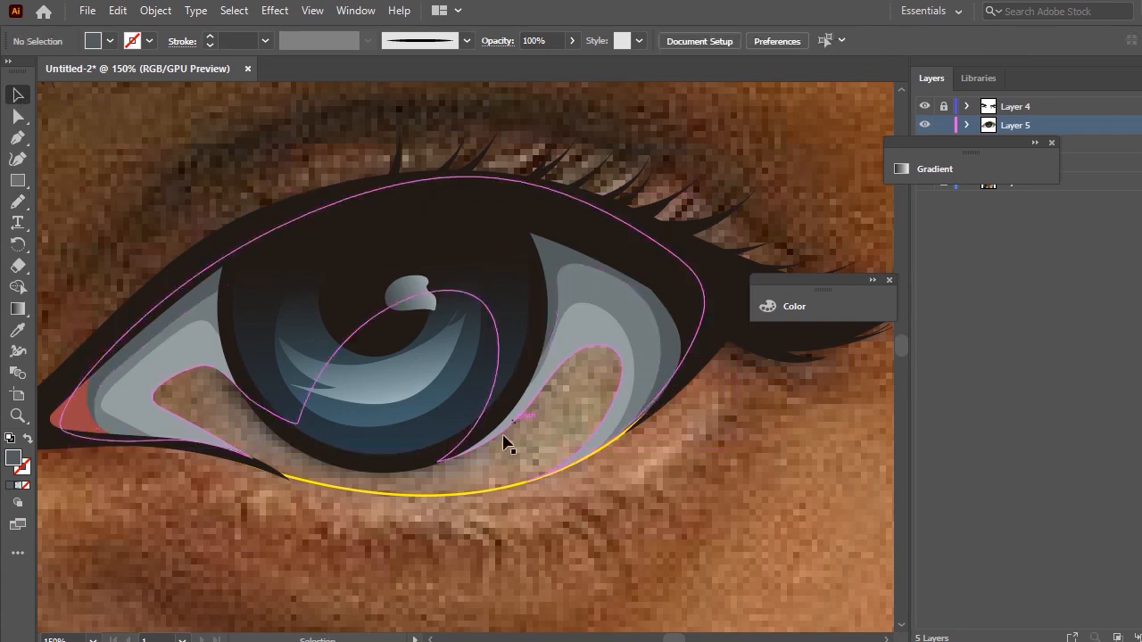
Fill the yellow-outlined eye-white shape with the lightest shadow's sampled grey, lightened to a pale grey.
{"action": "left_click", "coordinate": [491, 491]}
{"action": "key", "text": "i"}
{"action": "left_click", "coordinate": [101, 386]}
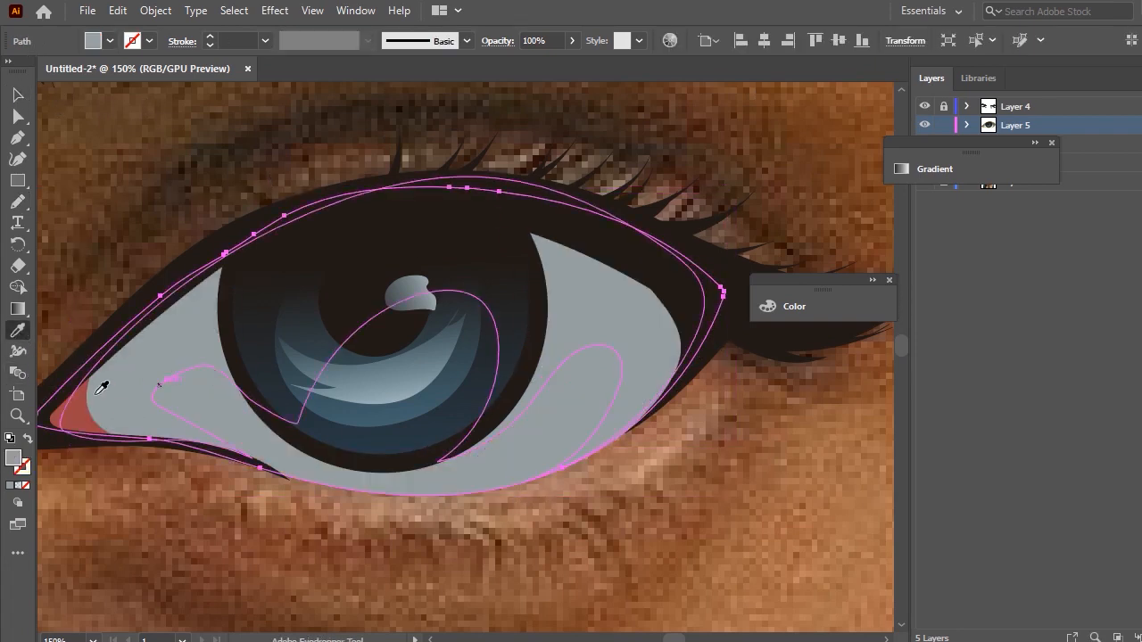
{"action": "double_click", "coordinate": [14, 458]}
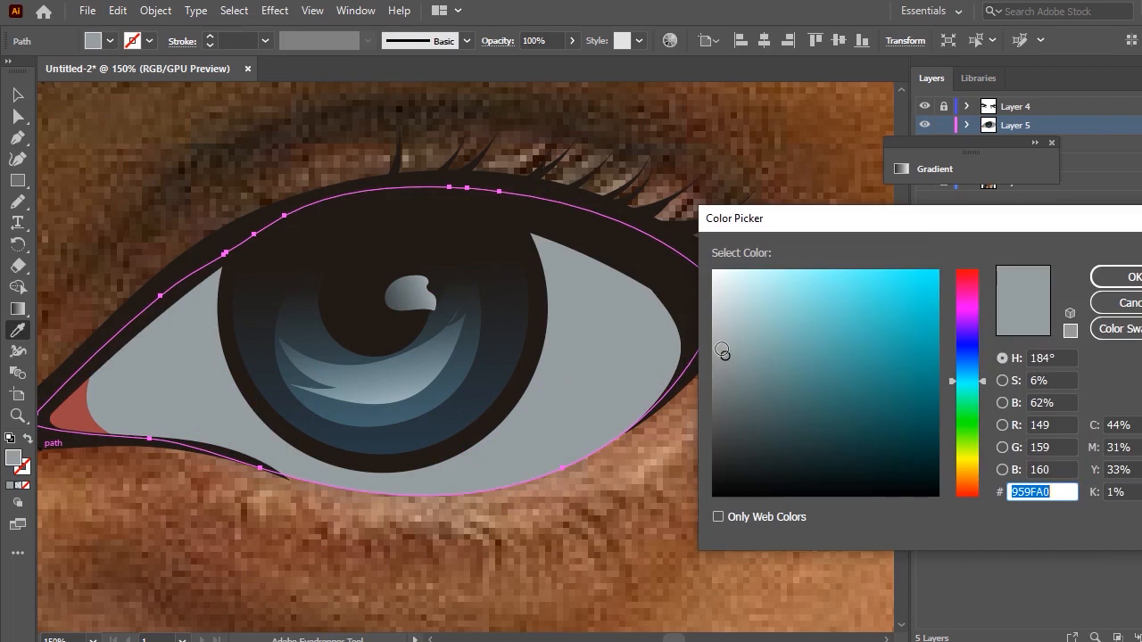
{"action": "left_click_drag", "start_coordinate": [725, 353], "coordinate": [720, 324]}
{"action": "left_click", "coordinate": [1113, 273]}
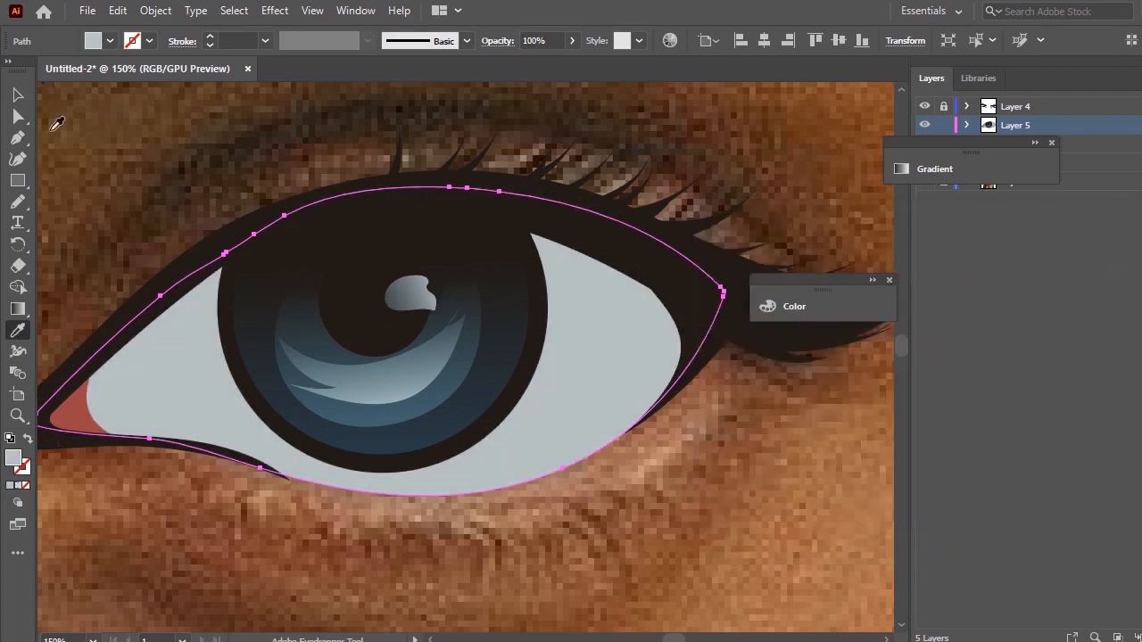
Send the pale grey eye-white shape to the back, behind all the shadows, and deselect it.
{"action": "left_click", "coordinate": [17, 94]}
{"action": "right_click", "coordinate": [681, 382]}
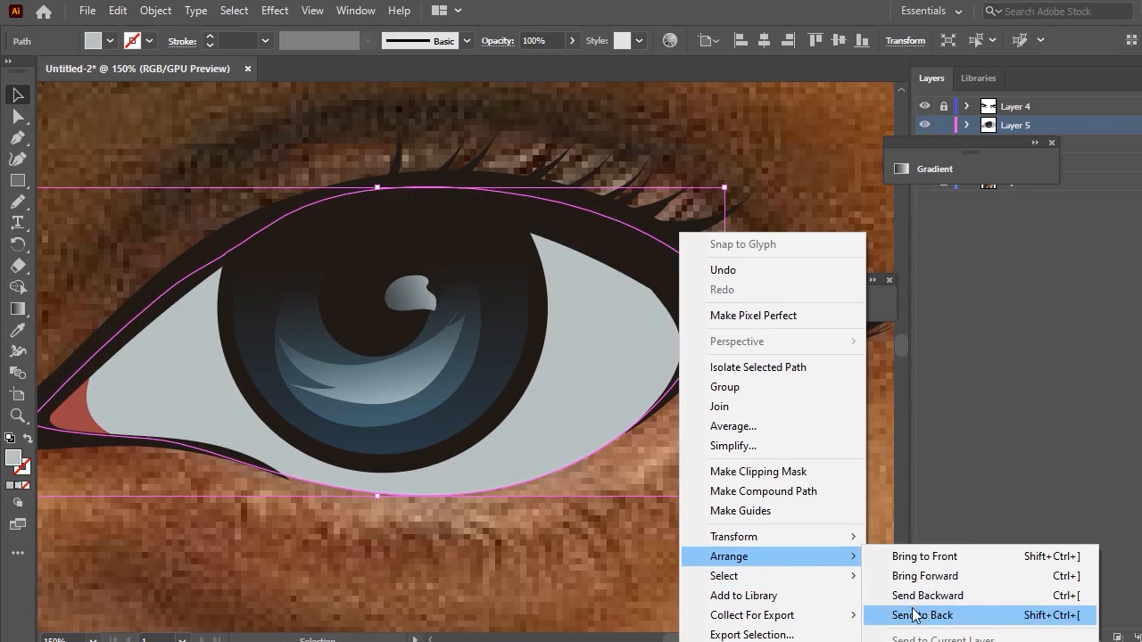
{"action": "left_click", "coordinate": [919, 615]}
{"action": "left_click", "coordinate": [806, 529]}
Lighten the fill of the lightest shadow so it blends closer to the eye white.
{"action": "left_click", "coordinate": [625, 314]}
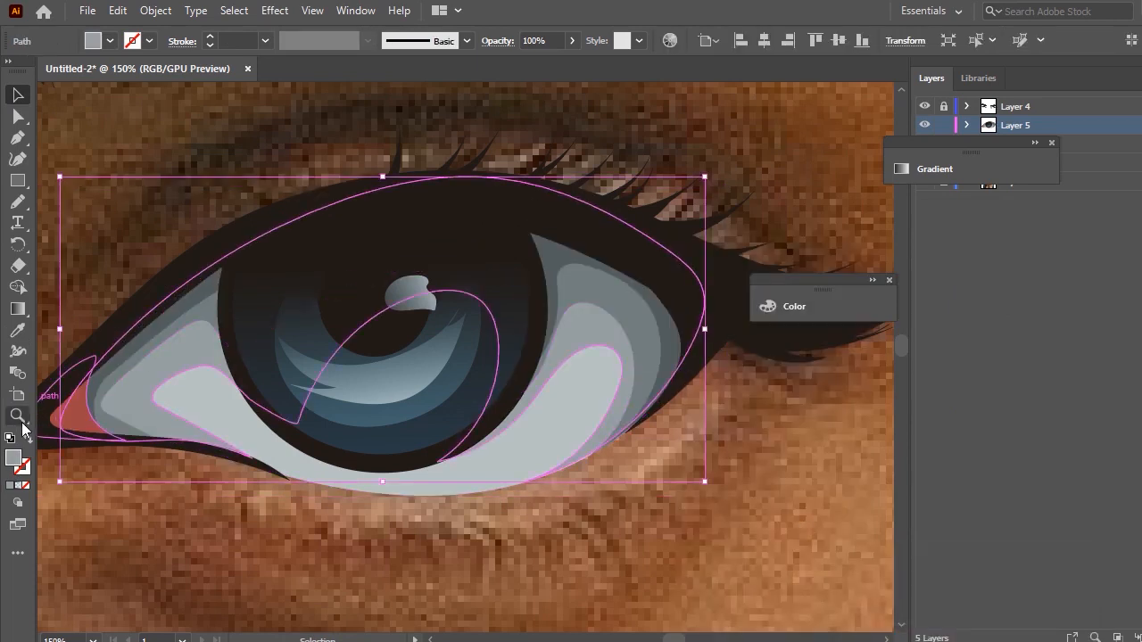
{"action": "double_click", "coordinate": [15, 461]}
{"action": "left_click_drag", "start_coordinate": [727, 353], "coordinate": [722, 339]}
{"action": "left_click", "coordinate": [1115, 276]}
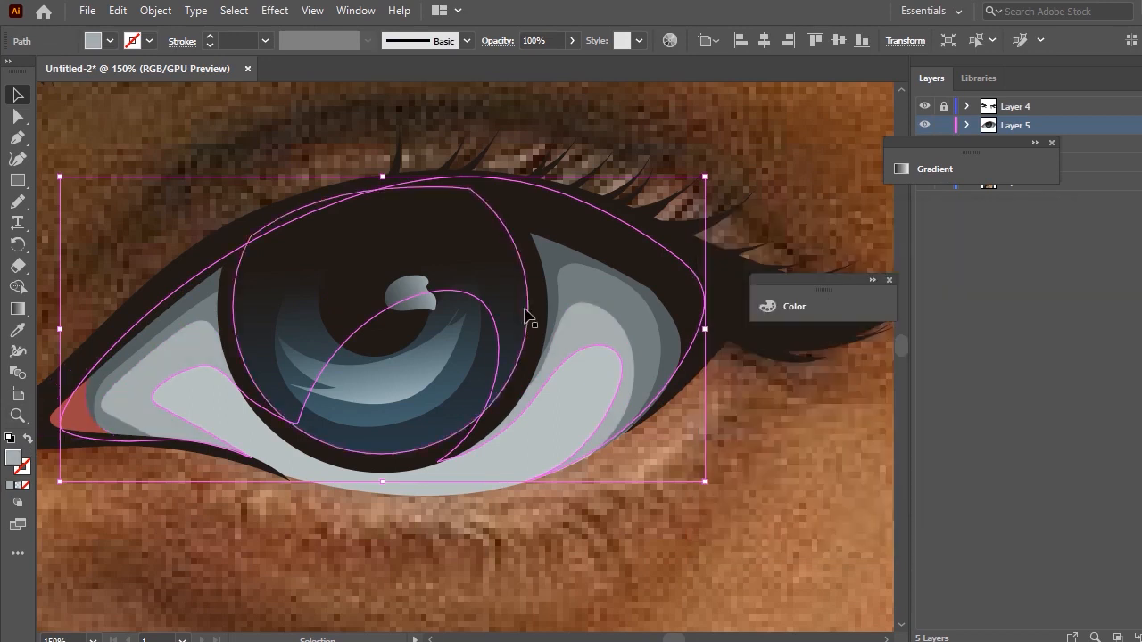
Lighten the middle shadow's fill to 7E8889.
{"action": "left_click", "coordinate": [630, 301]}
{"action": "double_click", "coordinate": [14, 462]}
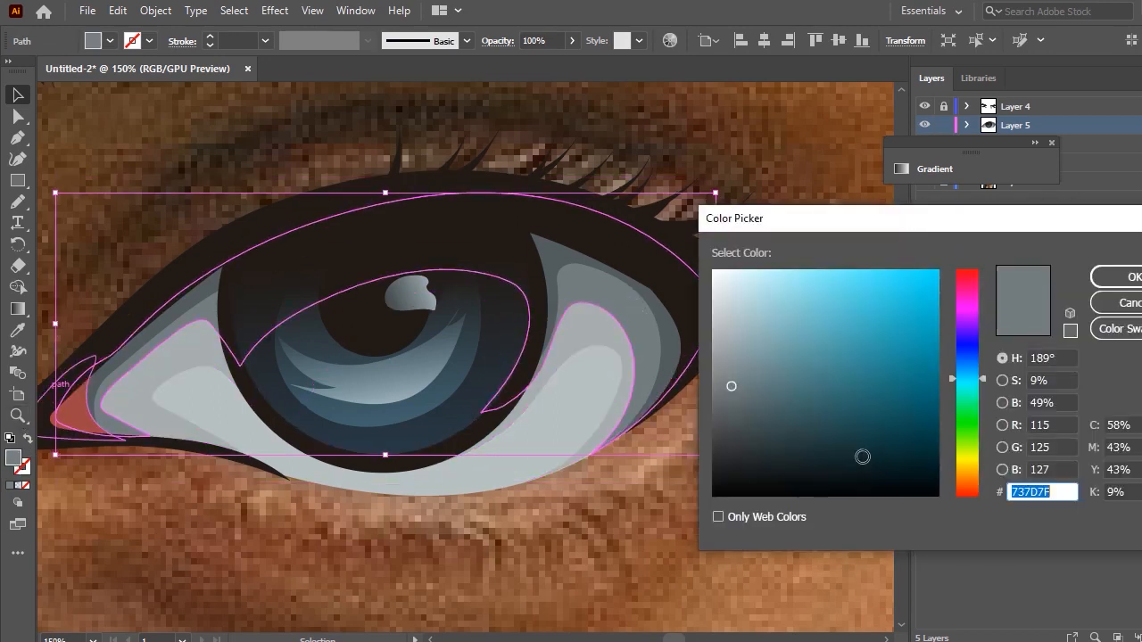
{"action": "left_click_drag", "start_coordinate": [734, 386], "coordinate": [729, 374]}
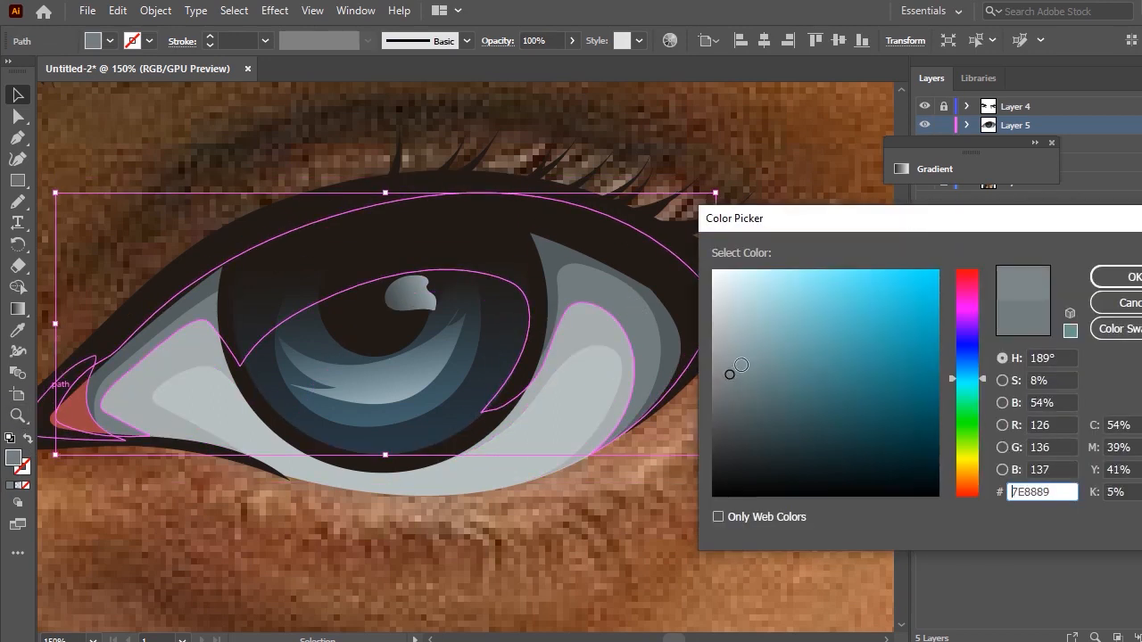
{"action": "left_click", "coordinate": [1115, 276]}
Lighten the darkest shadow's grey fill slightly.
{"action": "left_click", "coordinate": [560, 266]}
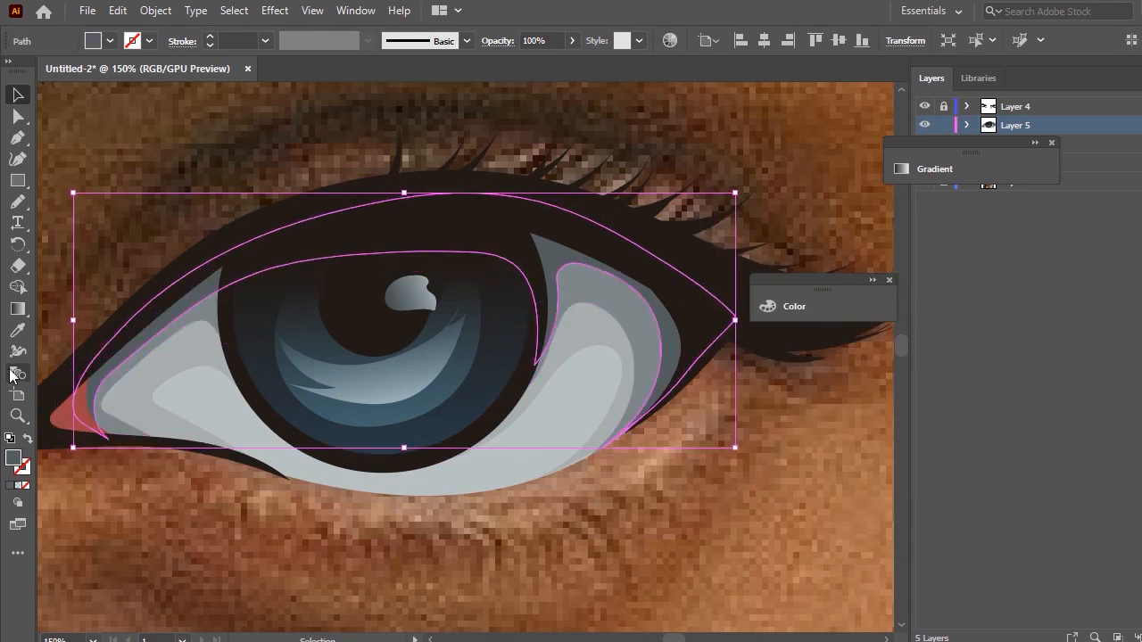
{"action": "double_click", "coordinate": [15, 462]}
{"action": "left_click_drag", "start_coordinate": [734, 413], "coordinate": [731, 393]}
{"action": "key", "text": "Return"}
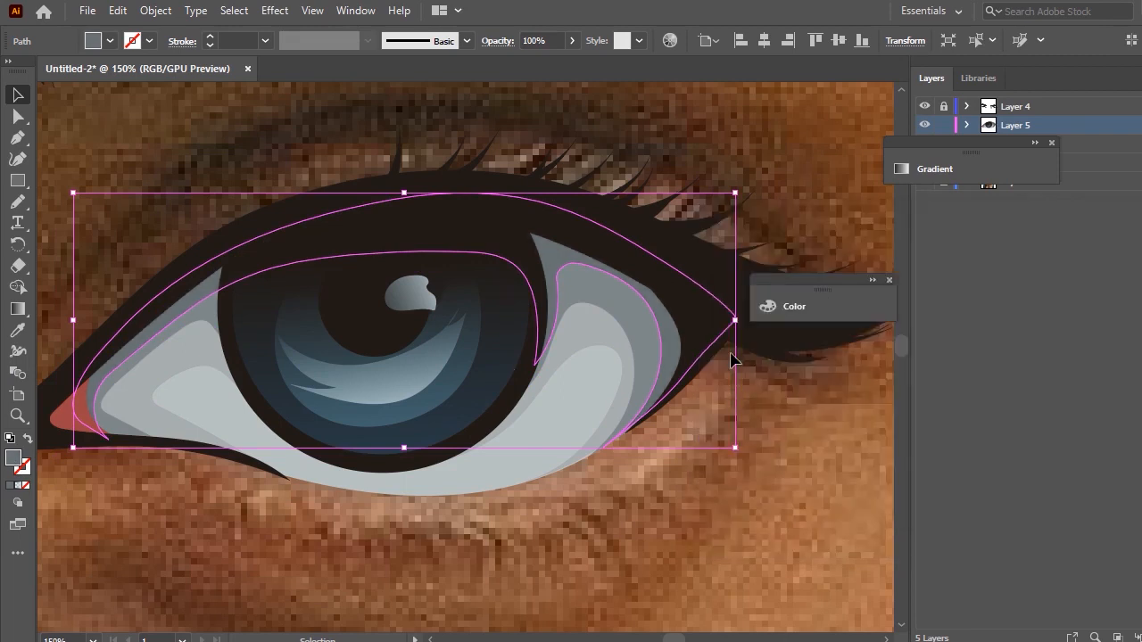
Redraw the darkest shadow's lower edge beside the outer corner with the Pencil tool, deselect it, and check the eye against the whole face.
{"action": "key", "text": "n"}
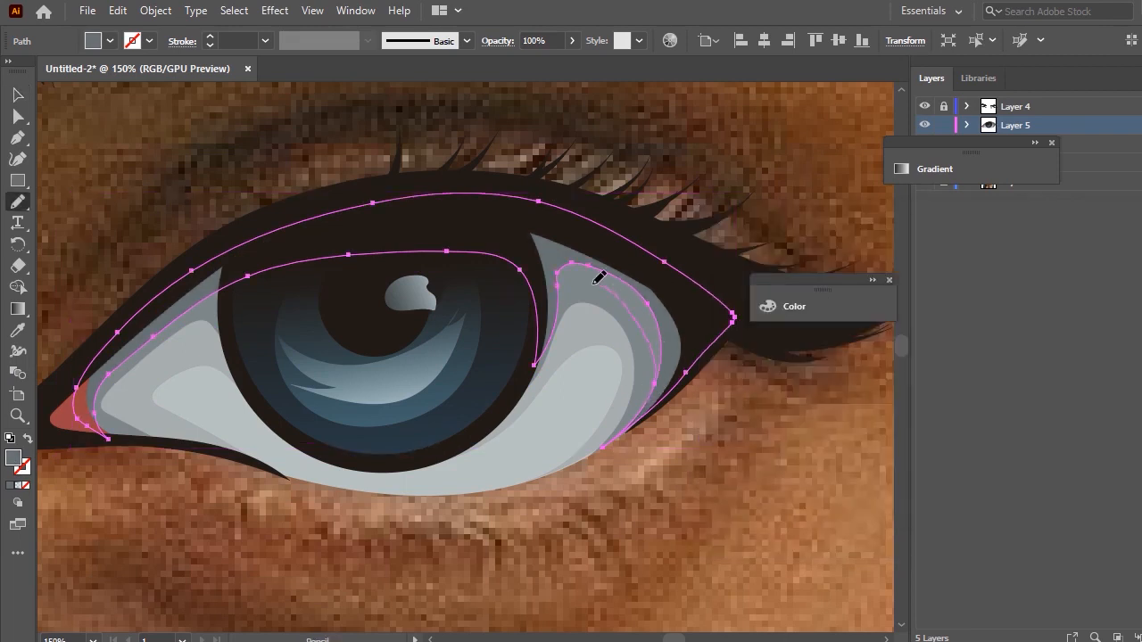
{"action": "mouse_move", "coordinate": [595, 282]}
{"action": "left_mouse_down"}
{"action": "mouse_move", "coordinate": [564, 291]}
{"action": "mouse_move", "coordinate": [558, 319]}
{"action": "left_mouse_up"}
{"action": "key", "text": "ctrl+minus"}
{"action": "key", "text": "ctrl+minus"}
{"action": "key", "text": "ctrl+minus"}
{"action": "key", "text": "ctrl+minus"}
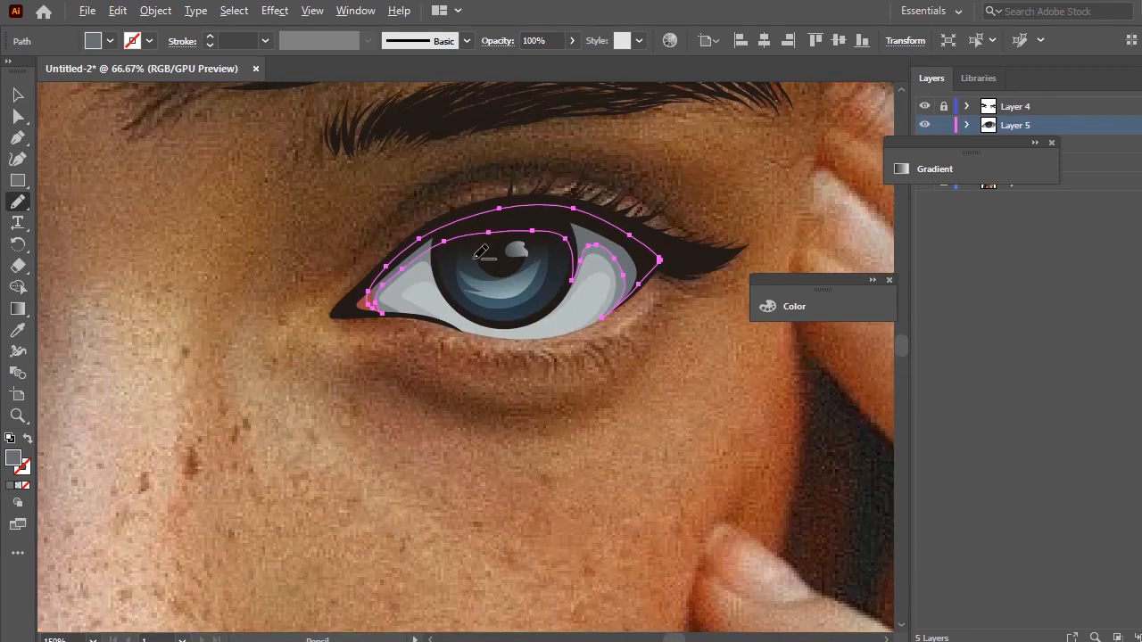
{"action": "key", "text": "v"}
{"action": "left_click", "coordinate": [505, 256]}
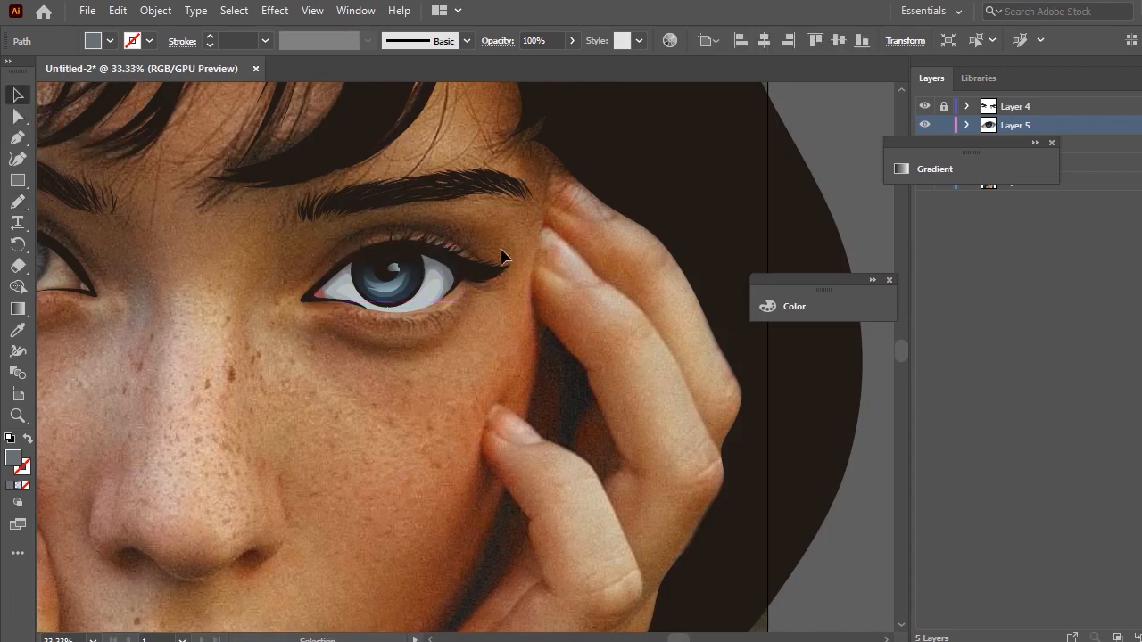
{"action": "scroll", "coordinate": [500, 254], "scroll_direction": "down", "scroll_amount": 1}
{"action": "scroll", "coordinate": [464, 240], "scroll_direction": "up", "scroll_amount": 4}
{"action": "scroll", "coordinate": [386, 345], "scroll_direction": "up", "scroll_amount": 1}
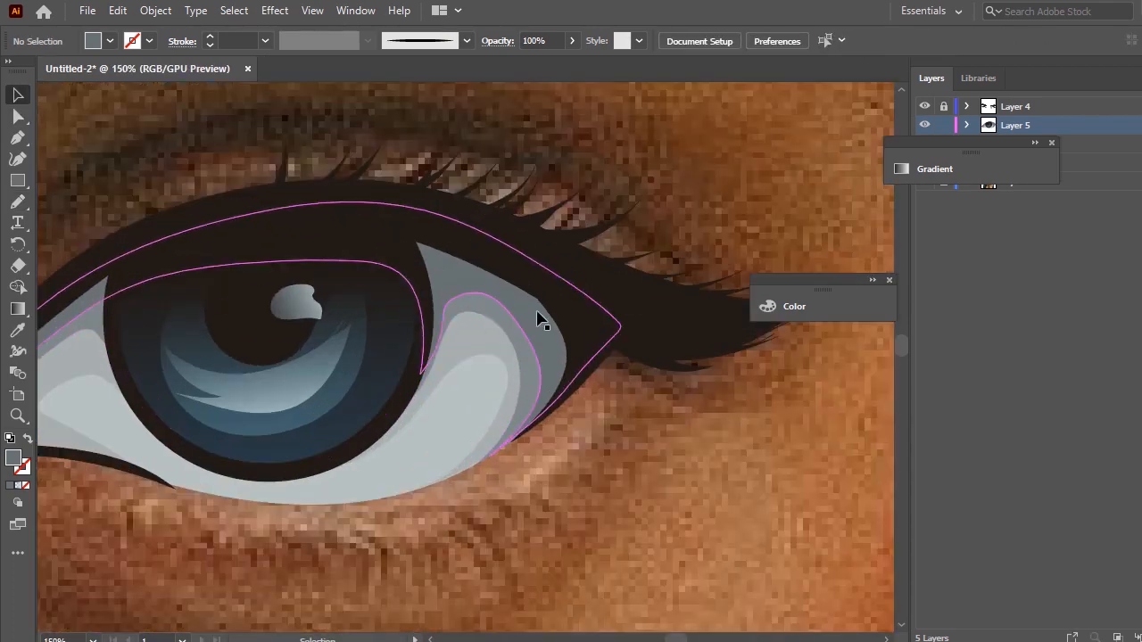
Redraw the darkest shadow's inner edge near the outer corner with the Pencil tool, deselect it, and check both eyes.
{"action": "left_click", "coordinate": [538, 316]}
{"action": "key", "text": "n"}
{"action": "mouse_move", "coordinate": [549, 364]}
{"action": "left_mouse_down"}
{"action": "mouse_move", "coordinate": [461, 276]}
{"action": "mouse_move", "coordinate": [435, 346]}
{"action": "left_mouse_up"}
{"action": "key", "text": "ctrl+z"}
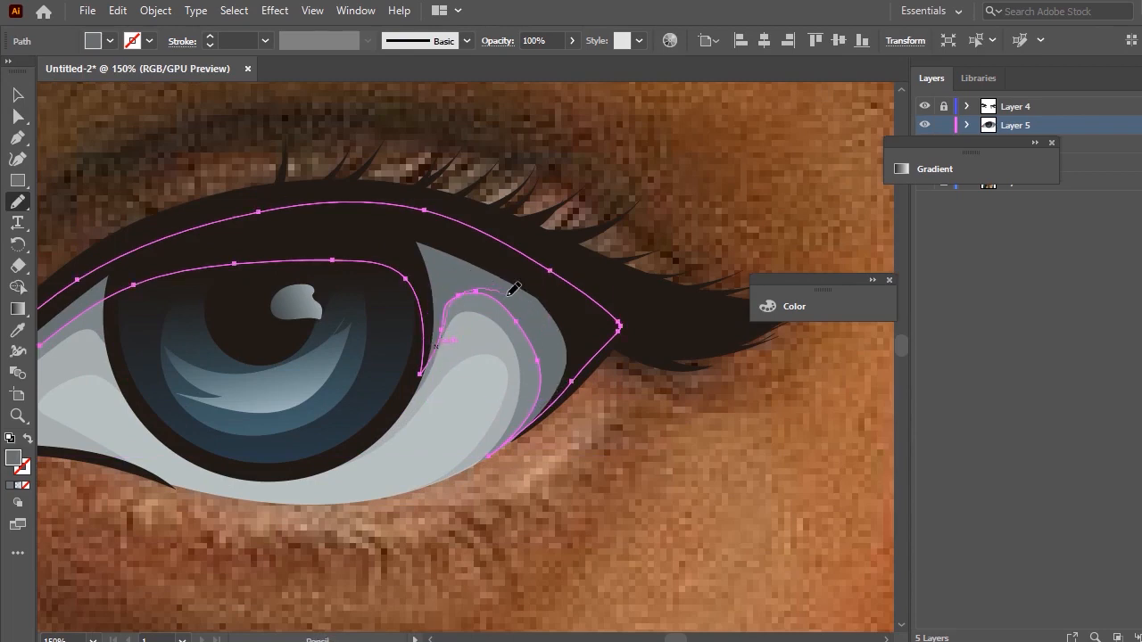
{"action": "left_click_drag", "start_coordinate": [547, 364], "coordinate": [550, 385]}
{"action": "mouse_move", "coordinate": [502, 290]}
{"action": "left_mouse_down"}
{"action": "mouse_move", "coordinate": [454, 296]}
{"action": "mouse_move", "coordinate": [443, 335]}
{"action": "left_mouse_up"}
{"action": "scroll", "coordinate": [711, 109], "scroll_direction": "down", "scroll_amount": 5}
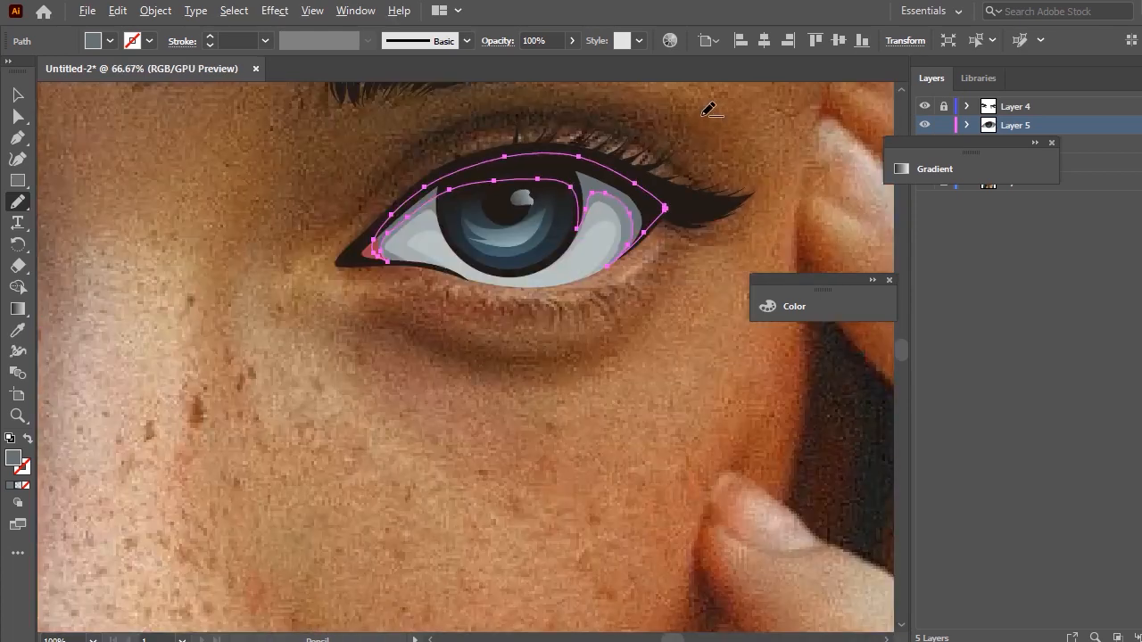
{"action": "key", "text": "v"}
{"action": "left_click", "coordinate": [401, 241]}
{"action": "scroll", "coordinate": [400, 241], "scroll_direction": "up", "scroll_amount": 4}
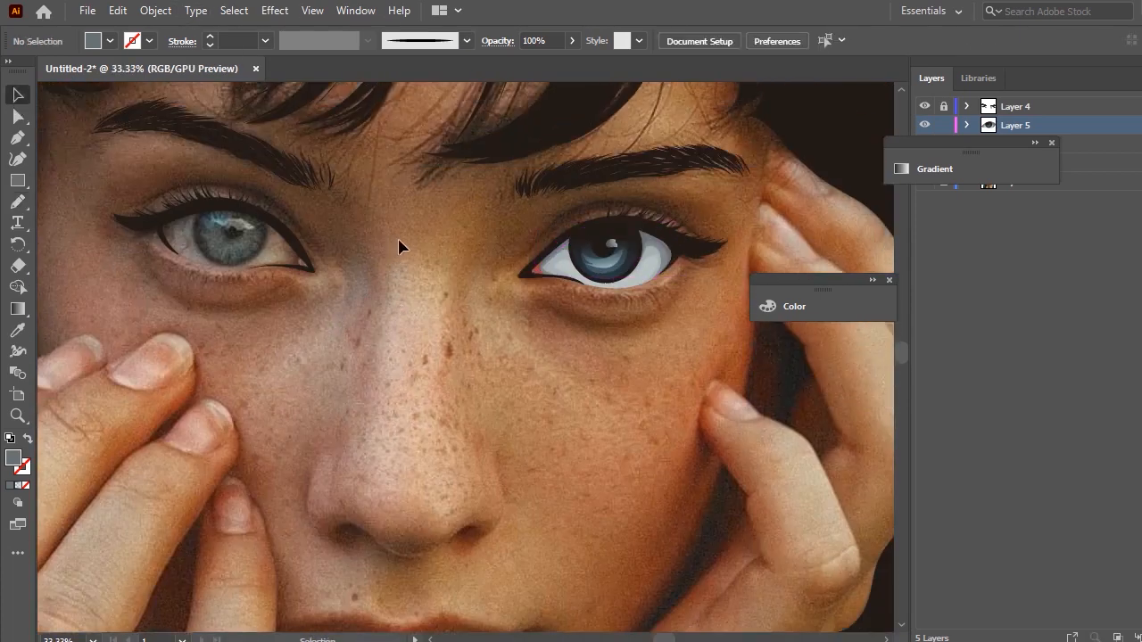
{"action": "scroll", "coordinate": [416, 230], "scroll_direction": "down", "scroll_amount": 1}
{"action": "scroll", "coordinate": [239, 257], "scroll_direction": "up", "scroll_amount": 1}
Reshape the eyeliner's lower tail and its edge around the red inner corner with the Pencil tool, and deselect it.
{"action": "scroll", "coordinate": [591, 313], "scroll_direction": "up", "scroll_amount": 5}
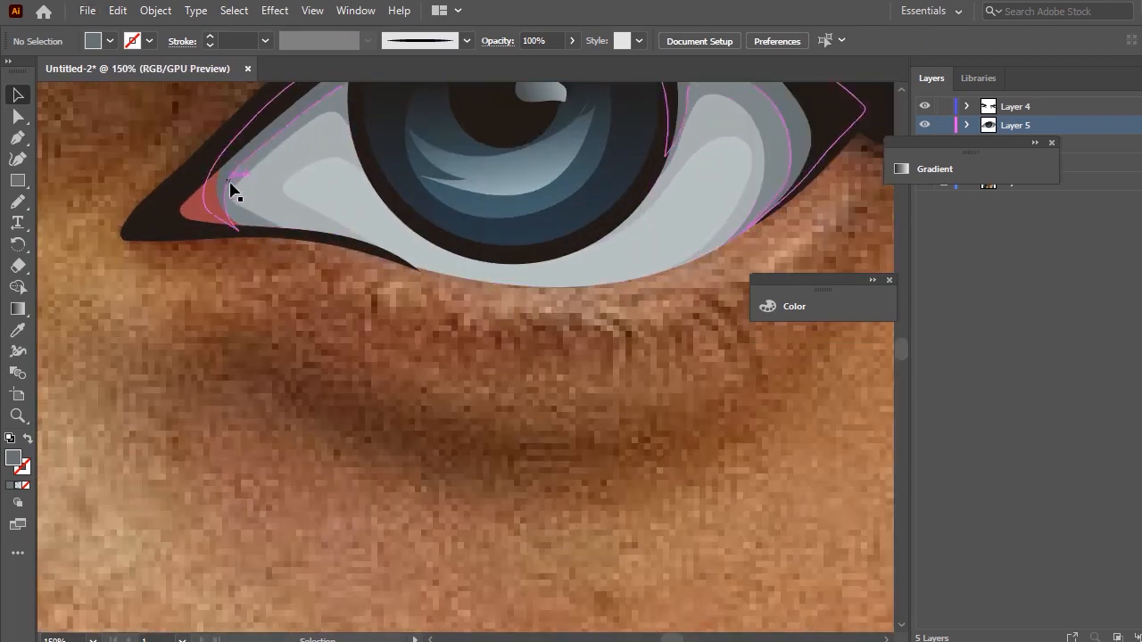
{"action": "left_click", "coordinate": [312, 245]}
{"action": "key", "text": "n"}
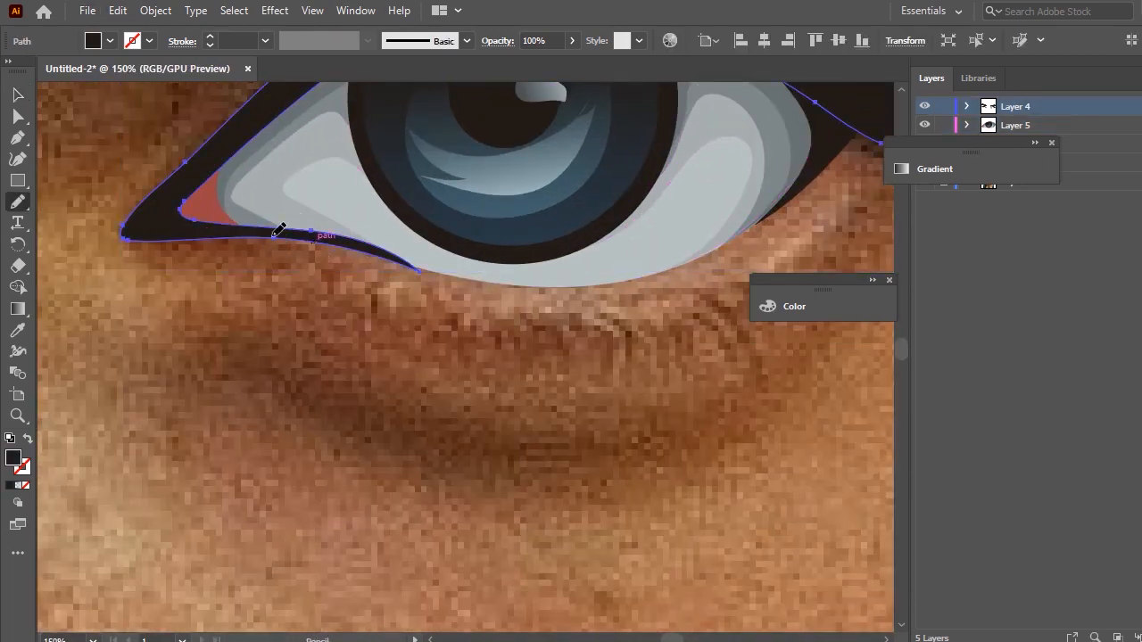
{"action": "left_click_drag", "start_coordinate": [336, 228], "coordinate": [294, 231]}
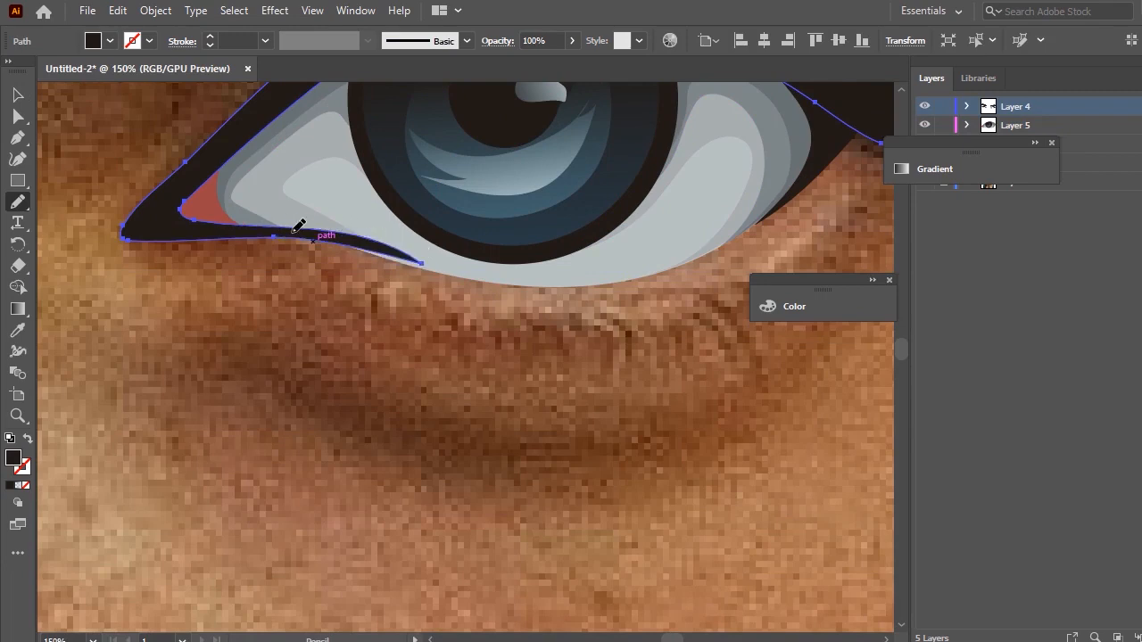
{"action": "left_click_drag", "start_coordinate": [367, 229], "coordinate": [306, 231]}
{"action": "left_click_drag", "start_coordinate": [194, 212], "coordinate": [194, 190]}
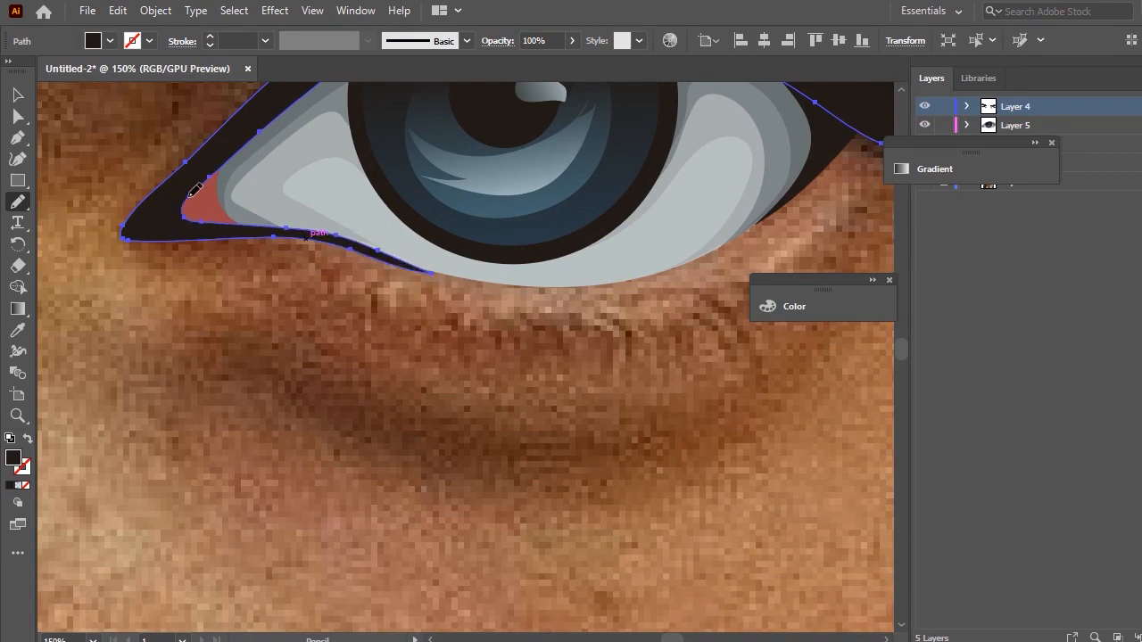
{"action": "scroll", "coordinate": [379, 181], "scroll_direction": "down", "scroll_amount": 2}
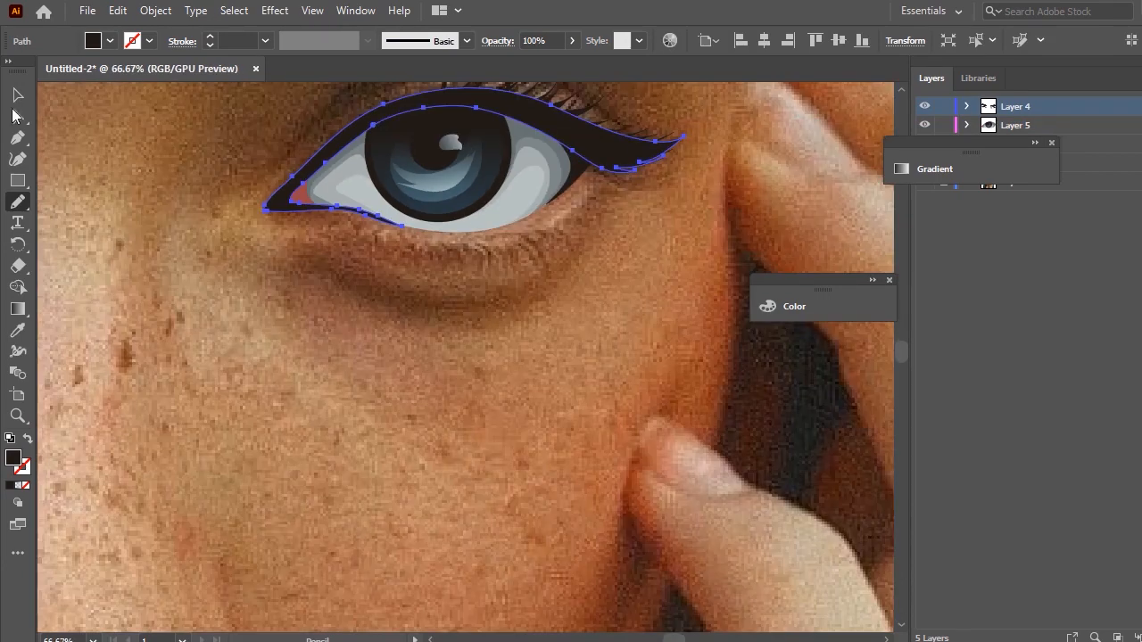
{"action": "left_click", "coordinate": [17, 95]}
{"action": "left_click", "coordinate": [657, 408]}
{"action": "scroll", "coordinate": [657, 407], "scroll_direction": "down", "scroll_amount": 3}
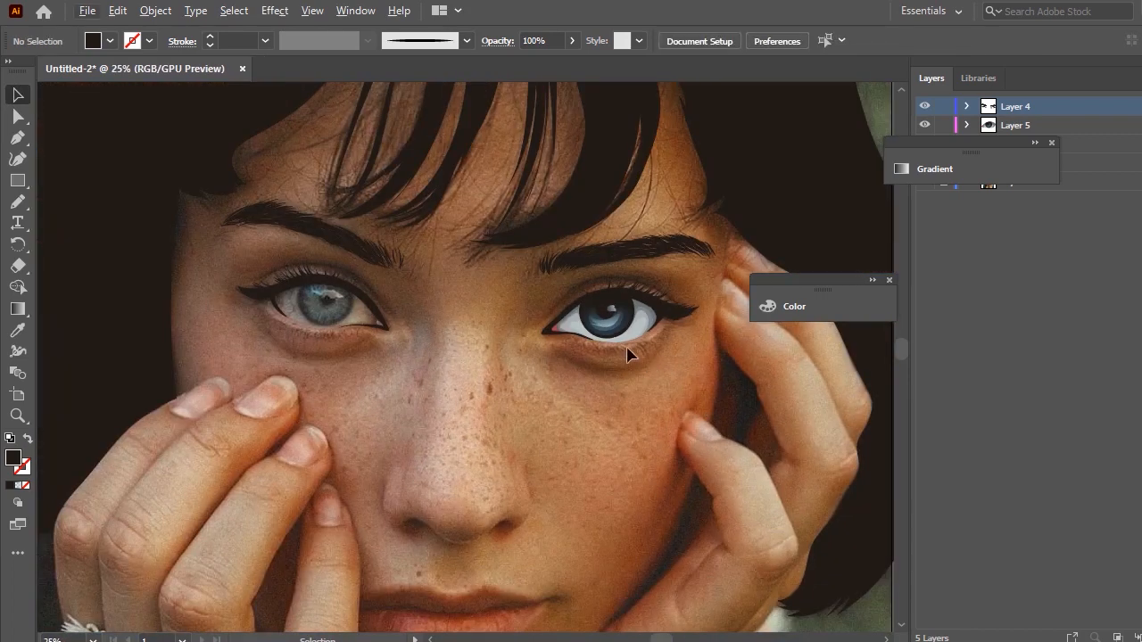
Close the Gradient panel, make Layer 5 active, and draw the inner corner shape of the unfinished eye with the Pencil tool.
{"action": "left_click", "coordinate": [1051, 141]}
{"action": "left_click", "coordinate": [1017, 131]}
{"action": "scroll", "coordinate": [321, 308], "scroll_direction": "up", "scroll_amount": 5}
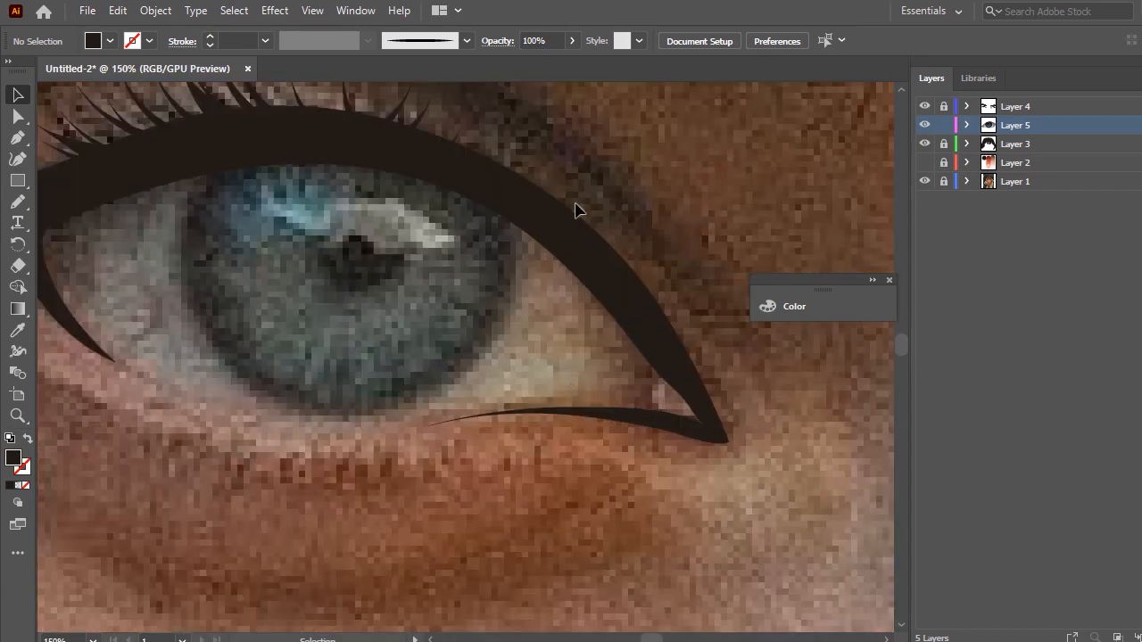
{"action": "key", "text": "n"}
{"action": "mouse_move", "coordinate": [620, 317]}
{"action": "left_mouse_down"}
{"action": "mouse_move", "coordinate": [632, 381]}
{"action": "mouse_move", "coordinate": [604, 401]}
{"action": "mouse_move", "coordinate": [683, 425]}
{"action": "left_mouse_up"}
{"action": "key", "text": "ctrl+z"}
{"action": "left_click_drag", "start_coordinate": [621, 318], "coordinate": [614, 406]}
{"action": "key", "text": "ctrl+z"}
{"action": "mouse_move", "coordinate": [626, 314]}
{"action": "left_mouse_down"}
{"action": "mouse_move", "coordinate": [627, 411]}
{"action": "mouse_move", "coordinate": [714, 435]}
{"action": "mouse_move", "coordinate": [655, 326]}
{"action": "mouse_move", "coordinate": [618, 314]}
{"action": "left_mouse_up"}
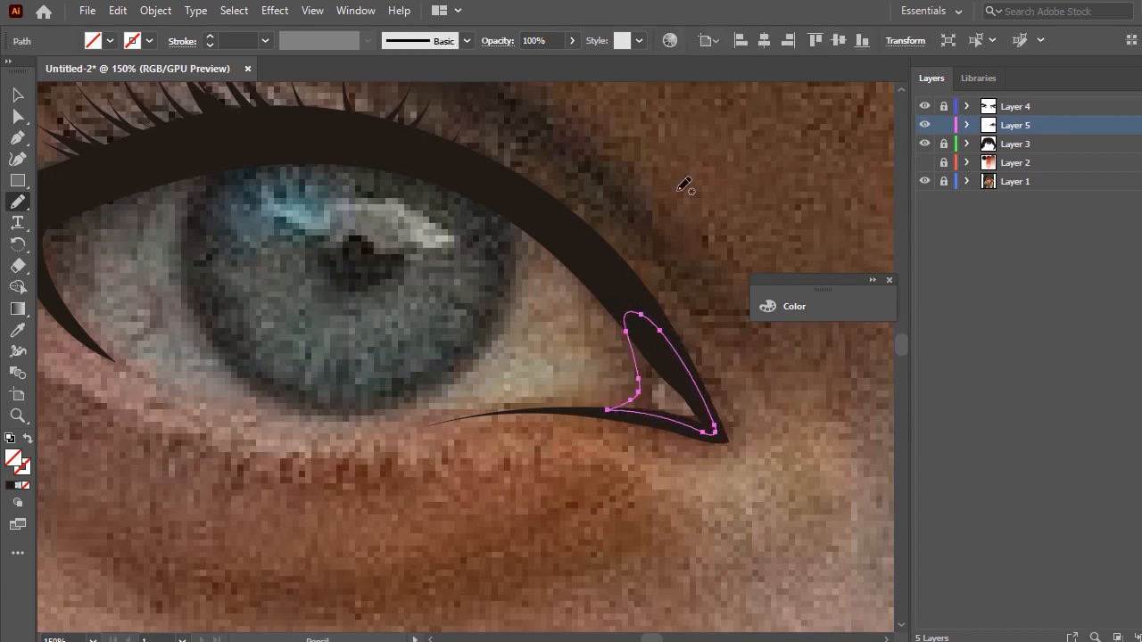
Fill the new inner corner shape with the red sampled from the finished eye's inner corner, and deselect it.
{"action": "scroll", "coordinate": [18, 377], "scroll_direction": "down", "scroll_amount": 1}
{"action": "left_click", "coordinate": [18, 330]}
{"action": "scroll", "coordinate": [224, 308], "scroll_direction": "down", "scroll_amount": 3}
{"action": "scroll", "coordinate": [591, 348], "scroll_direction": "up", "scroll_amount": 3}
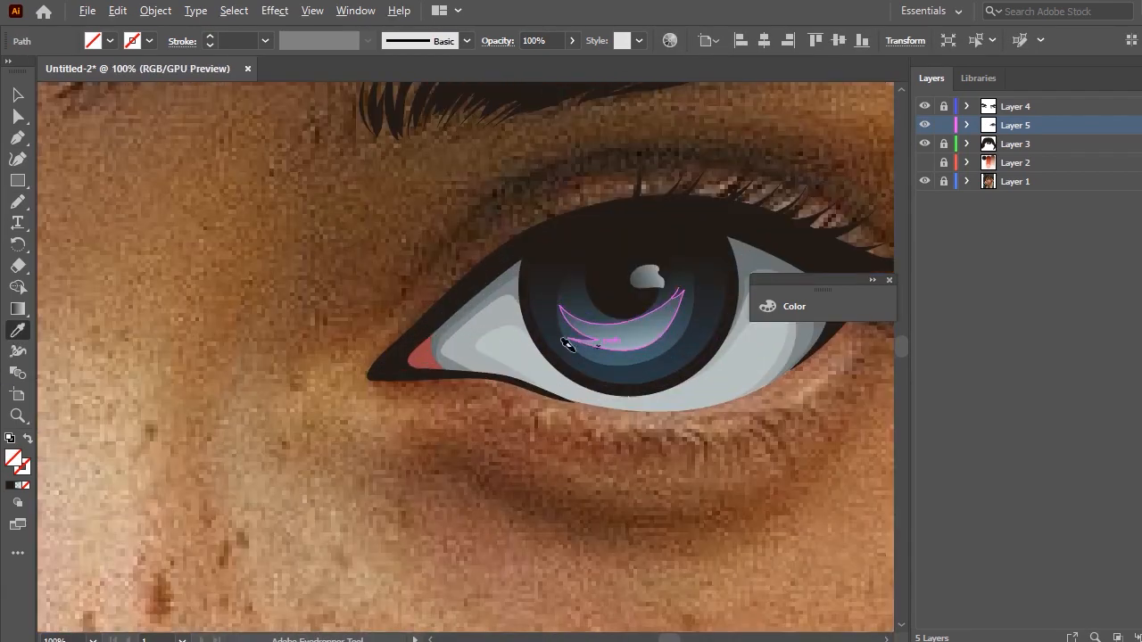
{"action": "left_click", "coordinate": [441, 350]}
{"action": "left_click", "coordinate": [18, 95]}
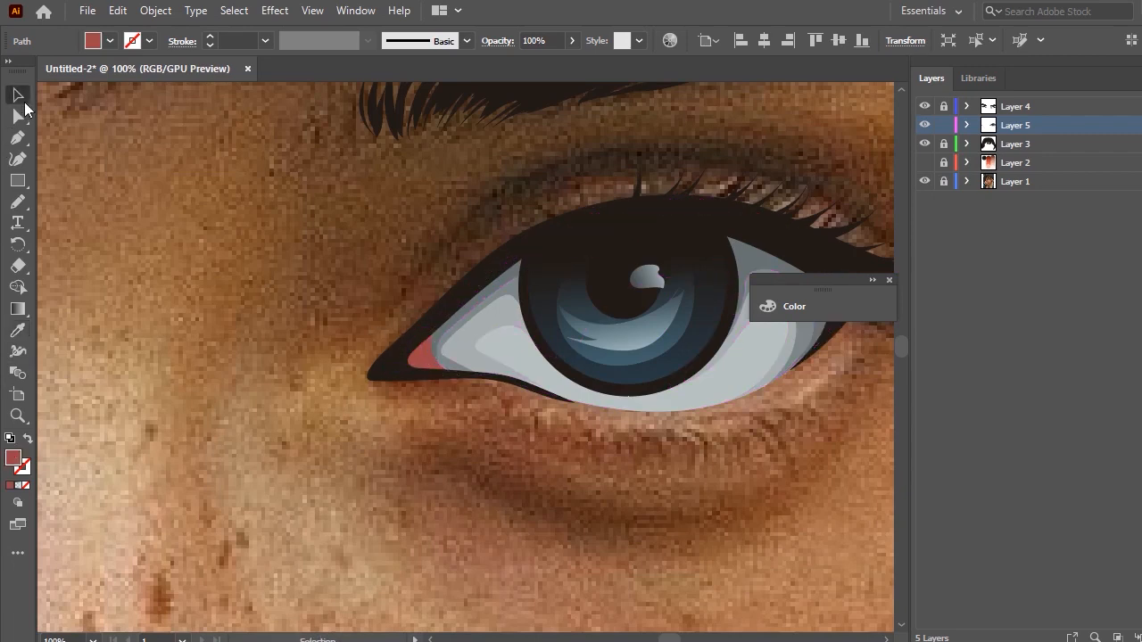
{"action": "left_click", "coordinate": [572, 202]}
Start the eye white outline with the Pencil tool, from the outer corner along the lower lid past the iris.
{"action": "scroll", "coordinate": [306, 301], "scroll_direction": "down", "scroll_amount": 4}
{"action": "scroll", "coordinate": [229, 204], "scroll_direction": "up", "scroll_amount": 5}
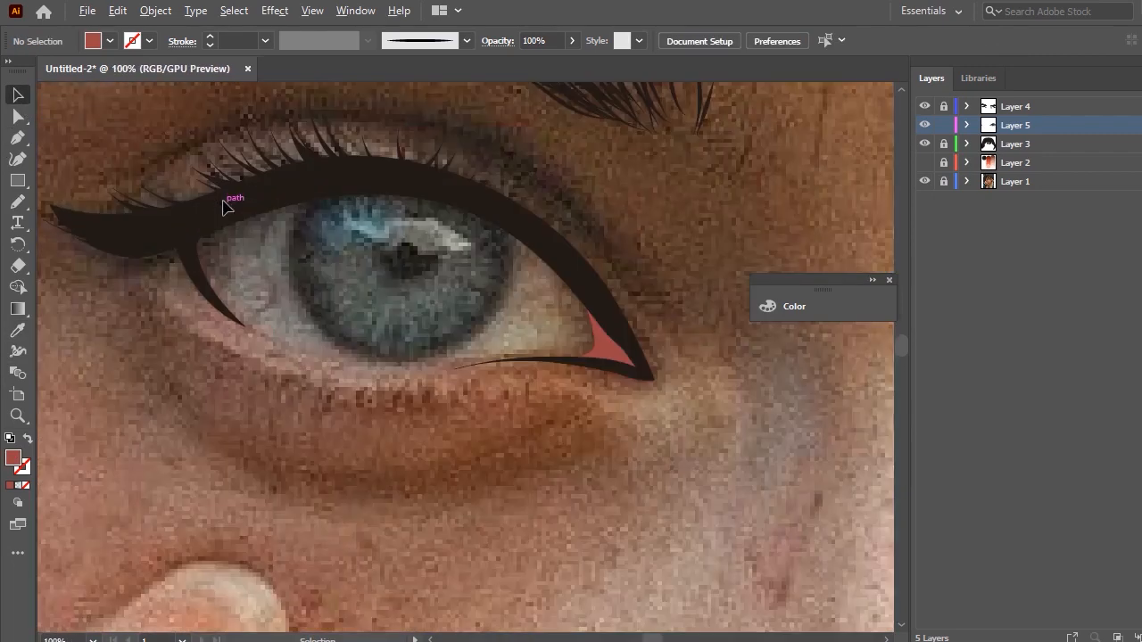
{"action": "scroll", "coordinate": [247, 212], "scroll_direction": "down", "scroll_amount": 1}
{"action": "key", "text": "n"}
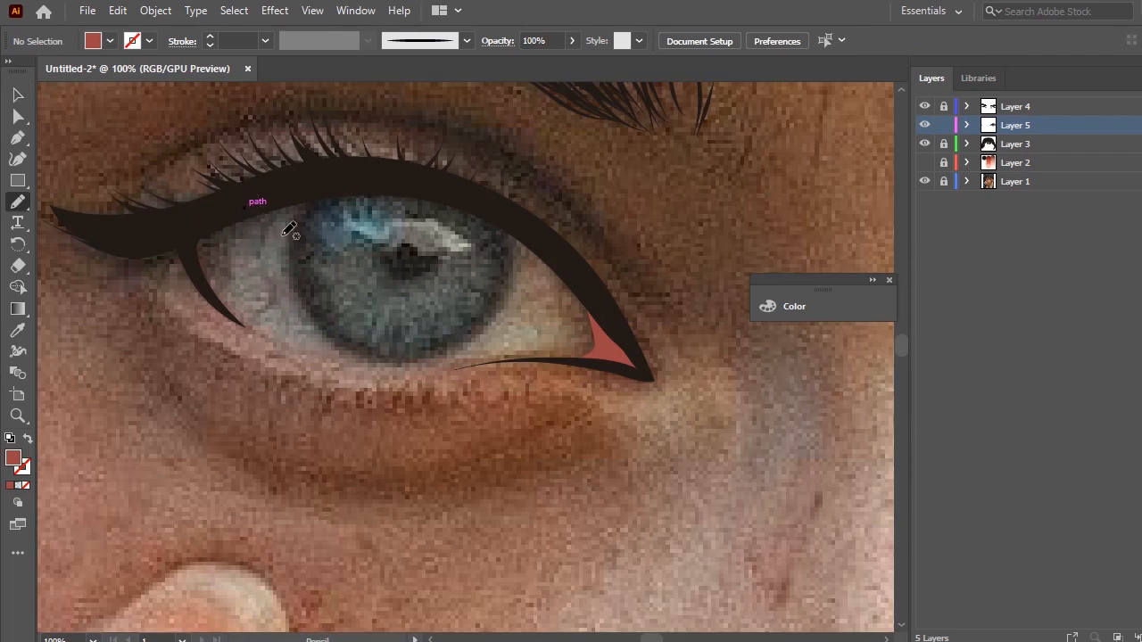
{"action": "mouse_move", "coordinate": [212, 212]}
{"action": "left_mouse_down"}
{"action": "mouse_move", "coordinate": [190, 241]}
{"action": "mouse_move", "coordinate": [199, 272]}
{"action": "mouse_move", "coordinate": [219, 300]}
{"action": "mouse_move", "coordinate": [301, 348]}
{"action": "left_mouse_up"}
{"action": "key", "text": "ctrl"}
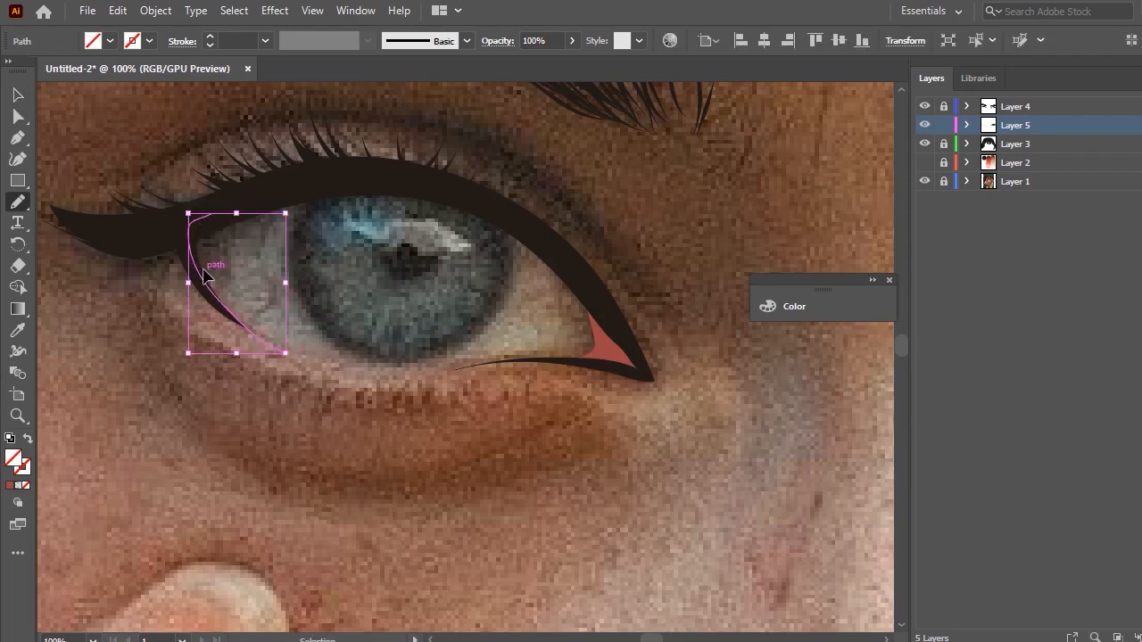
{"action": "key", "text": "ctrl"}
{"action": "mouse_move", "coordinate": [203, 277]}
{"action": "left_mouse_down"}
{"action": "mouse_move", "coordinate": [255, 341]}
{"action": "mouse_move", "coordinate": [233, 314]}
{"action": "left_mouse_up"}
{"action": "key", "text": "ctrl+z"}
{"action": "left_click_drag", "start_coordinate": [444, 368], "coordinate": [490, 368]}
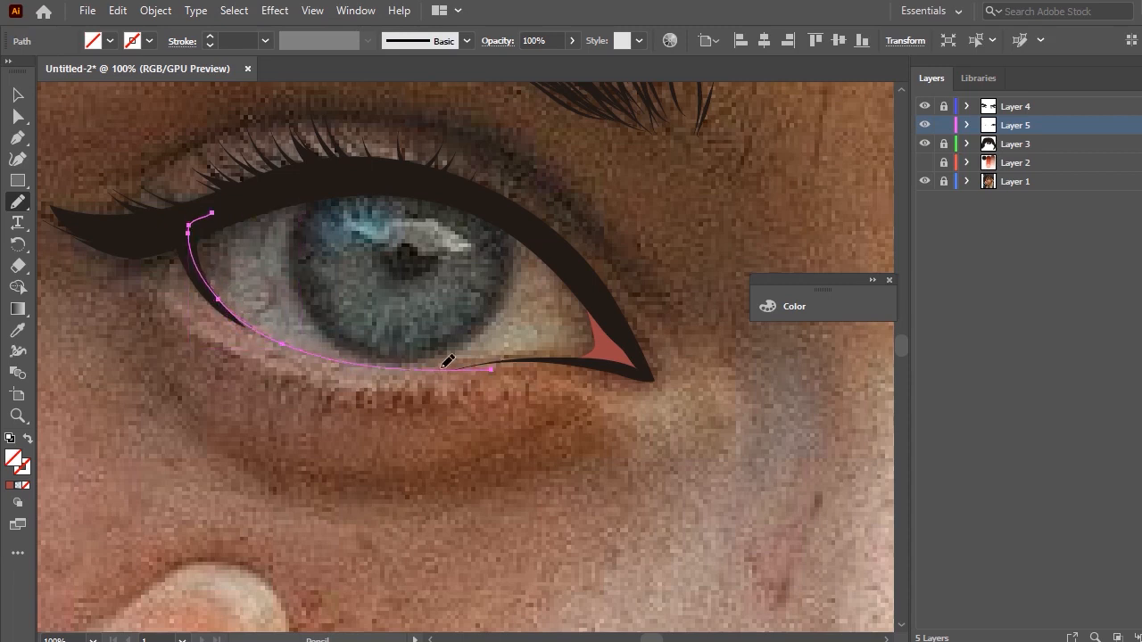
Extend the eye white outline to the inner corner and close it back along the upper eyeliner.
{"action": "left_click_drag", "start_coordinate": [633, 365], "coordinate": [631, 368]}
{"action": "left_click_drag", "start_coordinate": [518, 358], "coordinate": [392, 355]}
{"action": "mouse_move", "coordinate": [512, 357]}
{"action": "left_mouse_down"}
{"action": "mouse_move", "coordinate": [554, 360]}
{"action": "mouse_move", "coordinate": [436, 359]}
{"action": "mouse_move", "coordinate": [632, 368]}
{"action": "mouse_move", "coordinate": [556, 241]}
{"action": "mouse_move", "coordinate": [452, 187]}
{"action": "mouse_move", "coordinate": [358, 185]}
{"action": "mouse_move", "coordinate": [208, 202]}
{"action": "left_mouse_up"}
Give the eye white outline a 1 pt yellow stroke.
{"action": "left_click", "coordinate": [266, 41]}
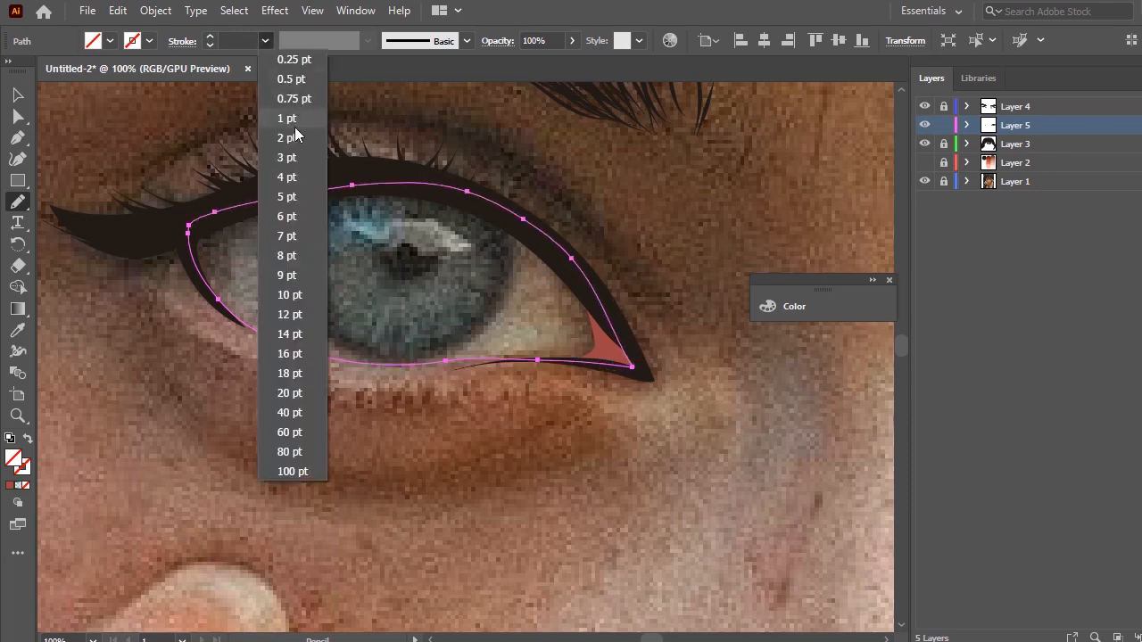
{"action": "left_click", "coordinate": [295, 127]}
{"action": "left_click", "coordinate": [18, 116]}
{"action": "left_click", "coordinate": [18, 95]}
{"action": "left_click", "coordinate": [344, 312]}
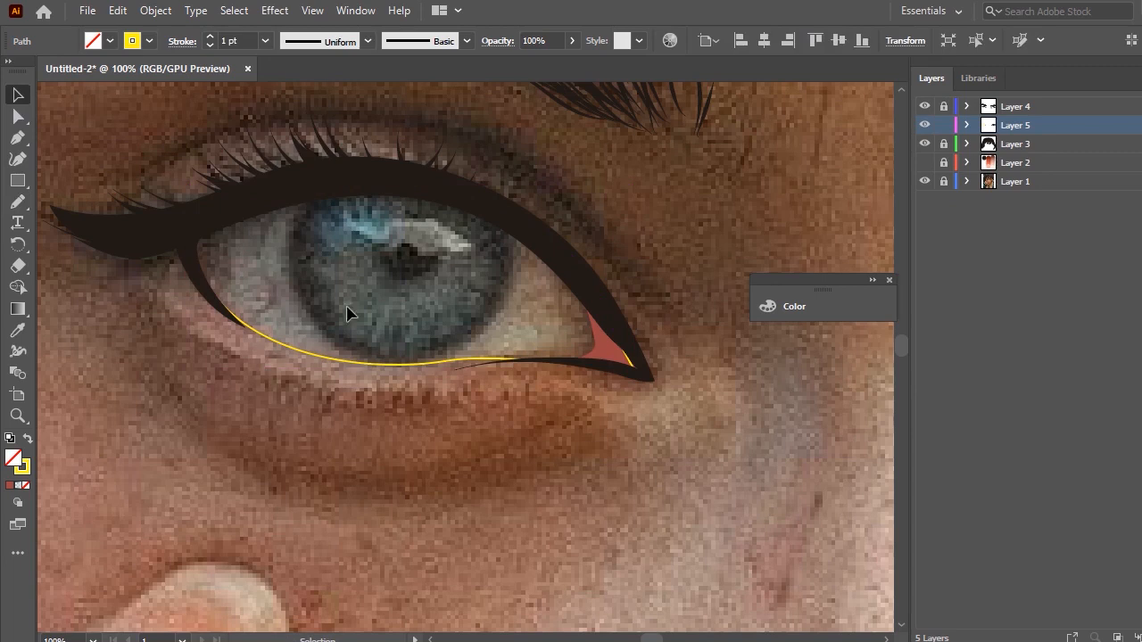
Smooth the eye white outline's lower edge below the iris and towards the inner corner with the Pencil tool.
{"action": "left_click", "coordinate": [461, 364]}
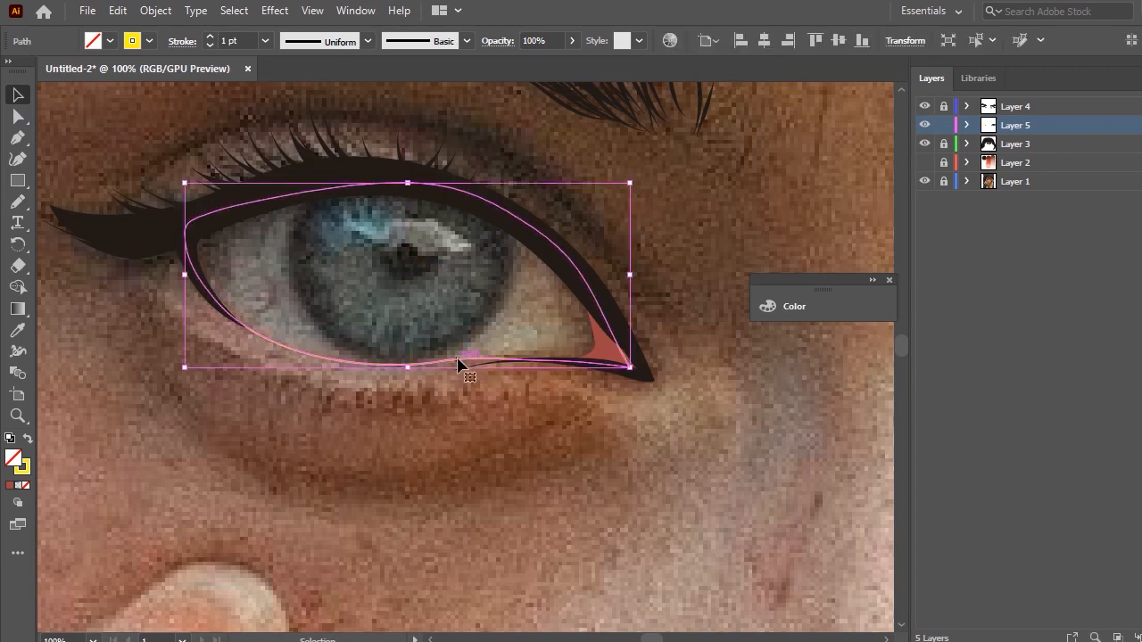
{"action": "key", "text": "n"}
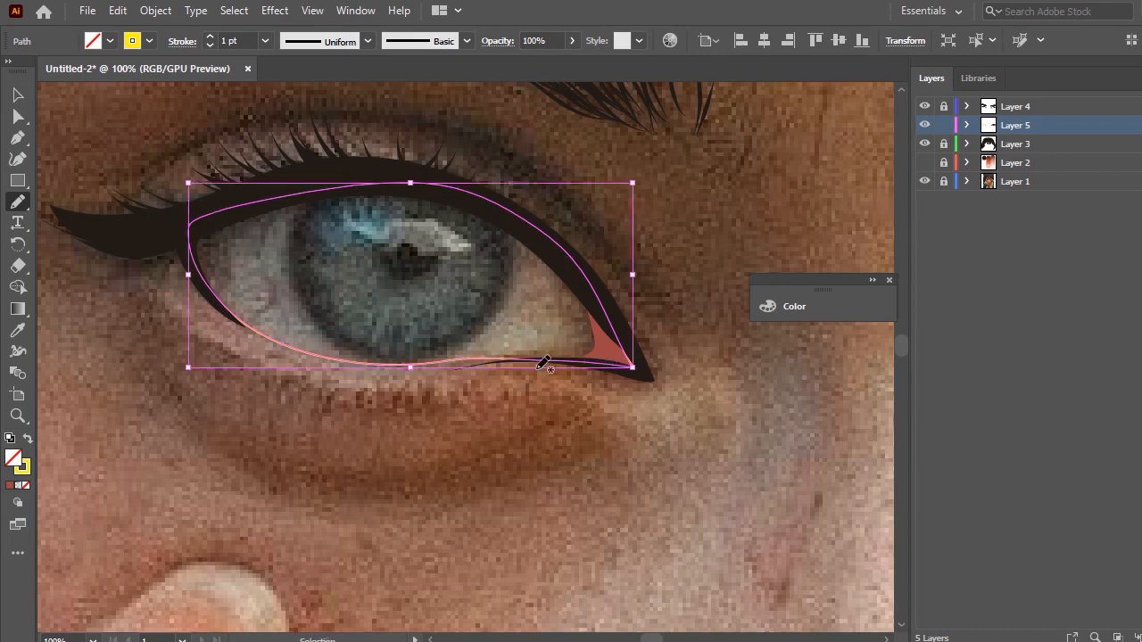
{"action": "left_click_drag", "start_coordinate": [487, 360], "coordinate": [544, 362]}
{"action": "left_click_drag", "start_coordinate": [425, 363], "coordinate": [356, 356]}
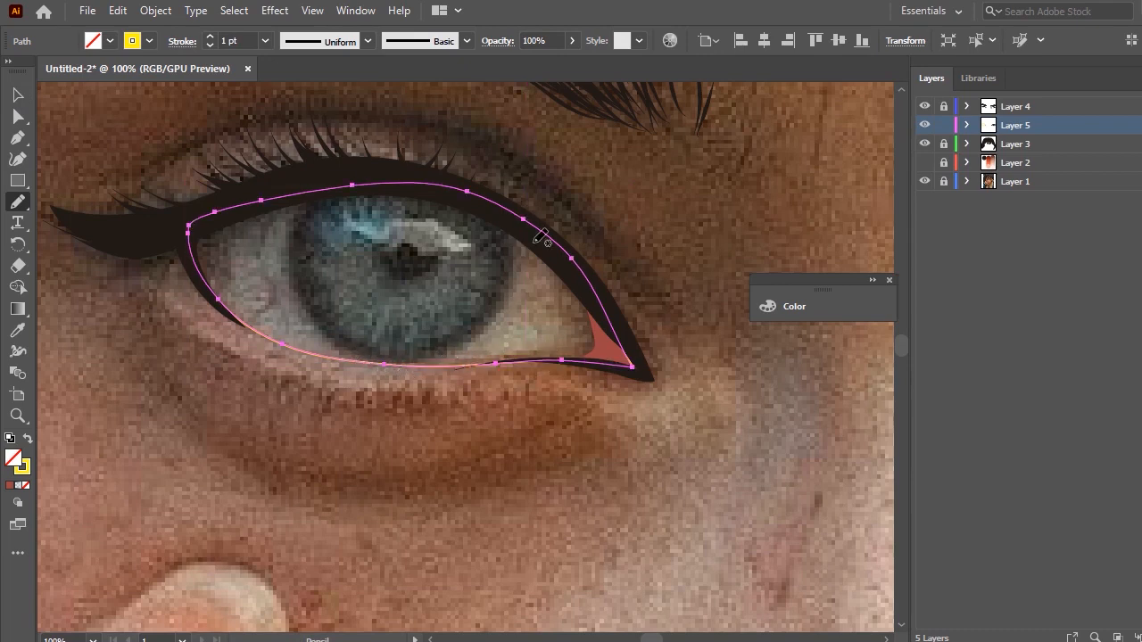
Draw a circle with the Ellipse tool around the photo's iris and move it into place.
{"action": "left_click", "coordinate": [18, 180]}
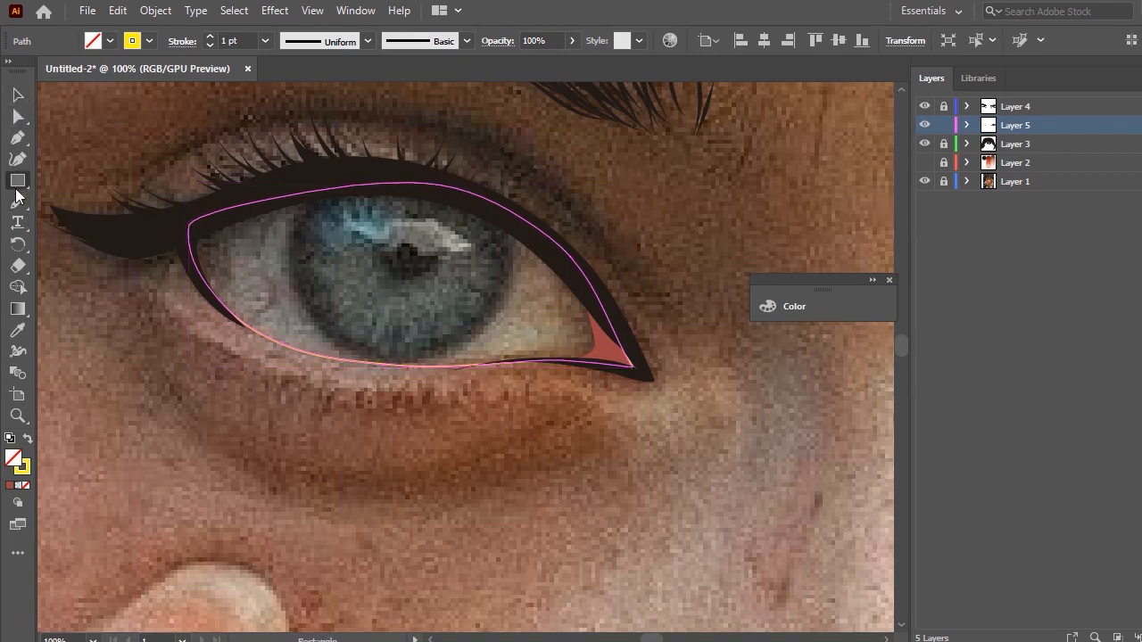
{"action": "left_click", "coordinate": [98, 202]}
{"action": "left_click_drag", "start_coordinate": [272, 134], "coordinate": [497, 304]}
{"action": "left_click_drag", "start_coordinate": [389, 251], "coordinate": [401, 254]}
{"action": "scroll", "coordinate": [433, 286], "scroll_direction": "up", "scroll_amount": 2}
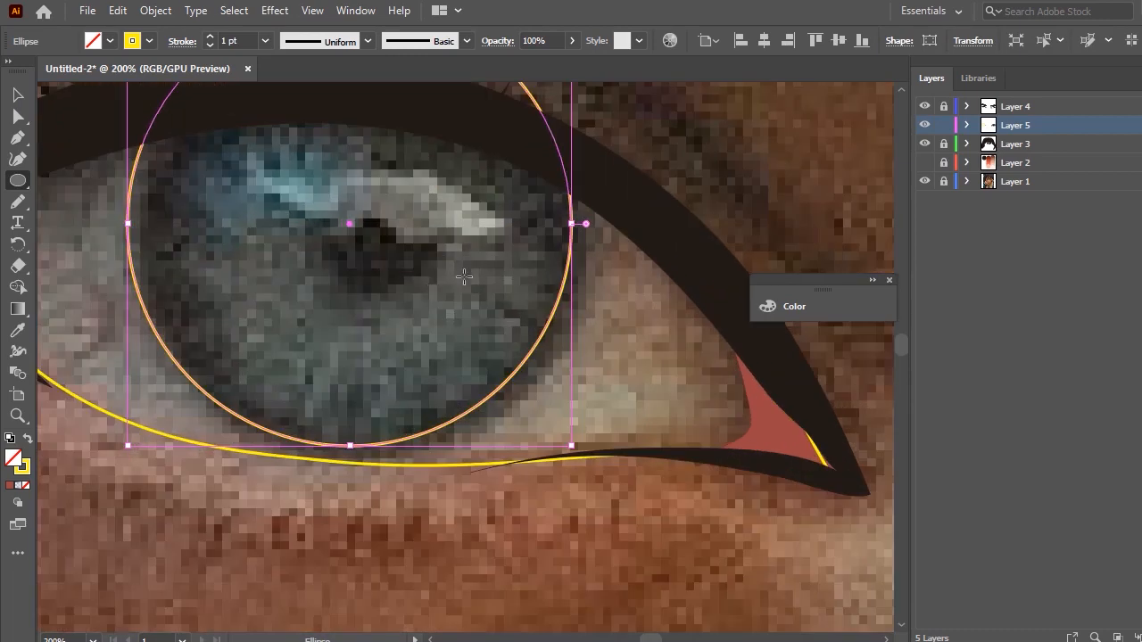
Nudge the iris circle right and down, and enlarge it slightly to match the photo's iris edge.
{"action": "key", "text": "Right"}
{"action": "key", "text": "Right"}
{"action": "key", "text": "Down"}
{"action": "key", "text": "Down"}
{"action": "key", "text": "Down"}
{"action": "key", "text": "Down"}
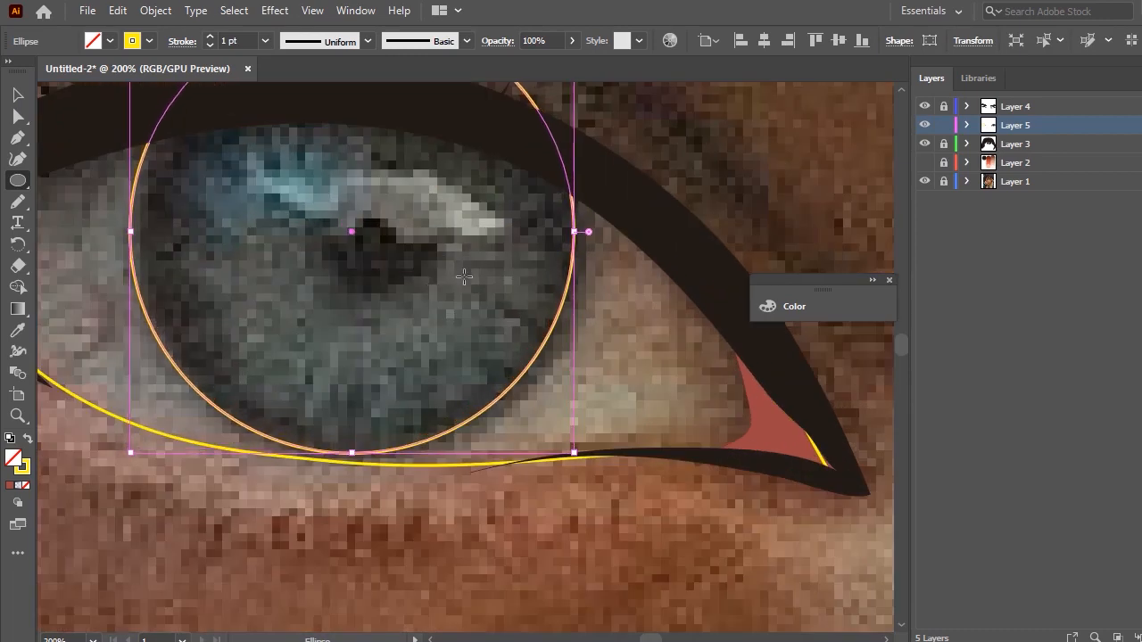
{"action": "key", "text": "Right"}
{"action": "key", "text": "Right"}
{"action": "left_click_drag", "start_coordinate": [582, 232], "coordinate": [585, 231]}
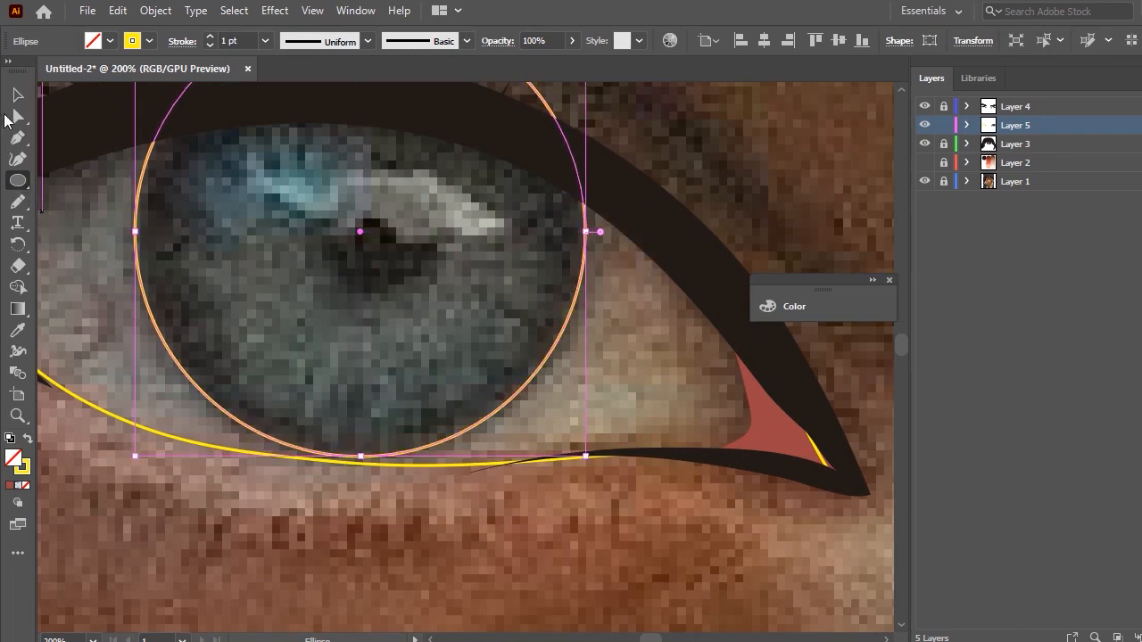
Duplicate the iris circle, shrink the copy slightly, and position it inside the original as the inner iris ring.
{"action": "key", "text": "ctrl+c"}
{"action": "key", "text": "ctrl+shift+a"}
{"action": "key", "text": "ctrl+v"}
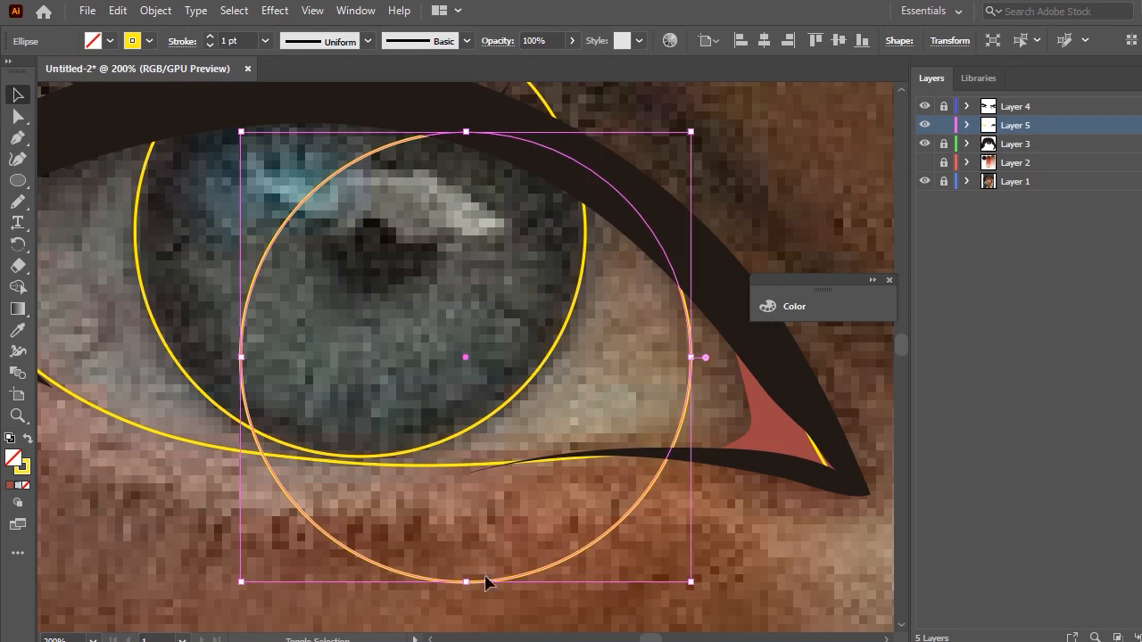
{"action": "left_click_drag", "start_coordinate": [470, 582], "coordinate": [464, 540]}
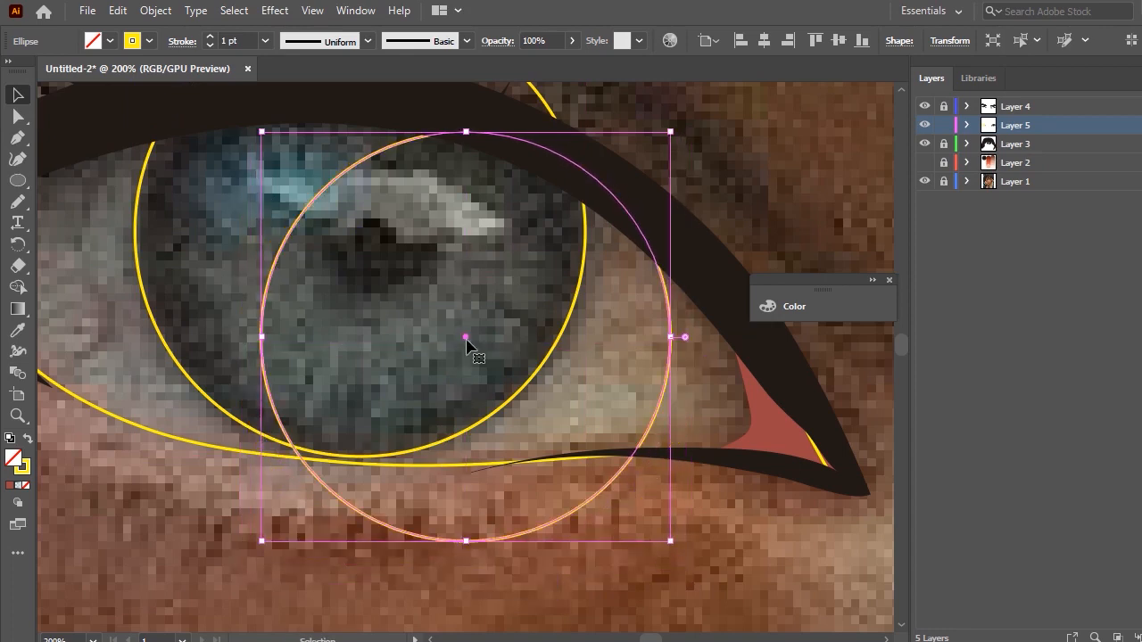
{"action": "left_click_drag", "start_coordinate": [466, 339], "coordinate": [359, 237]}
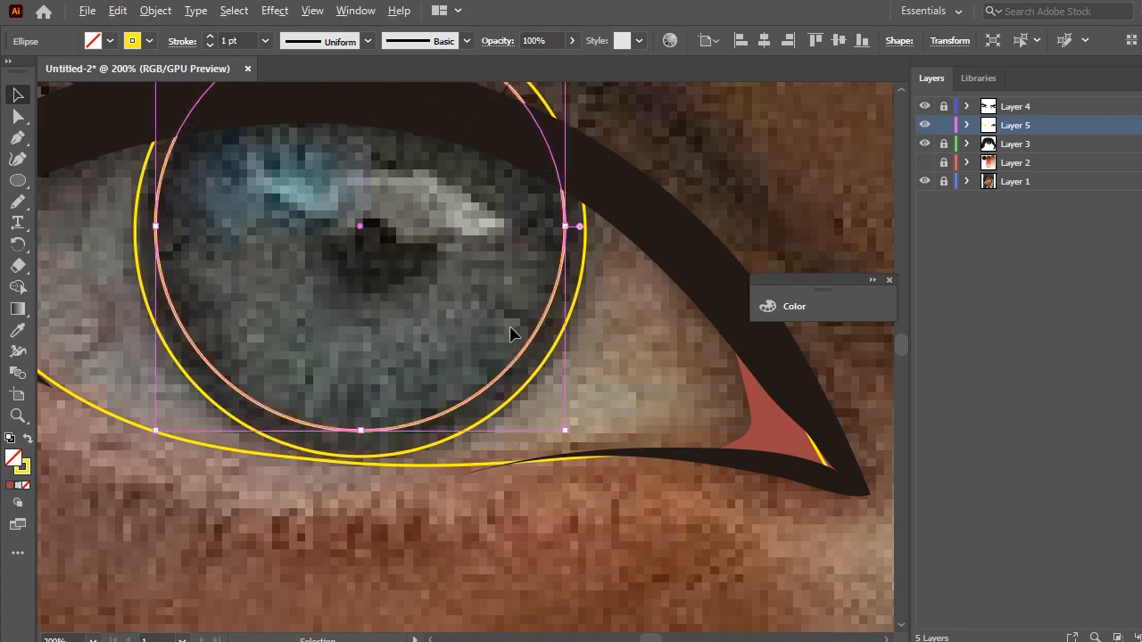
Copy the pupil and its highlight from the finished eye.
{"action": "key", "text": "ctrl+minus"}
{"action": "scroll", "coordinate": [366, 323], "scroll_direction": "up", "scroll_amount": 2}
{"action": "scroll", "coordinate": [368, 326], "scroll_direction": "down", "scroll_amount": 1}
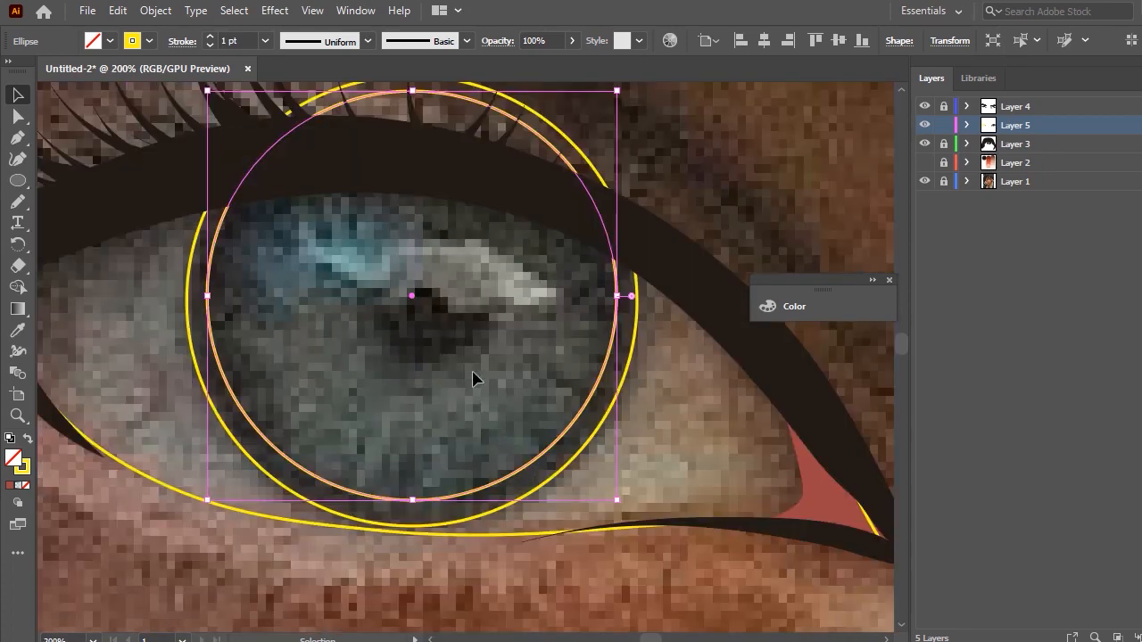
{"action": "scroll", "coordinate": [472, 379], "scroll_direction": "down", "scroll_amount": 3}
{"action": "scroll", "coordinate": [443, 391], "scroll_direction": "up", "scroll_amount": 2}
{"action": "scroll", "coordinate": [388, 339], "scroll_direction": "down", "scroll_amount": 5}
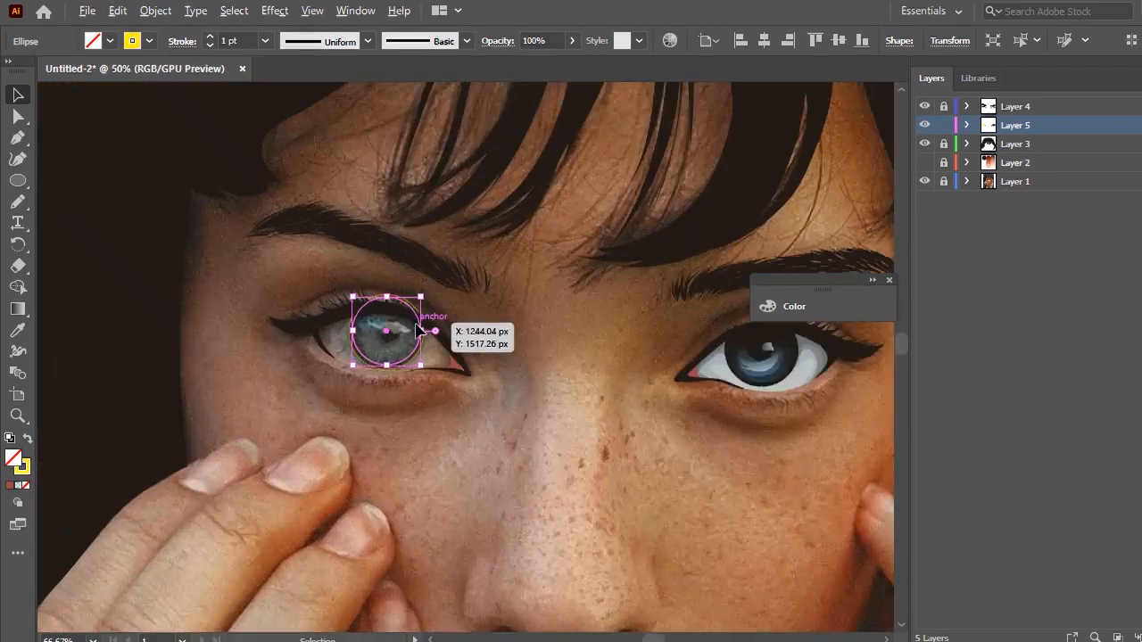
{"action": "scroll", "coordinate": [694, 356], "scroll_direction": "up", "scroll_amount": 6}
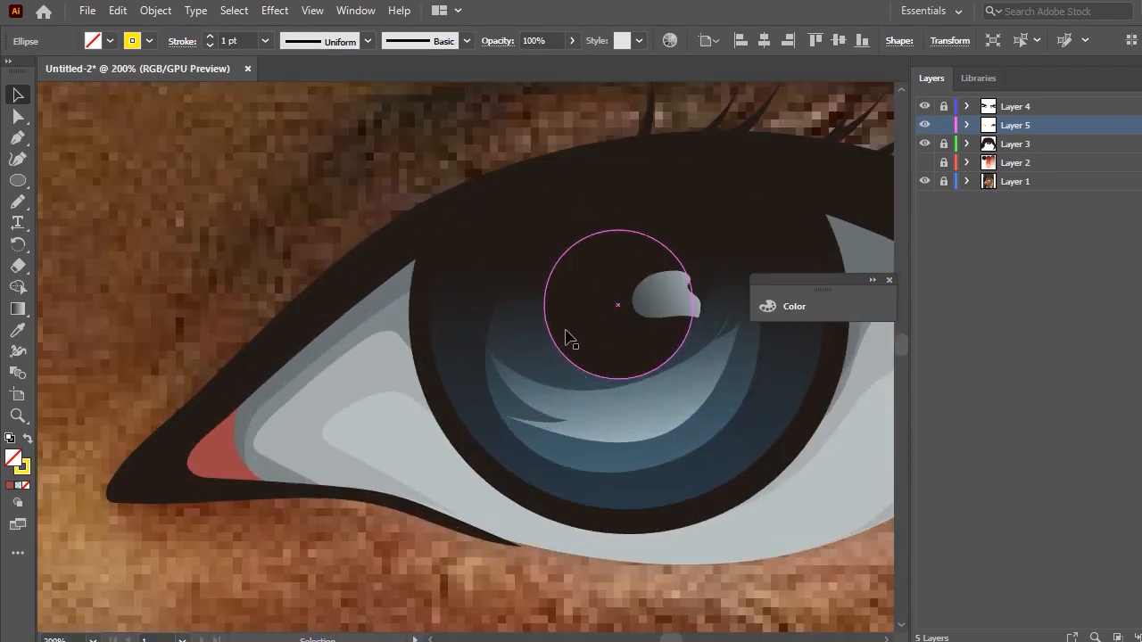
{"action": "left_click", "coordinate": [665, 303], "text": "shift"}
{"action": "scroll", "coordinate": [670, 316], "scroll_direction": "down", "scroll_amount": 4}
{"action": "scroll", "coordinate": [178, 357], "scroll_direction": "down", "scroll_amount": 2}
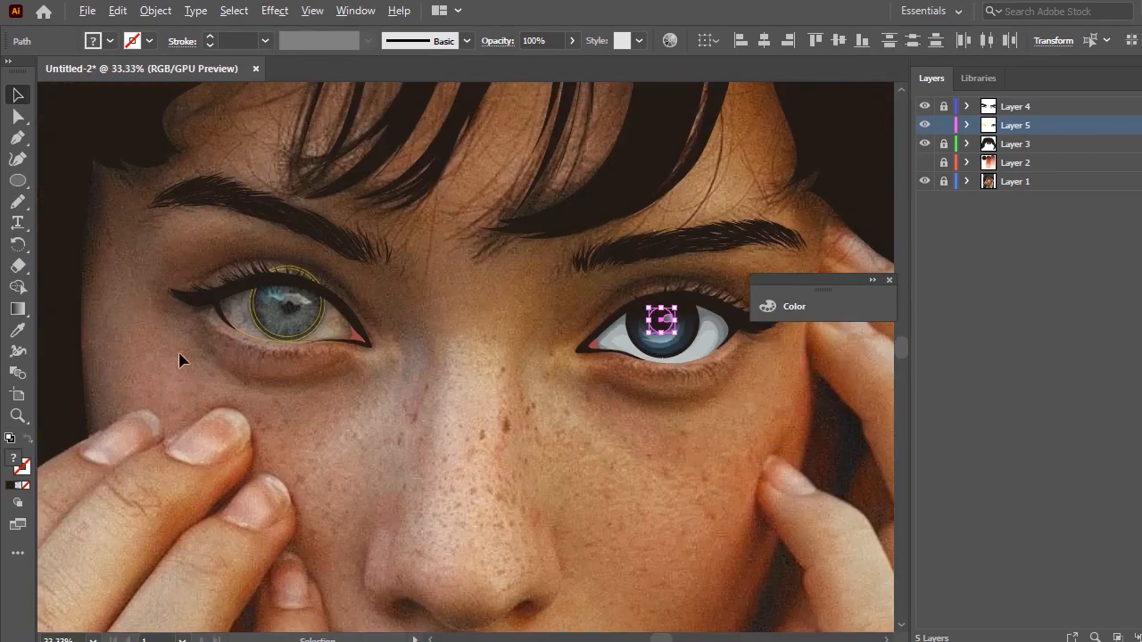
Place the copied pupil and highlight at the centre of the new iris circles and deselect them.
{"action": "scroll", "coordinate": [308, 299], "scroll_direction": "up", "scroll_amount": 1}
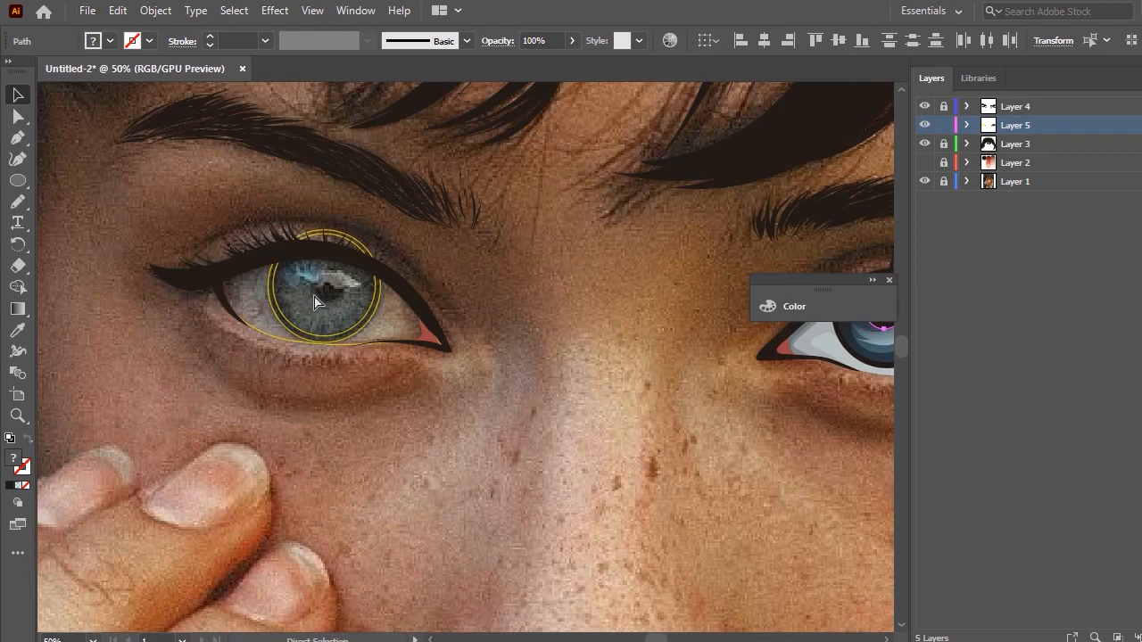
{"action": "scroll", "coordinate": [316, 298], "scroll_direction": "up", "scroll_amount": 4}
{"action": "left_click_drag", "start_coordinate": [402, 301], "coordinate": [300, 208]}
{"action": "scroll", "coordinate": [553, 344], "scroll_direction": "down", "scroll_amount": 2}
{"action": "left_click", "coordinate": [510, 455]}
{"action": "scroll", "coordinate": [495, 344], "scroll_direction": "up", "scroll_amount": 1}
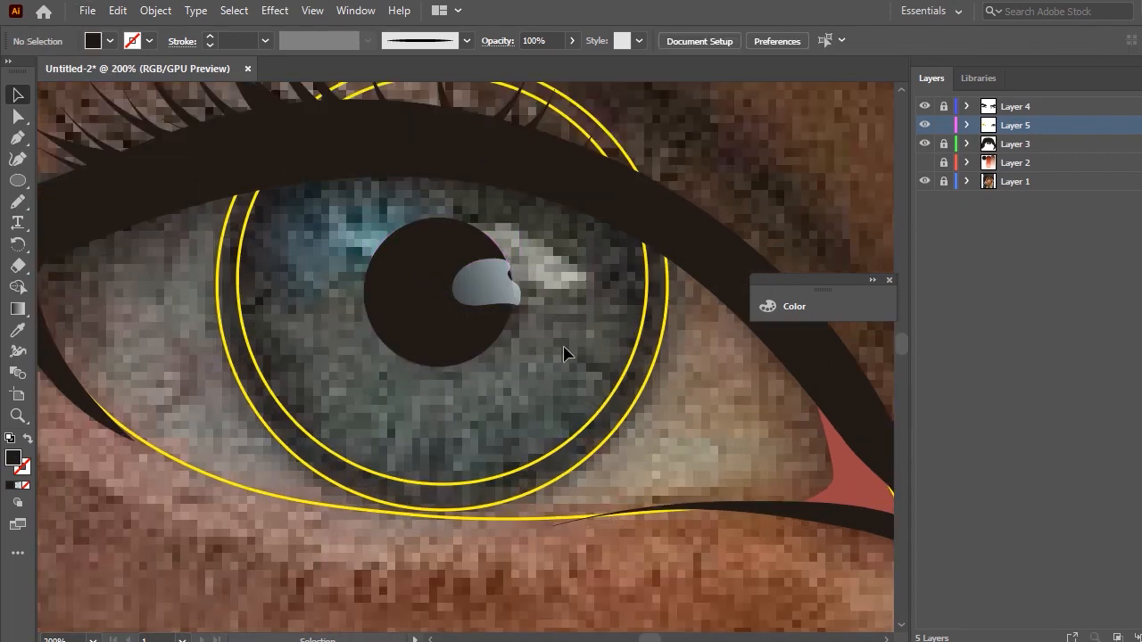
Draw a closed reflection shape with the Pencil tool around the lower iris, dipping across the second eye's pupil.
{"action": "key", "text": "n"}
{"action": "mouse_move", "coordinate": [515, 233]}
{"action": "left_mouse_down"}
{"action": "mouse_move", "coordinate": [491, 292]}
{"action": "mouse_move", "coordinate": [421, 322]}
{"action": "mouse_move", "coordinate": [395, 222]}
{"action": "left_mouse_up"}
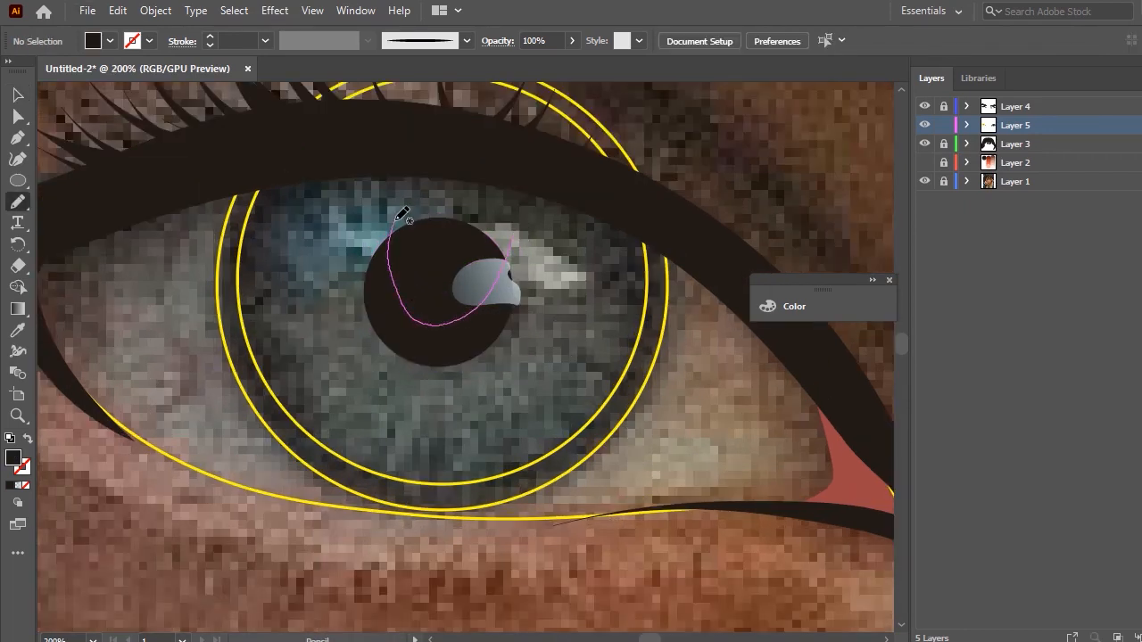
{"action": "mouse_move", "coordinate": [345, 261]}
{"action": "left_mouse_down"}
{"action": "mouse_move", "coordinate": [391, 225]}
{"action": "mouse_move", "coordinate": [318, 256]}
{"action": "mouse_move", "coordinate": [288, 345]}
{"action": "mouse_move", "coordinate": [344, 421]}
{"action": "mouse_move", "coordinate": [471, 432]}
{"action": "mouse_move", "coordinate": [572, 367]}
{"action": "mouse_move", "coordinate": [546, 241]}
{"action": "mouse_move", "coordinate": [513, 253]}
{"action": "left_mouse_up"}
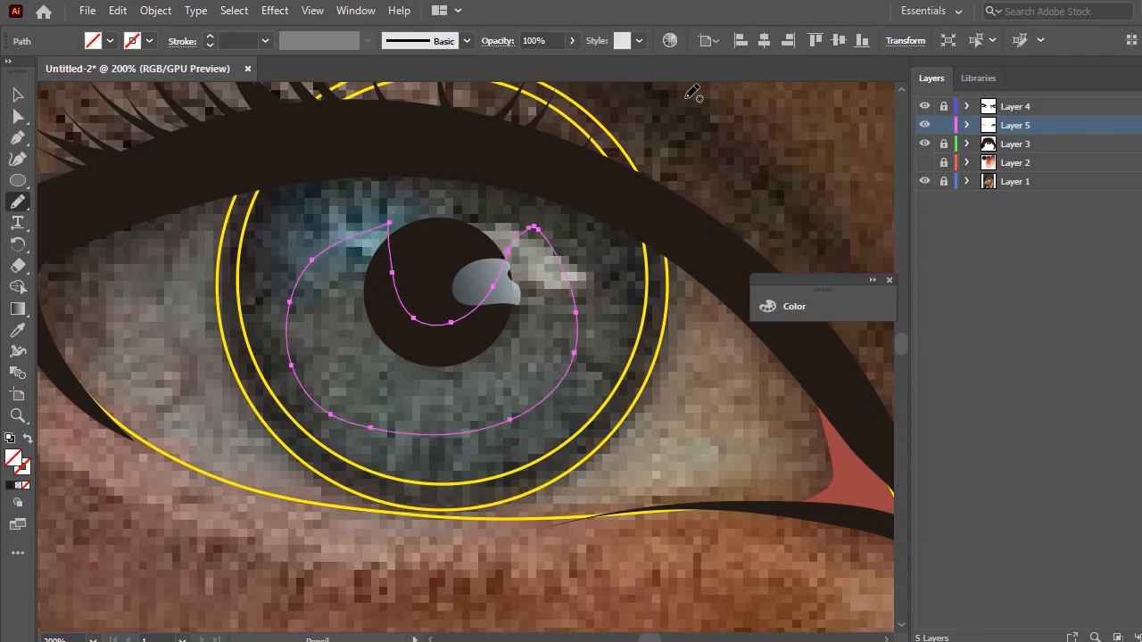
Redraw the outer edge and upper corner of the iris reflection shape so it follows the lower iris more roundly.
{"action": "mouse_move", "coordinate": [308, 264]}
{"action": "left_mouse_down"}
{"action": "mouse_move", "coordinate": [331, 395]}
{"action": "mouse_move", "coordinate": [518, 402]}
{"action": "mouse_move", "coordinate": [573, 344]}
{"action": "mouse_move", "coordinate": [443, 457]}
{"action": "left_mouse_up"}
{"action": "left_click_drag", "start_coordinate": [306, 346], "coordinate": [303, 359]}
{"action": "key", "text": "ctrl+z"}
{"action": "mouse_move", "coordinate": [510, 447]}
{"action": "left_mouse_down"}
{"action": "mouse_move", "coordinate": [575, 355]}
{"action": "mouse_move", "coordinate": [470, 454]}
{"action": "left_mouse_up"}
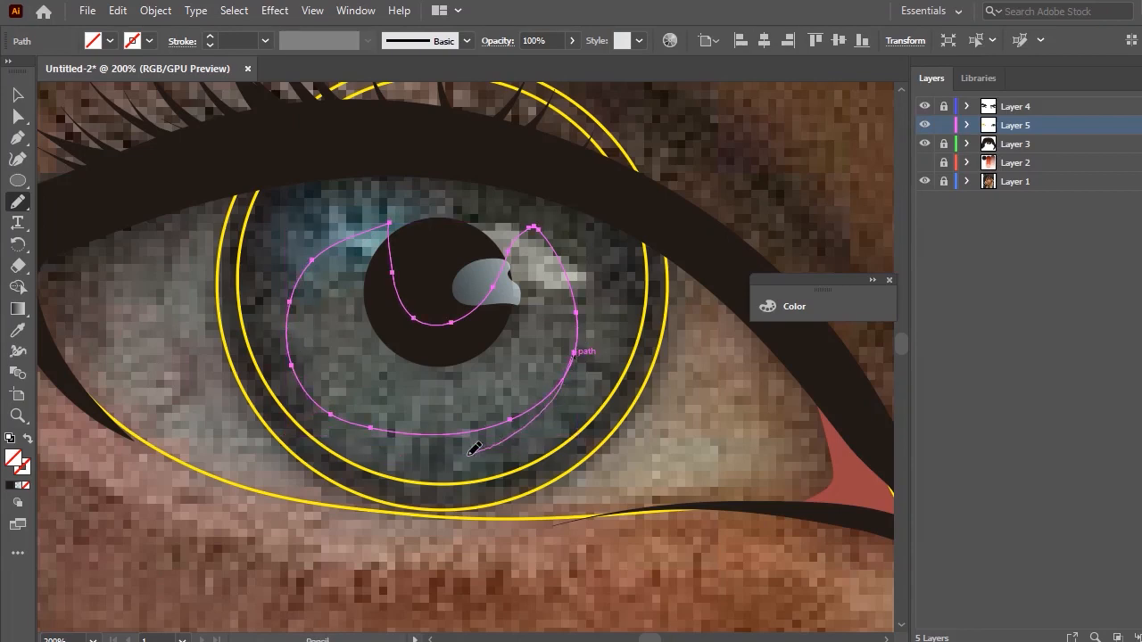
{"action": "left_click_drag", "start_coordinate": [389, 223], "coordinate": [392, 274]}
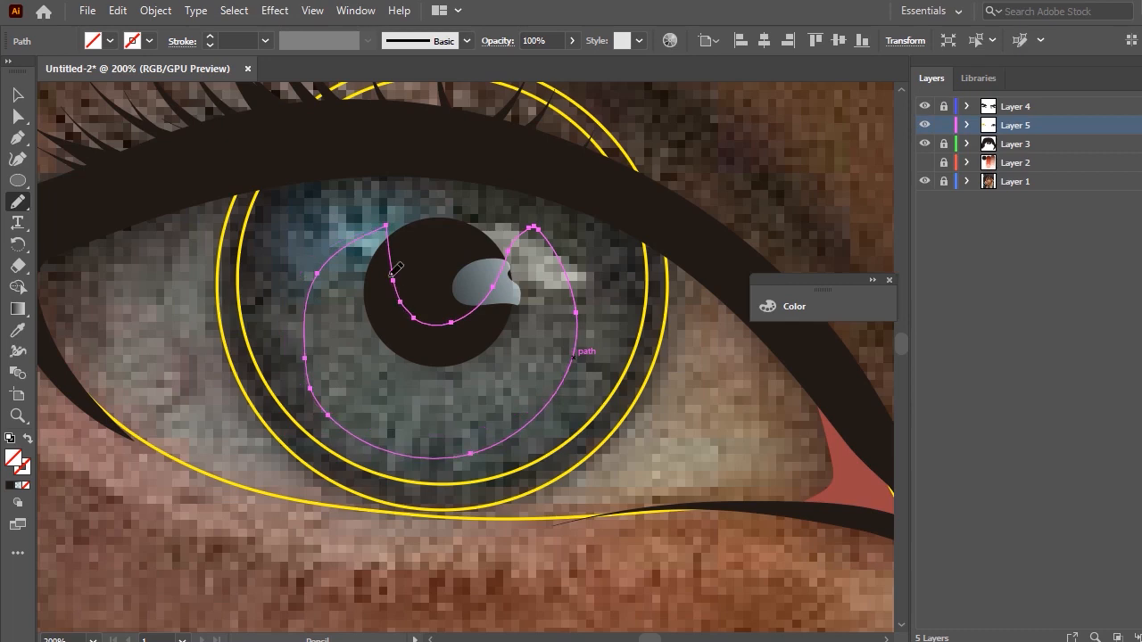
{"action": "left_click_drag", "start_coordinate": [368, 228], "coordinate": [383, 227]}
Fill the reflection shape with the gradient sampled from the finished eye's iris.
{"action": "scroll", "coordinate": [722, 116], "scroll_direction": "down", "scroll_amount": 2}
{"action": "left_click", "coordinate": [17, 331]}
{"action": "scroll", "coordinate": [72, 310], "scroll_direction": "down", "scroll_amount": 3}
{"action": "scroll", "coordinate": [562, 326], "scroll_direction": "up", "scroll_amount": 1}
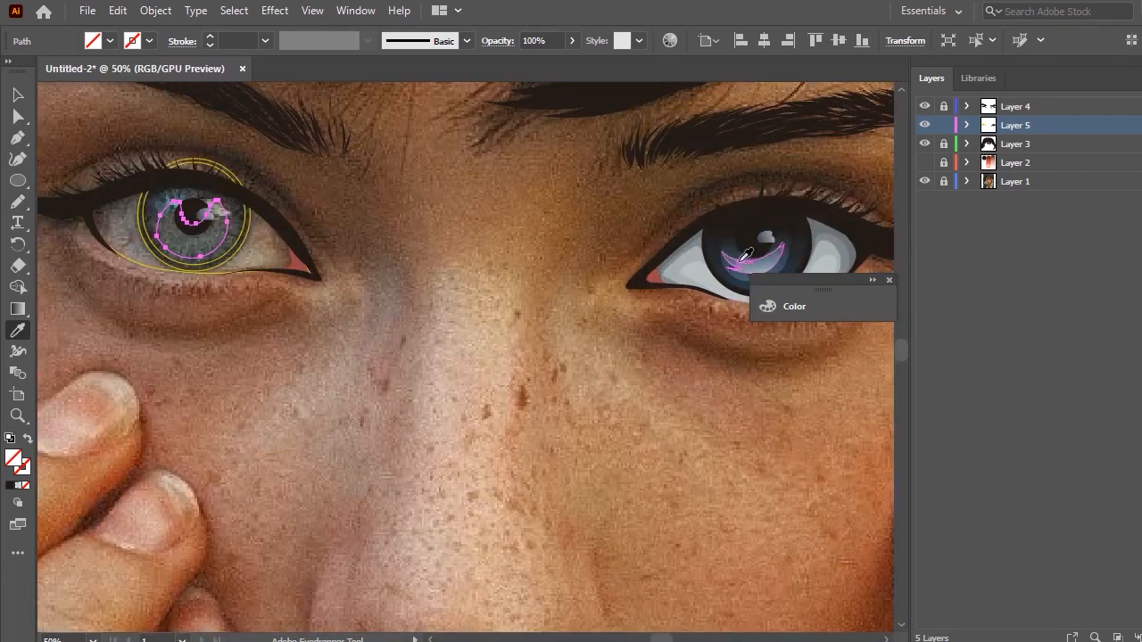
{"action": "left_click", "coordinate": [742, 259]}
Bring the second eye's pupil and its highlight to the front, above the reflection shape.
{"action": "key", "text": "ctrl+equal"}
{"action": "key", "text": "ctrl+equal"}
{"action": "key", "text": "ctrl+equal"}
{"action": "key", "text": "ctrl+equal"}
{"action": "key", "text": "ctrl+equal"}
{"action": "left_click", "coordinate": [17, 95]}
{"action": "left_click", "coordinate": [501, 185]}
{"action": "right_click", "coordinate": [532, 194]}
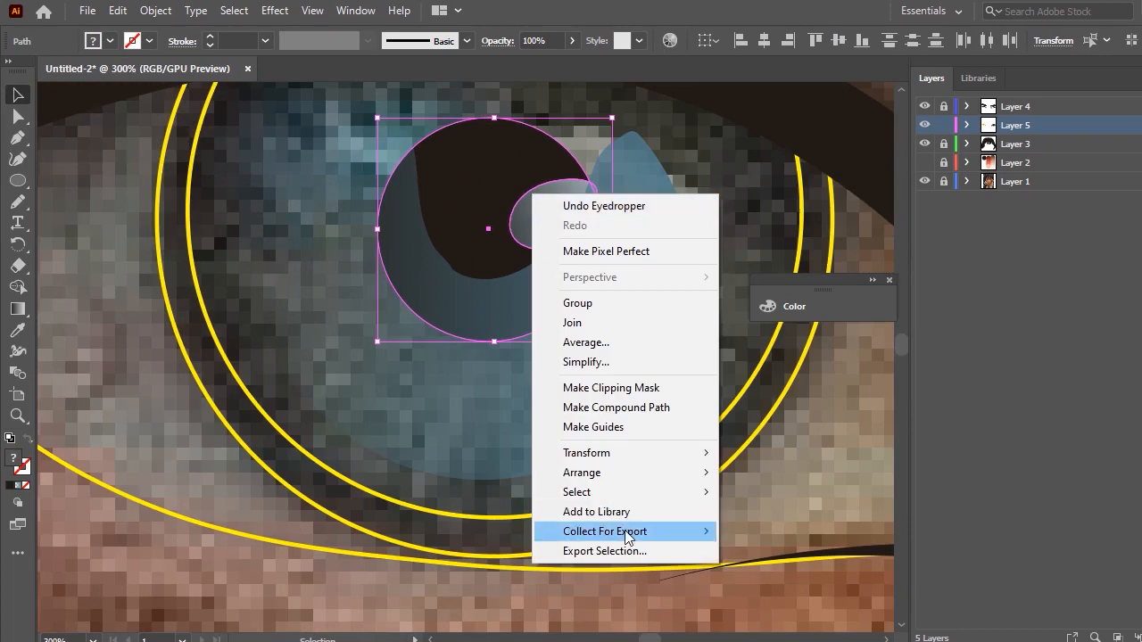
{"action": "mouse_move", "coordinate": [624, 473]}
{"action": "left_click", "coordinate": [785, 515]}
{"action": "left_click", "coordinate": [501, 212]}
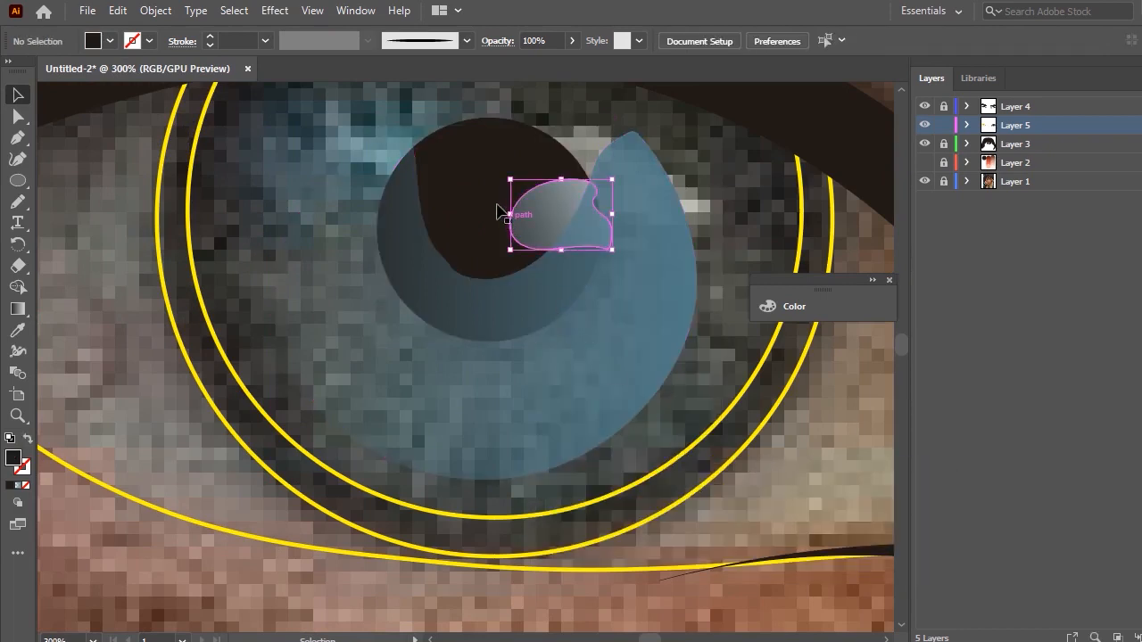
{"action": "left_click", "coordinate": [489, 187]}
{"action": "right_click", "coordinate": [490, 182]}
{"action": "mouse_move", "coordinate": [621, 472]}
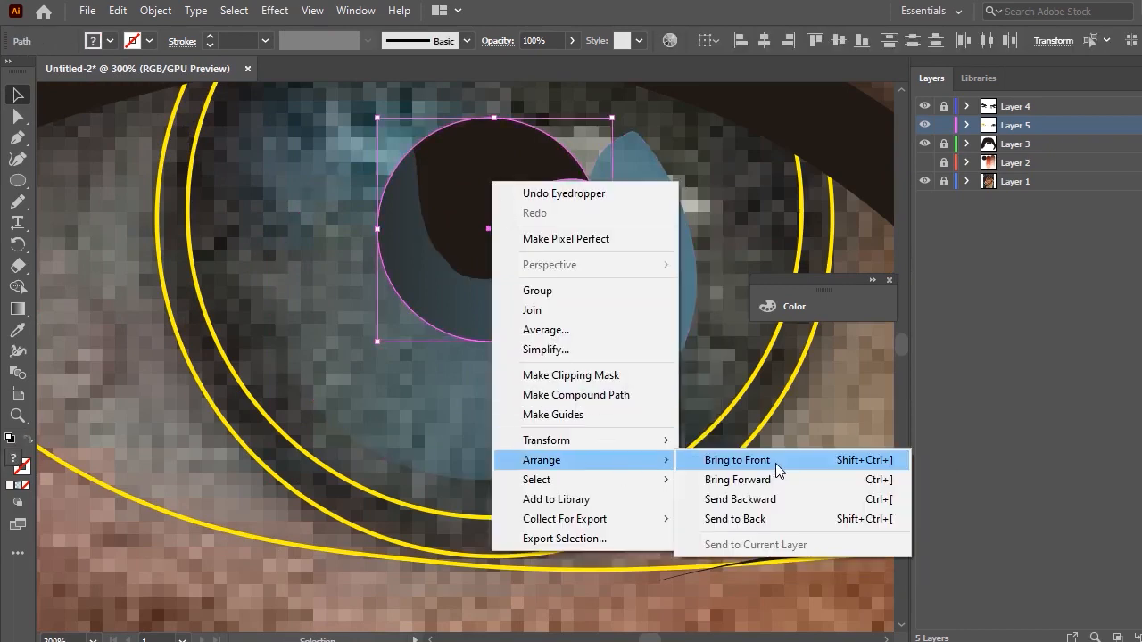
{"action": "left_click", "coordinate": [775, 463]}
Redirect the reflection shape's linear gradient vertically, from inside the pupil down to the shape's lower edge, and deselect it.
{"action": "left_click", "coordinate": [676, 353]}
{"action": "key", "text": "g"}
{"action": "left_click_drag", "start_coordinate": [500, 174], "coordinate": [515, 466]}
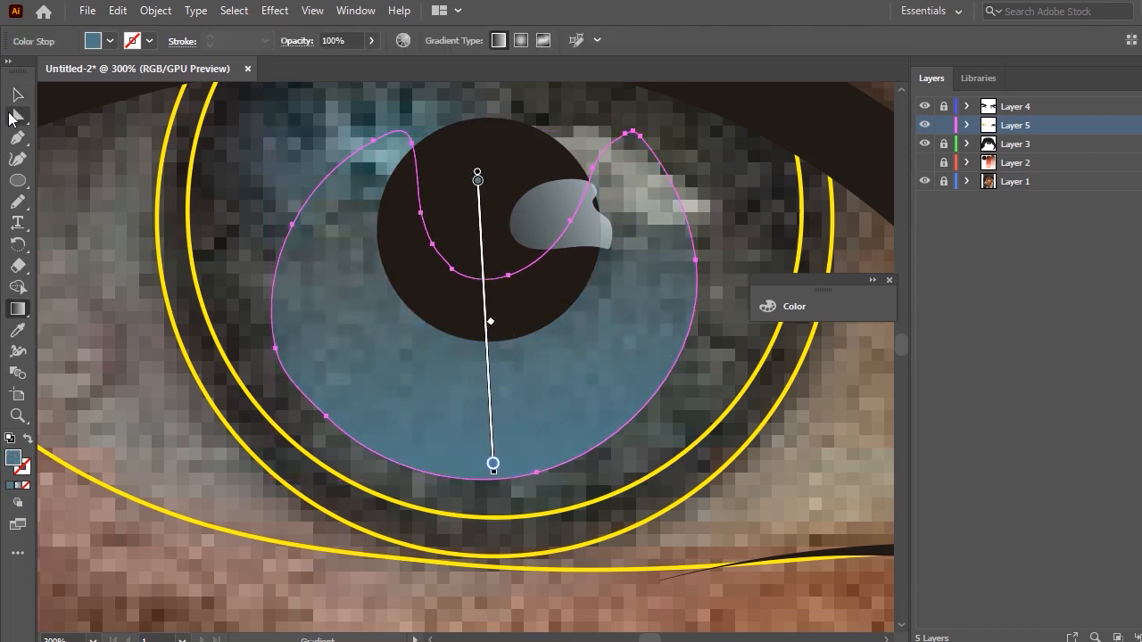
{"action": "left_click", "coordinate": [15, 115]}
{"action": "left_click", "coordinate": [17, 95]}
{"action": "left_click", "coordinate": [184, 276]}
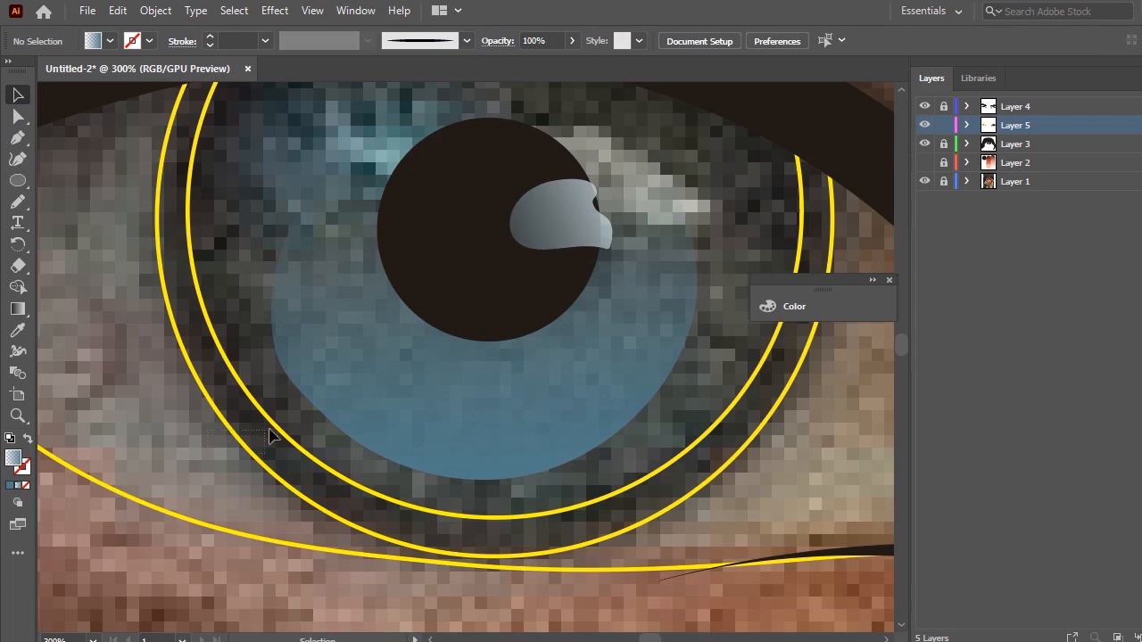
Fill the inner iris circle with the dark blue gradient sampled from the finished eye's iris.
{"action": "left_click_drag", "start_coordinate": [281, 413], "coordinate": [282, 412]}
{"action": "left_click", "coordinate": [162, 323]}
{"action": "left_click", "coordinate": [237, 383]}
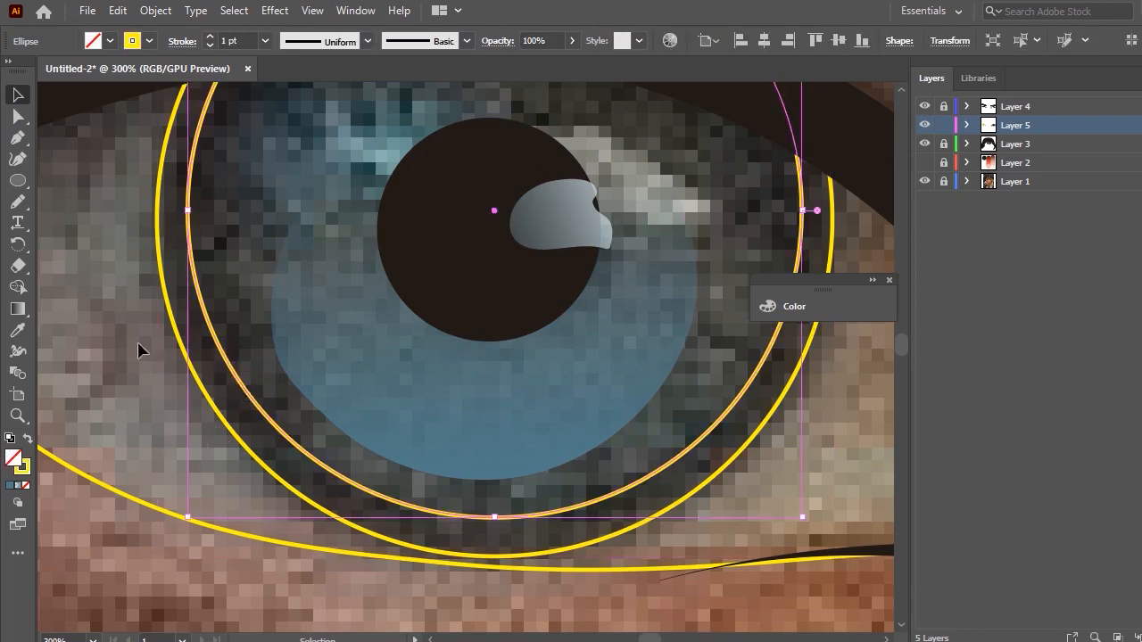
{"action": "scroll", "coordinate": [70, 404], "scroll_direction": "down", "scroll_amount": 1}
{"action": "left_click", "coordinate": [21, 328]}
{"action": "scroll", "coordinate": [400, 334], "scroll_direction": "down", "scroll_amount": 7}
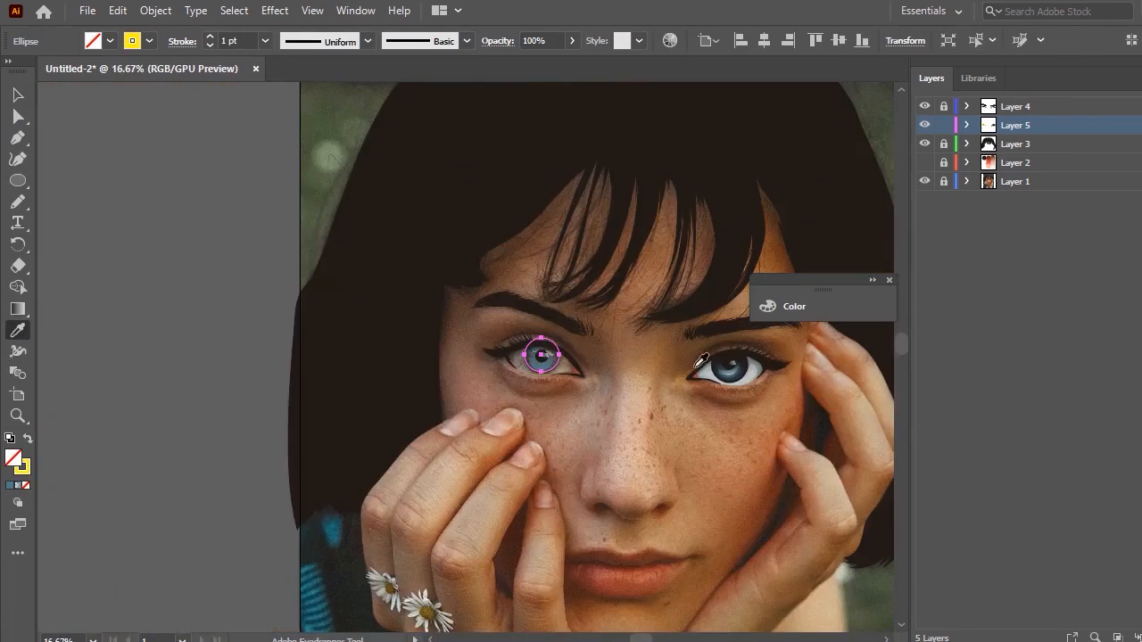
{"action": "scroll", "coordinate": [731, 366], "scroll_direction": "up", "scroll_amount": 4}
{"action": "left_click", "coordinate": [747, 400]}
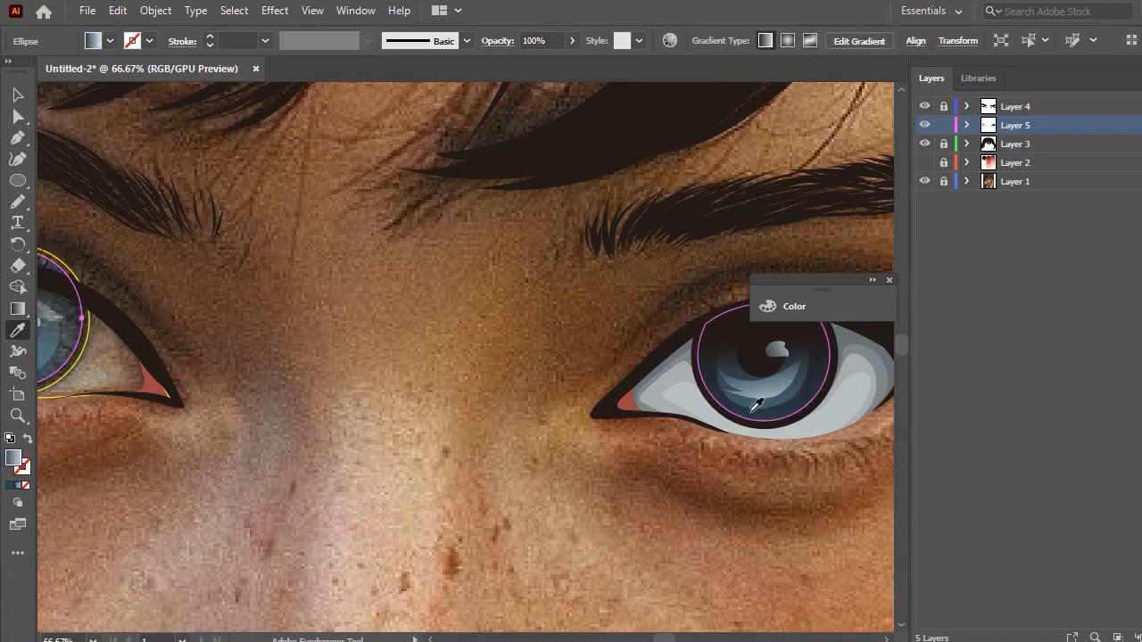
Run the inner iris circle's gradient vertically so it goes from dark at the upper lid to blue at the lower edge.
{"action": "scroll", "coordinate": [589, 361], "scroll_direction": "down", "scroll_amount": 2}
{"action": "scroll", "coordinate": [670, 362], "scroll_direction": "up", "scroll_amount": 4}
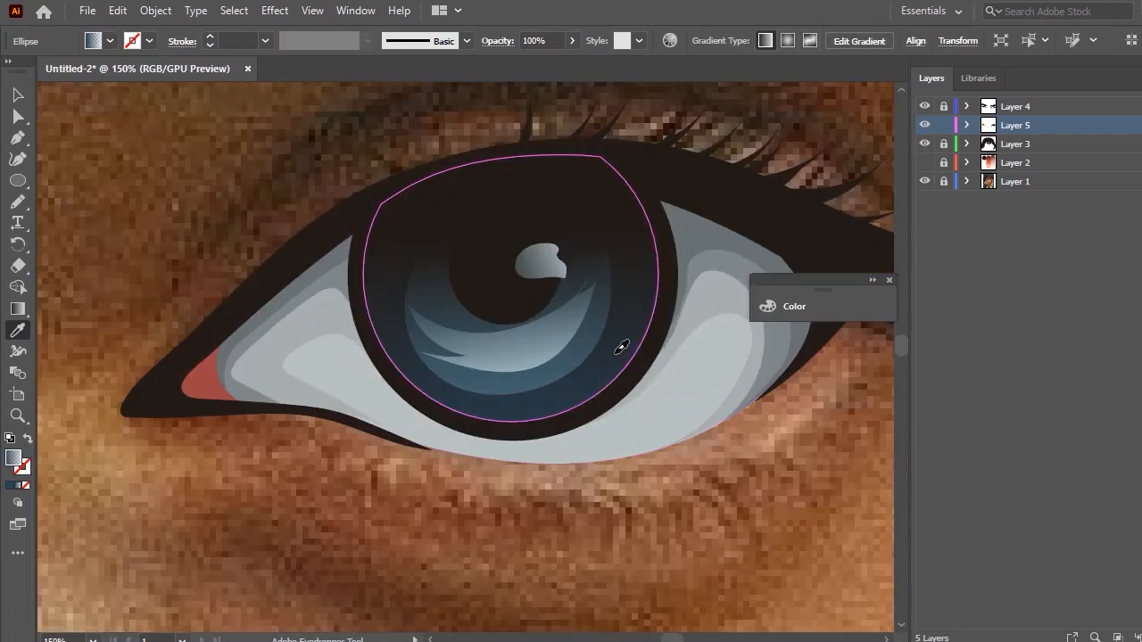
{"action": "scroll", "coordinate": [619, 344], "scroll_direction": "down", "scroll_amount": 5}
{"action": "scroll", "coordinate": [386, 332], "scroll_direction": "up", "scroll_amount": 5}
{"action": "left_click", "coordinate": [12, 311]}
{"action": "left_click_drag", "start_coordinate": [242, 183], "coordinate": [276, 378]}
{"action": "left_click_drag", "start_coordinate": [285, 450], "coordinate": [300, 138]}
{"action": "key", "text": "v"}
Fill the outer iris circle with the solid dark colour sampled from the pupil.
{"action": "left_click", "coordinate": [611, 184]}
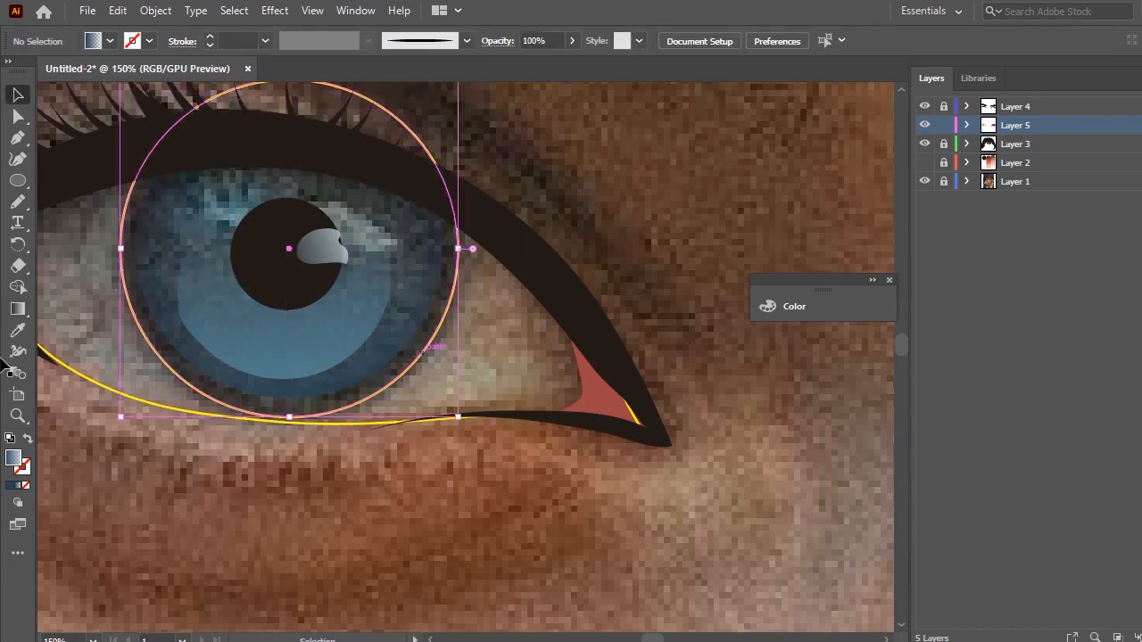
{"action": "left_click", "coordinate": [17, 330]}
{"action": "left_click", "coordinate": [243, 234]}
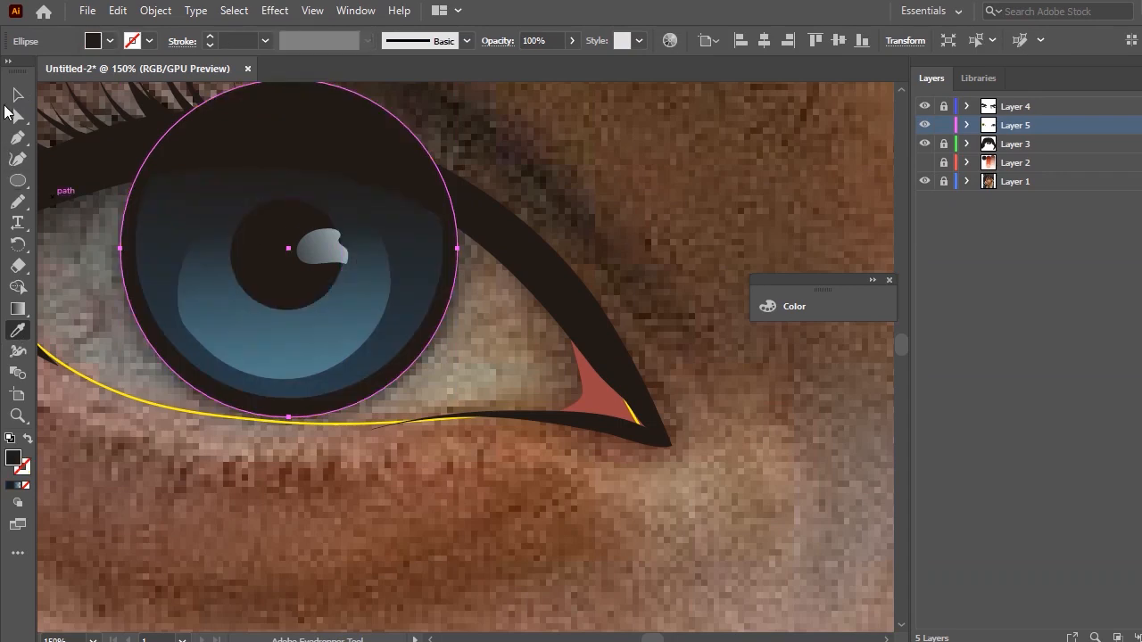
Trim the parts of both iris circles that extend above the eye outline with the Shape Builder tool.
{"action": "left_click", "coordinate": [16, 96]}
{"action": "scroll", "coordinate": [224, 143], "scroll_direction": "up", "scroll_amount": 3}
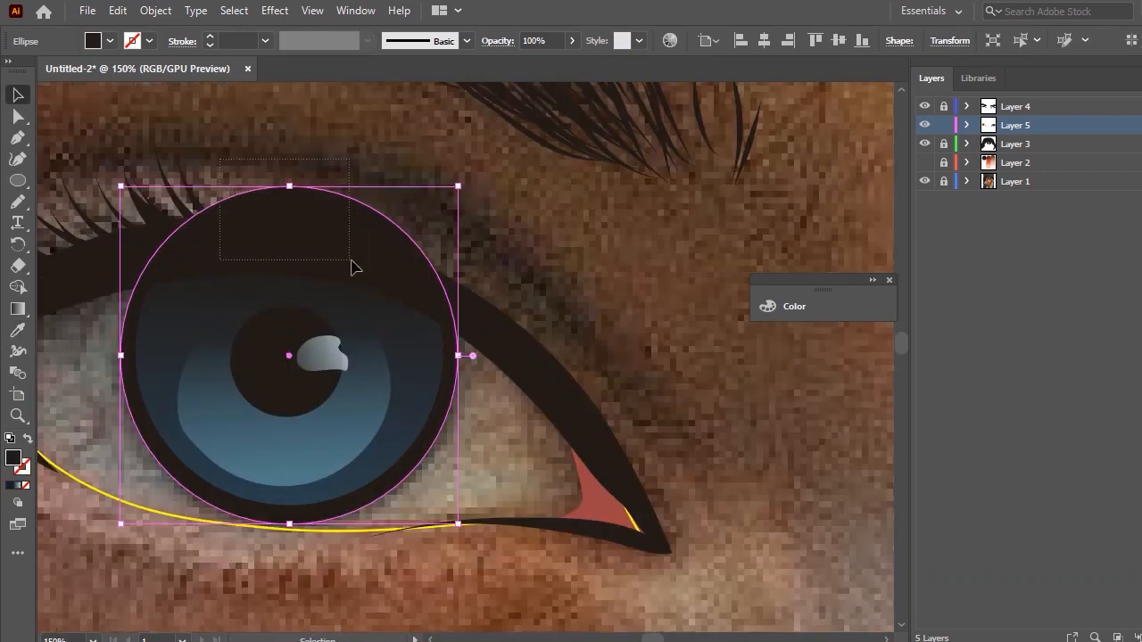
{"action": "left_click_drag", "start_coordinate": [353, 267], "coordinate": [355, 269]}
{"action": "left_click", "coordinate": [17, 286]}
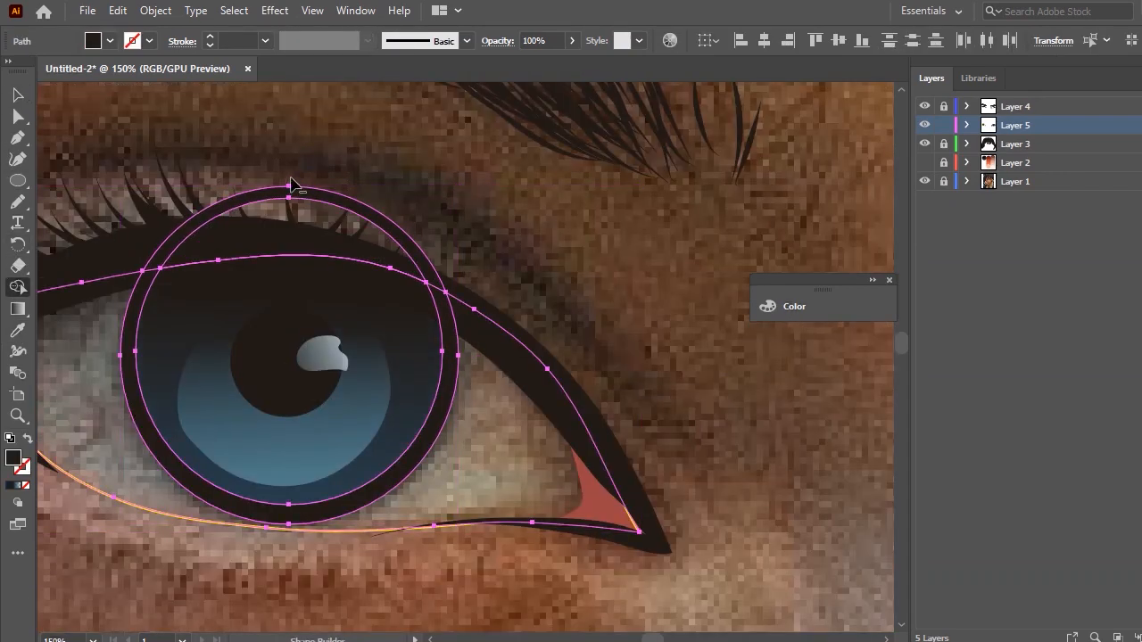
{"action": "left_click", "coordinate": [293, 192], "text": "alt"}
{"action": "left_click", "coordinate": [17, 95]}
{"action": "left_click", "coordinate": [499, 198]}
Draw a crescent highlight with split pointed ends along the lower edge of the second eye's pupil.
{"action": "scroll", "coordinate": [521, 260], "scroll_direction": "down", "scroll_amount": 2}
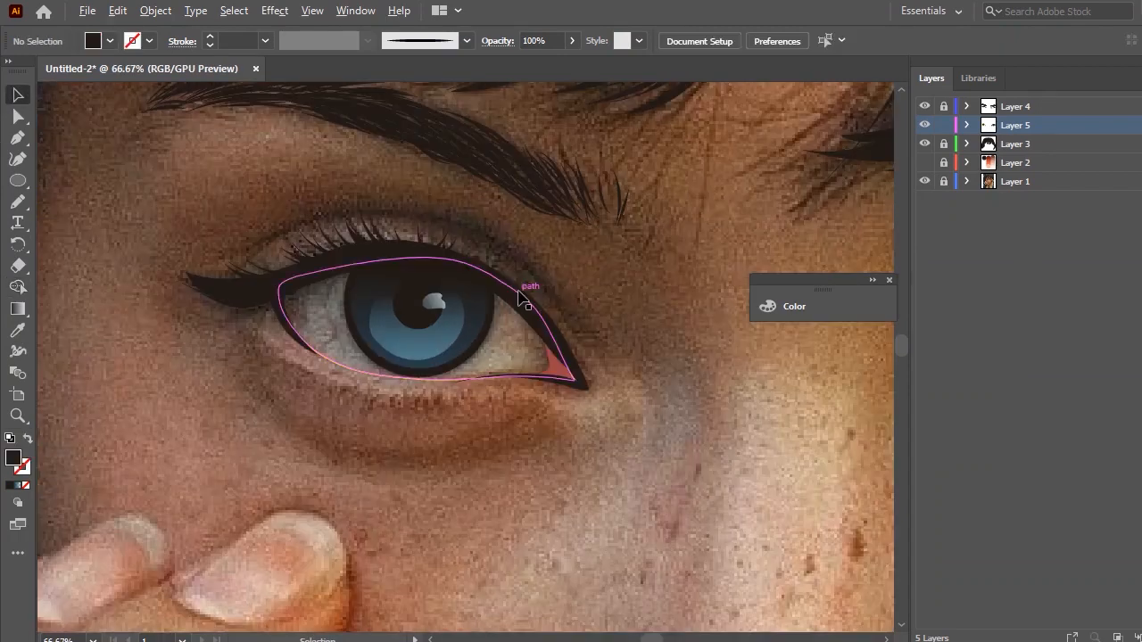
{"action": "scroll", "coordinate": [522, 299], "scroll_direction": "down", "scroll_amount": 3}
{"action": "scroll", "coordinate": [361, 304], "scroll_direction": "up", "scroll_amount": 2}
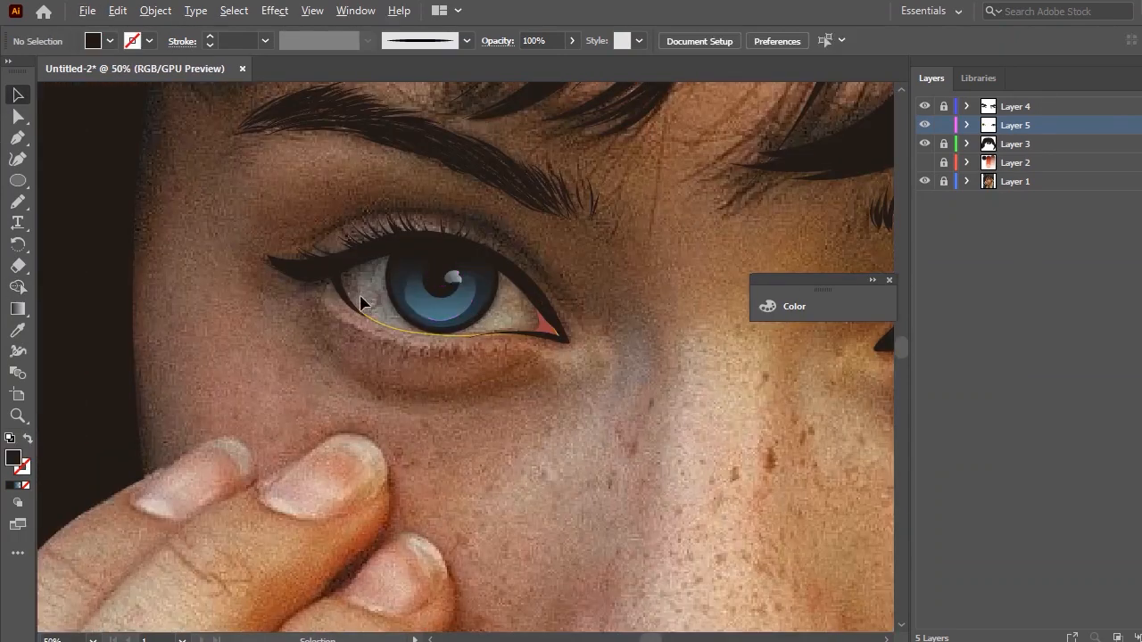
{"action": "scroll", "coordinate": [361, 303], "scroll_direction": "up", "scroll_amount": 2}
{"action": "key", "text": "n"}
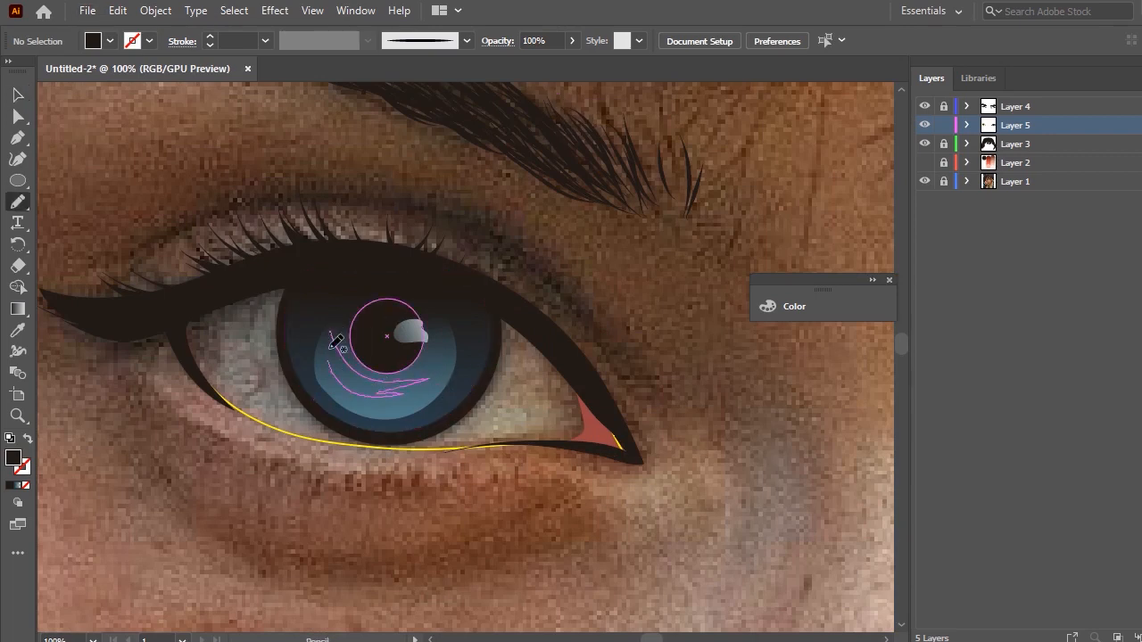
{"action": "left_click_drag", "start_coordinate": [330, 348], "coordinate": [329, 361]}
Fill the crescent highlight with the light gradient sampled from the finished eye's crescent.
{"action": "scroll", "coordinate": [377, 322], "scroll_direction": "down", "scroll_amount": 5}
{"action": "scroll", "coordinate": [557, 362], "scroll_direction": "up", "scroll_amount": 5}
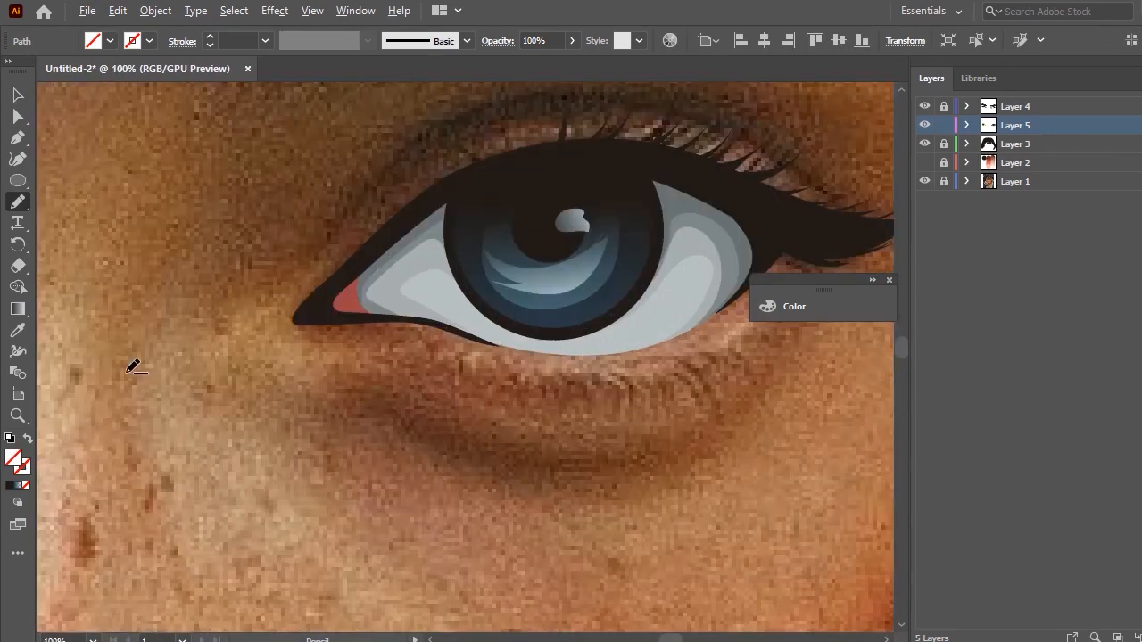
{"action": "left_click", "coordinate": [18, 329]}
{"action": "left_click", "coordinate": [530, 263]}
{"action": "scroll", "coordinate": [728, 259], "scroll_direction": "down", "scroll_amount": 3}
{"action": "scroll", "coordinate": [256, 226], "scroll_direction": "up", "scroll_amount": 6}
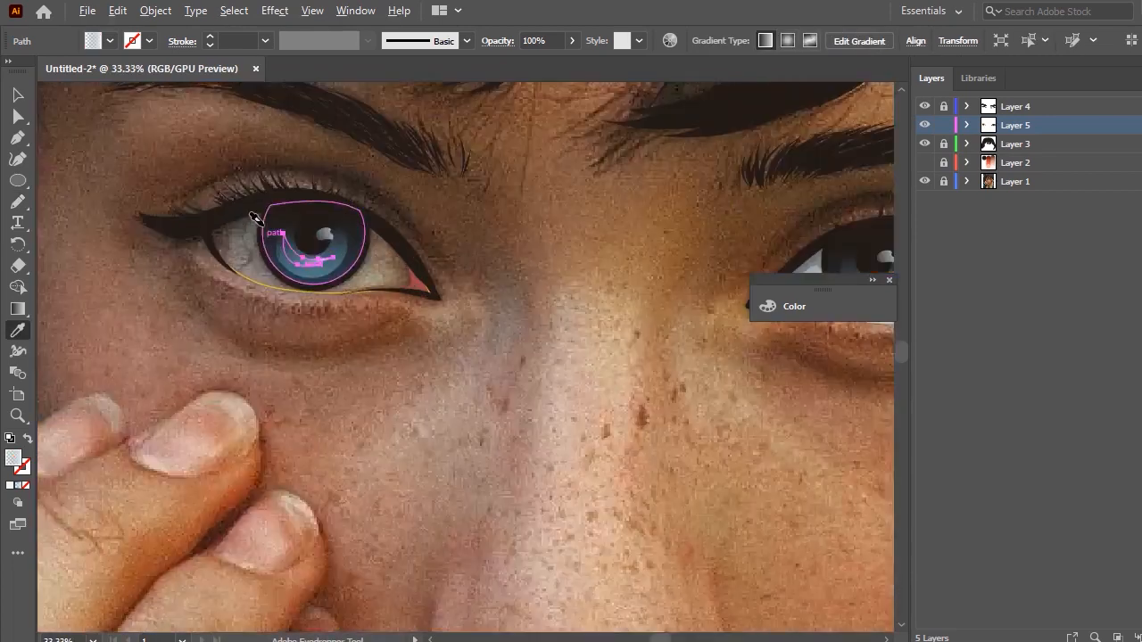
Angle the crescent highlight's gradient diagonally from the pupil outward to the lower iris, and deselect it.
{"action": "key", "text": "g"}
{"action": "left_click_drag", "start_coordinate": [438, 314], "coordinate": [326, 505]}
{"action": "left_click_drag", "start_coordinate": [384, 311], "coordinate": [276, 467]}
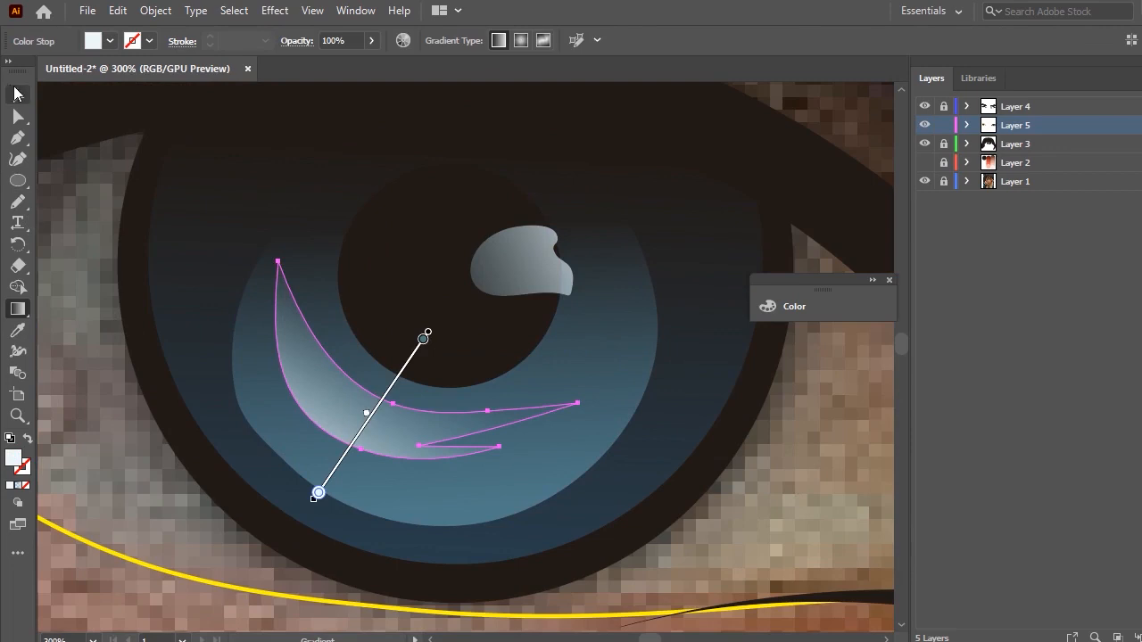
{"action": "left_click", "coordinate": [18, 95]}
{"action": "left_click", "coordinate": [171, 214]}
Draw a closed shadow shape with the Pencil tool under the second eye's upper lid, from the outer corner to the inner corner.
{"action": "scroll", "coordinate": [339, 326], "scroll_direction": "down", "scroll_amount": 5}
{"action": "scroll", "coordinate": [301, 295], "scroll_direction": "up", "scroll_amount": 3}
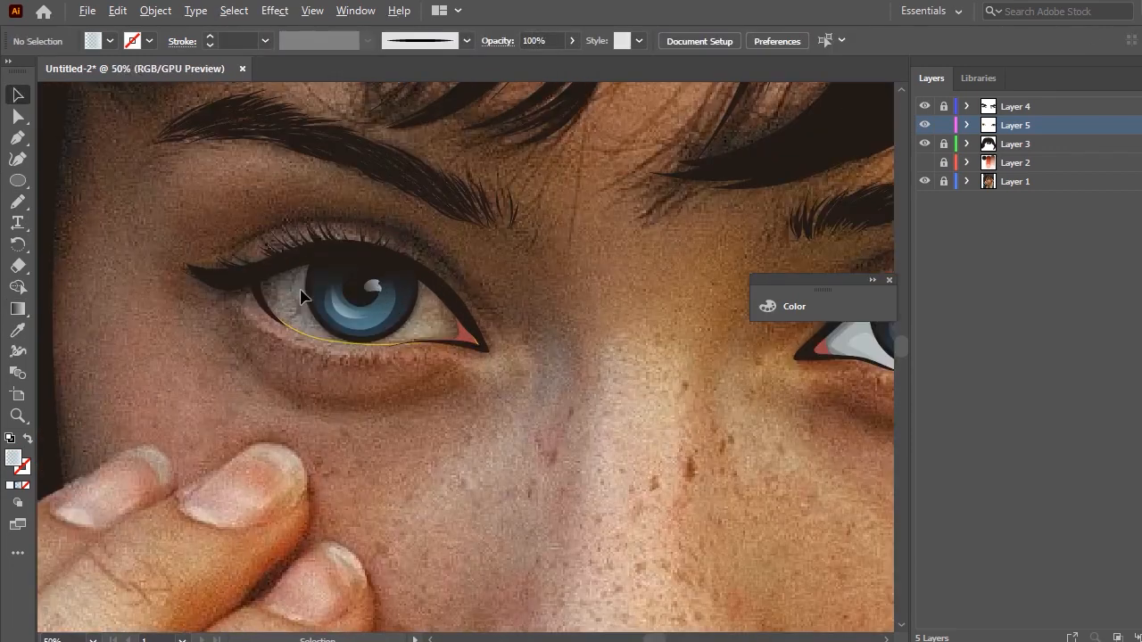
{"action": "scroll", "coordinate": [346, 315], "scroll_direction": "up", "scroll_amount": 1}
{"action": "key", "text": "n"}
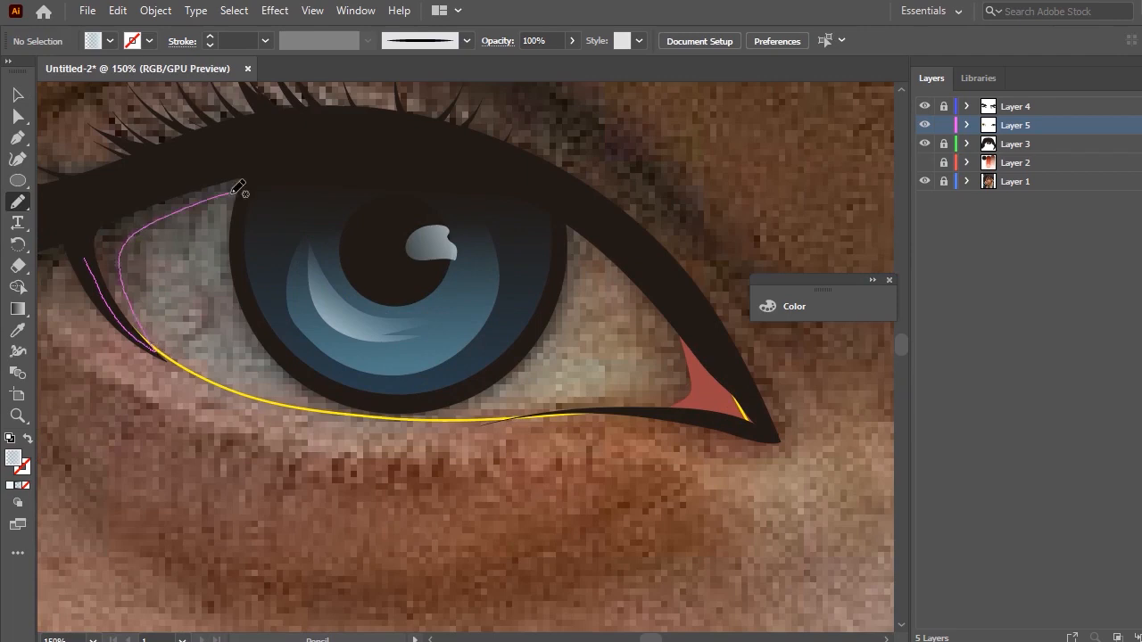
{"action": "left_click_drag", "start_coordinate": [230, 242], "coordinate": [437, 196]}
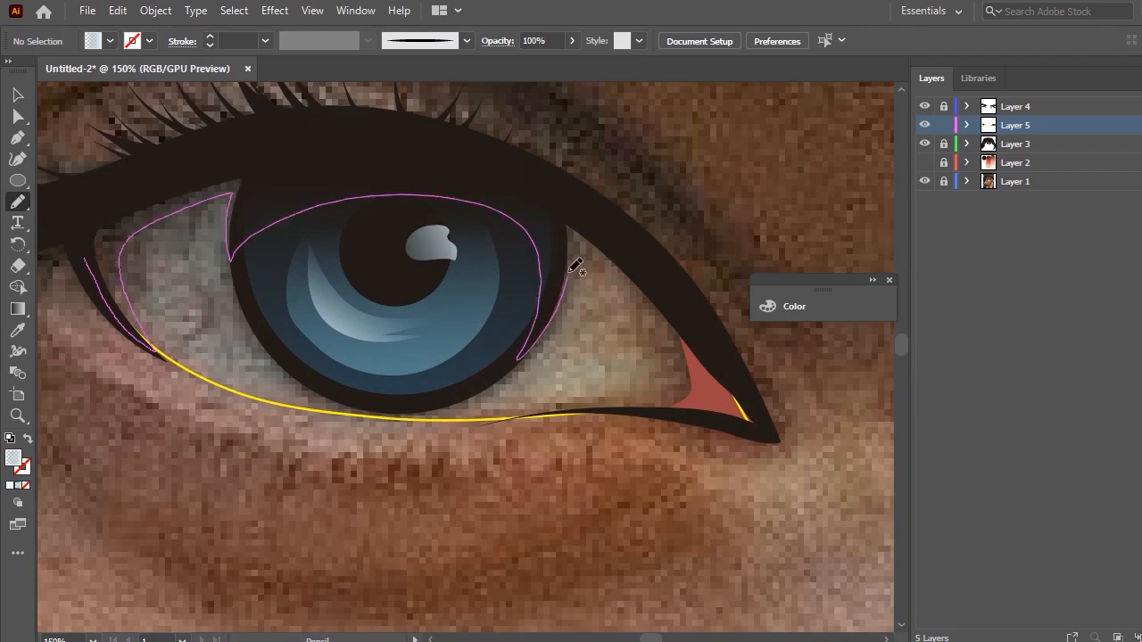
{"action": "left_click_drag", "start_coordinate": [716, 373], "coordinate": [715, 378]}
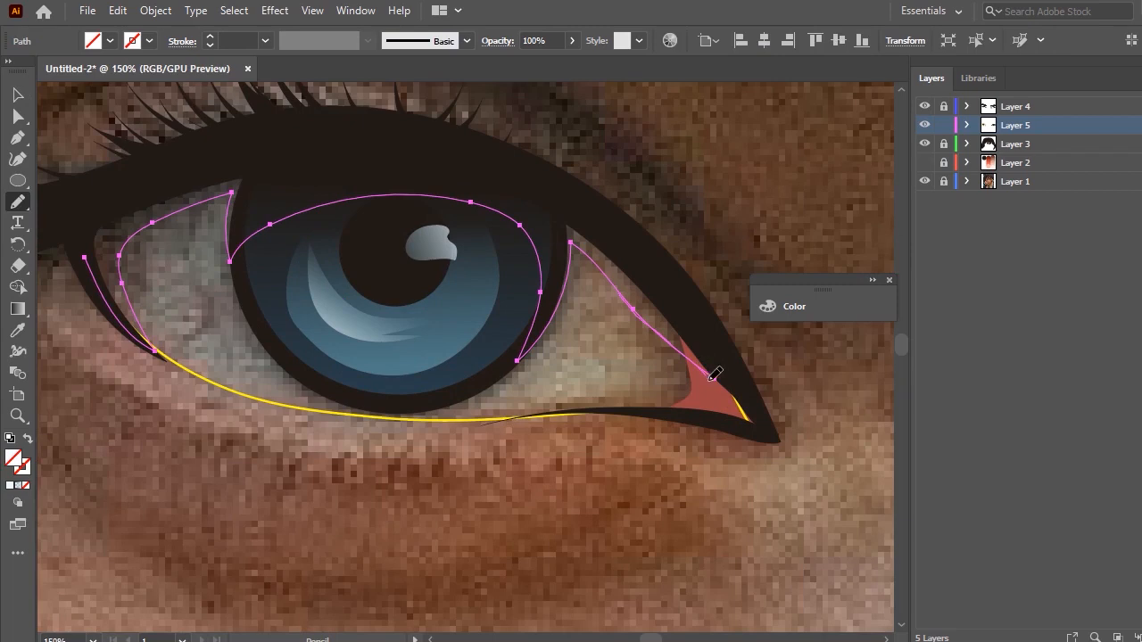
{"action": "left_click_drag", "start_coordinate": [82, 208], "coordinate": [92, 284]}
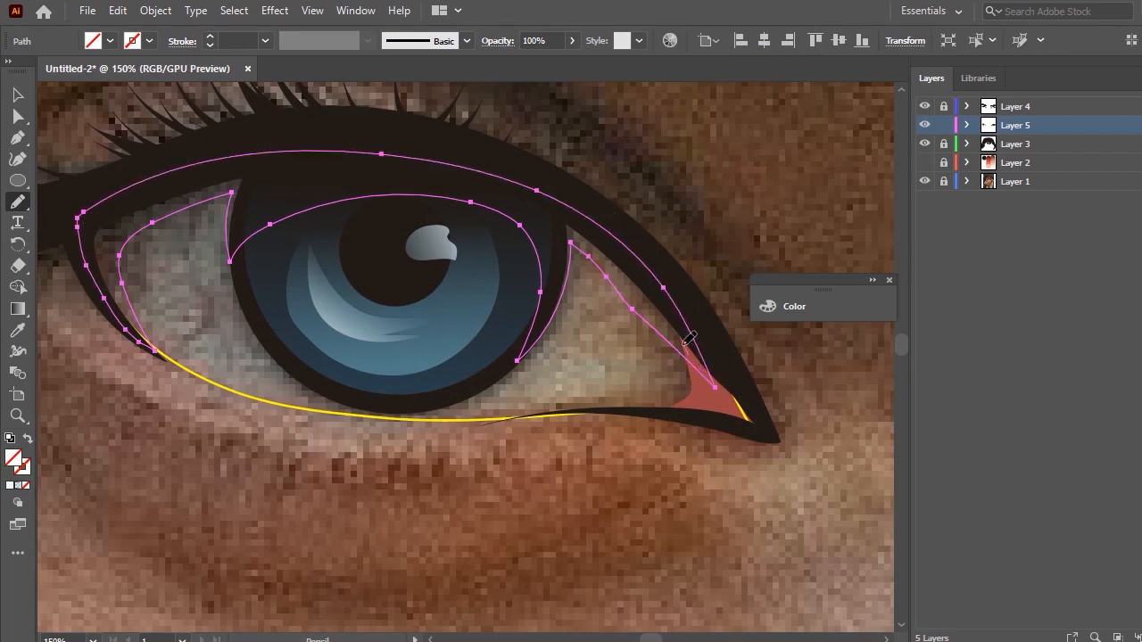
Redraw the shadow shape's lower edge between the iris and the inner eye corner to smooth its curve.
{"action": "left_click_drag", "start_coordinate": [620, 282], "coordinate": [702, 363]}
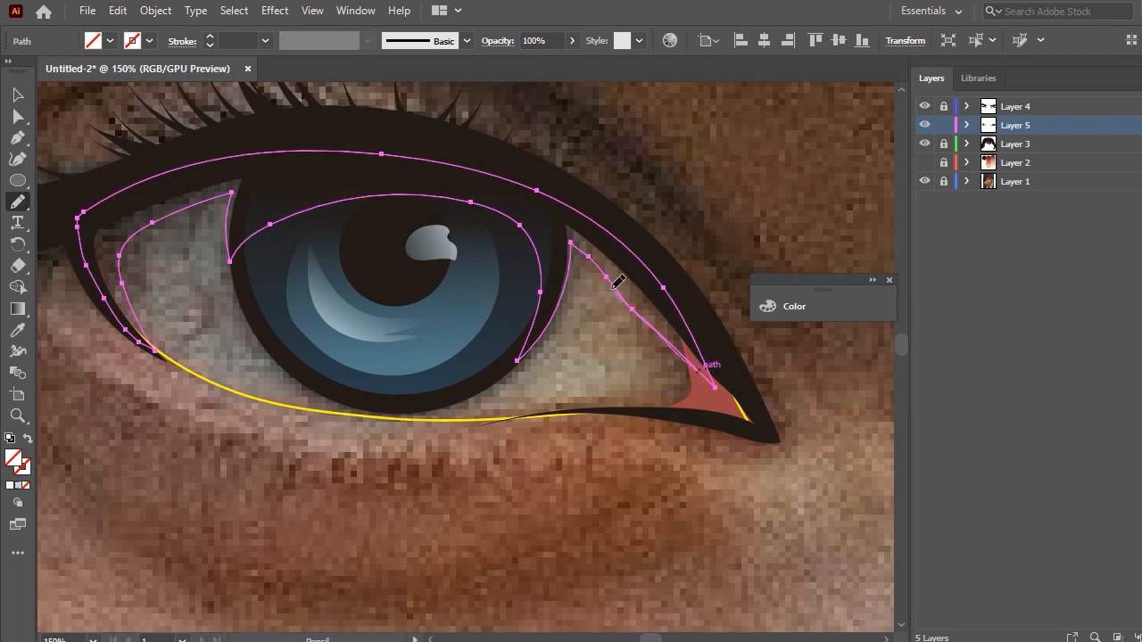
{"action": "left_click_drag", "start_coordinate": [678, 314], "coordinate": [702, 360]}
{"action": "left_click_drag", "start_coordinate": [602, 262], "coordinate": [571, 235]}
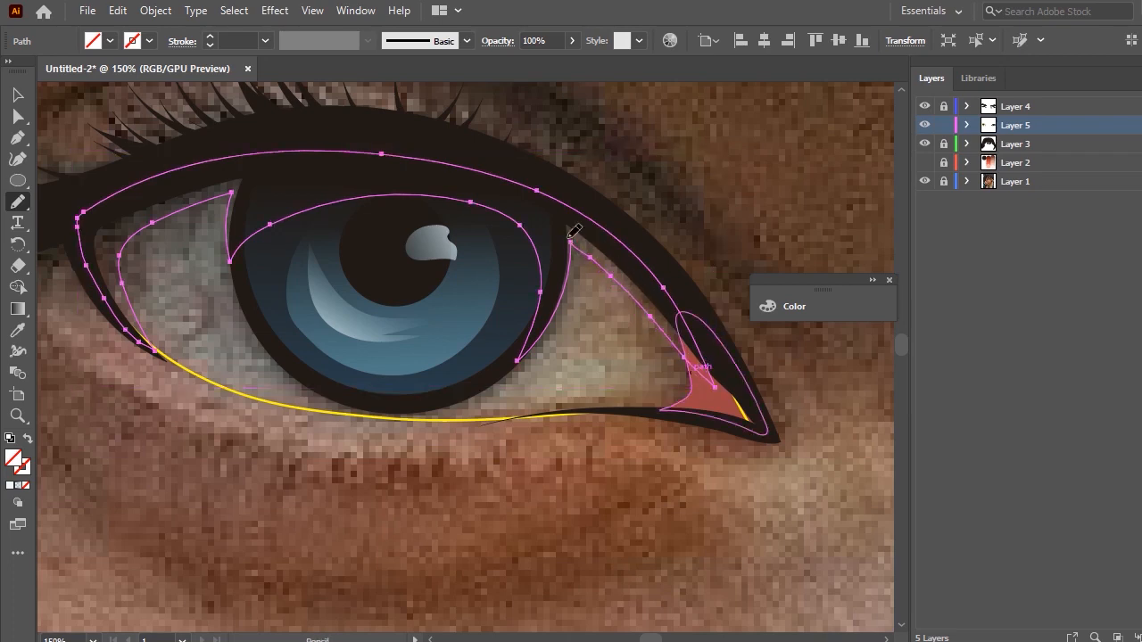
Fill the shadow shape with the grey sampled from the finished eye's shadow beneath the upper lid.
{"action": "scroll", "coordinate": [544, 249], "scroll_direction": "down", "scroll_amount": 6}
{"action": "left_click", "coordinate": [18, 330]}
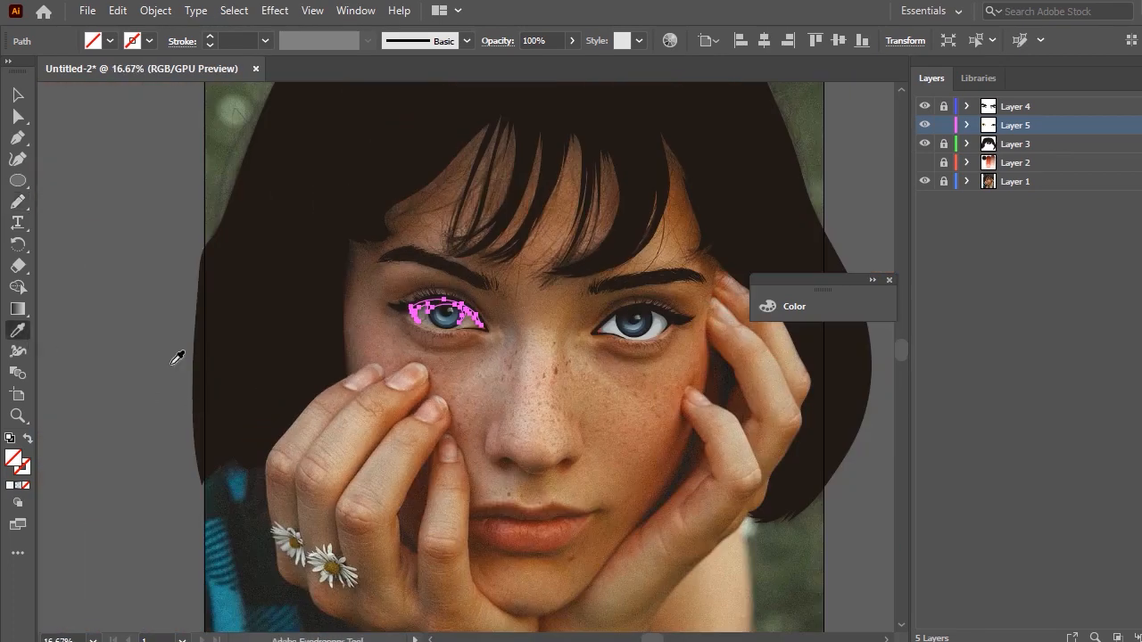
{"action": "scroll", "coordinate": [605, 294], "scroll_direction": "up", "scroll_amount": 5}
{"action": "scroll", "coordinate": [604, 294], "scroll_direction": "up", "scroll_amount": 2}
{"action": "scroll", "coordinate": [474, 220], "scroll_direction": "down", "scroll_amount": 2}
{"action": "scroll", "coordinate": [312, 163], "scroll_direction": "up", "scroll_amount": 6}
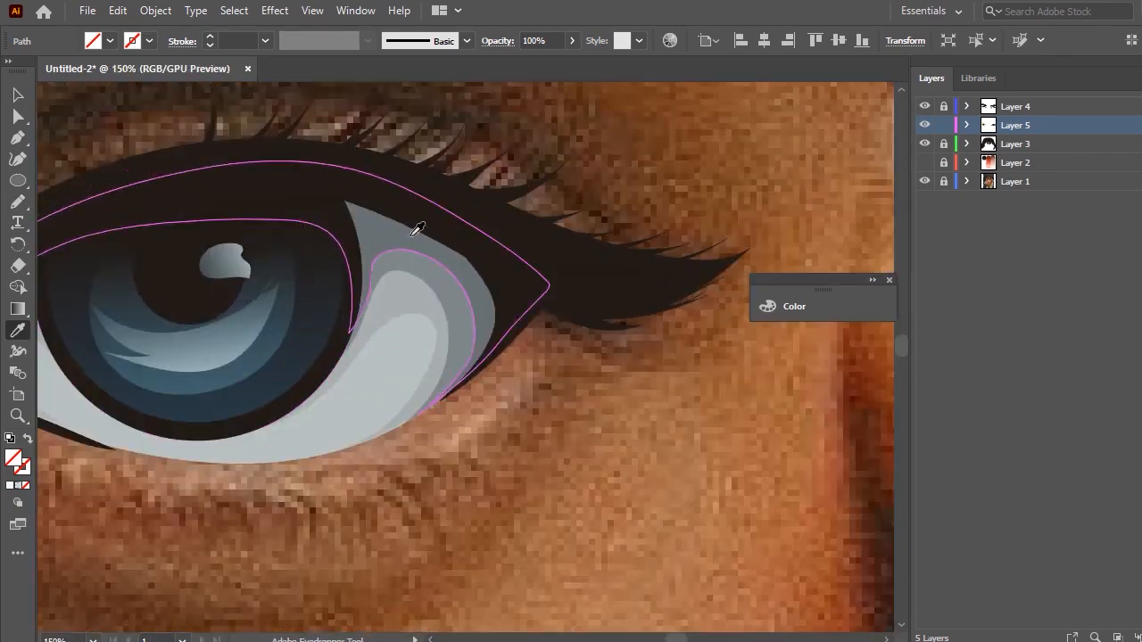
{"action": "left_click", "coordinate": [413, 229]}
{"action": "scroll", "coordinate": [664, 257], "scroll_direction": "down", "scroll_amount": 3}
{"action": "scroll", "coordinate": [664, 257], "scroll_direction": "down", "scroll_amount": 6}
{"action": "scroll", "coordinate": [421, 255], "scroll_direction": "up", "scroll_amount": 7}
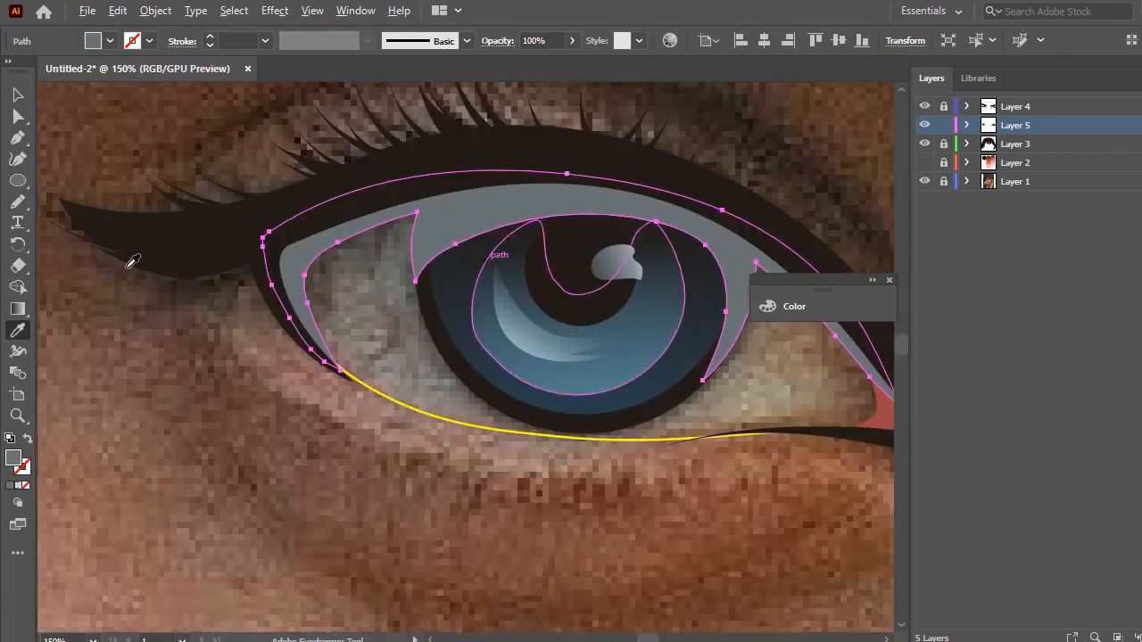
Send the grey shadow shape under the second eye's upper lid to the back and deselect it.
{"action": "left_click", "coordinate": [18, 96]}
{"action": "right_click", "coordinate": [557, 132]}
{"action": "mouse_move", "coordinate": [658, 526]}
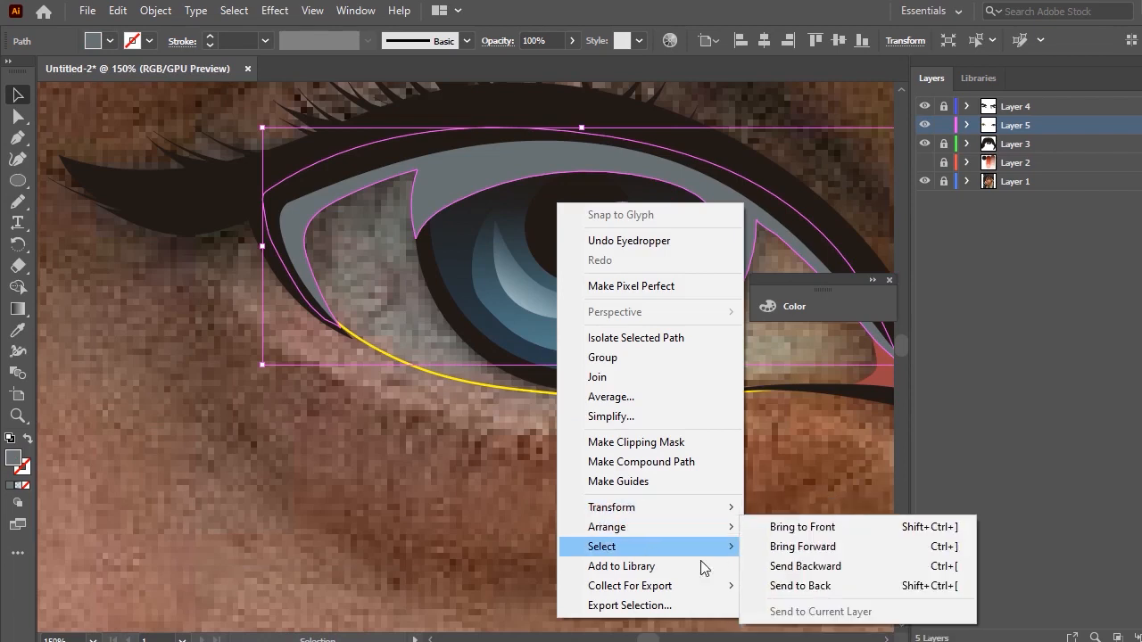
{"action": "left_click", "coordinate": [780, 591]}
{"action": "scroll", "coordinate": [382, 383], "scroll_direction": "down", "scroll_amount": 1}
{"action": "left_click", "coordinate": [383, 382]}
Draw a larger closed shading shape with the Pencil tool, reaching further into both eye-white areas and out to the inner corner.
{"action": "scroll", "coordinate": [589, 330], "scroll_direction": "right", "scroll_amount": 3}
{"action": "scroll", "coordinate": [589, 330], "scroll_direction": "up", "scroll_amount": 2}
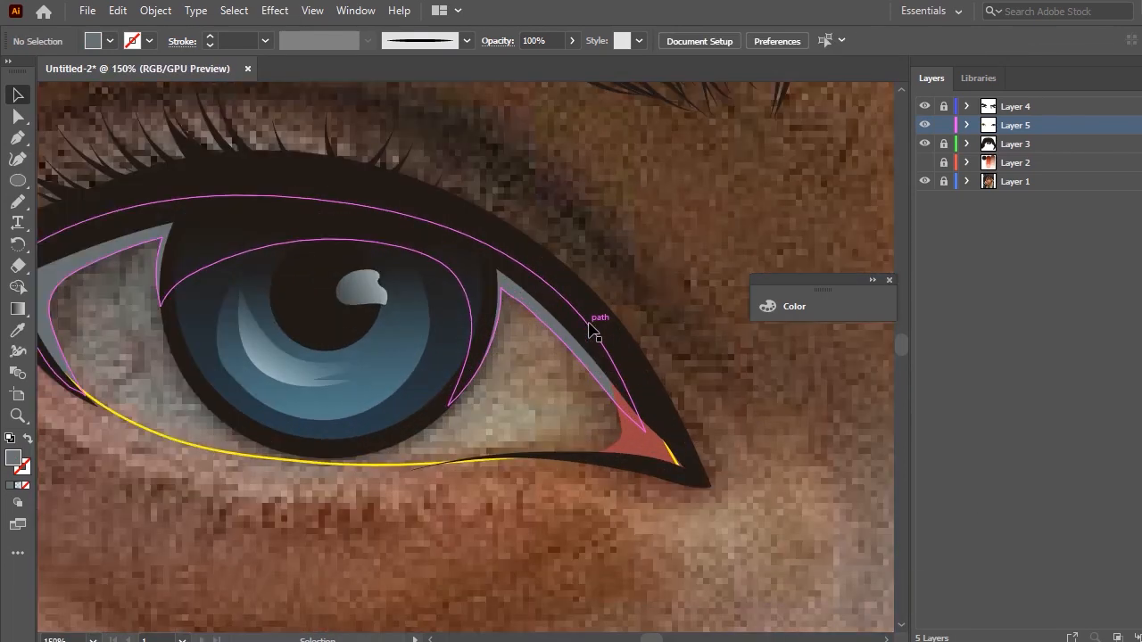
{"action": "key", "text": "n"}
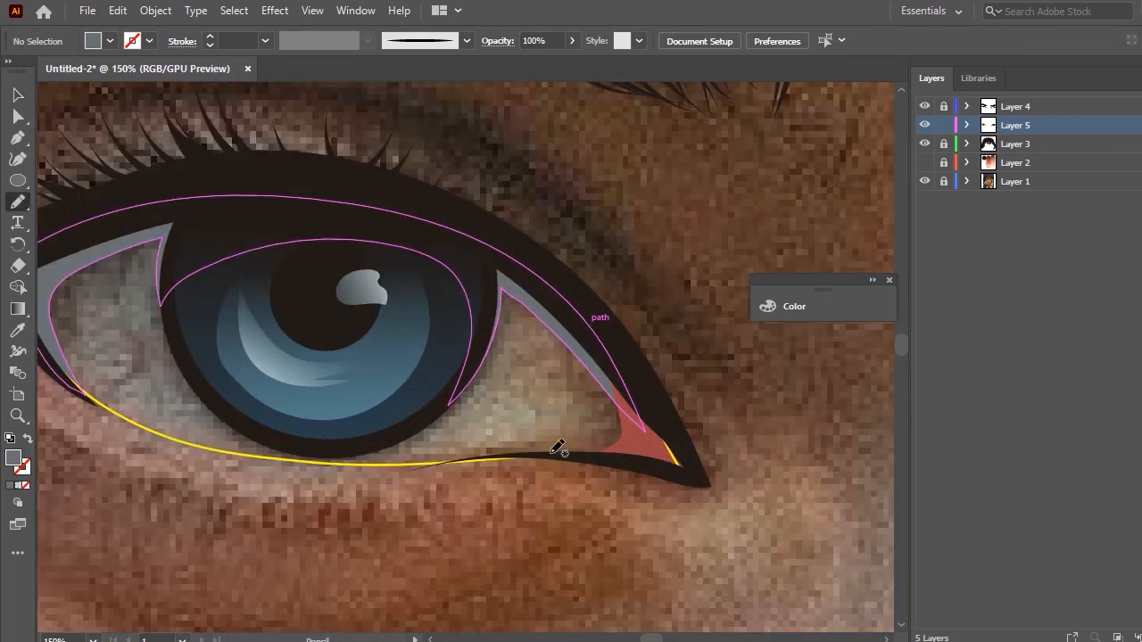
{"action": "left_click_drag", "start_coordinate": [483, 363], "coordinate": [431, 413]}
{"action": "key", "text": "ctrl+z"}
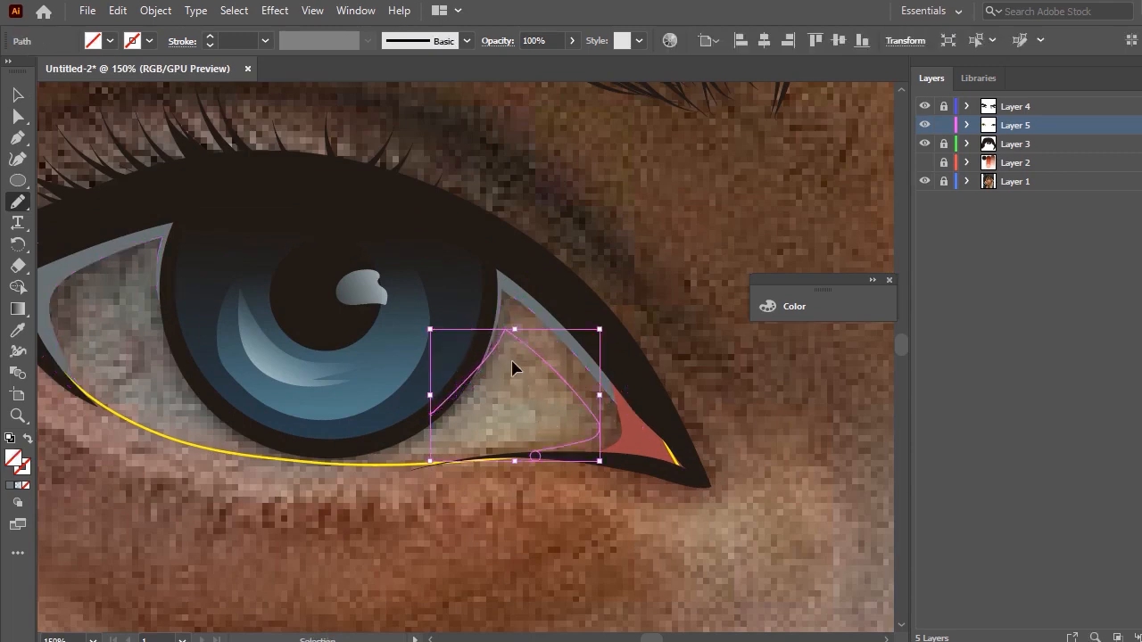
{"action": "left_click_drag", "start_coordinate": [430, 412], "coordinate": [440, 331]}
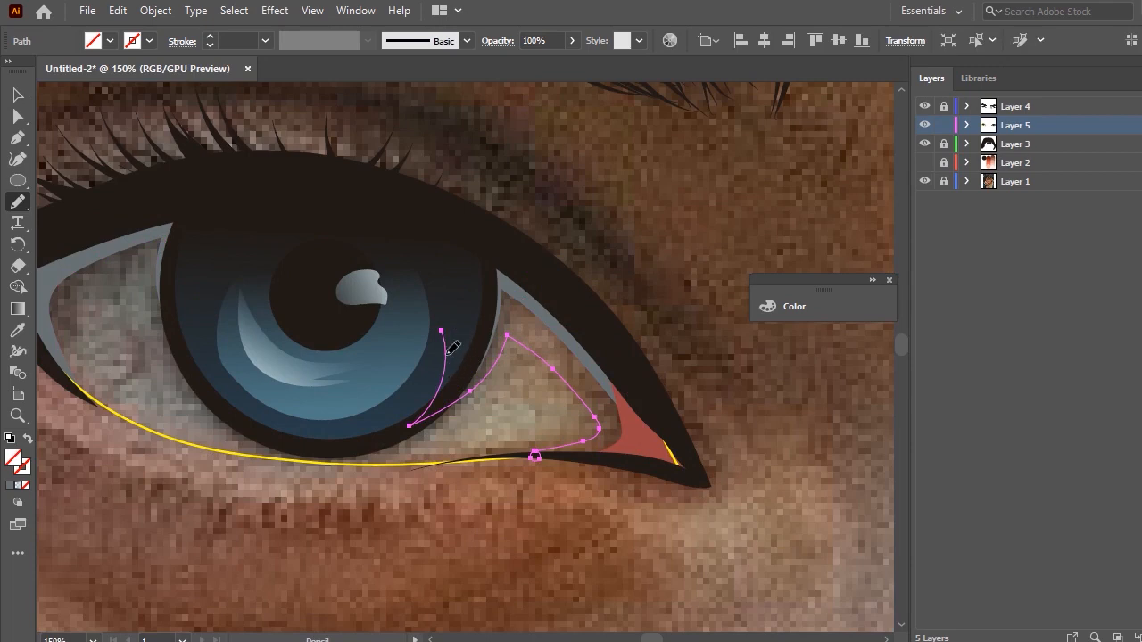
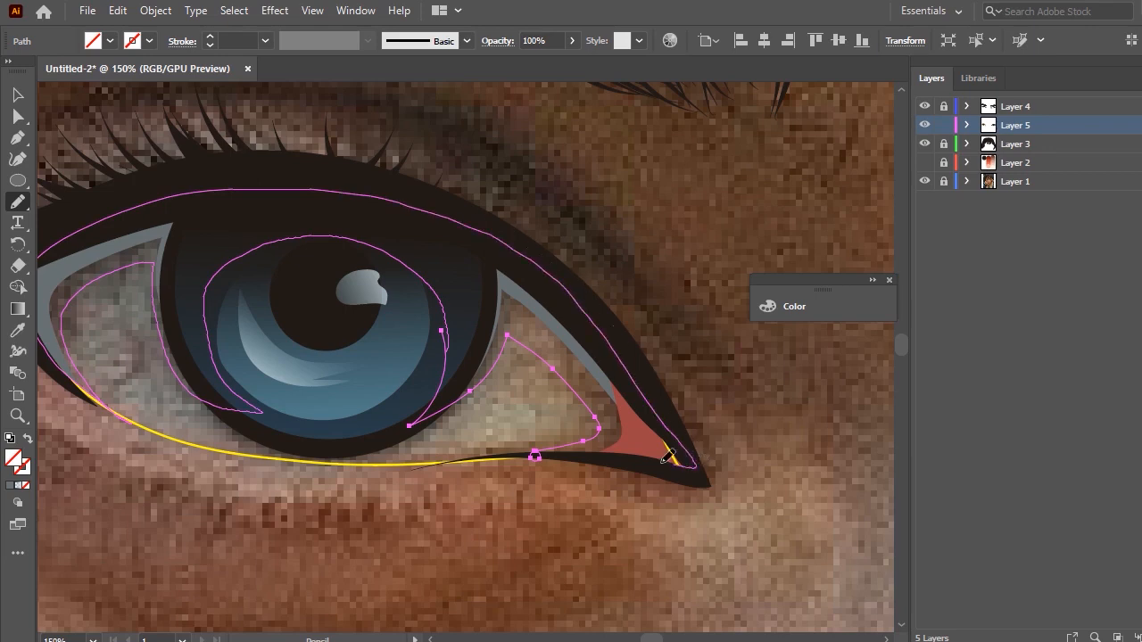
{"action": "left_click_drag", "start_coordinate": [572, 446], "coordinate": [526, 453]}
{"action": "left_click_drag", "start_coordinate": [663, 465], "coordinate": [695, 466]}
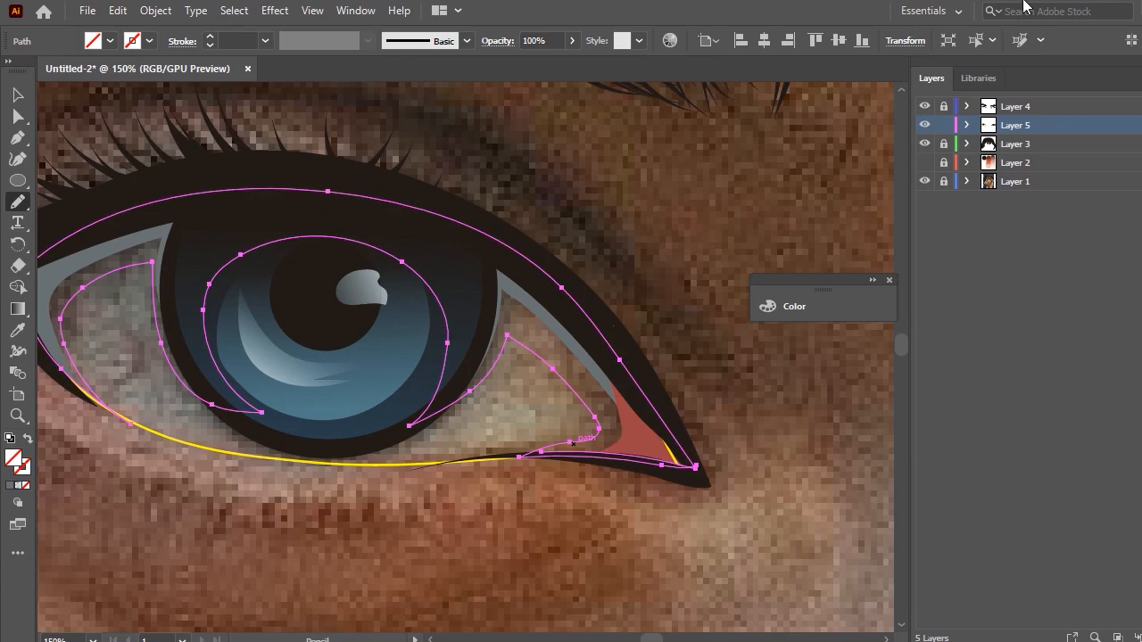
Fill the larger shading shape with the mid-grey sampled from the finished eye's second shadow band.
{"action": "scroll", "coordinate": [875, 7], "scroll_direction": "down", "scroll_amount": 3}
{"action": "scroll", "coordinate": [413, 143], "scroll_direction": "down", "scroll_amount": 4}
{"action": "scroll", "coordinate": [459, 222], "scroll_direction": "up", "scroll_amount": 7}
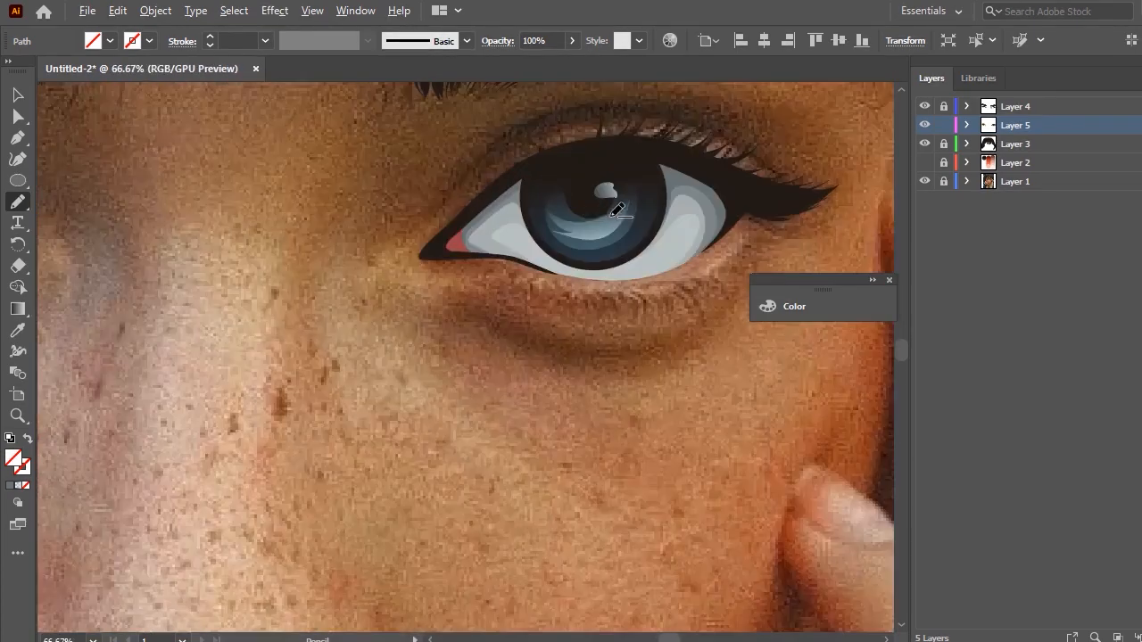
{"action": "left_click", "coordinate": [19, 329]}
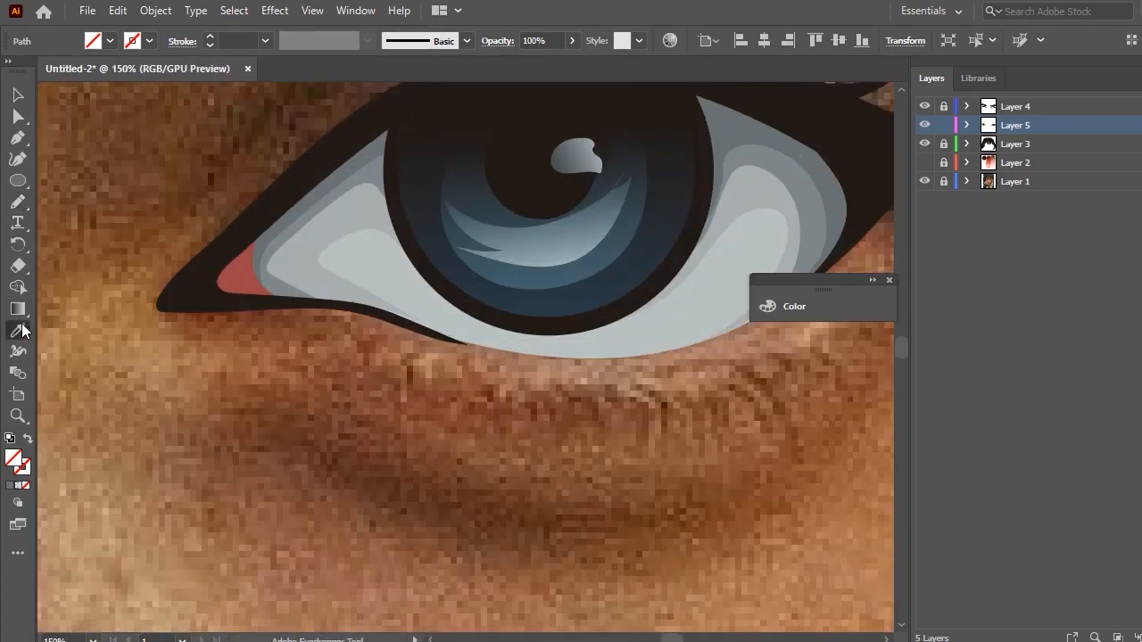
{"action": "left_click", "coordinate": [375, 174]}
{"action": "scroll", "coordinate": [751, 216], "scroll_direction": "down", "scroll_amount": 5}
{"action": "scroll", "coordinate": [504, 207], "scroll_direction": "up", "scroll_amount": 5}
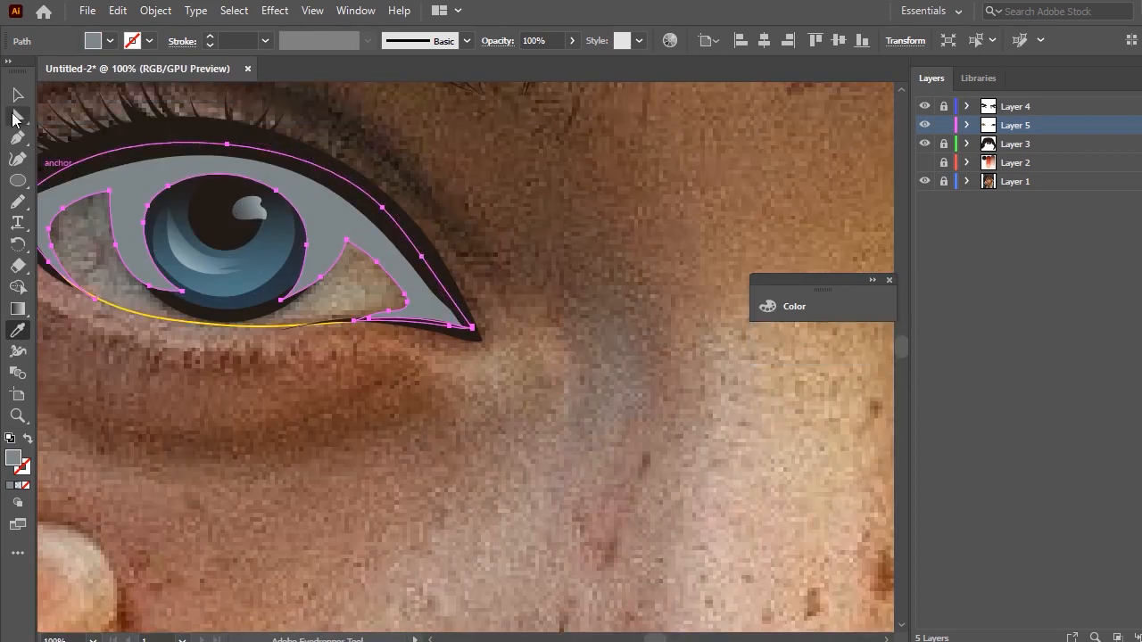
Send the mid-grey shading shape to the back, behind the darker shadow and the iris, and deselect it.
{"action": "left_click", "coordinate": [18, 95]}
{"action": "scroll", "coordinate": [222, 178], "scroll_direction": "up", "scroll_amount": 1}
{"action": "right_click", "coordinate": [218, 179]}
{"action": "mouse_move", "coordinate": [356, 503]}
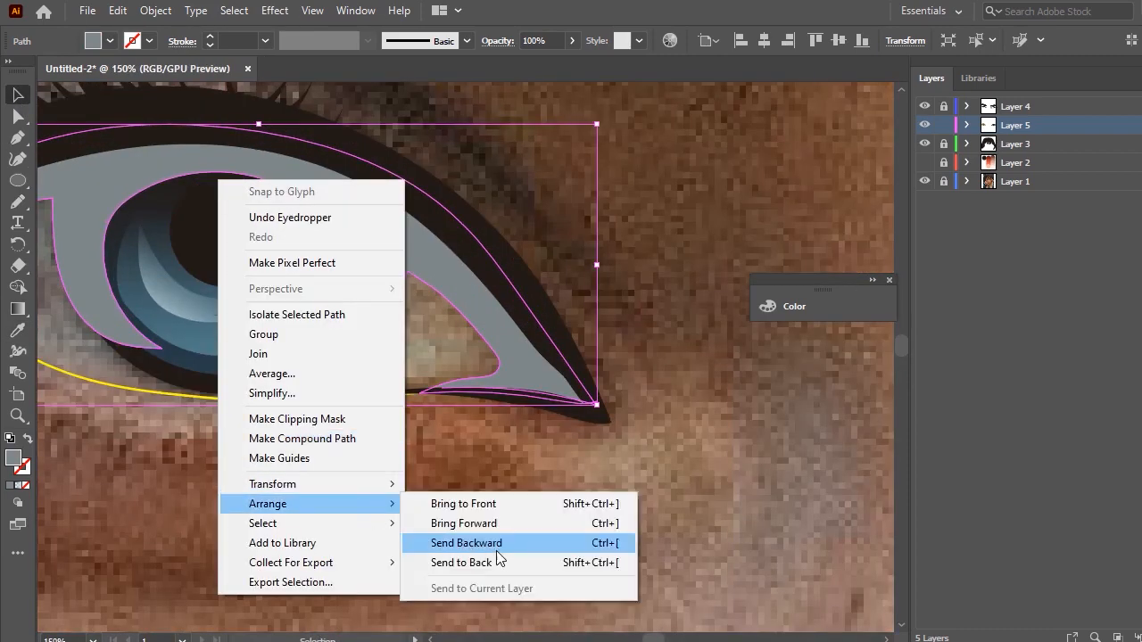
{"action": "left_click", "coordinate": [481, 543]}
{"action": "right_click", "coordinate": [423, 432]}
{"action": "mouse_move", "coordinate": [460, 546]}
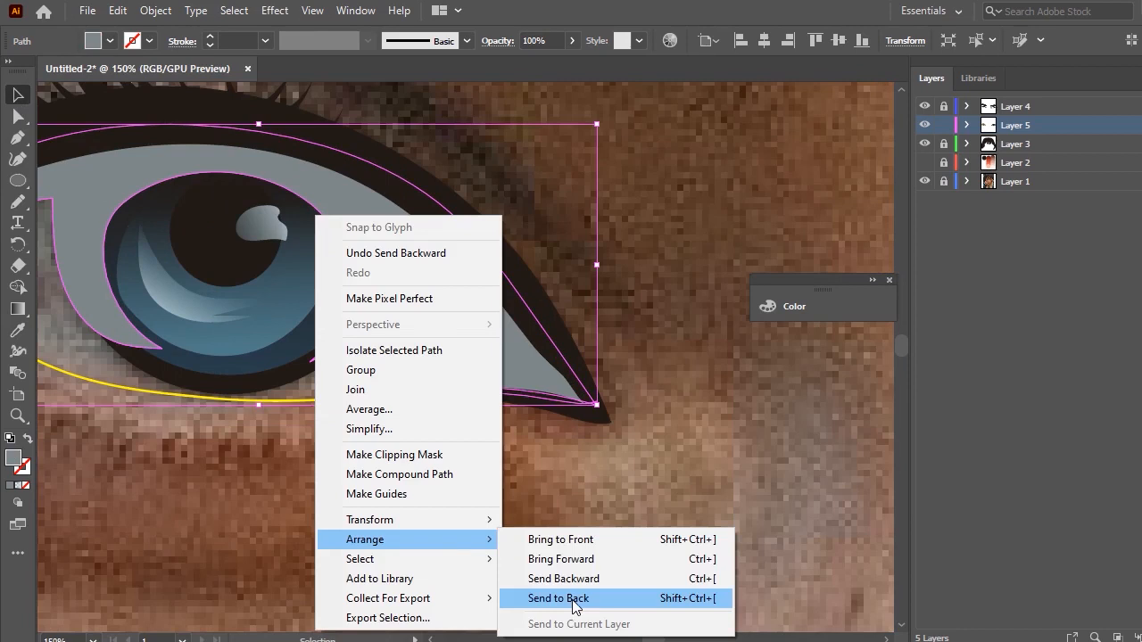
{"action": "left_click", "coordinate": [573, 600]}
{"action": "left_click", "coordinate": [613, 500]}
Draw a third closed Pencil shape along the lids, leaving only small areas of eye white open on either side of the iris.
{"action": "scroll", "coordinate": [597, 434], "scroll_direction": "down", "scroll_amount": 1}
{"action": "scroll", "coordinate": [194, 294], "scroll_direction": "up", "scroll_amount": 2}
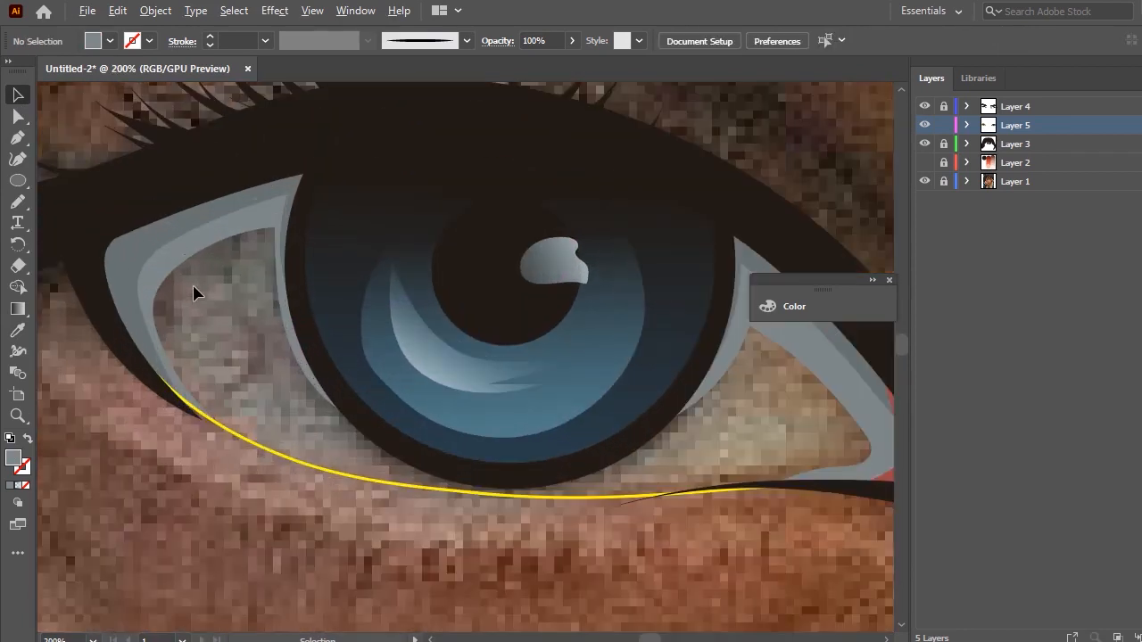
{"action": "key", "text": "n"}
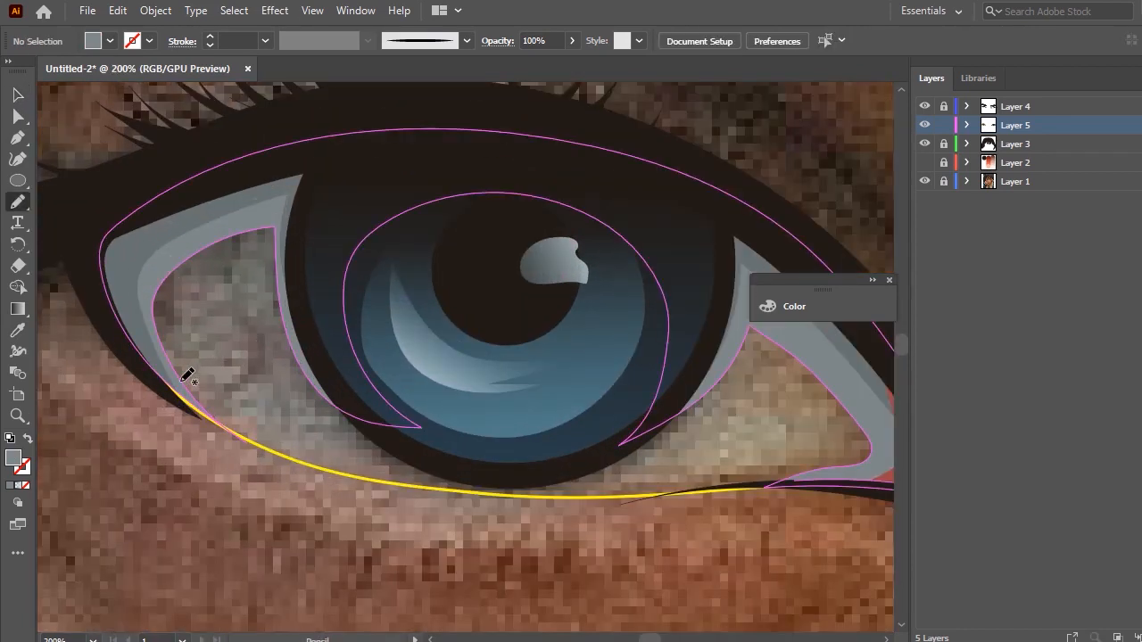
{"action": "key", "text": "ctrl+z"}
{"action": "left_click_drag", "start_coordinate": [169, 381], "coordinate": [214, 415]}
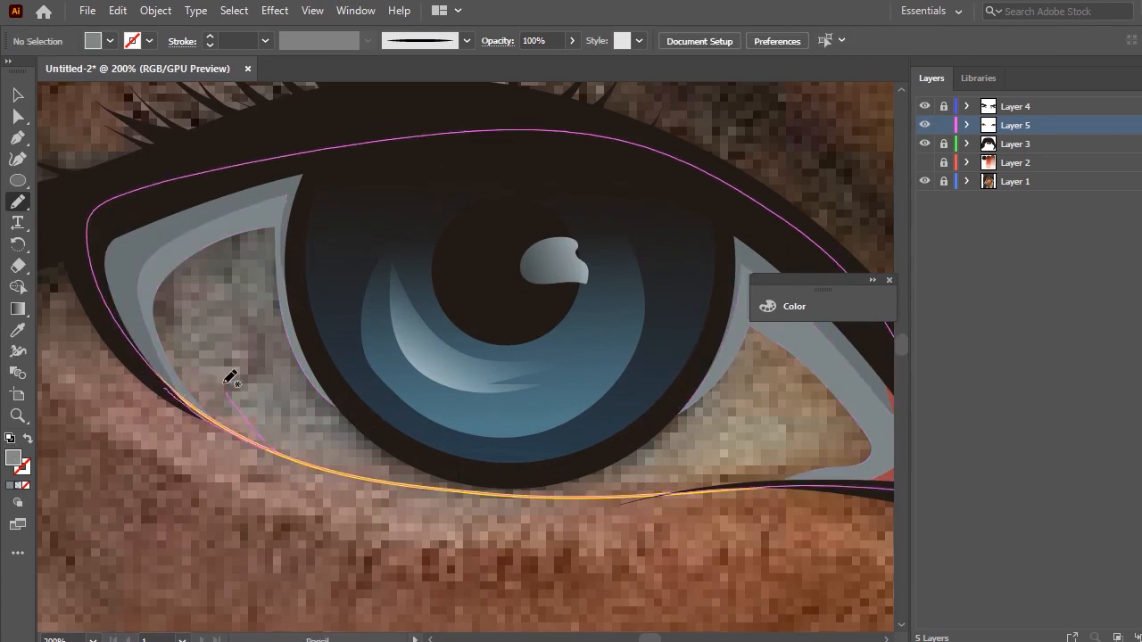
{"action": "left_click_drag", "start_coordinate": [304, 335], "coordinate": [307, 364]}
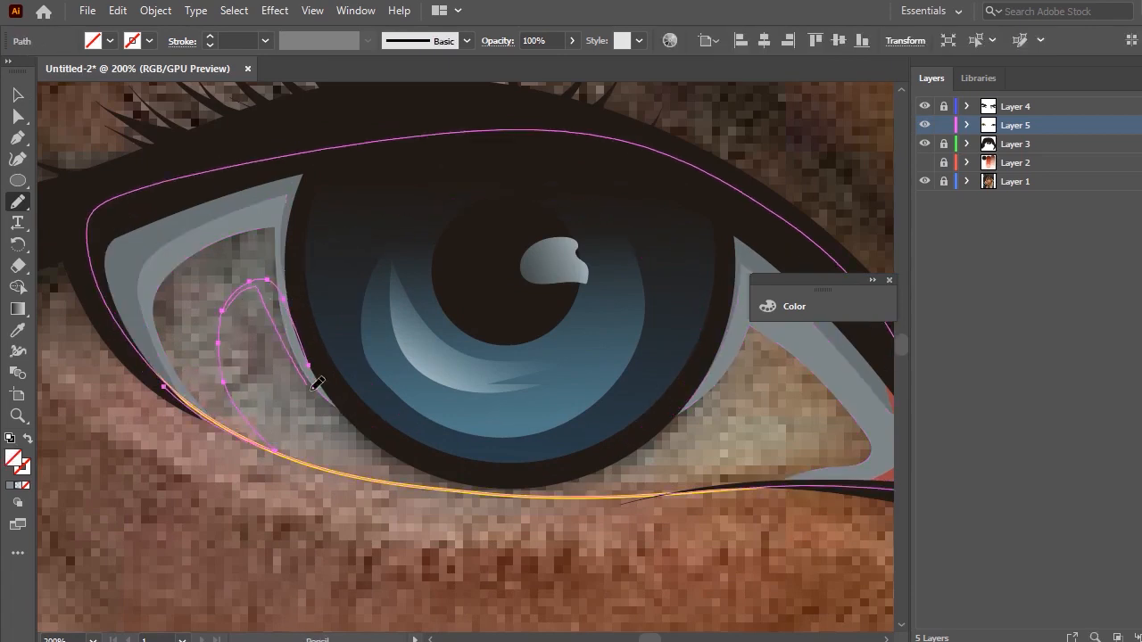
{"action": "left_click_drag", "start_coordinate": [670, 421], "coordinate": [629, 457]}
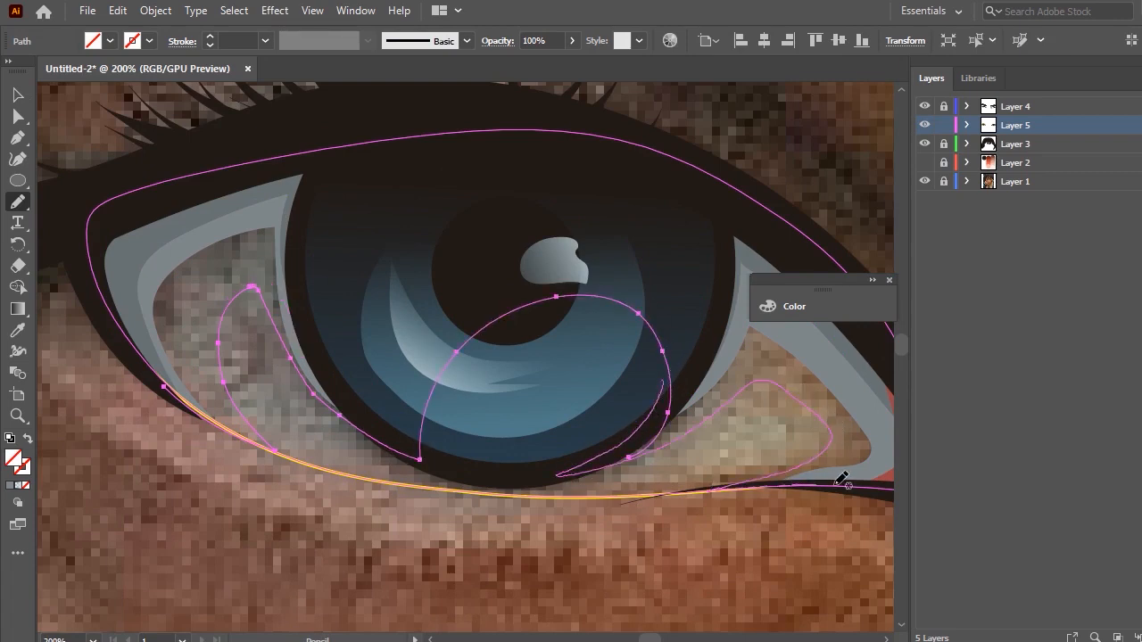
{"action": "mouse_move", "coordinate": [846, 343]}
{"action": "left_mouse_down"}
{"action": "mouse_move", "coordinate": [594, 173]}
{"action": "mouse_move", "coordinate": [328, 163]}
{"action": "mouse_move", "coordinate": [134, 199]}
{"action": "mouse_move", "coordinate": [101, 256]}
{"action": "left_mouse_up"}
{"action": "left_click_drag", "start_coordinate": [151, 366], "coordinate": [164, 396]}
Redraw the third shape's edge across the iris and around the outer eye white to give it a smoother, rounded curve.
{"action": "mouse_move", "coordinate": [599, 302]}
{"action": "left_mouse_down"}
{"action": "mouse_move", "coordinate": [346, 249]}
{"action": "mouse_move", "coordinate": [338, 370]}
{"action": "left_mouse_up"}
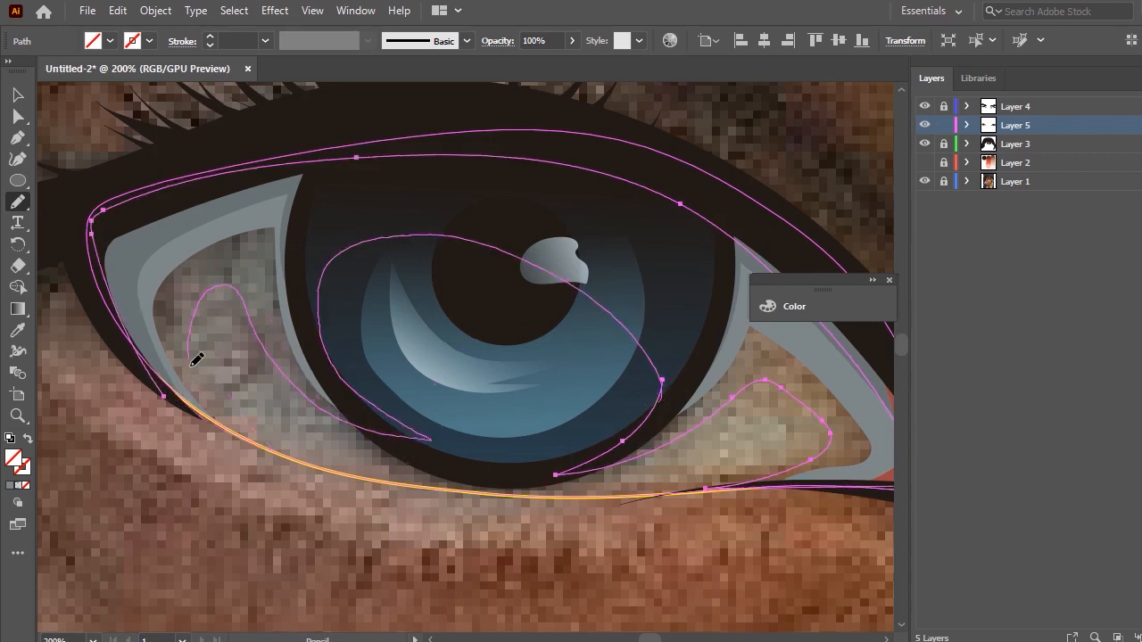
{"action": "left_click_drag", "start_coordinate": [164, 379], "coordinate": [164, 373]}
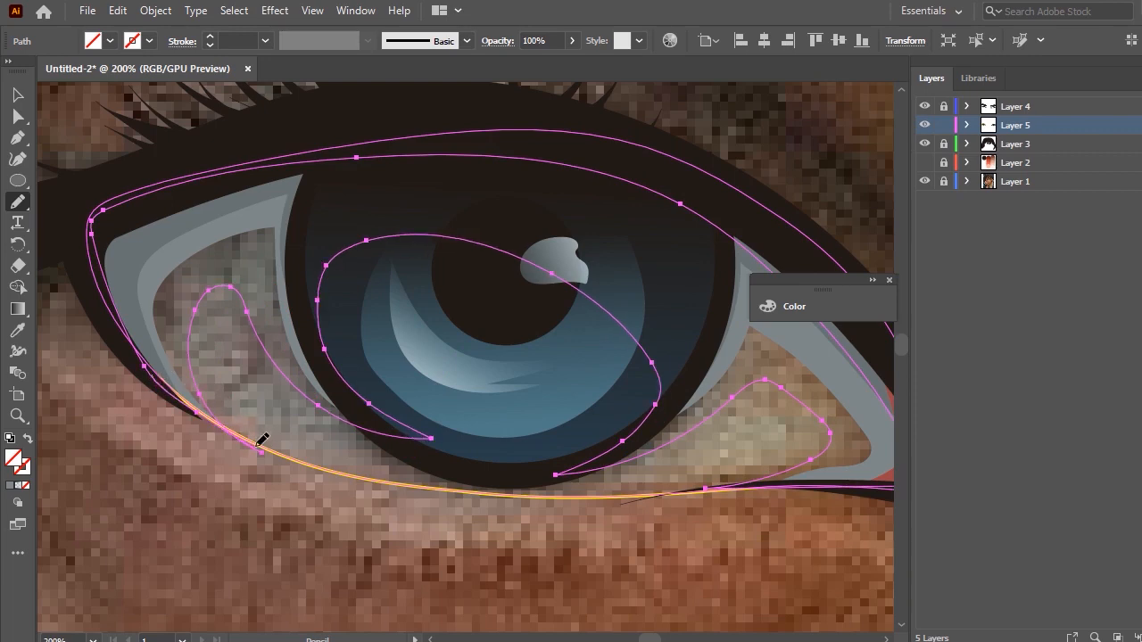
{"action": "left_click_drag", "start_coordinate": [239, 318], "coordinate": [317, 407]}
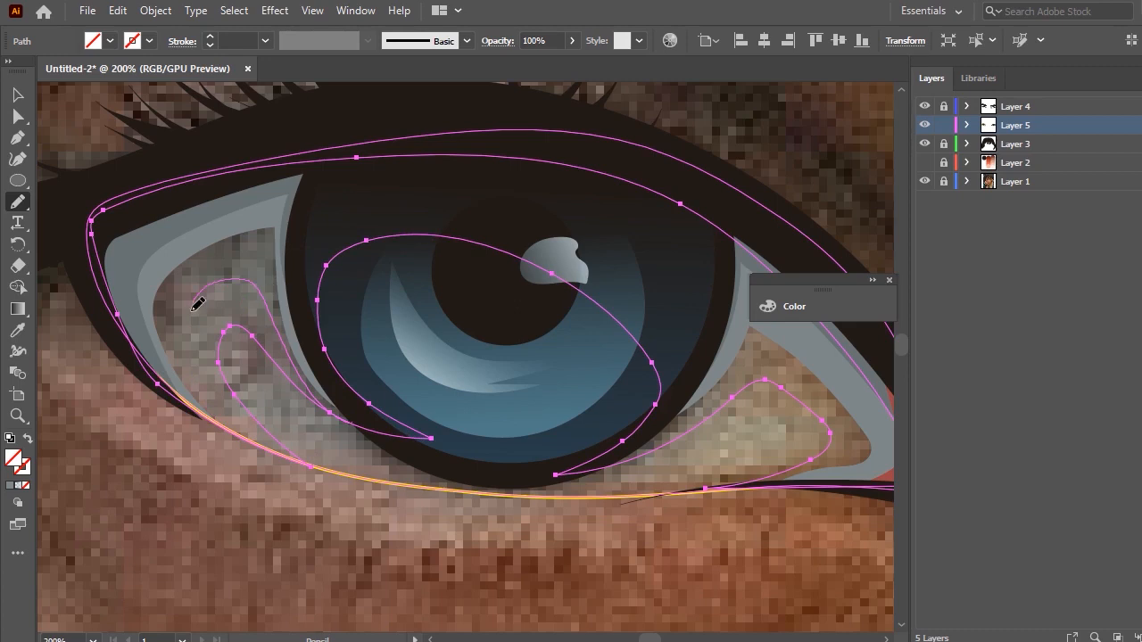
{"action": "left_click_drag", "start_coordinate": [229, 397], "coordinate": [237, 405]}
{"action": "left_click", "coordinate": [235, 386], "text": "ctrl"}
{"action": "left_click", "coordinate": [217, 382], "text": "ctrl"}
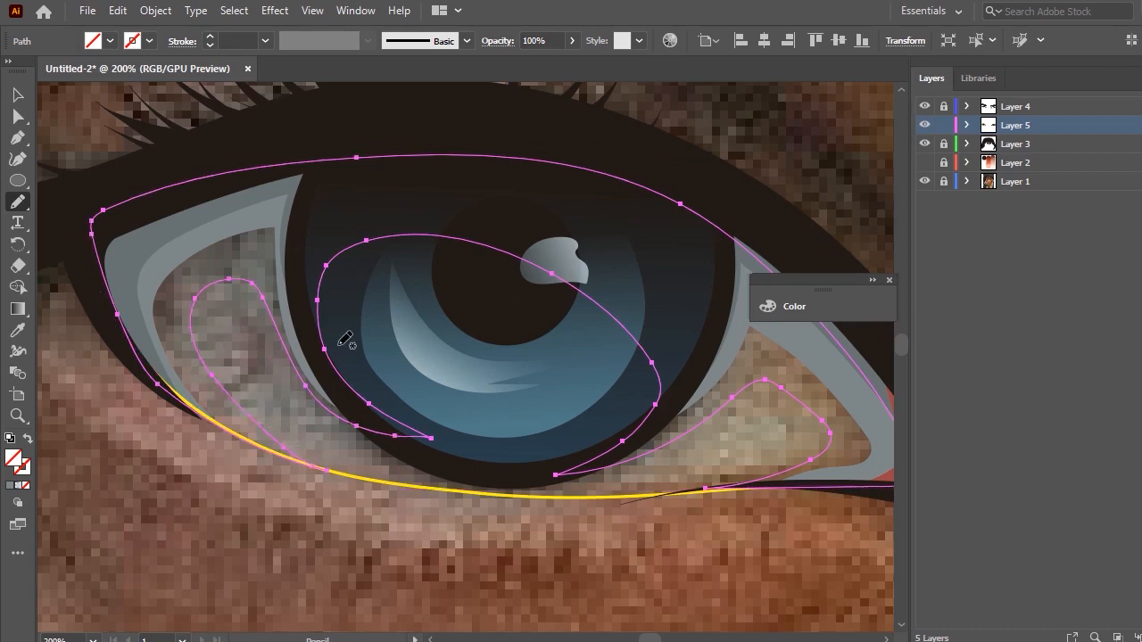
Send the third shading shape to the back, behind the two grey shadow bands.
{"action": "scroll", "coordinate": [339, 344], "scroll_direction": "down", "scroll_amount": 3}
{"action": "scroll", "coordinate": [219, 335], "scroll_direction": "up", "scroll_amount": 1}
{"action": "left_click", "coordinate": [17, 96]}
{"action": "right_click", "coordinate": [320, 215]}
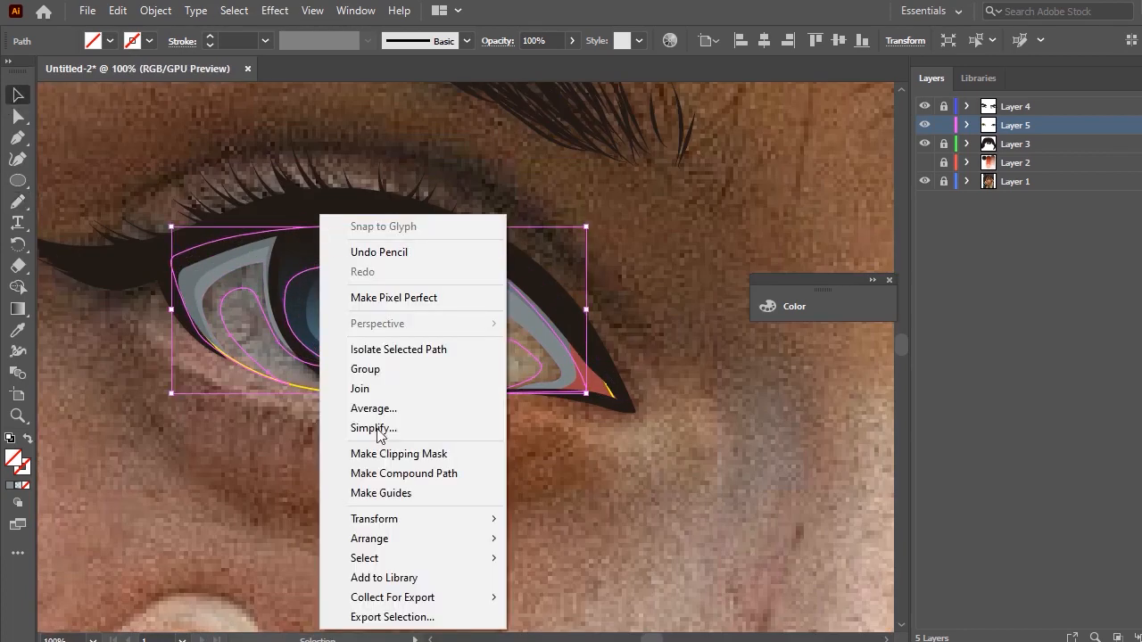
{"action": "mouse_move", "coordinate": [418, 538]}
{"action": "left_click", "coordinate": [550, 602]}
Fill the third shading shape with the light grey sampled from the finished eye's lightest shadow band.
{"action": "scroll", "coordinate": [198, 364], "scroll_direction": "down", "scroll_amount": 3}
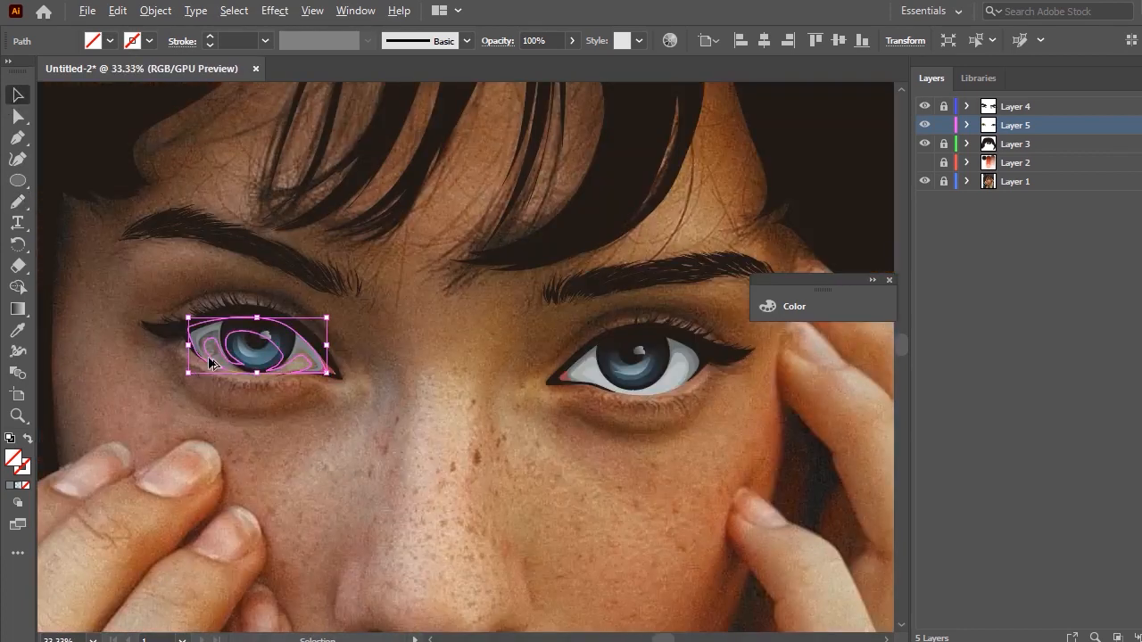
{"action": "scroll", "coordinate": [210, 364], "scroll_direction": "up", "scroll_amount": 1}
{"action": "scroll", "coordinate": [629, 359], "scroll_direction": "right", "scroll_amount": 4}
{"action": "scroll", "coordinate": [565, 349], "scroll_direction": "up", "scroll_amount": 2}
{"action": "left_click", "coordinate": [18, 330]}
{"action": "scroll", "coordinate": [490, 375], "scroll_direction": "up", "scroll_amount": 2}
{"action": "left_click", "coordinate": [523, 347]}
{"action": "scroll", "coordinate": [527, 323], "scroll_direction": "down", "scroll_amount": 3}
{"action": "scroll", "coordinate": [357, 339], "scroll_direction": "left", "scroll_amount": 5}
{"action": "scroll", "coordinate": [174, 332], "scroll_direction": "up", "scroll_amount": 2}
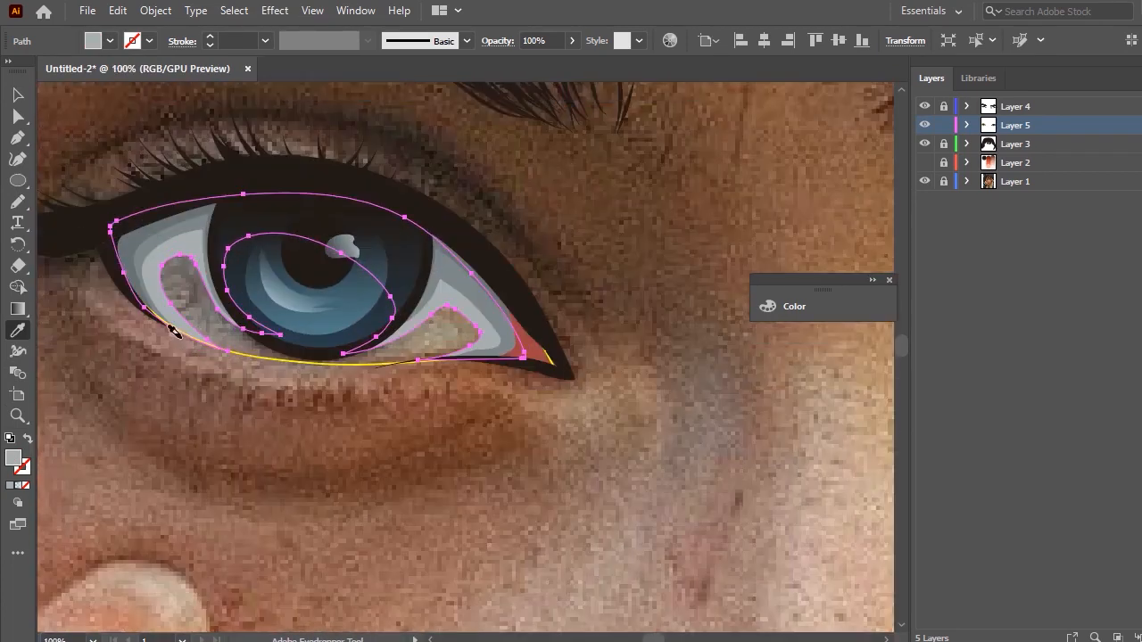
Select the yellow outline of the second eye and send it to the back.
{"action": "scroll", "coordinate": [174, 332], "scroll_direction": "up", "scroll_amount": 1}
{"action": "left_click", "coordinate": [16, 97]}
{"action": "left_click", "coordinate": [347, 373]}
{"action": "left_click", "coordinate": [353, 377]}
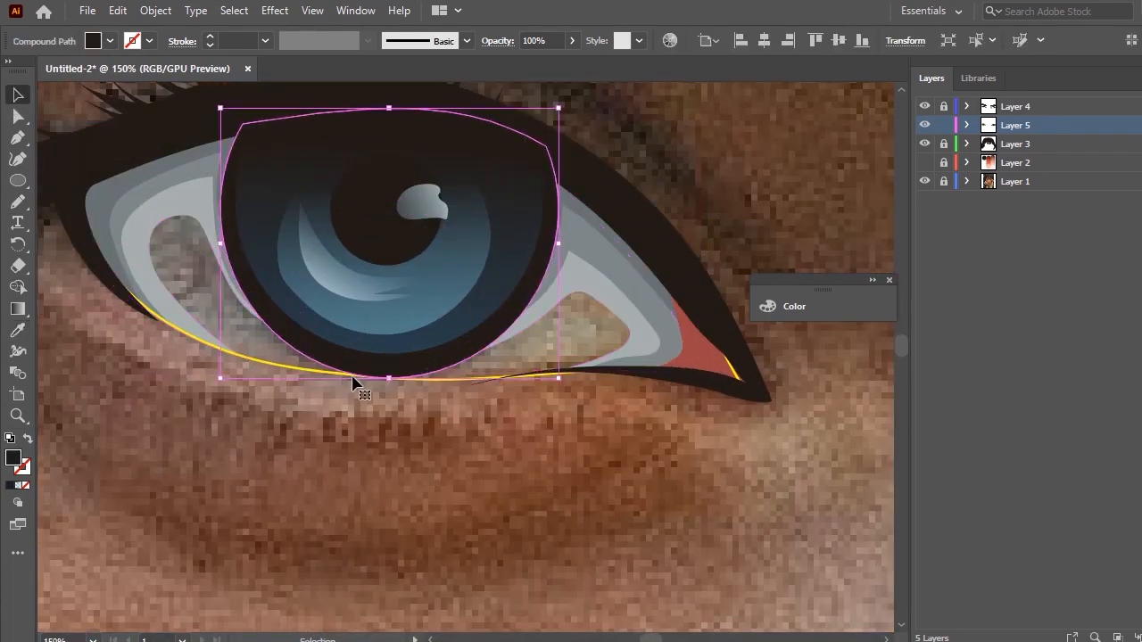
{"action": "left_click", "coordinate": [372, 441]}
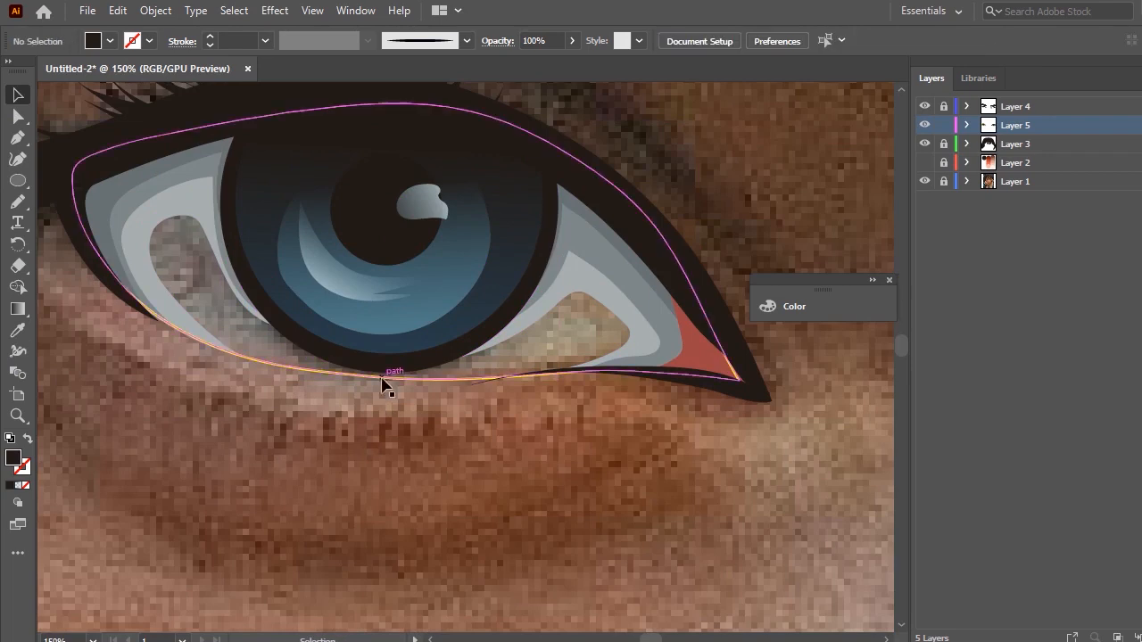
{"action": "right_click", "coordinate": [385, 383]}
{"action": "mouse_move", "coordinate": [487, 556]}
{"action": "left_click", "coordinate": [629, 616]}
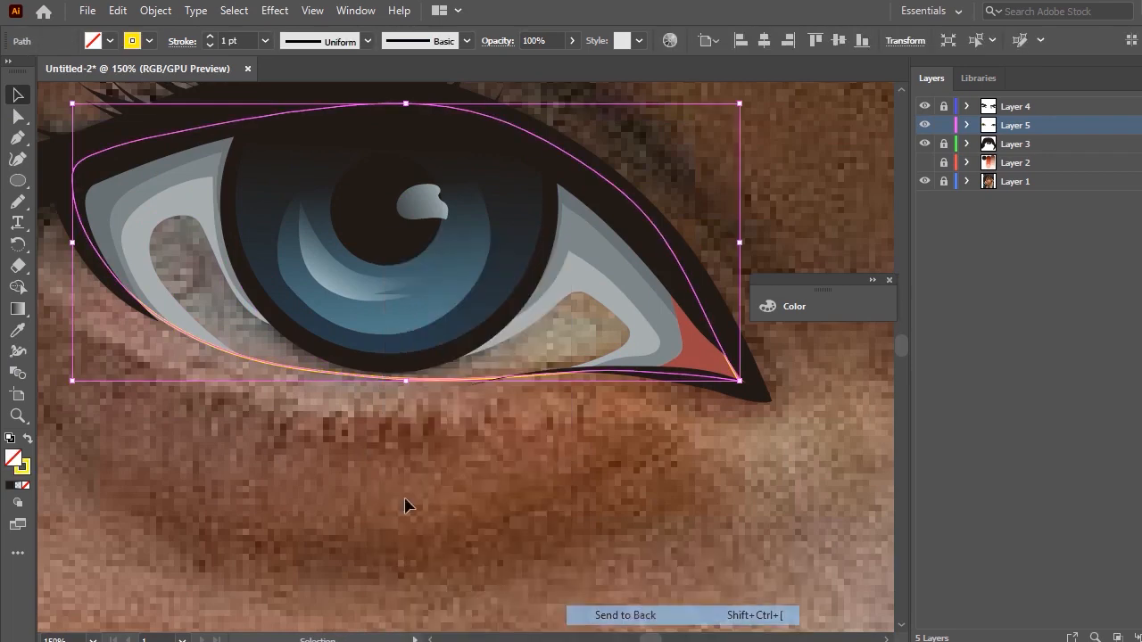
Apply the palest grey sampled from the finished eye's white to the eye outline as its fill, replacing the yellow stroke.
{"action": "left_click", "coordinate": [20, 331]}
{"action": "scroll", "coordinate": [127, 329], "scroll_direction": "down", "scroll_amount": 6}
{"action": "scroll", "coordinate": [376, 333], "scroll_direction": "up", "scroll_amount": 5}
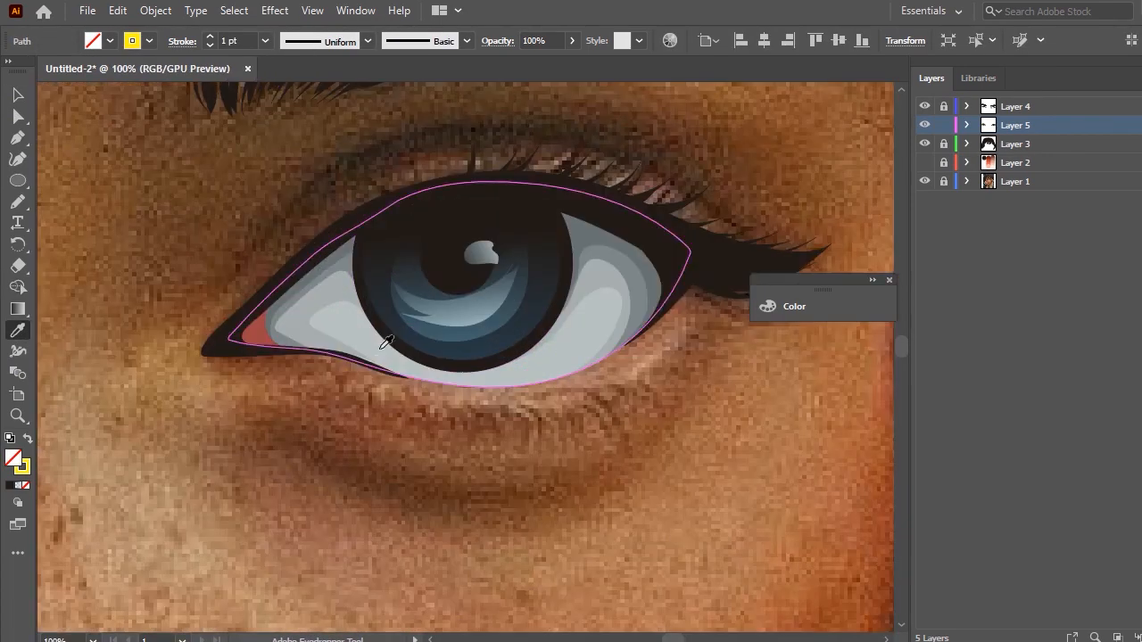
{"action": "left_click", "coordinate": [365, 315]}
{"action": "key", "text": "ctrl+h"}
Deselect the eye-white shape and hide the reference photo on Layer 1.
{"action": "left_click", "coordinate": [14, 102]}
{"action": "left_click", "coordinate": [365, 161]}
{"action": "scroll", "coordinate": [384, 157], "scroll_direction": "down", "scroll_amount": 4}
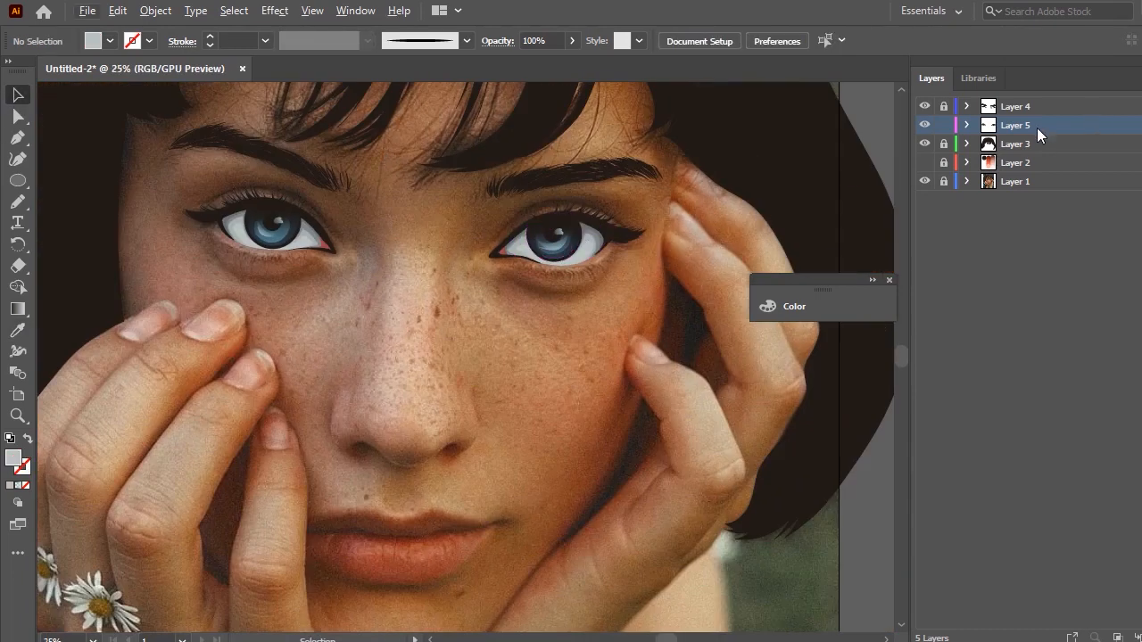
{"action": "left_click", "coordinate": [925, 181]}
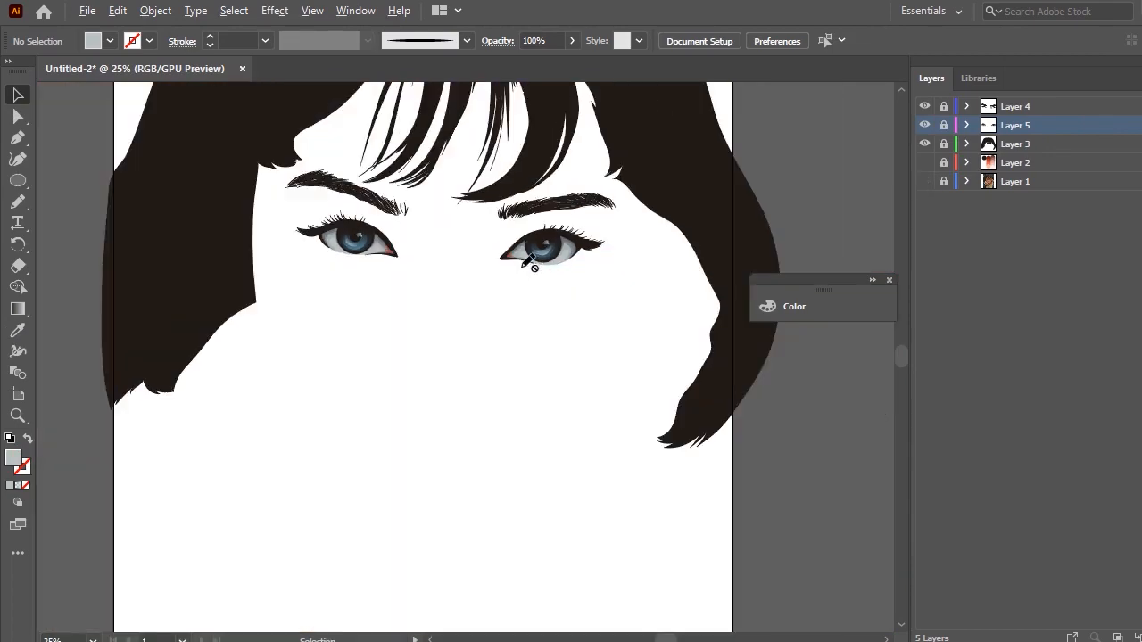